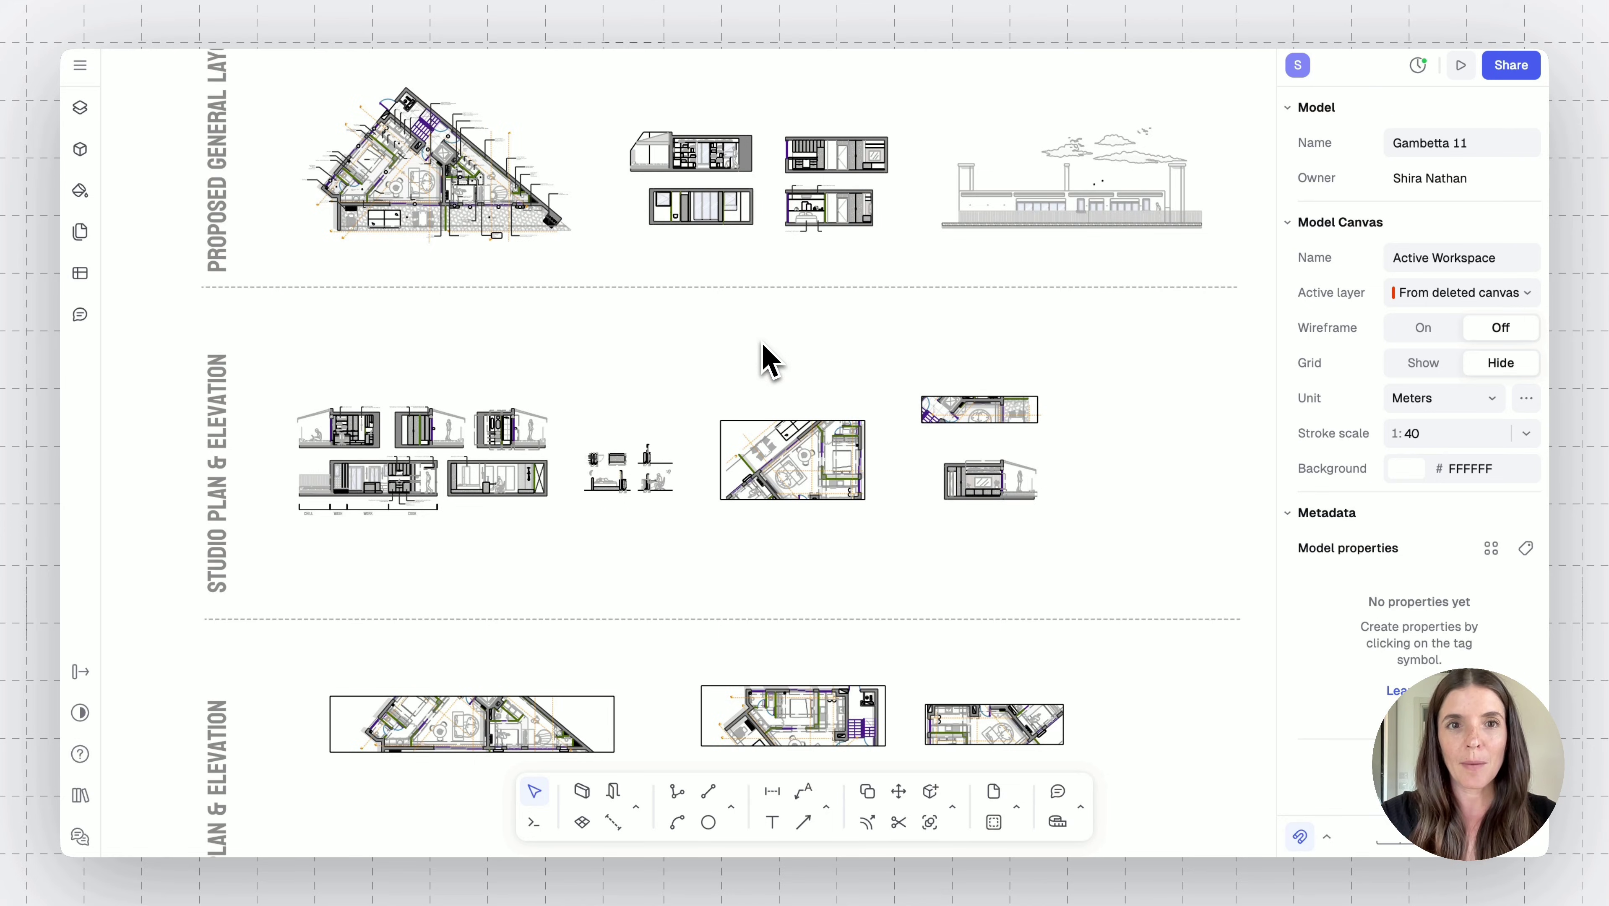
Zoom out to survey the sheet's drawing rows, then zoom in on the Proposed General Layout plan
scroll(769, 358, "down", 5)
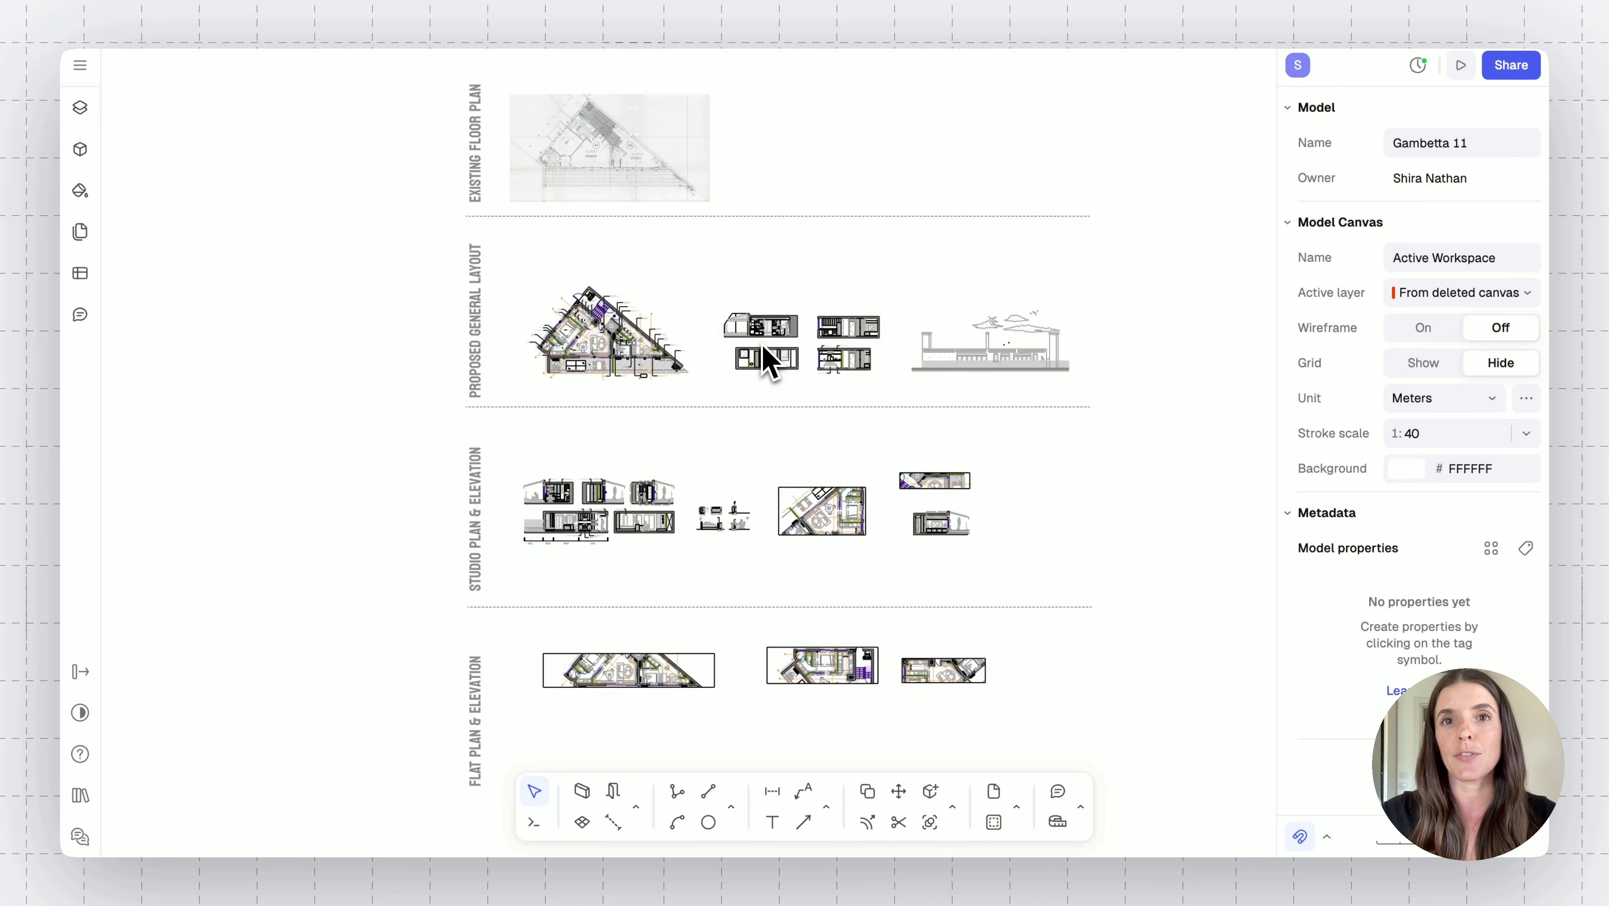
scroll(765, 357, "up", 2)
scroll(679, 314, "up", 10)
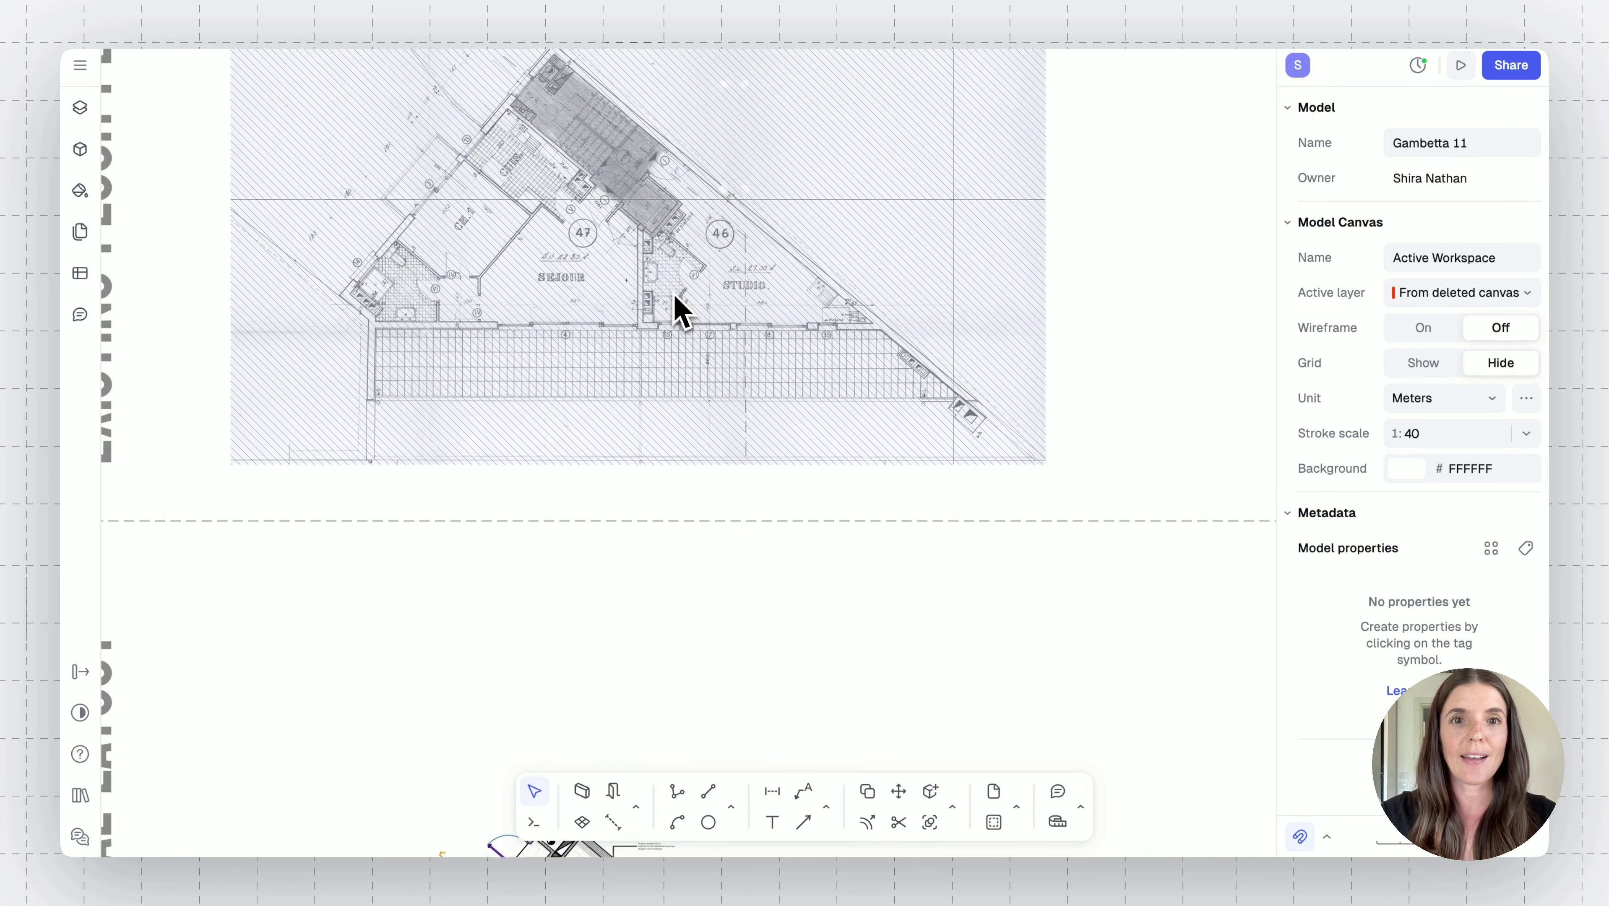
scroll(680, 311, "up", 1)
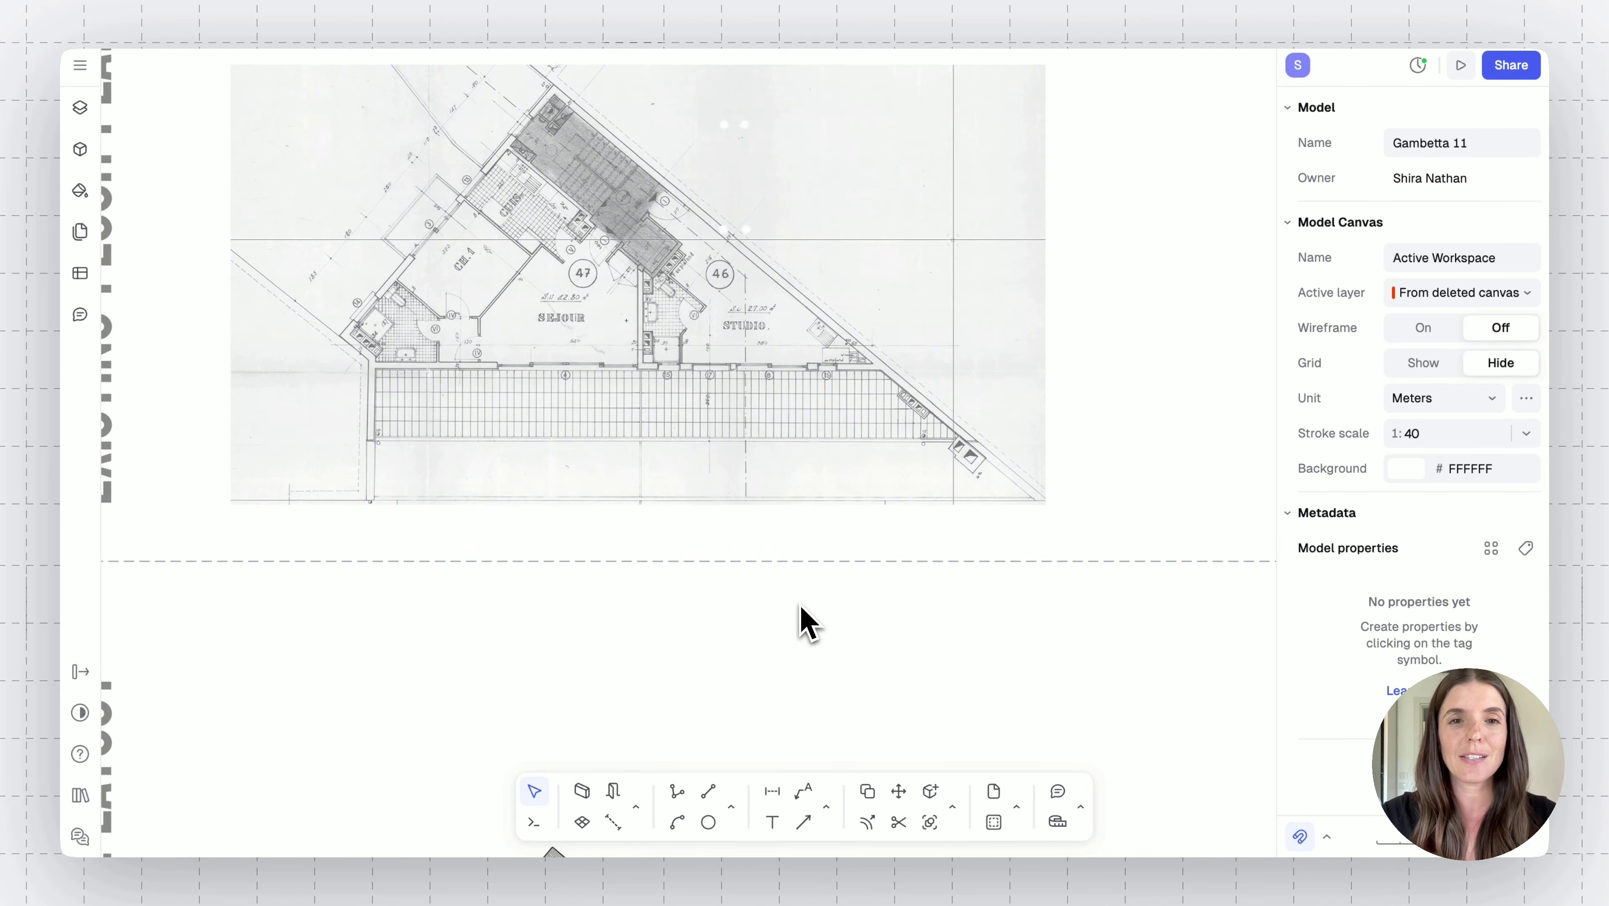
scroll(801, 610, "down", 10)
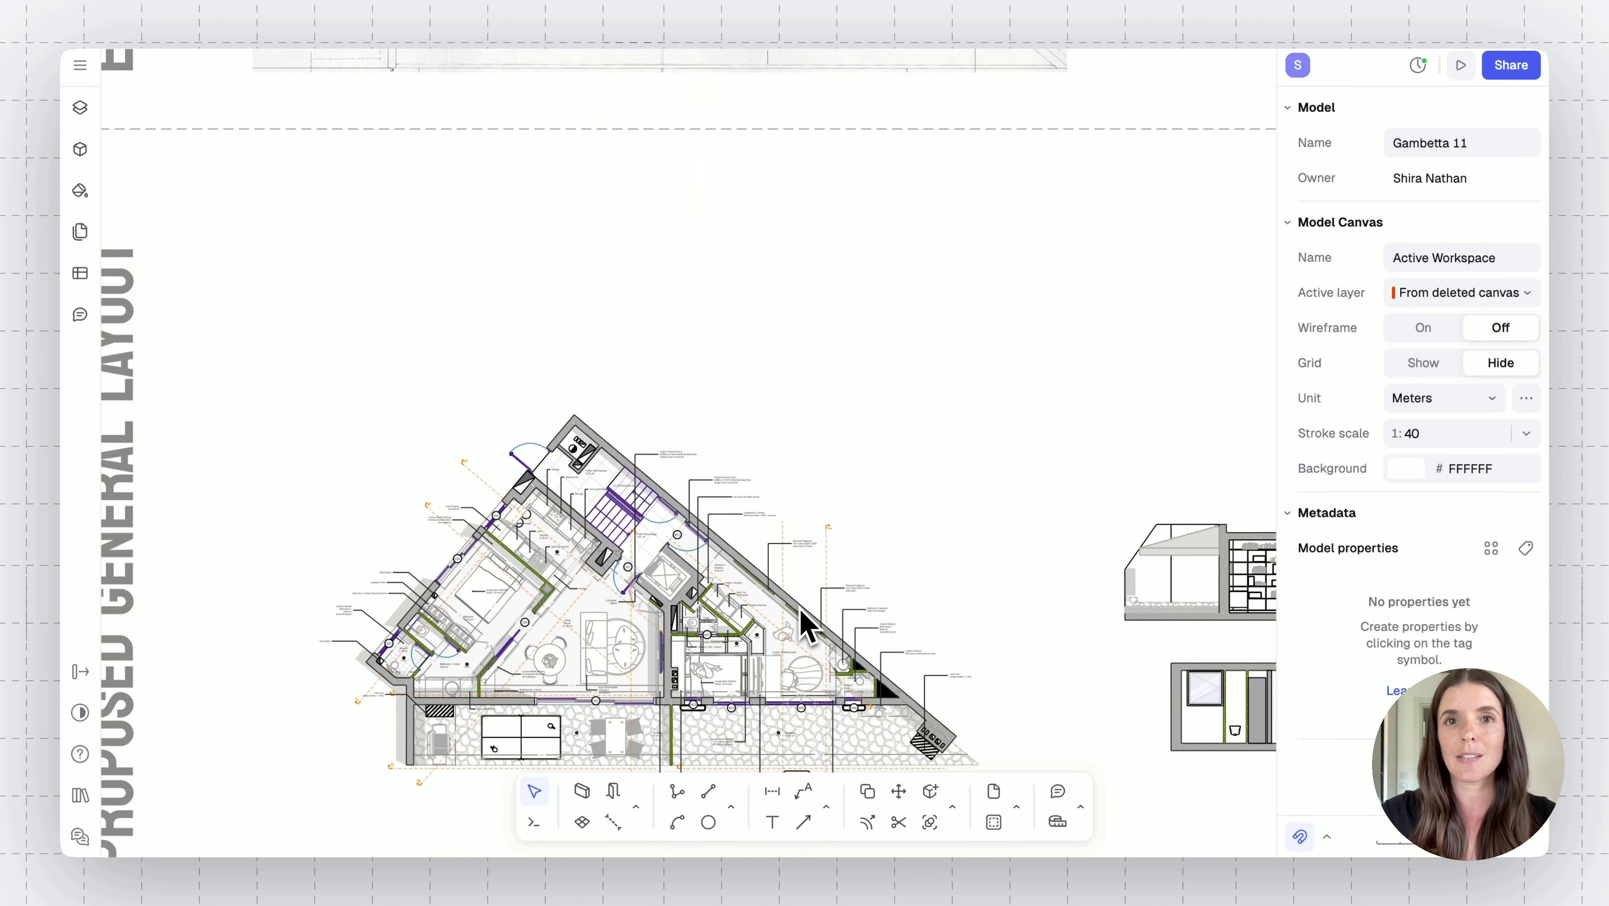
scroll(807, 626, "down", 6)
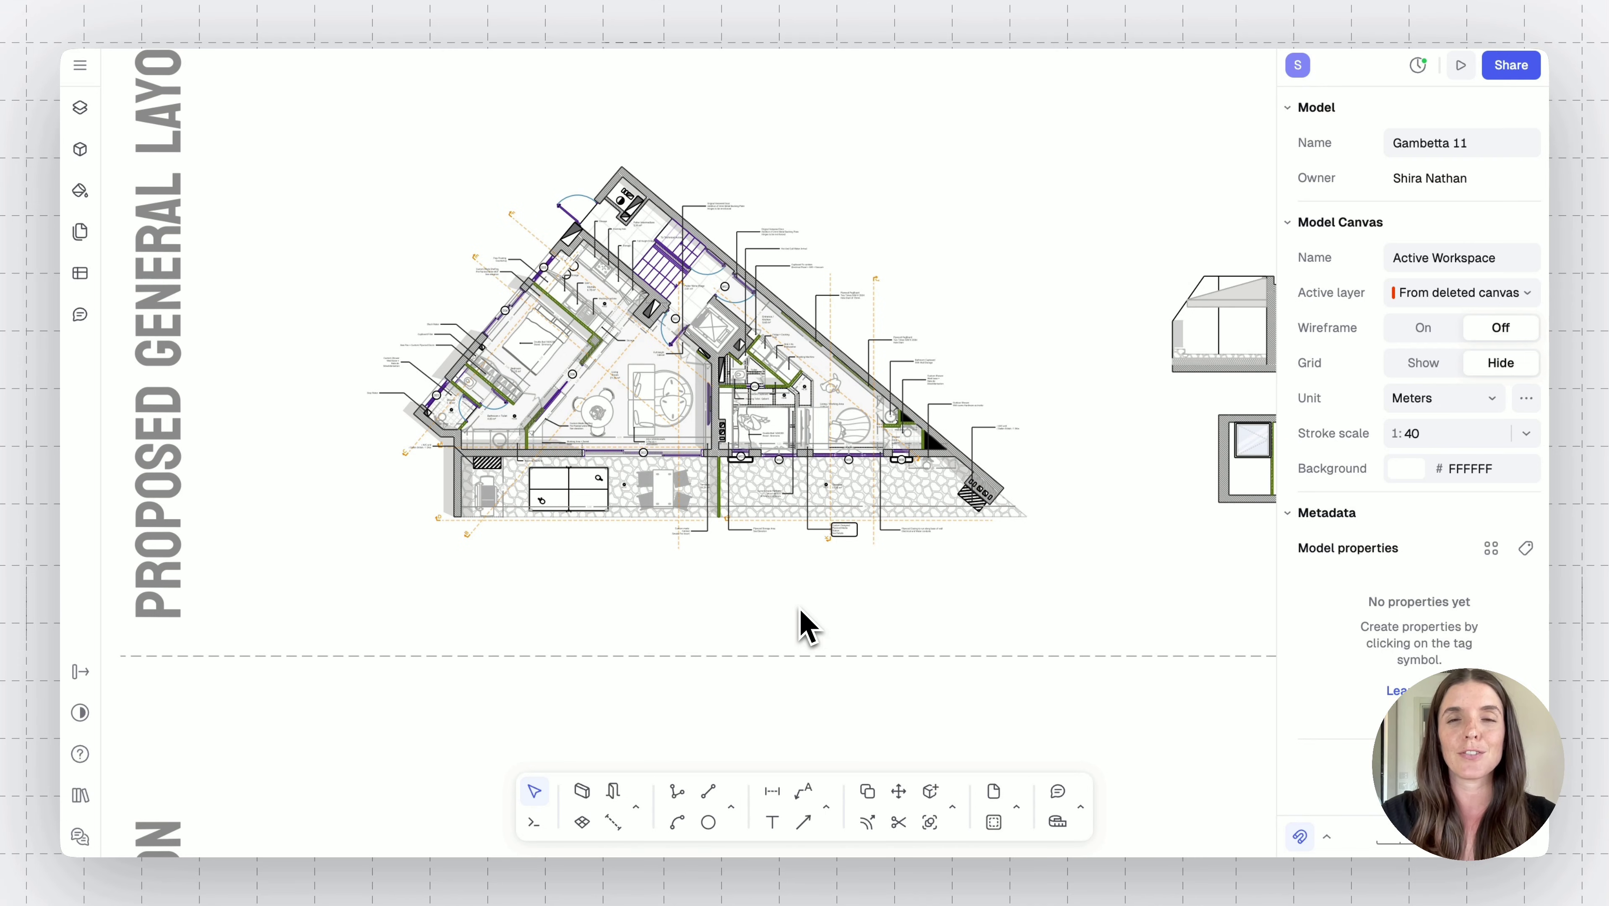
Turn on wireframe display and the background grid from the Preferences menu
scroll(803, 625, "up", 3, "ctrl")
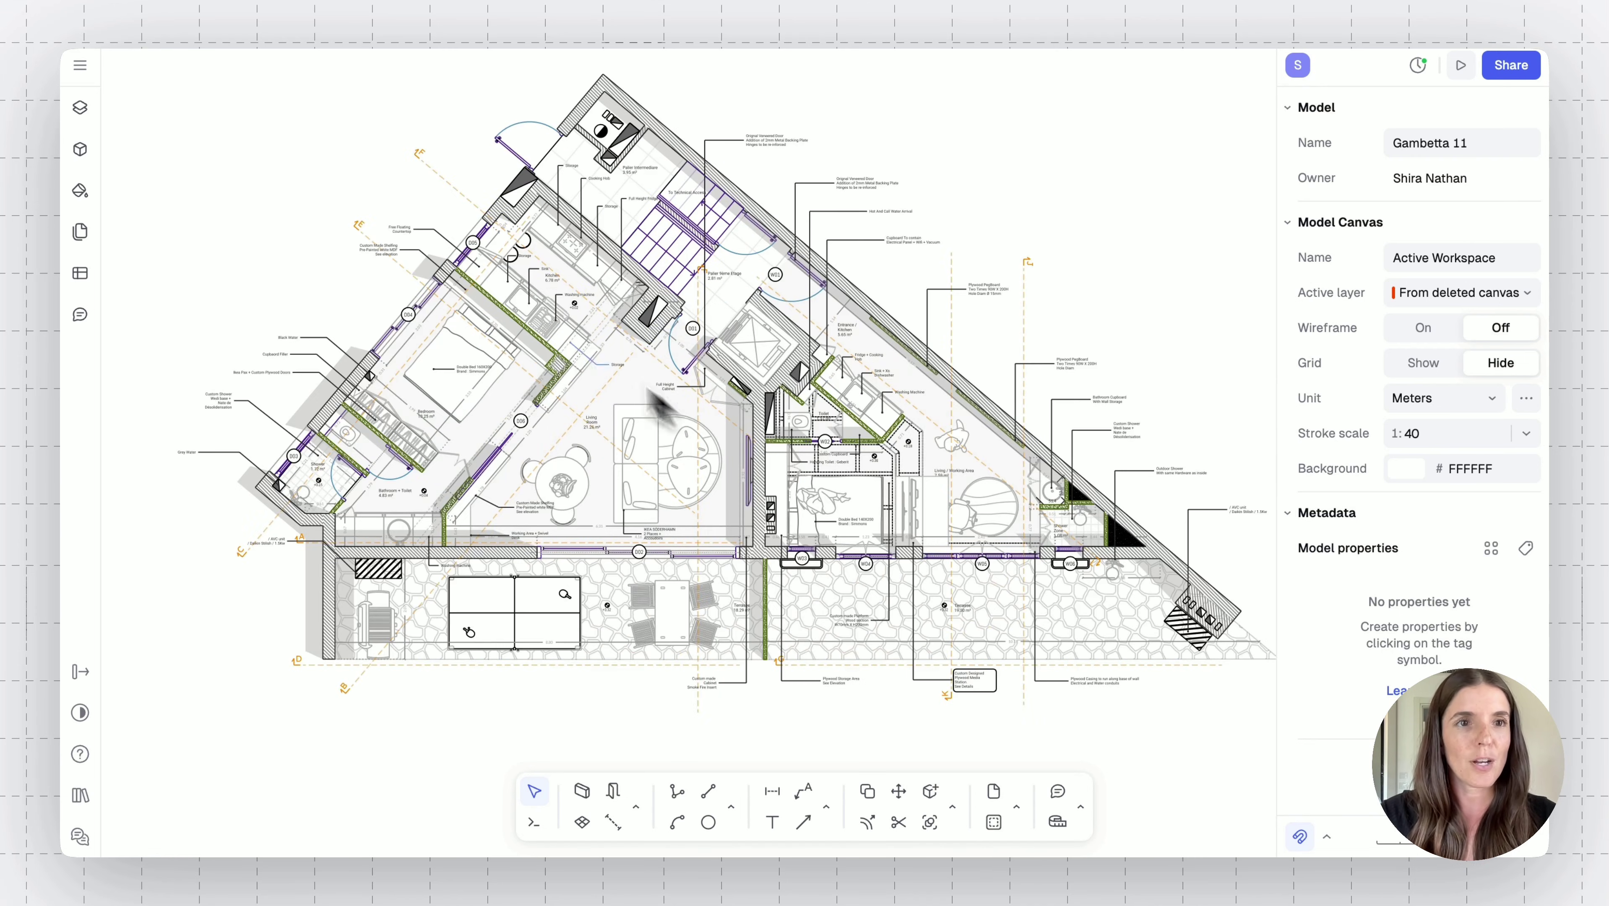
left_click(79, 66)
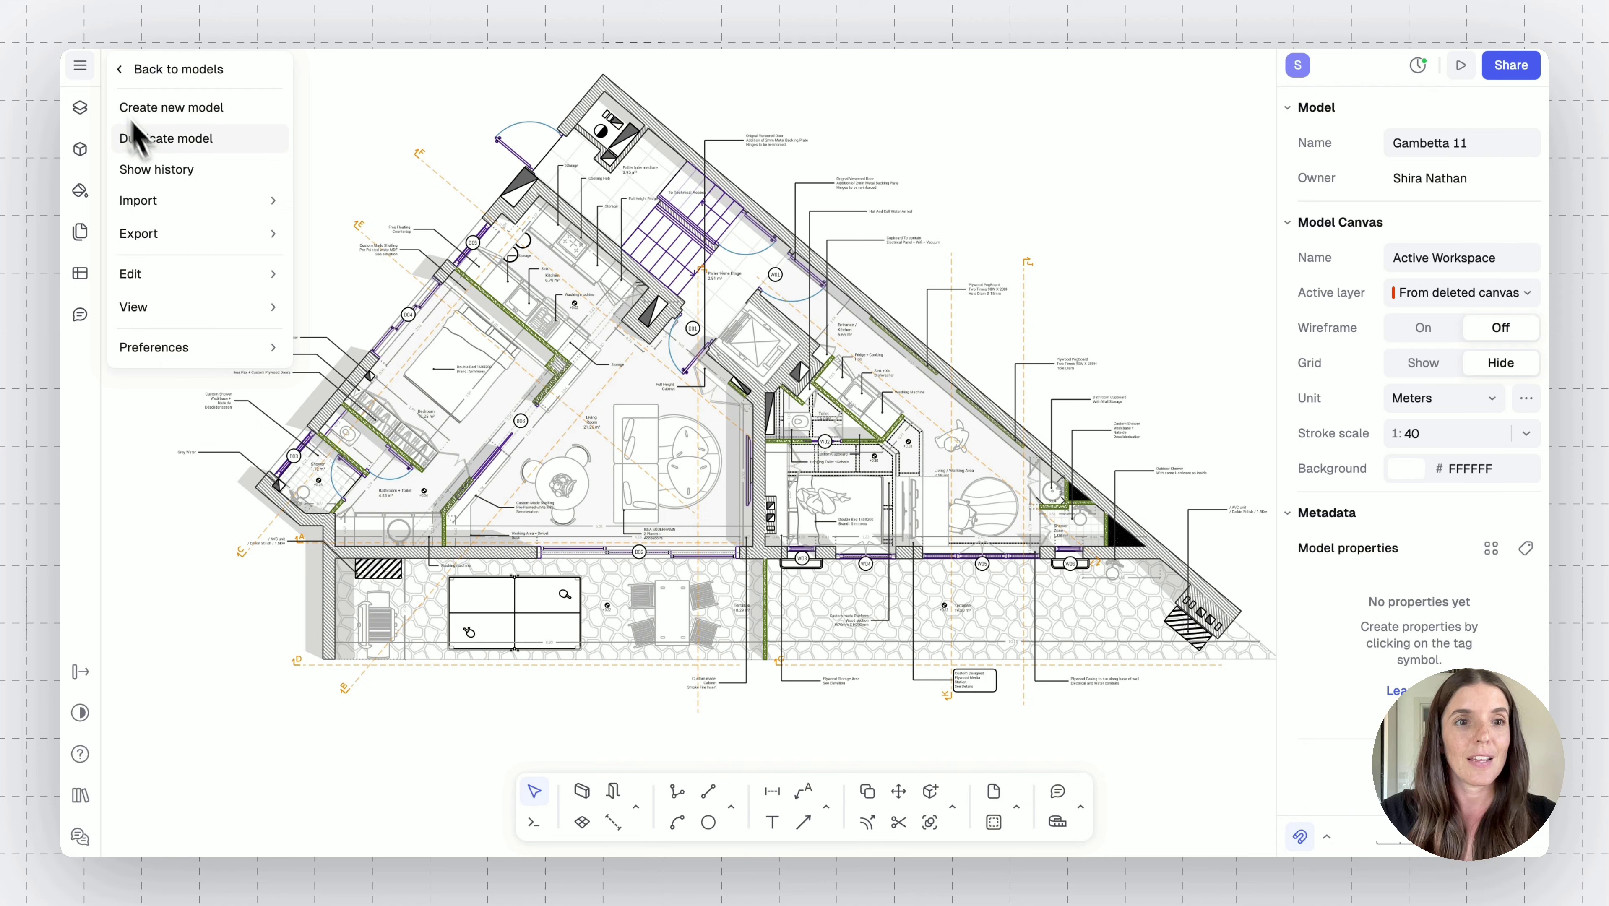
mouse_move(187, 347)
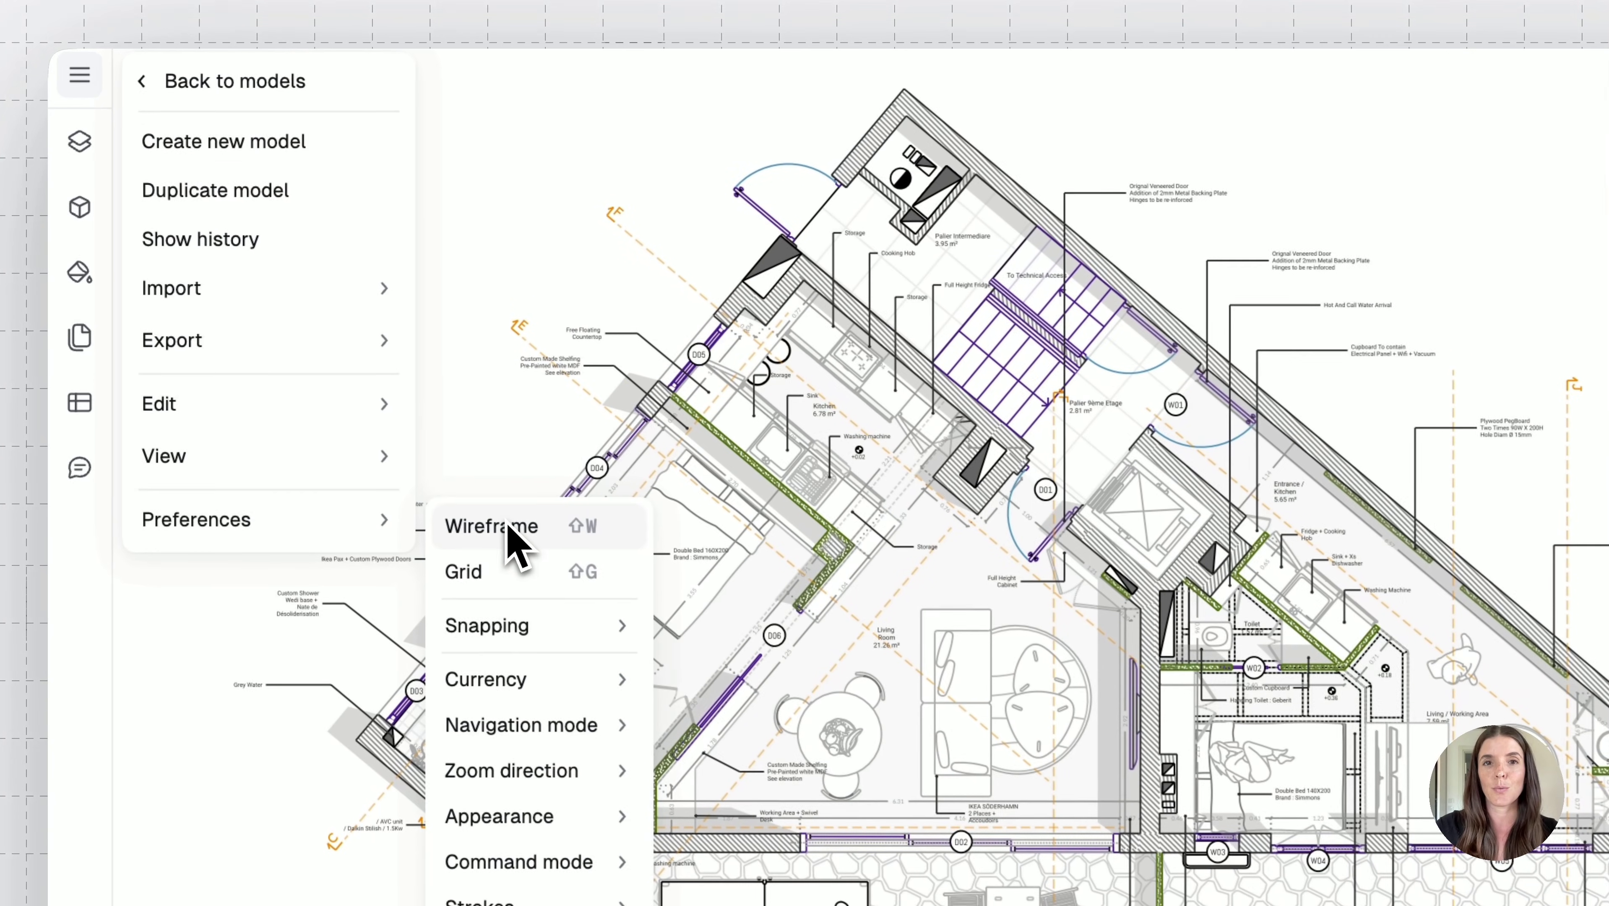
left_click(361, 359)
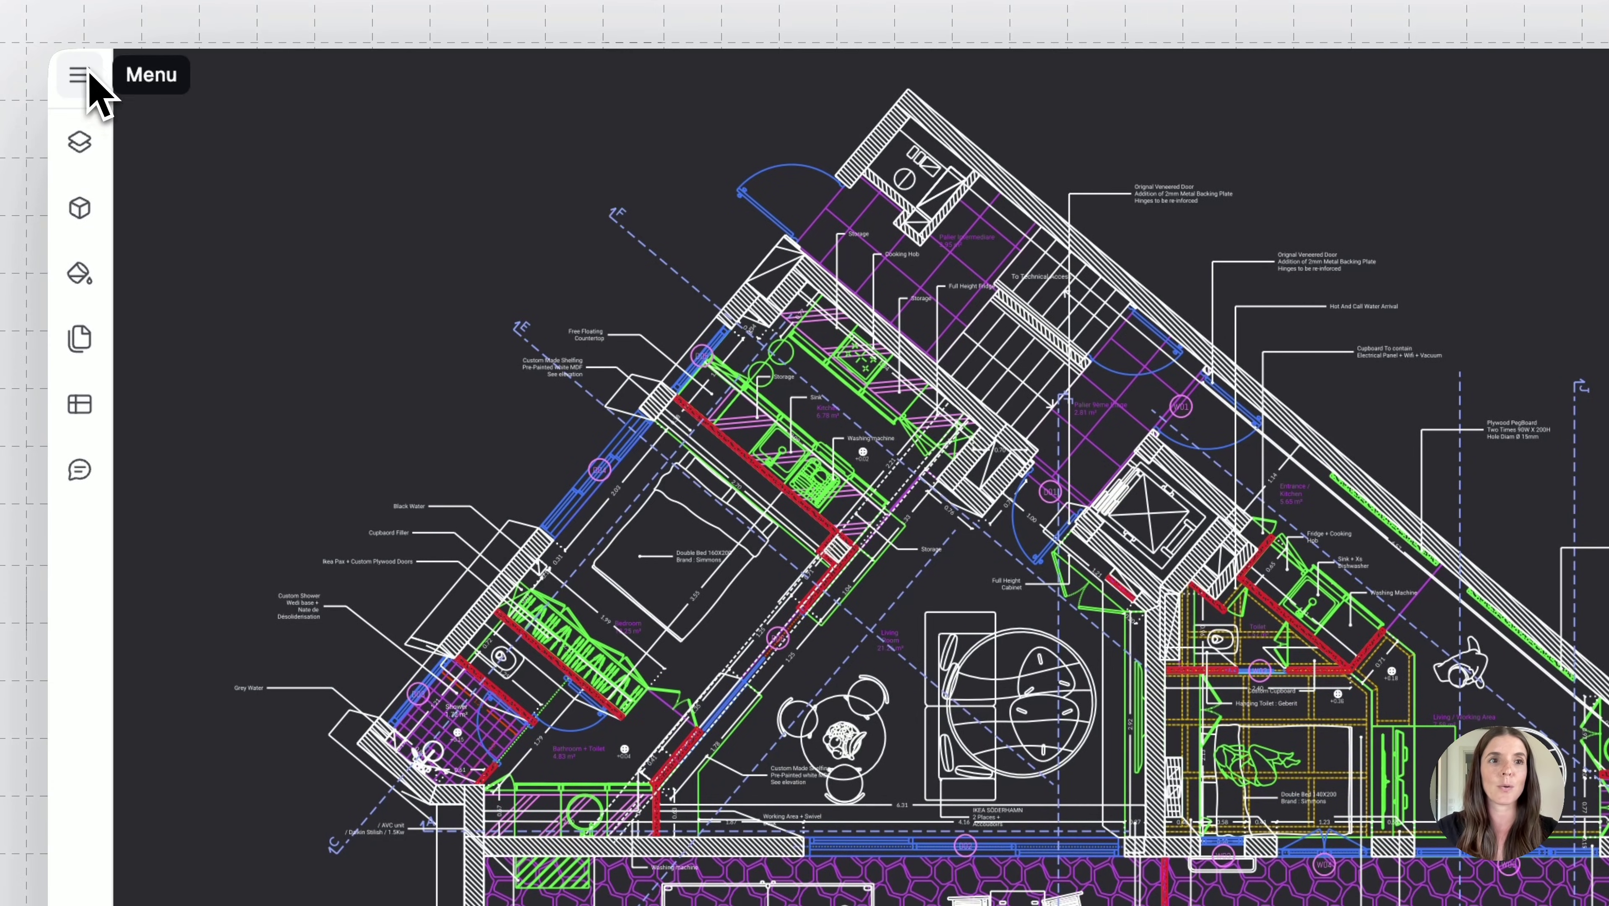
left_click(83, 73)
mouse_move(288, 515)
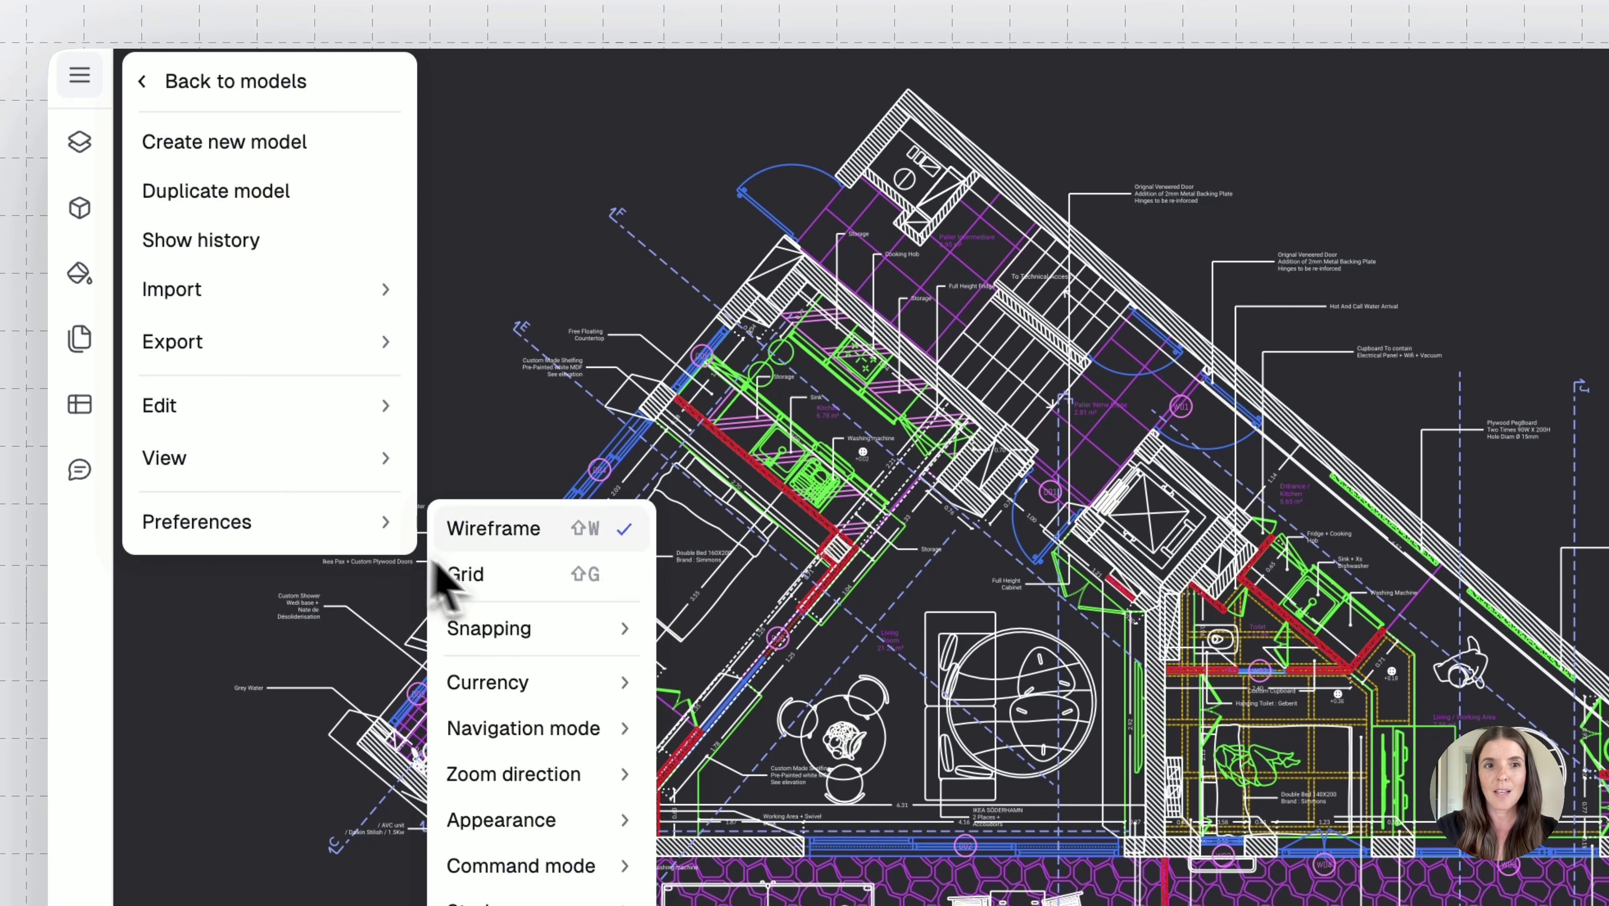
left_click(485, 578)
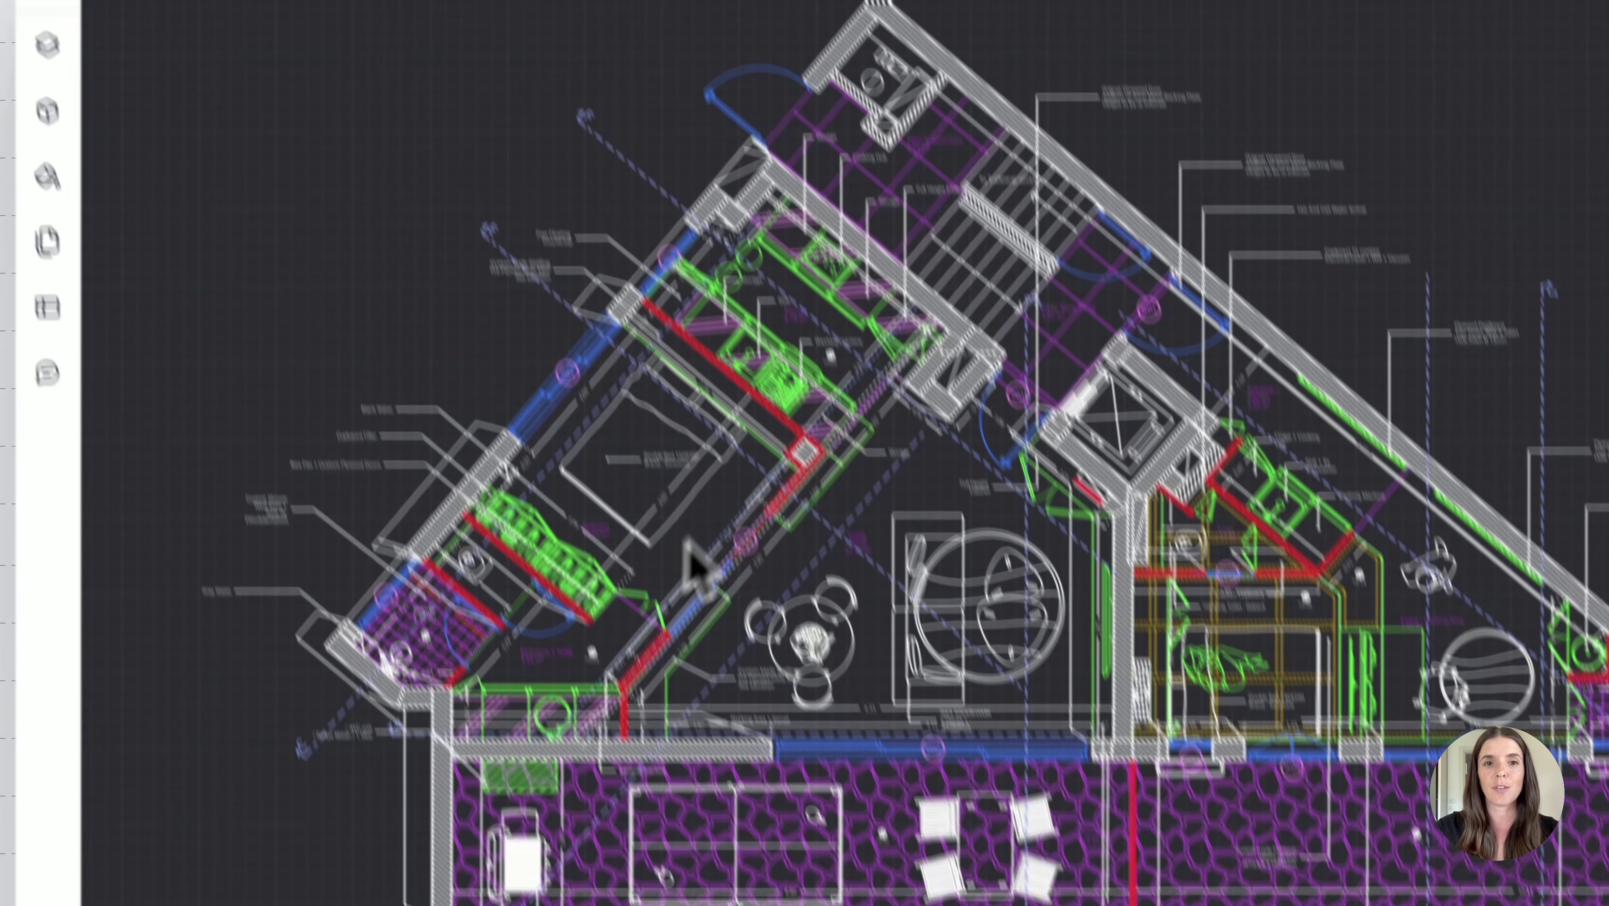
scroll(699, 565, "up", 10)
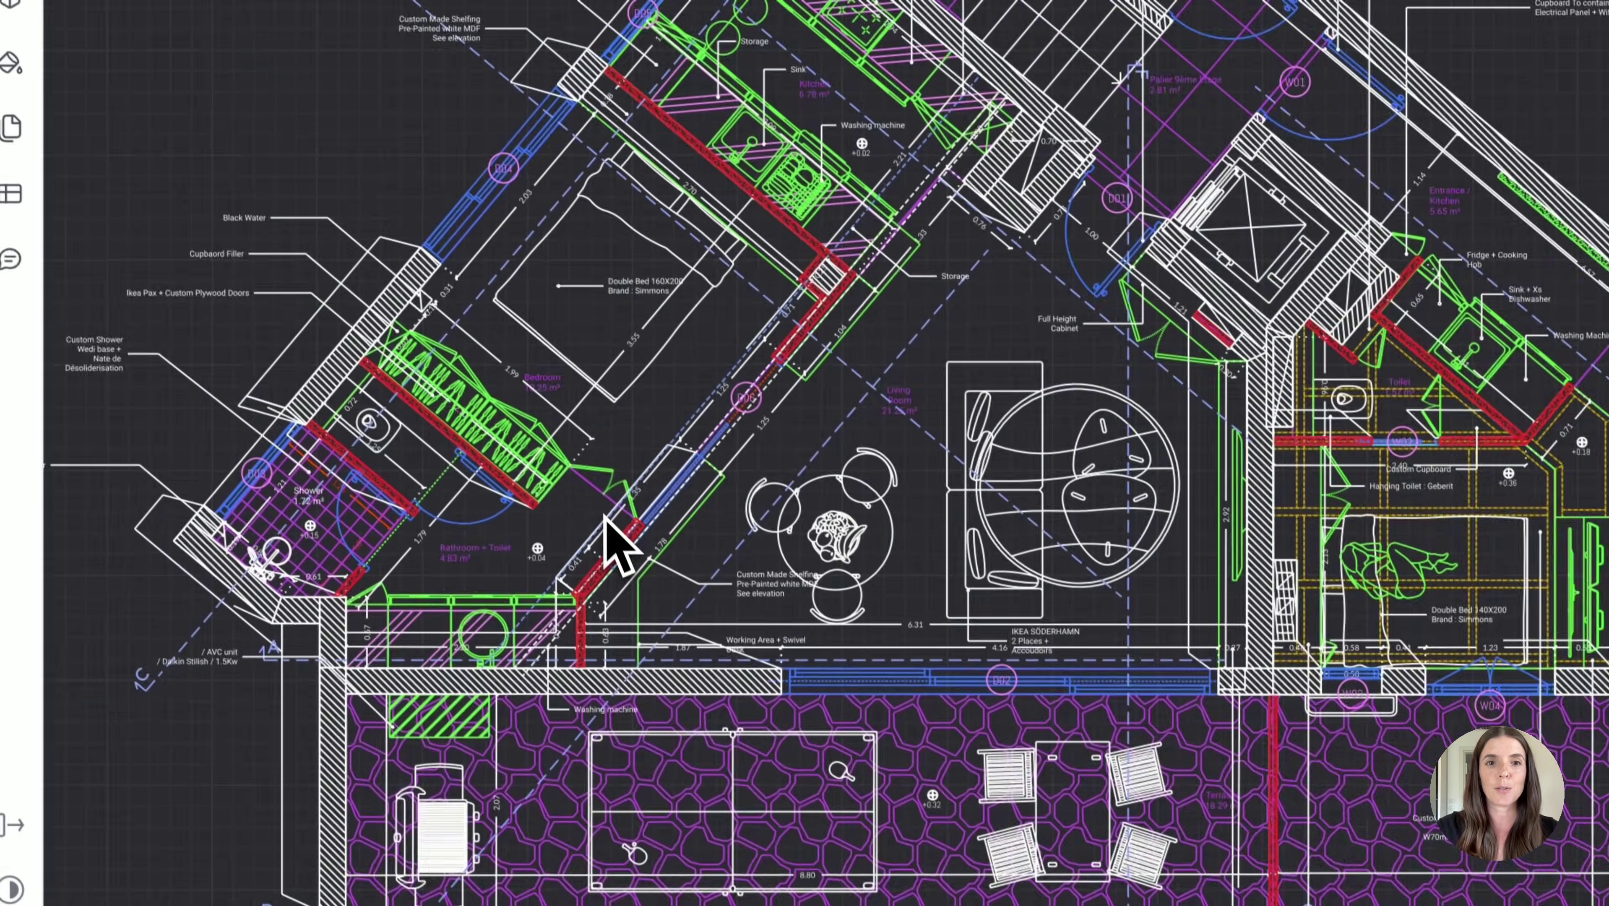
scroll(489, 501, "down", 10)
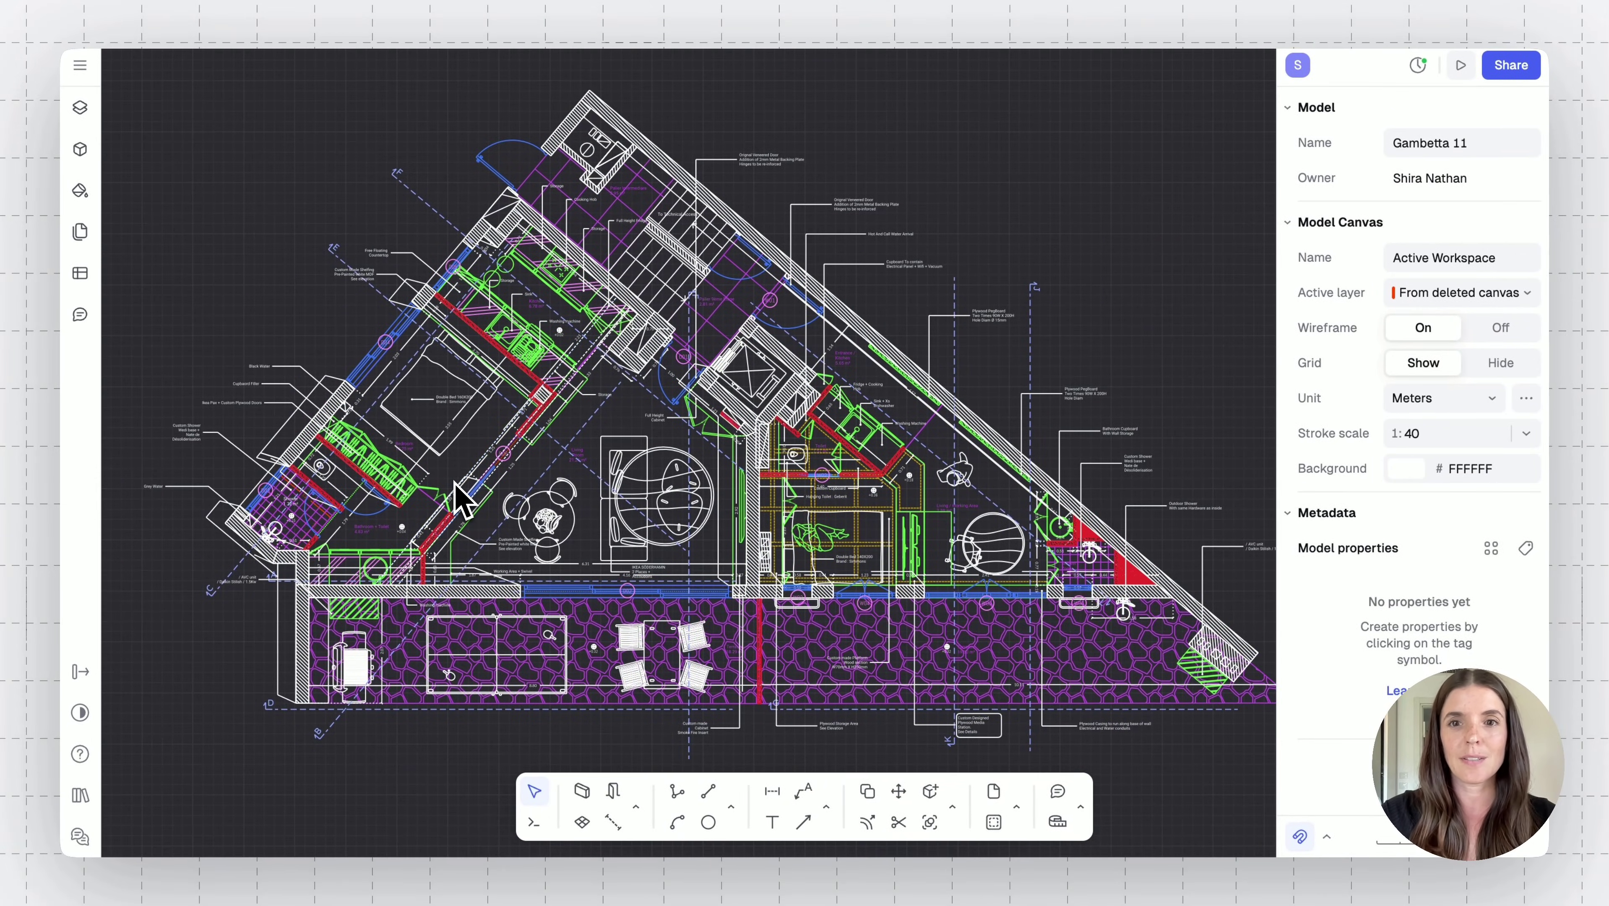
scroll(458, 495, "right", 3)
scroll(459, 495, "down", 1)
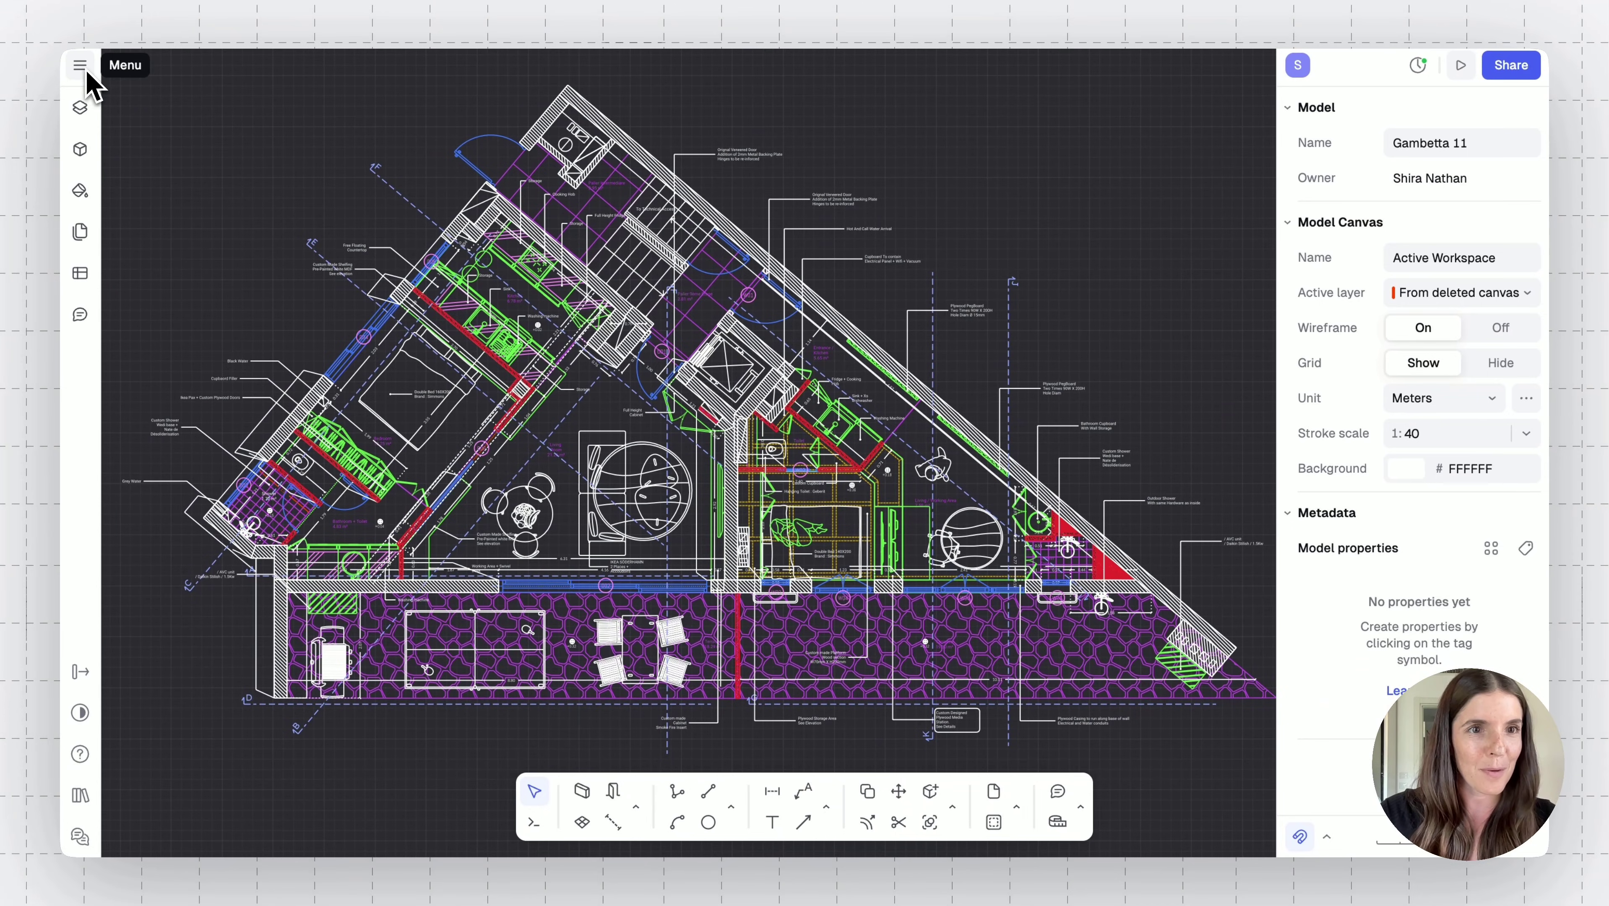
Switch wireframe and the grid back off, then show the list of snap targets
left_click(79, 64)
mouse_move(193, 349)
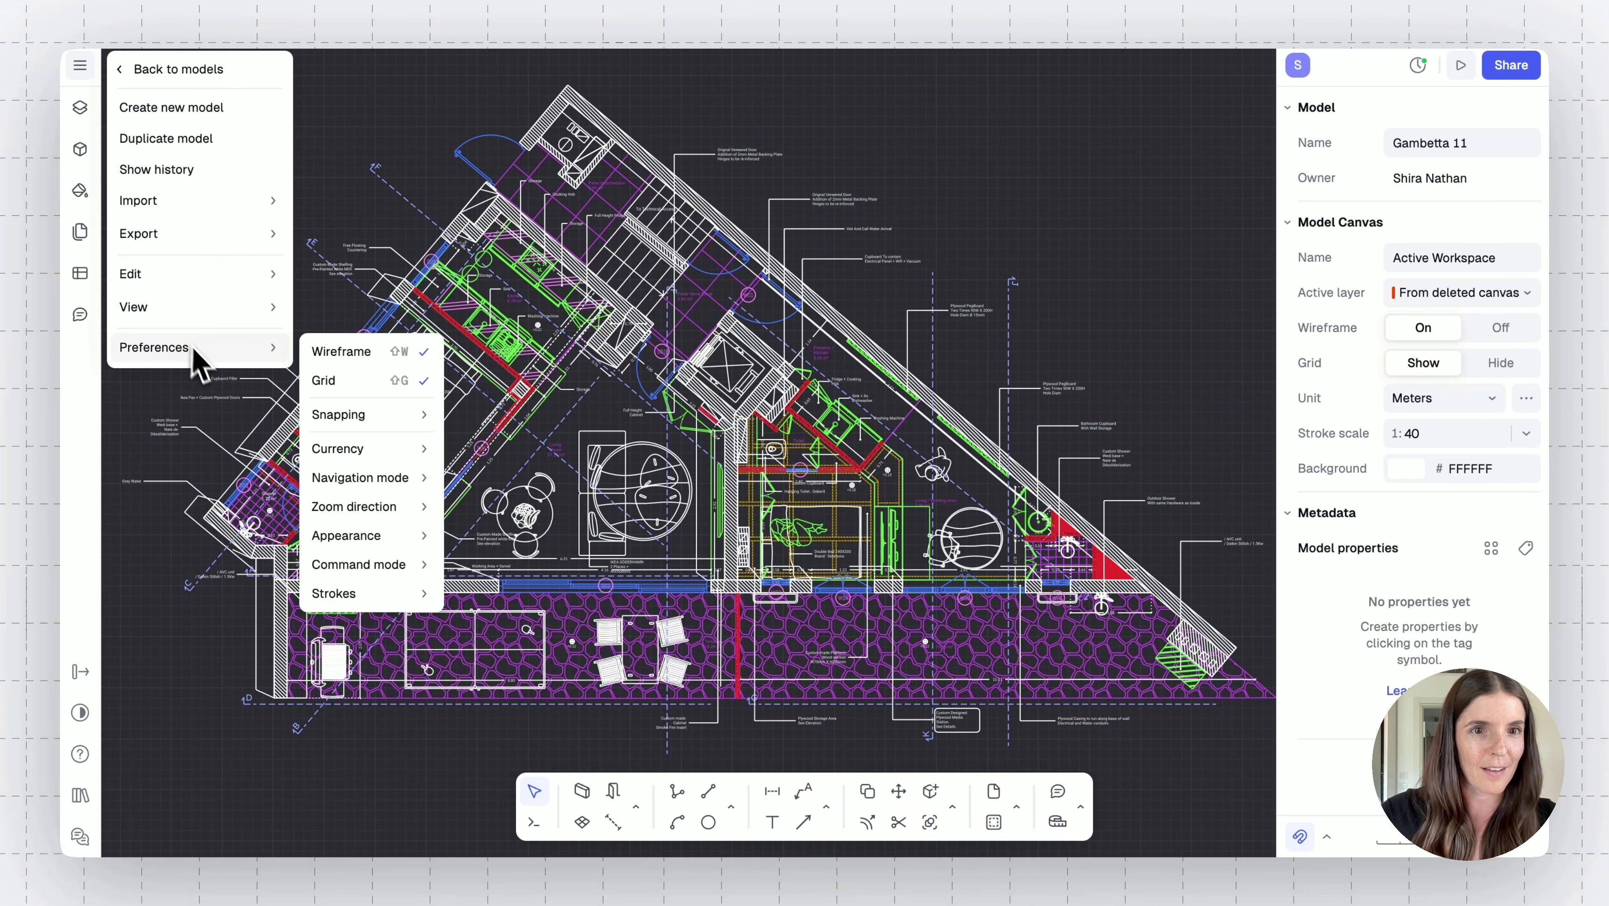
left_click(341, 354)
left_click(81, 73)
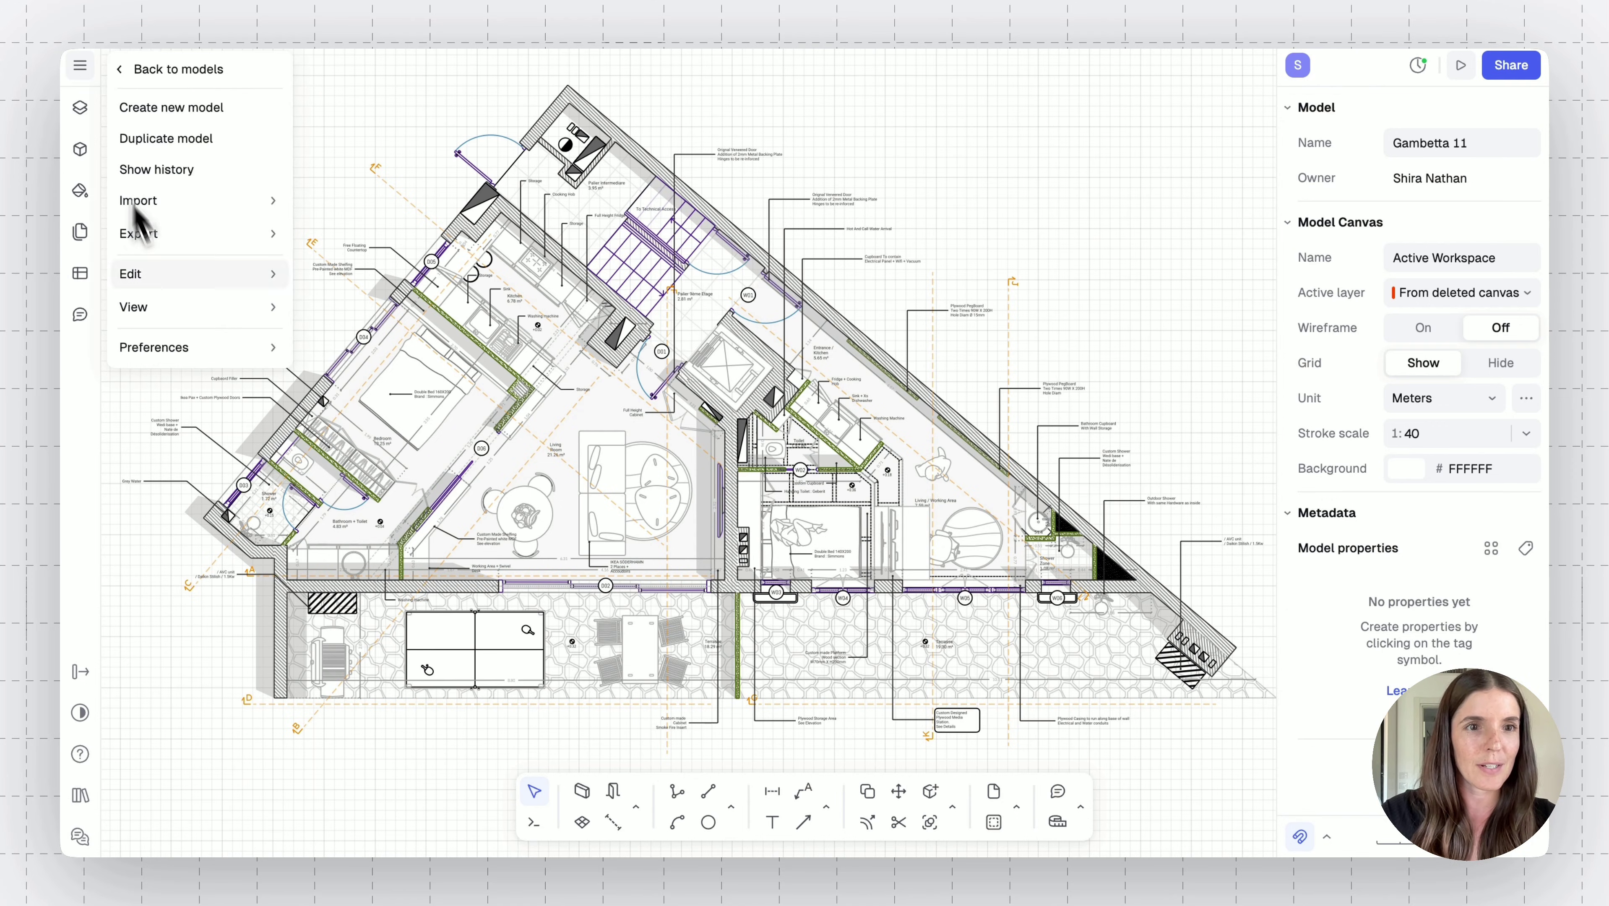
mouse_move(187, 348)
left_click(322, 382)
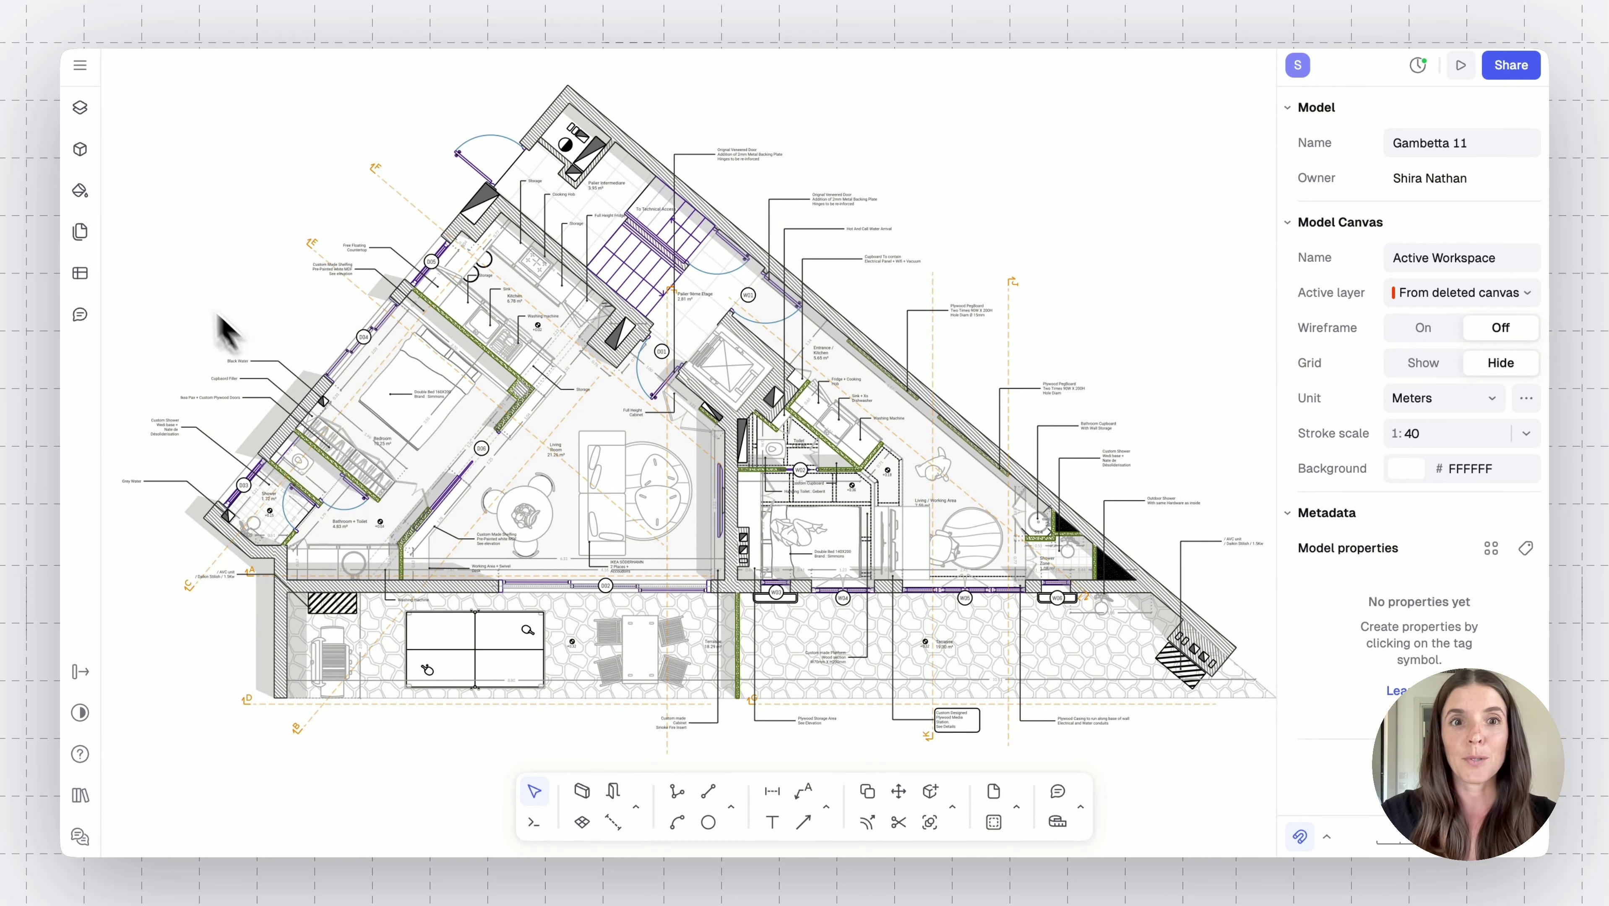
left_click(1326, 836)
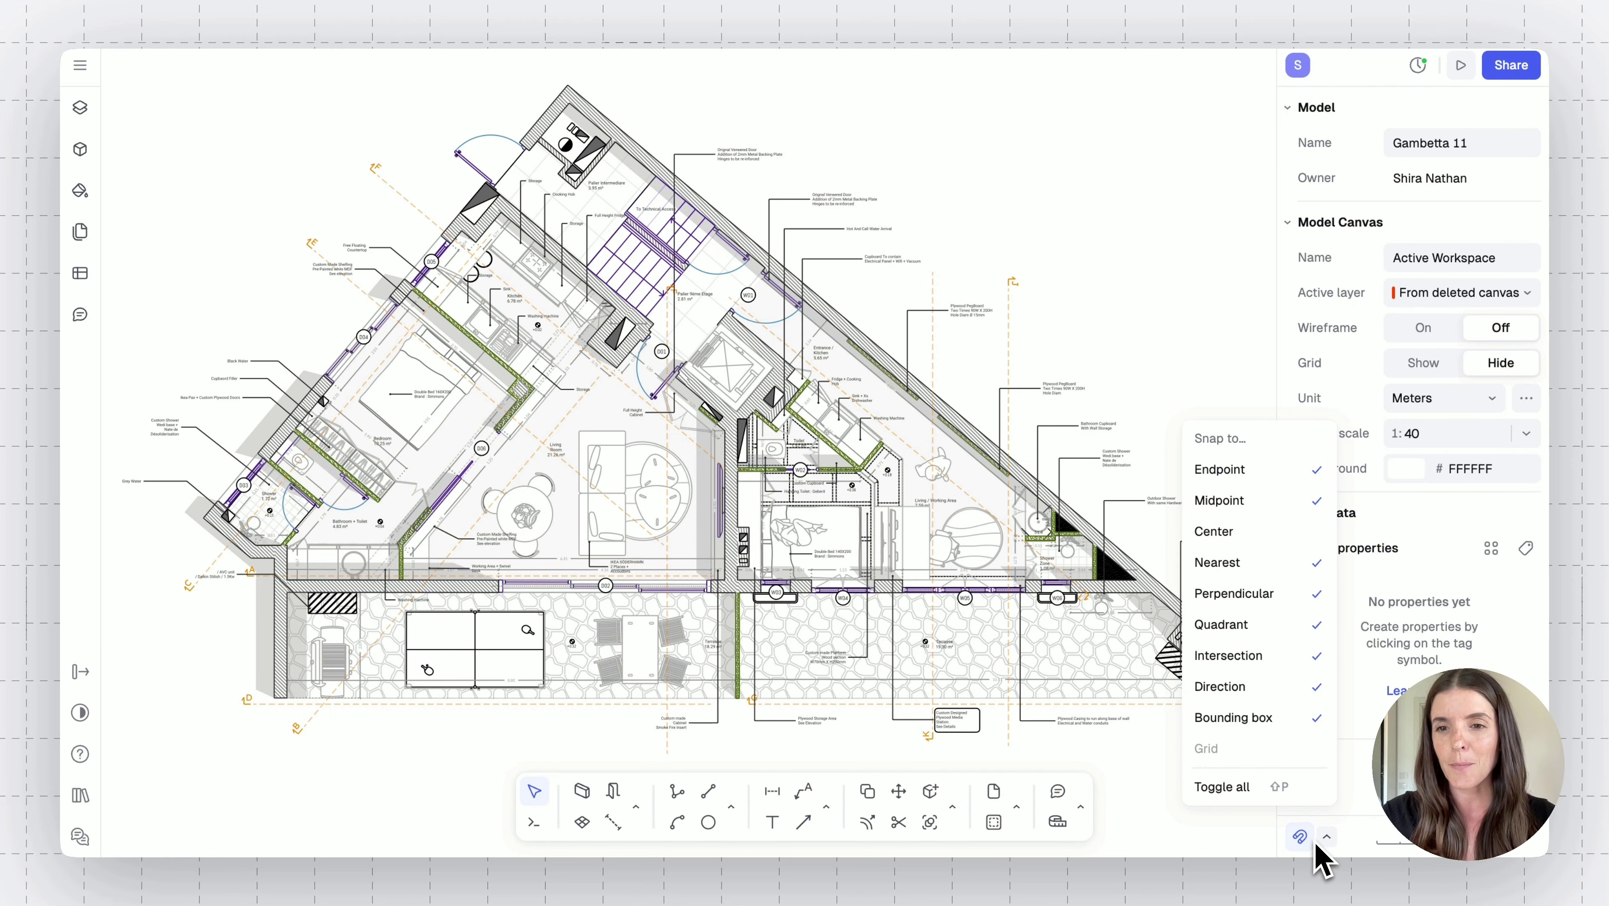
Enable object snapping with the snapping magnet
left_click(1240, 796)
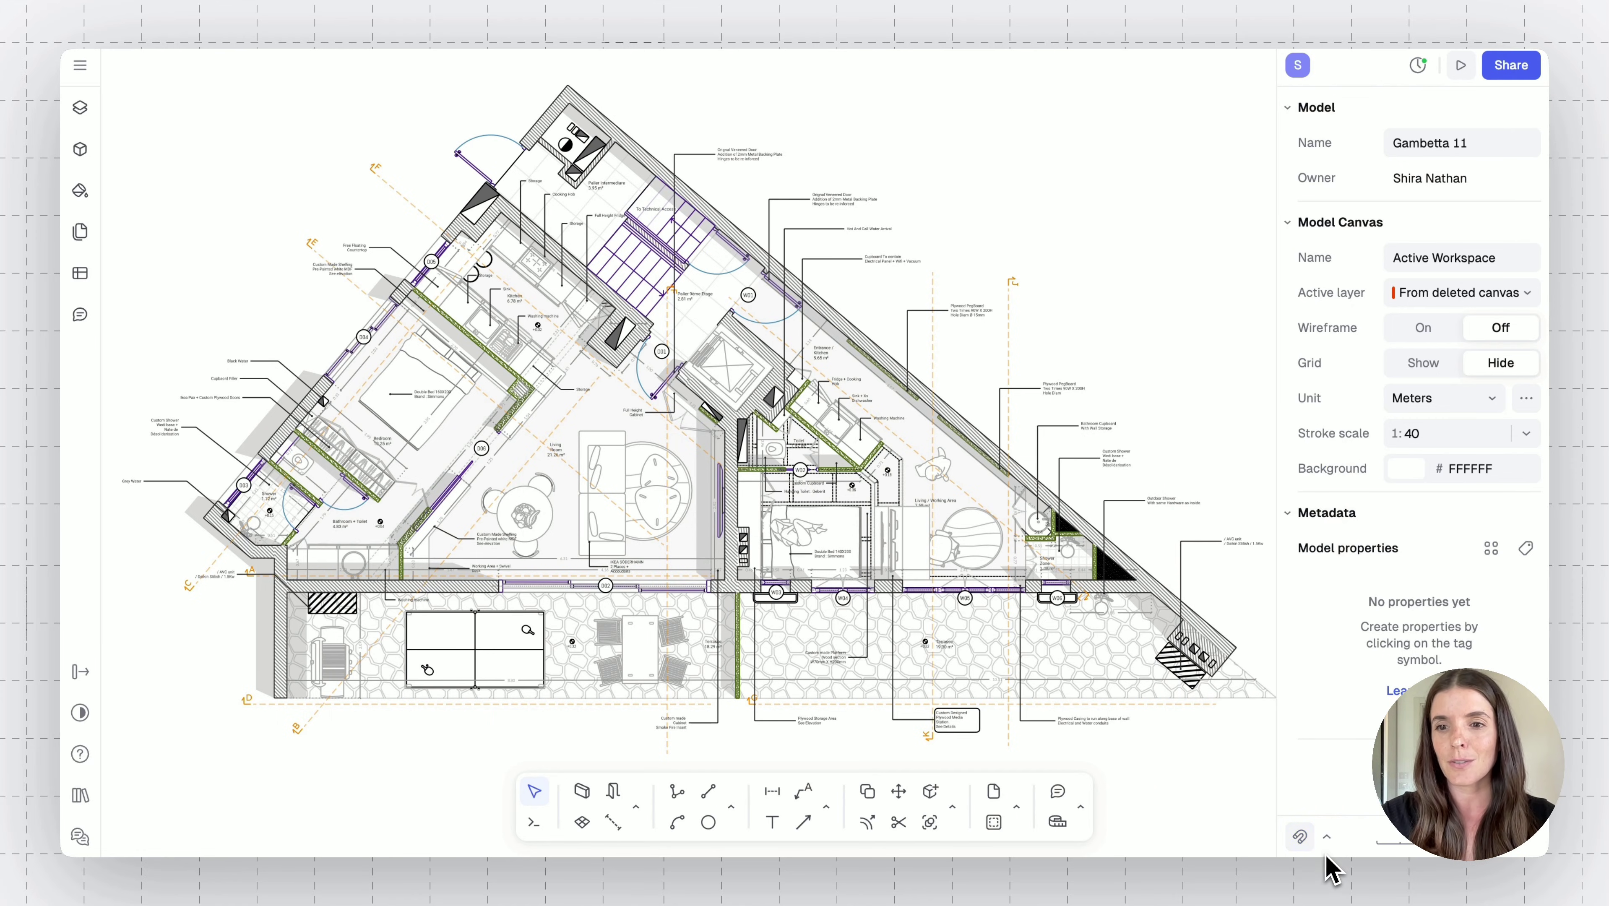
left_click(1325, 837)
left_click(1244, 801)
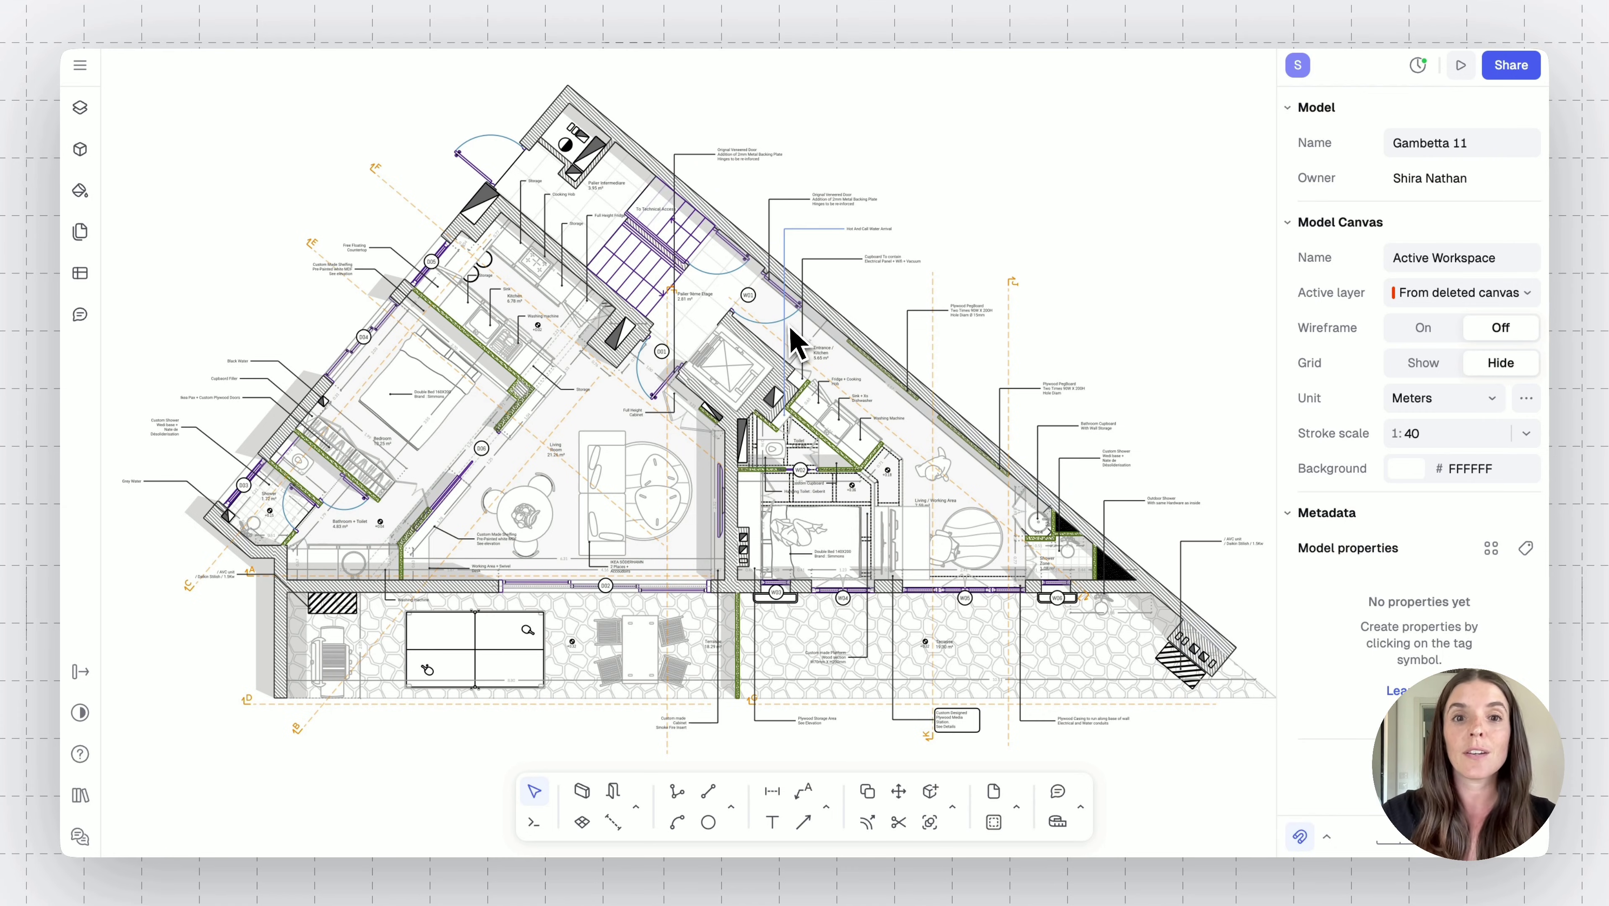
Zoom in on the kitchen and upper entrance area of the plan
scroll(792, 343, "up", 1)
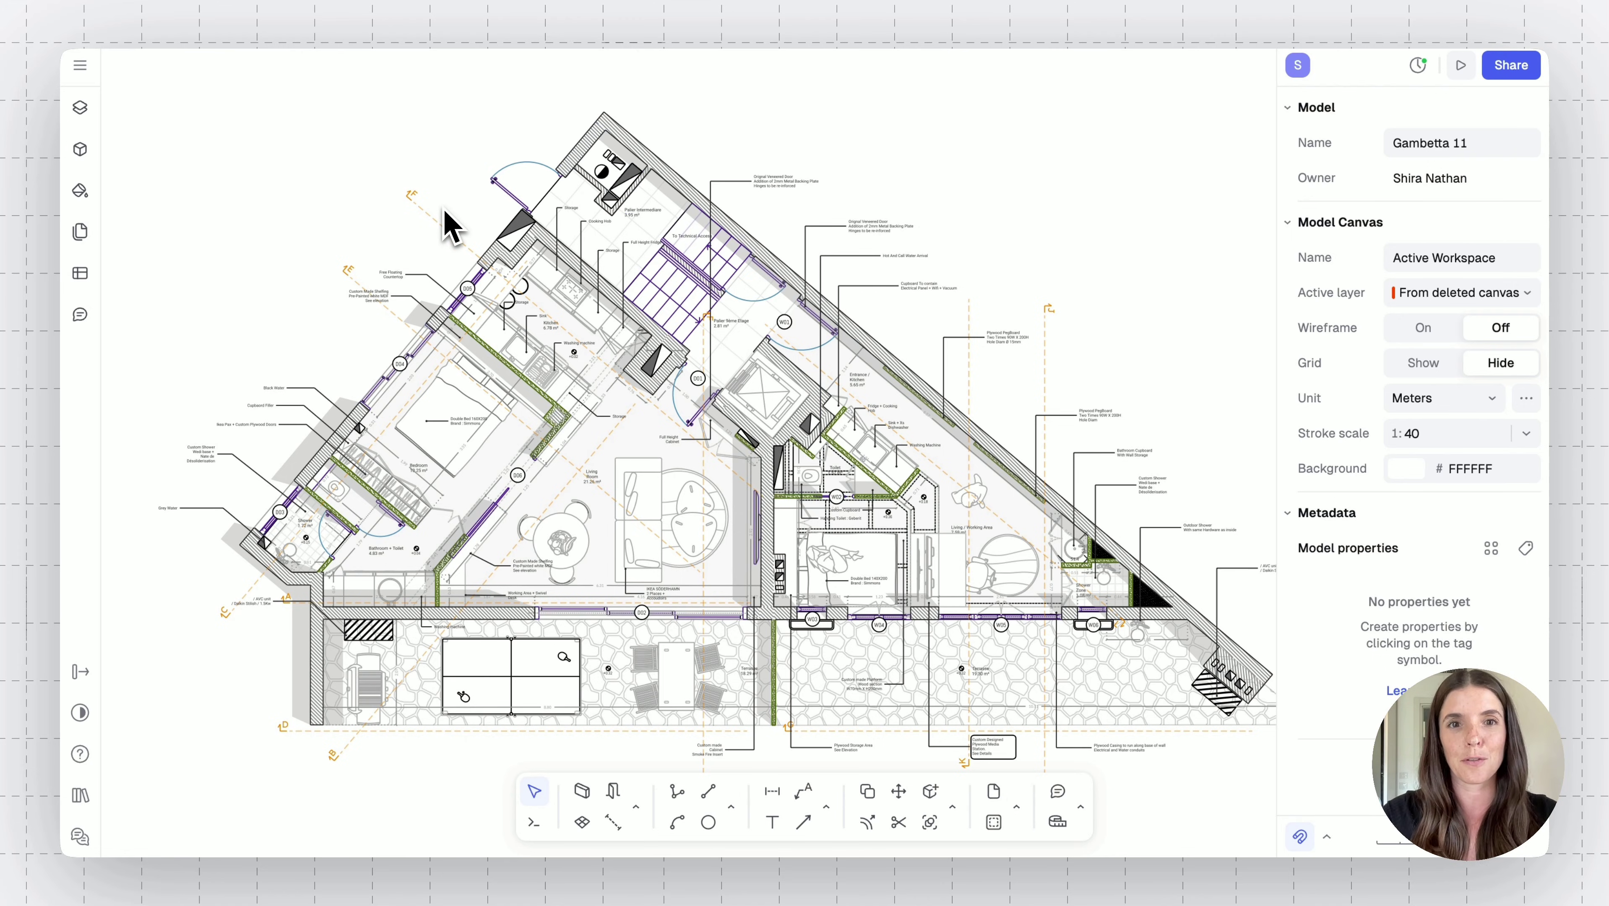
scroll(447, 219, "up", 1)
scroll(536, 241, "up", 5, "ctrl")
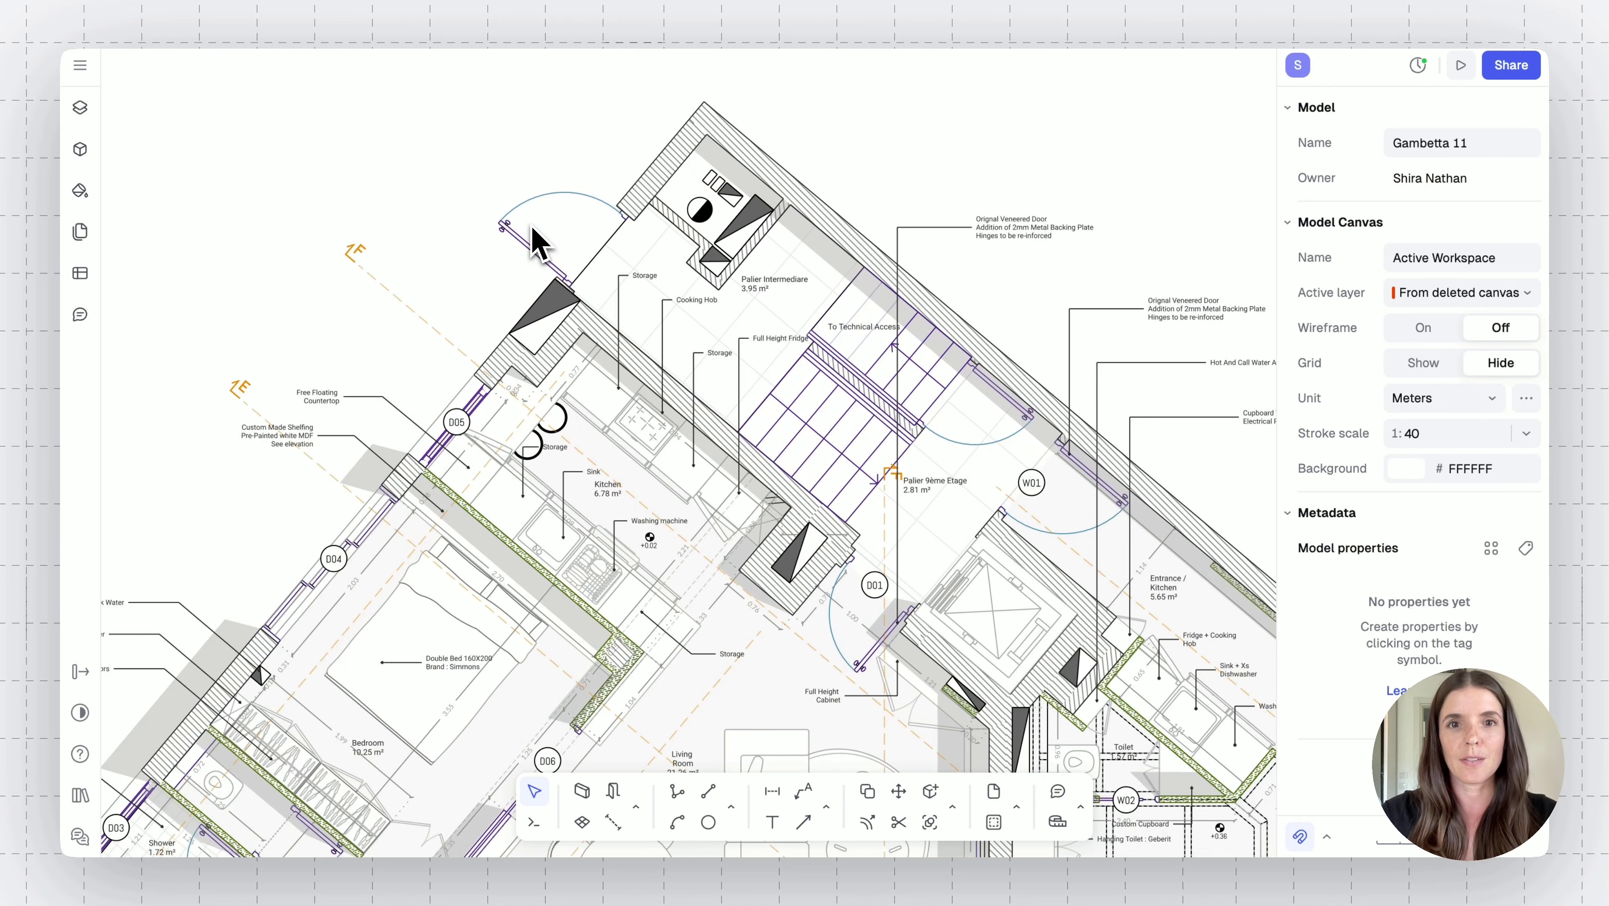
scroll(536, 247, "up", 3)
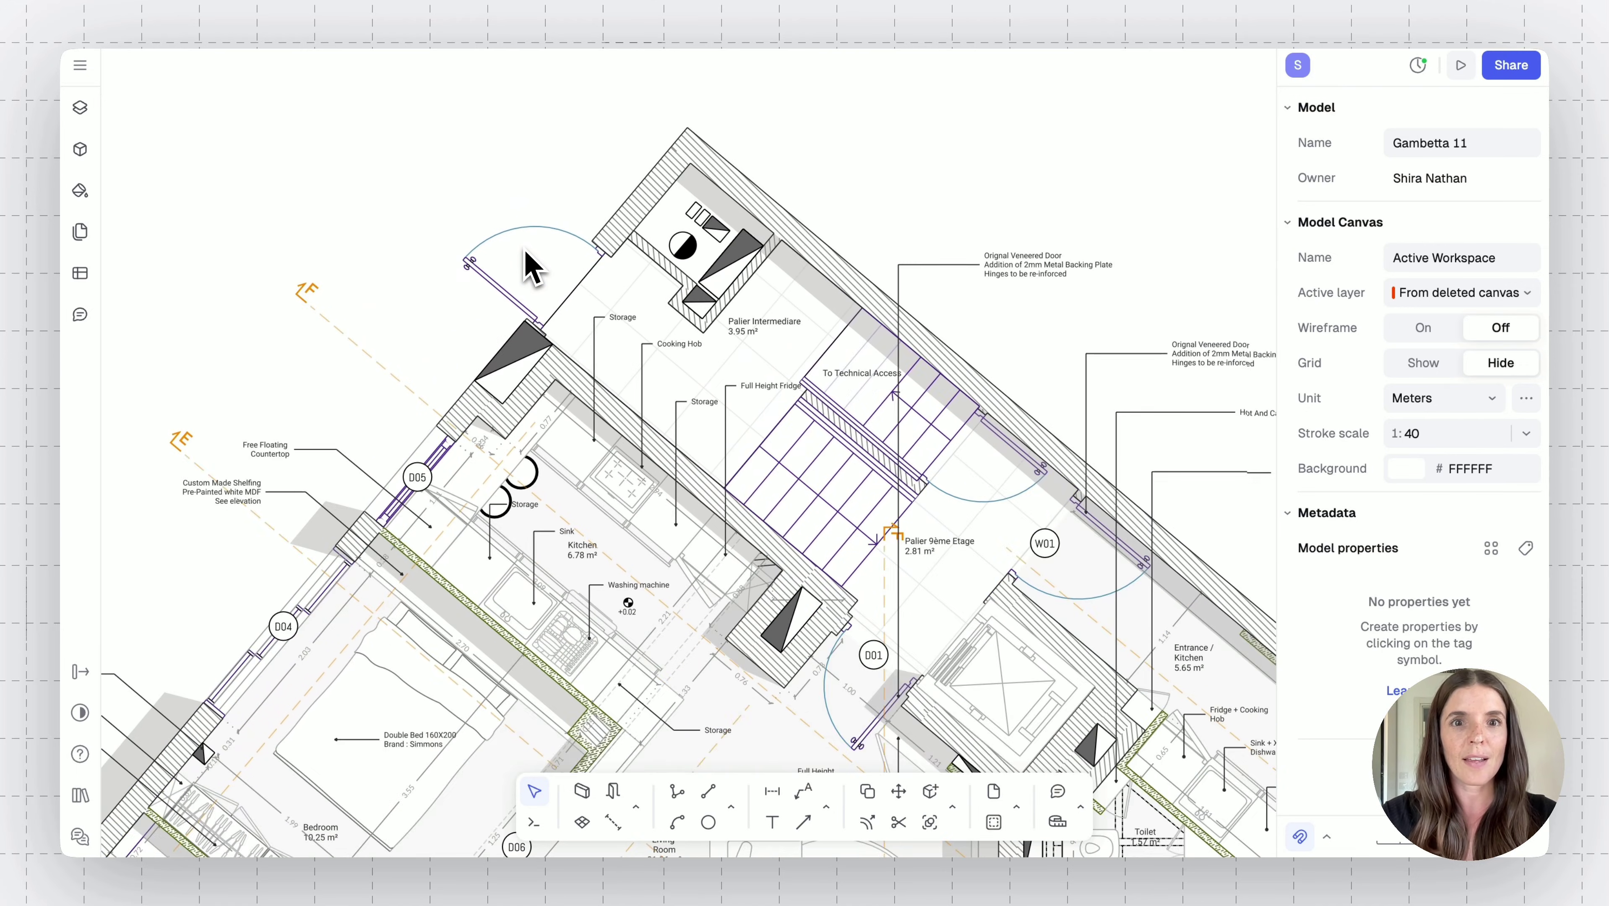
scroll(526, 254, "up", 2)
scroll(532, 230, "up", 2)
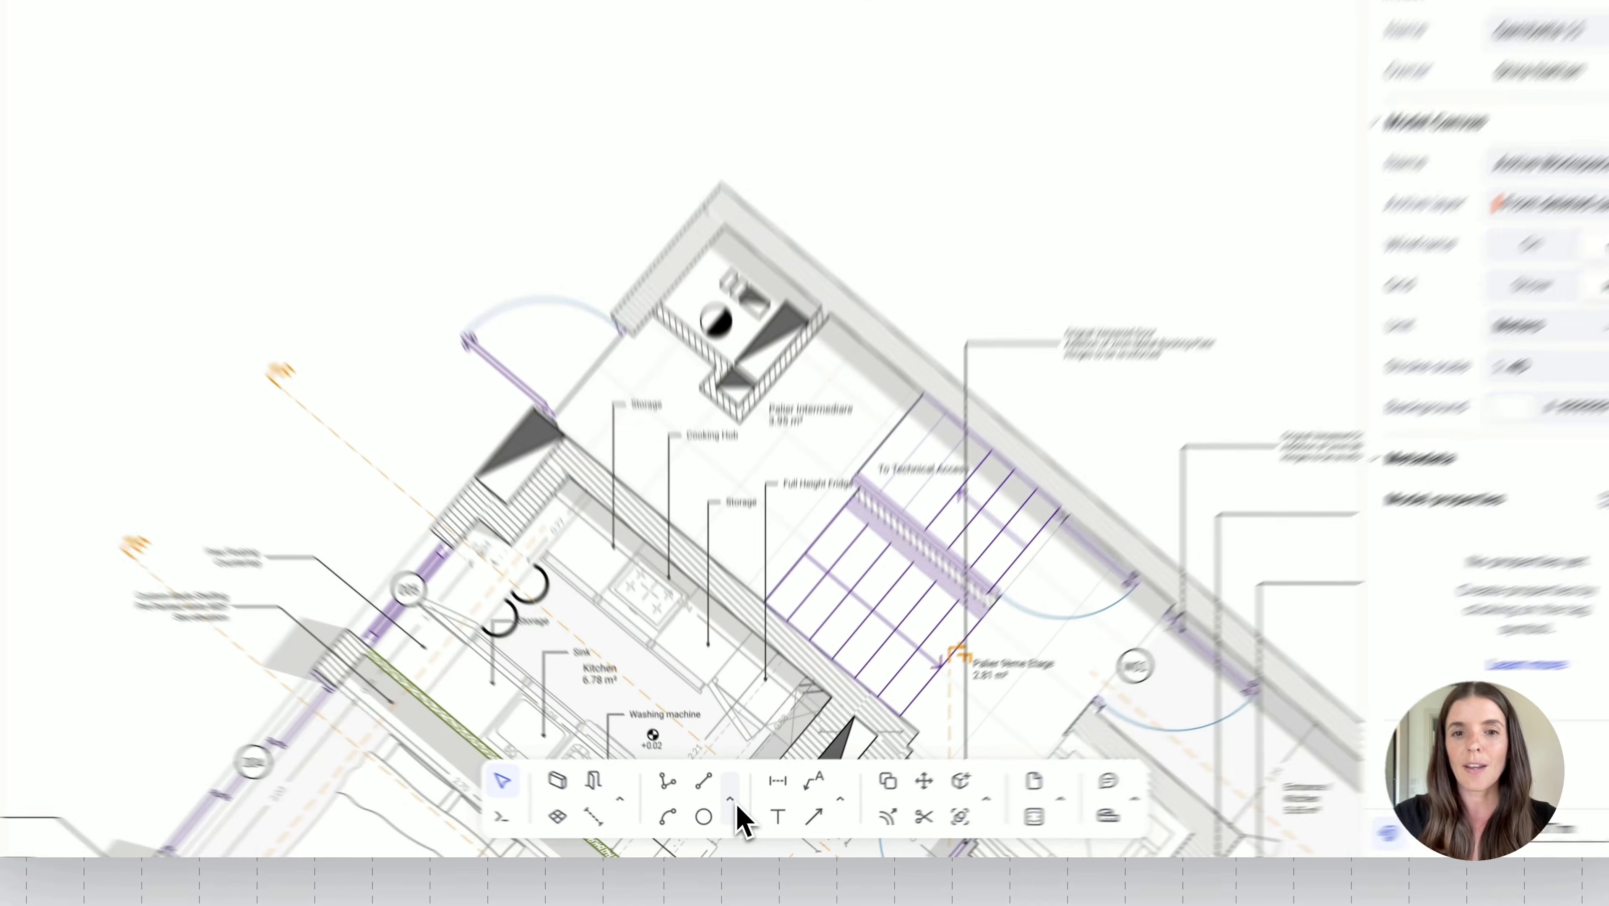
Place a horizontal guideline through the outer wall's top corner at 41.773 m, -43.188 m
left_click(730, 811)
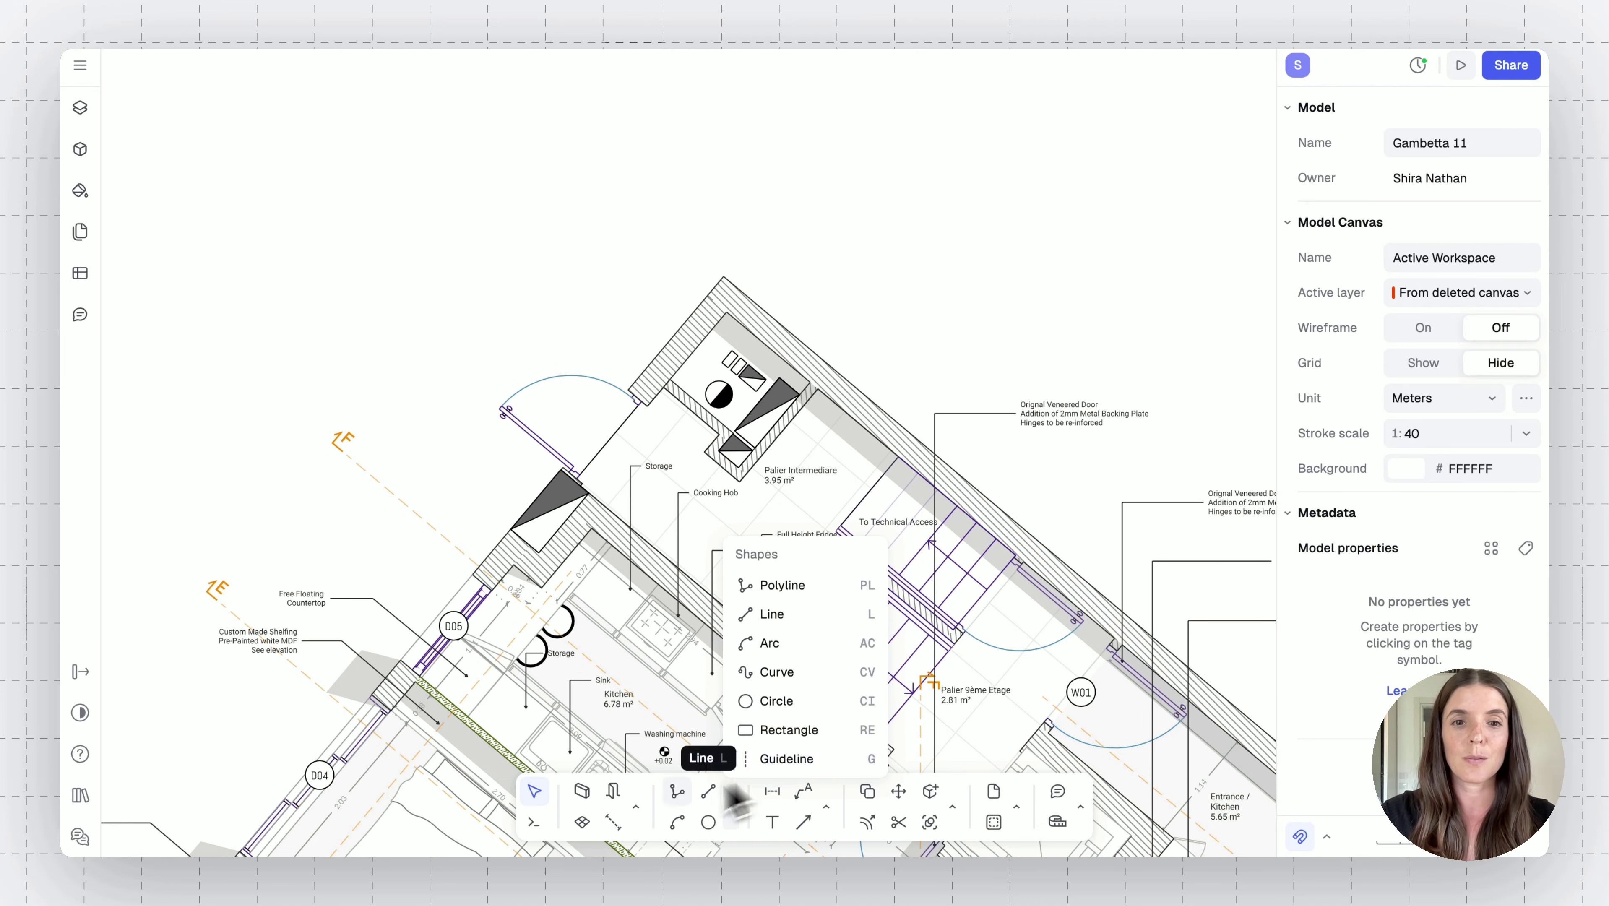
left_click(771, 761)
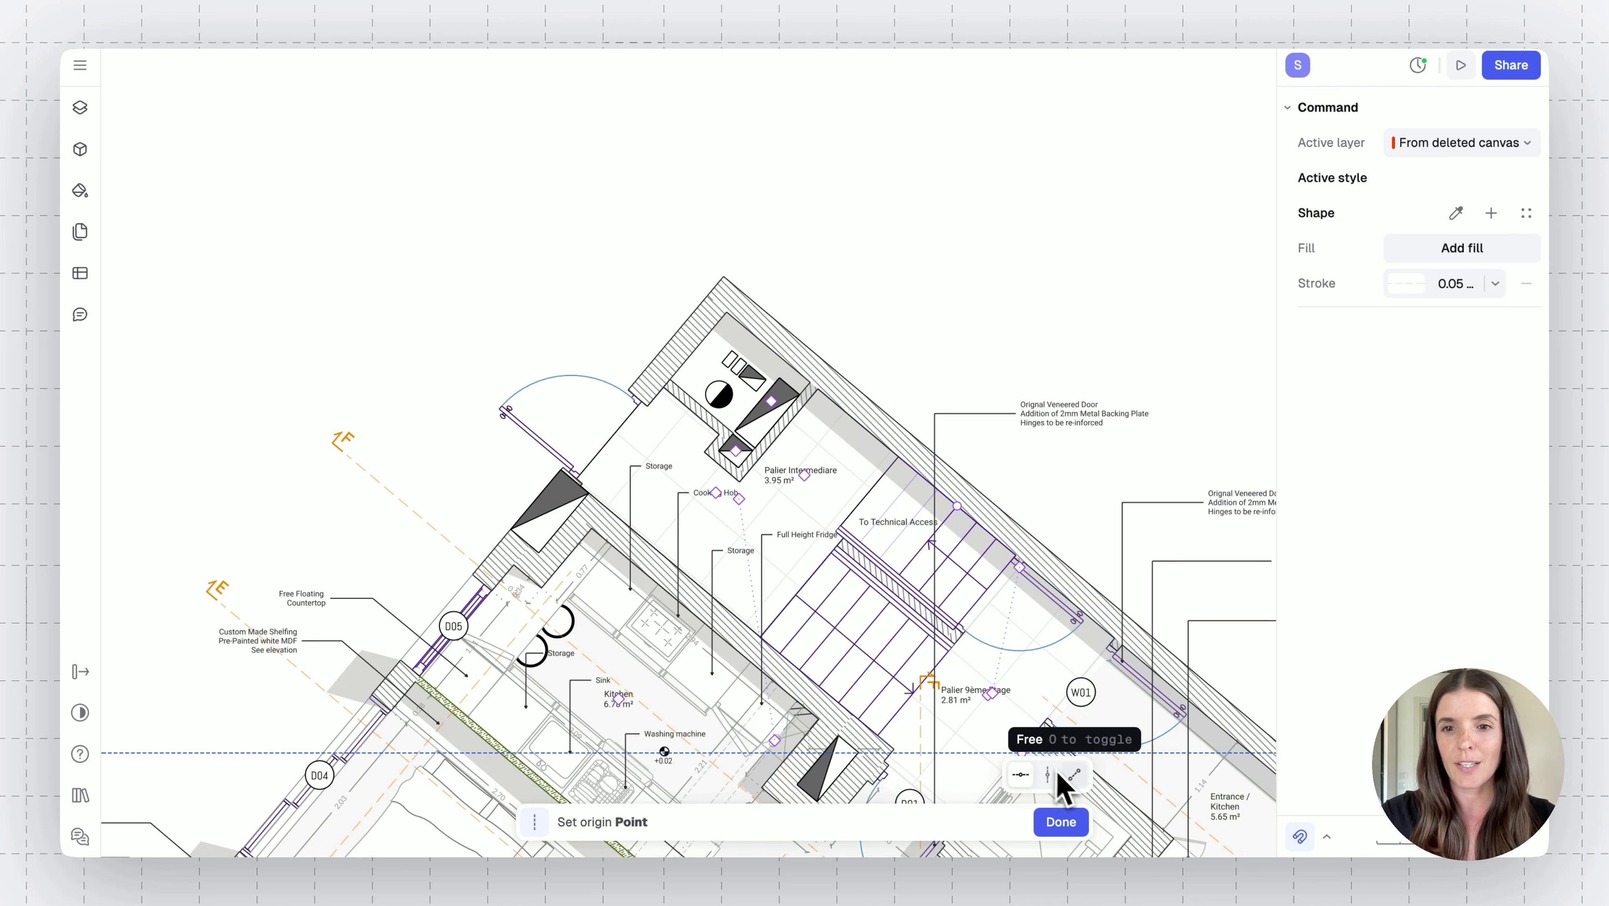
key("Tab")
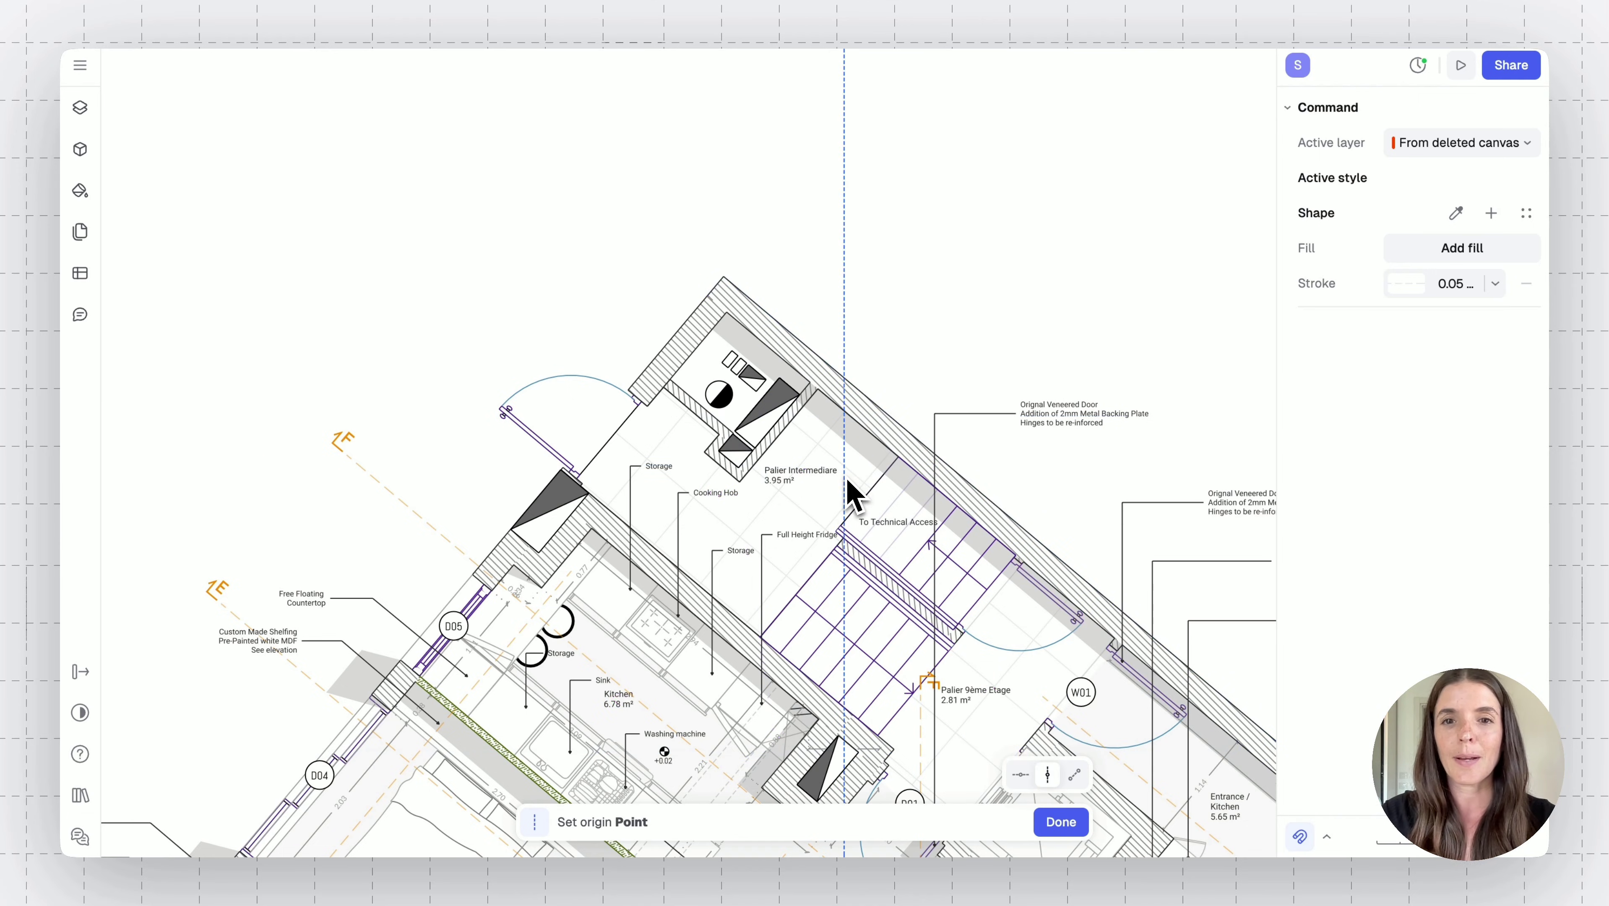
key("Tab")
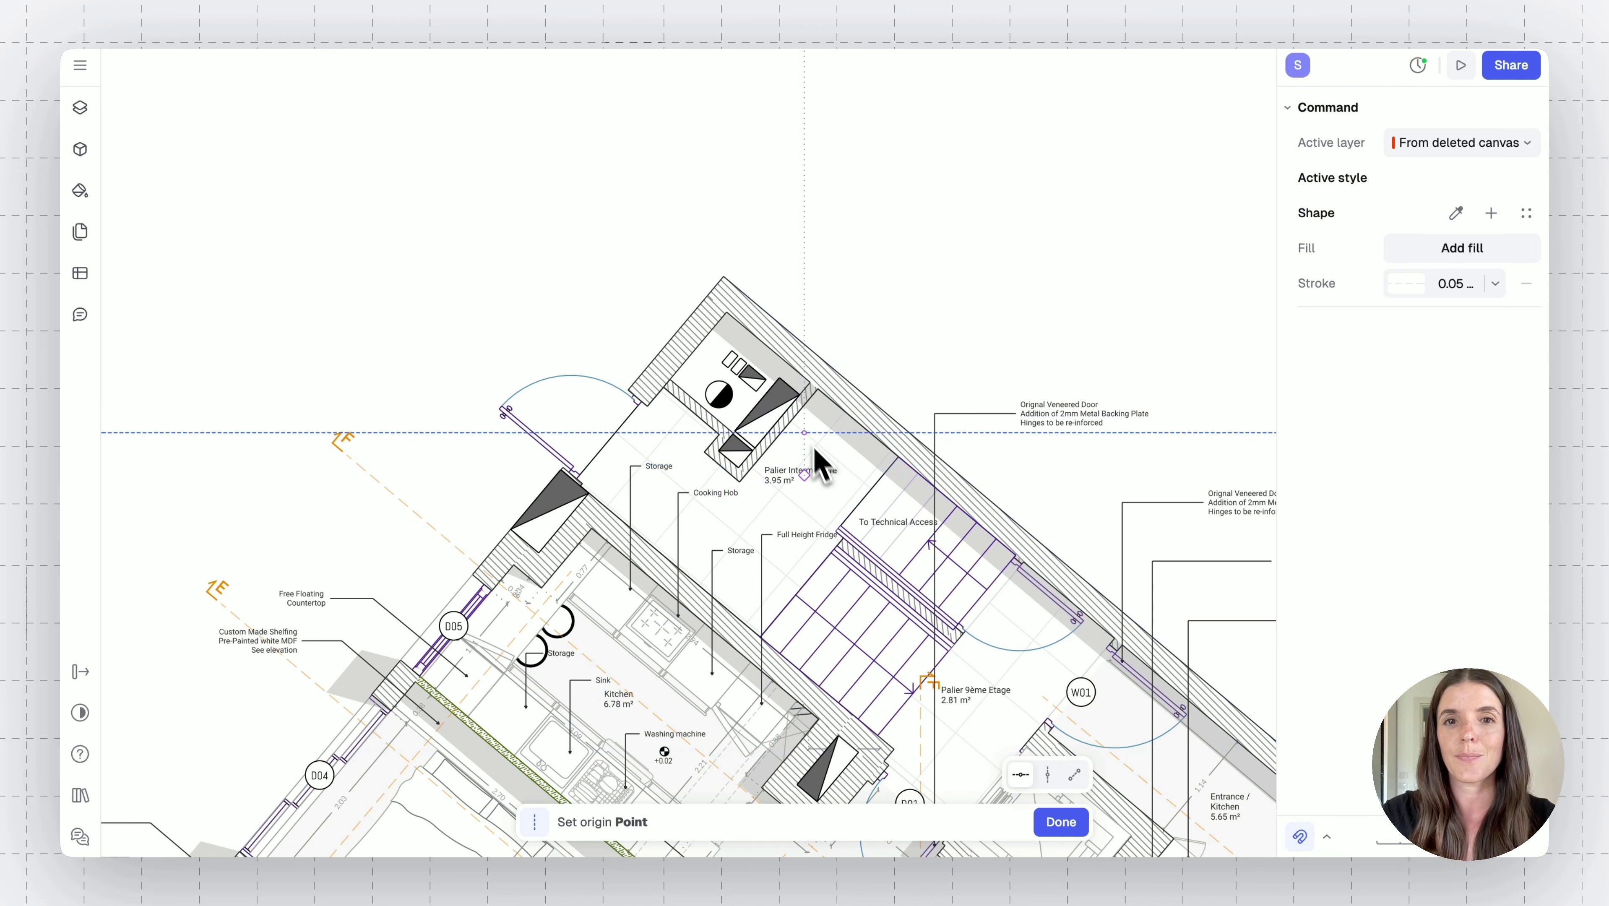
left_click(726, 282)
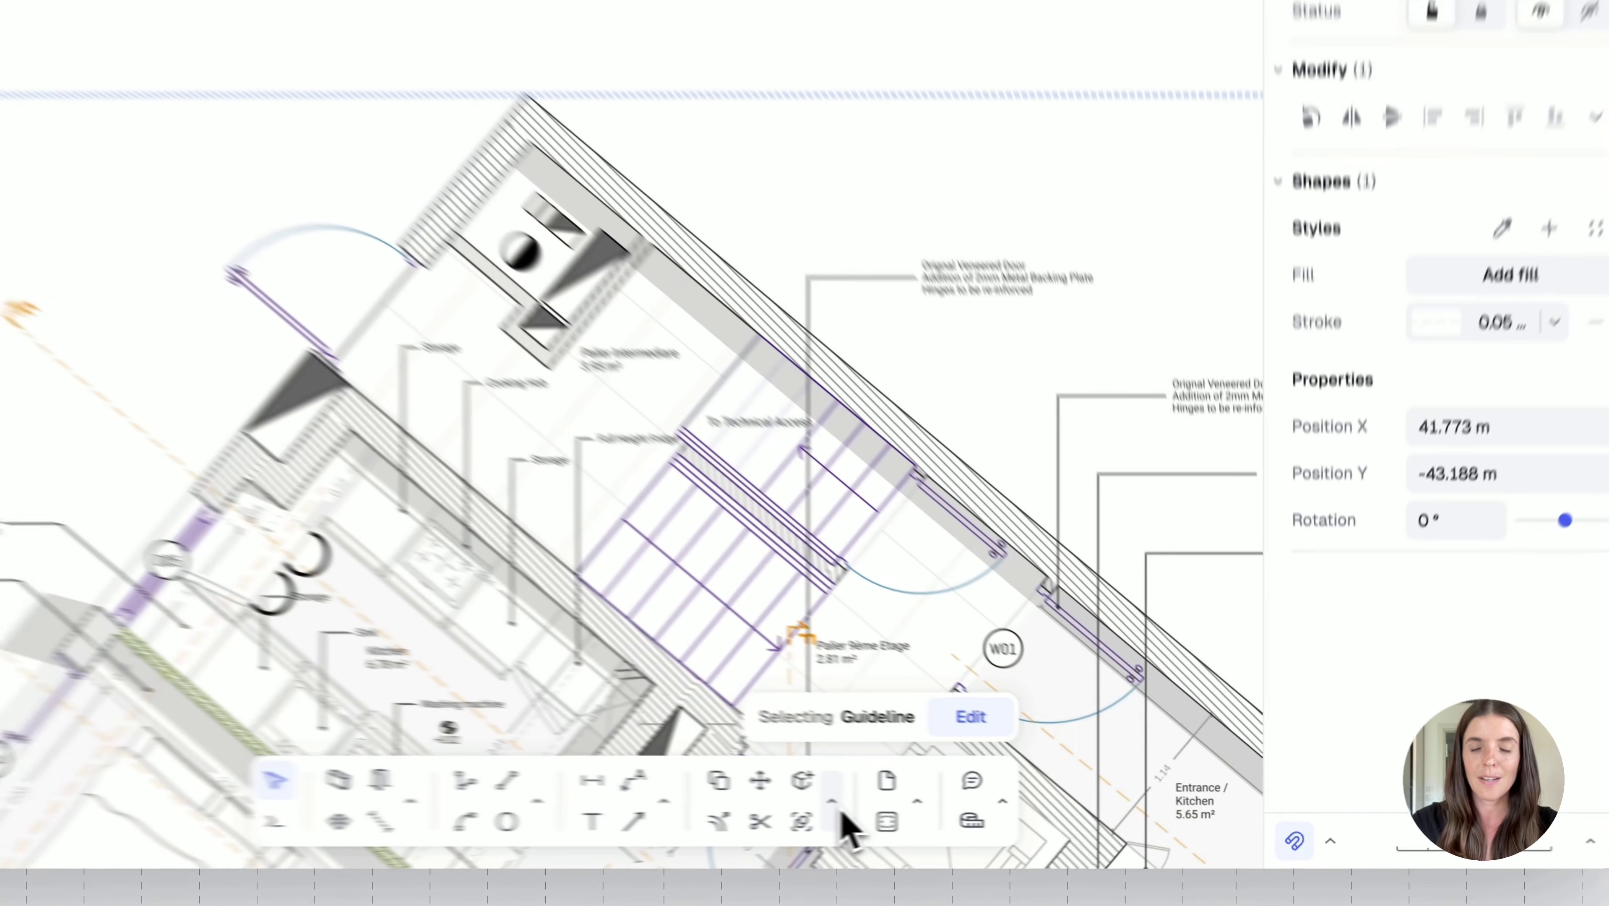
Rotate the guideline about the wall corner to -40.1° and add a parallel copy through the left corner
left_click(952, 807)
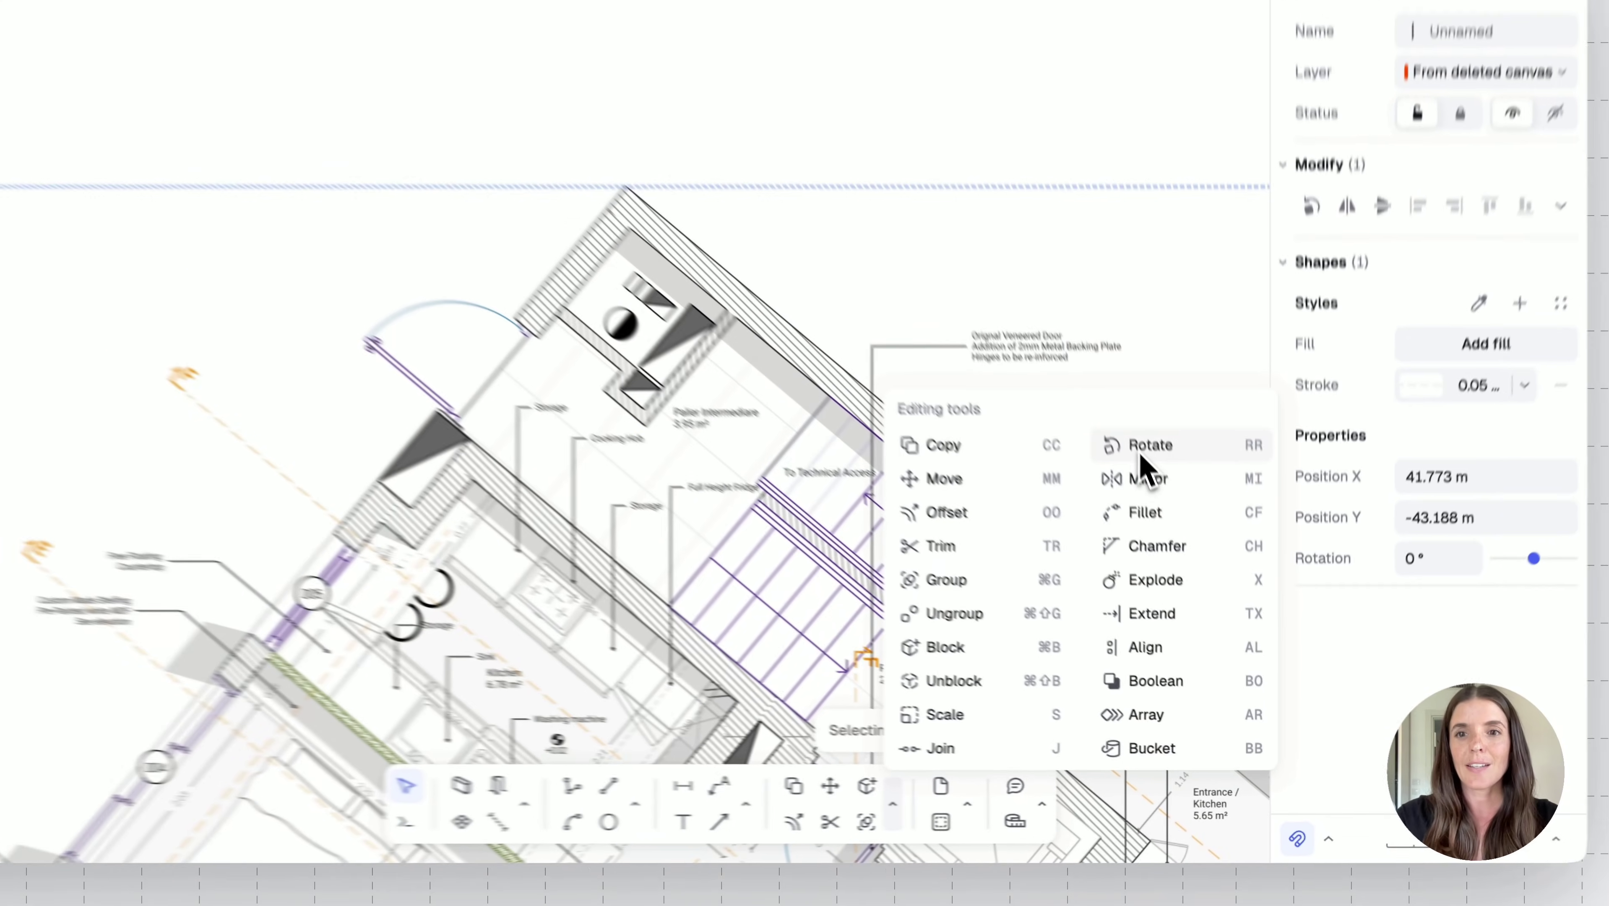
left_click(1079, 309)
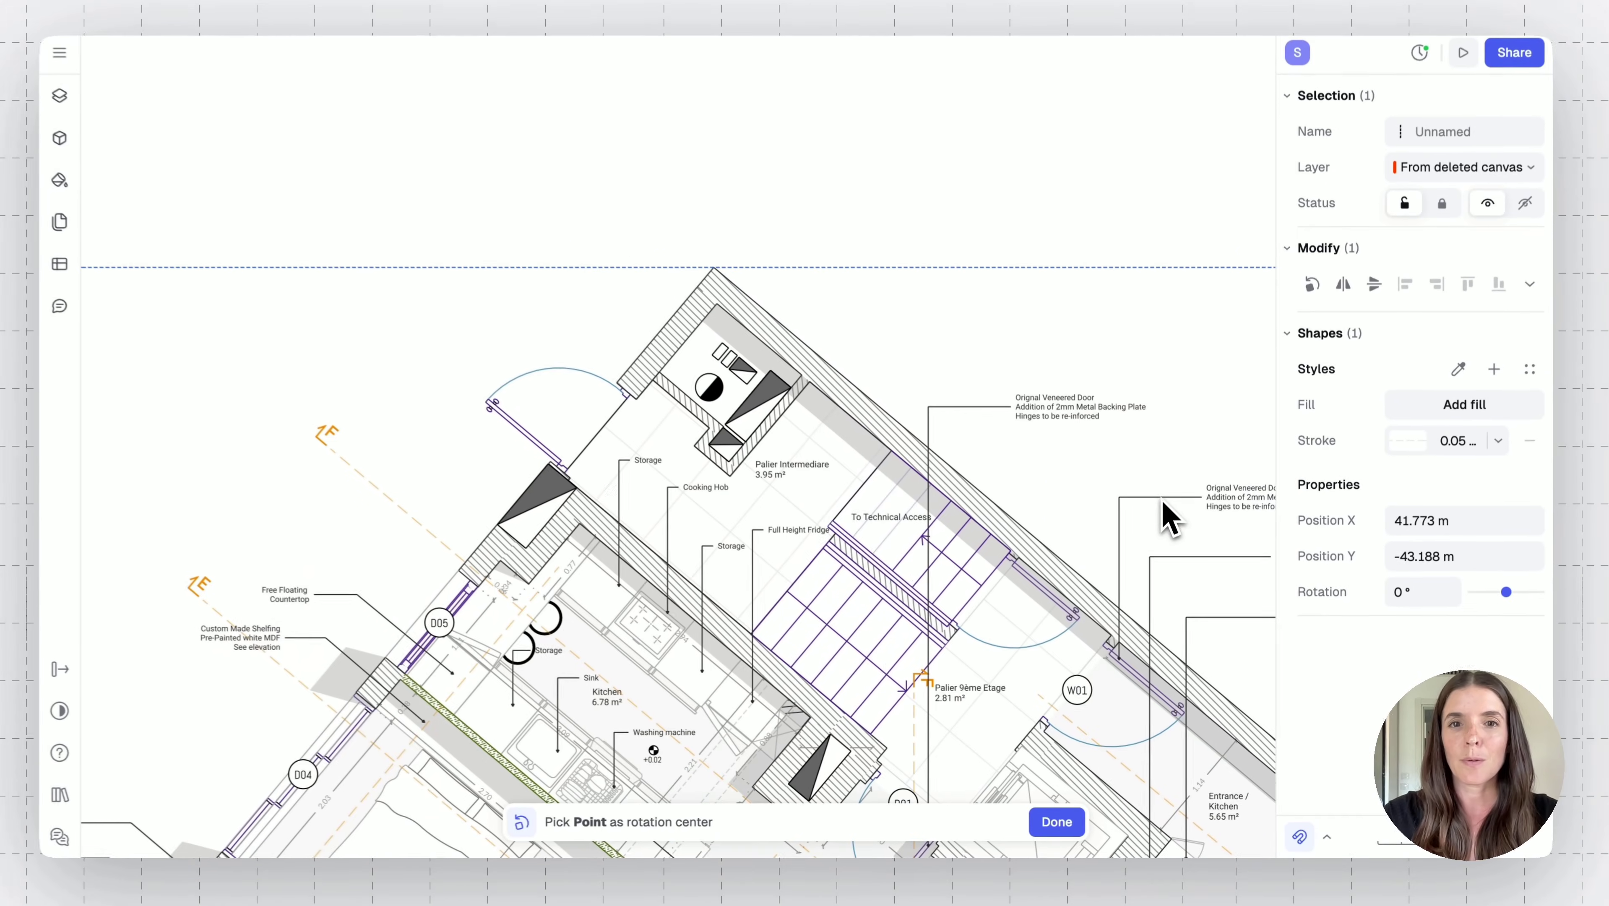
left_click(723, 276)
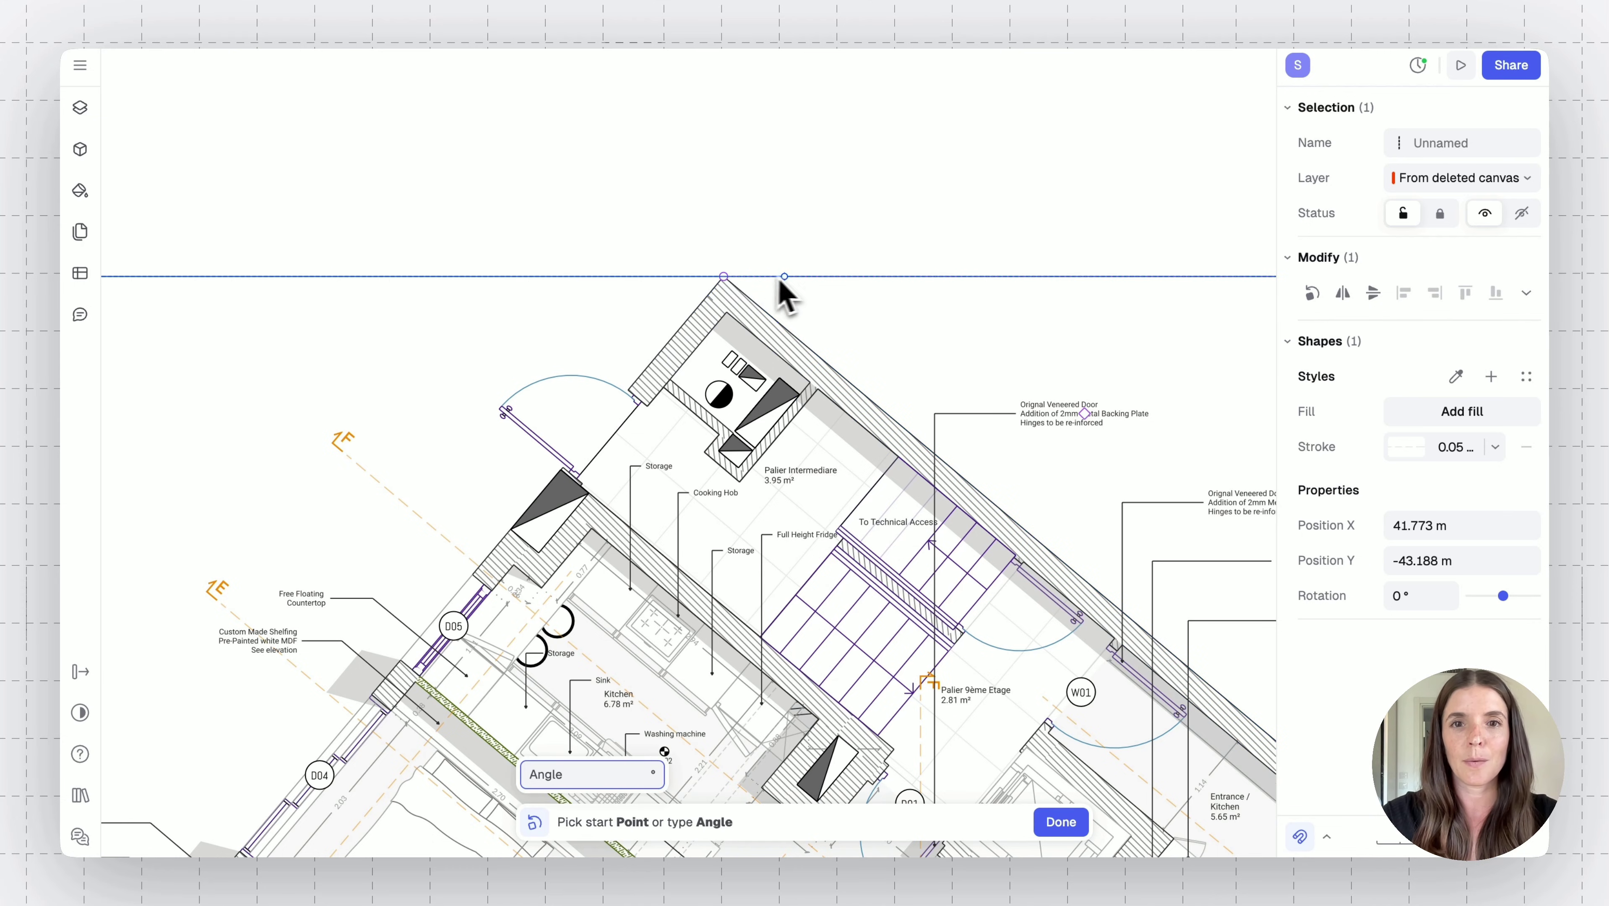
left_click(796, 336)
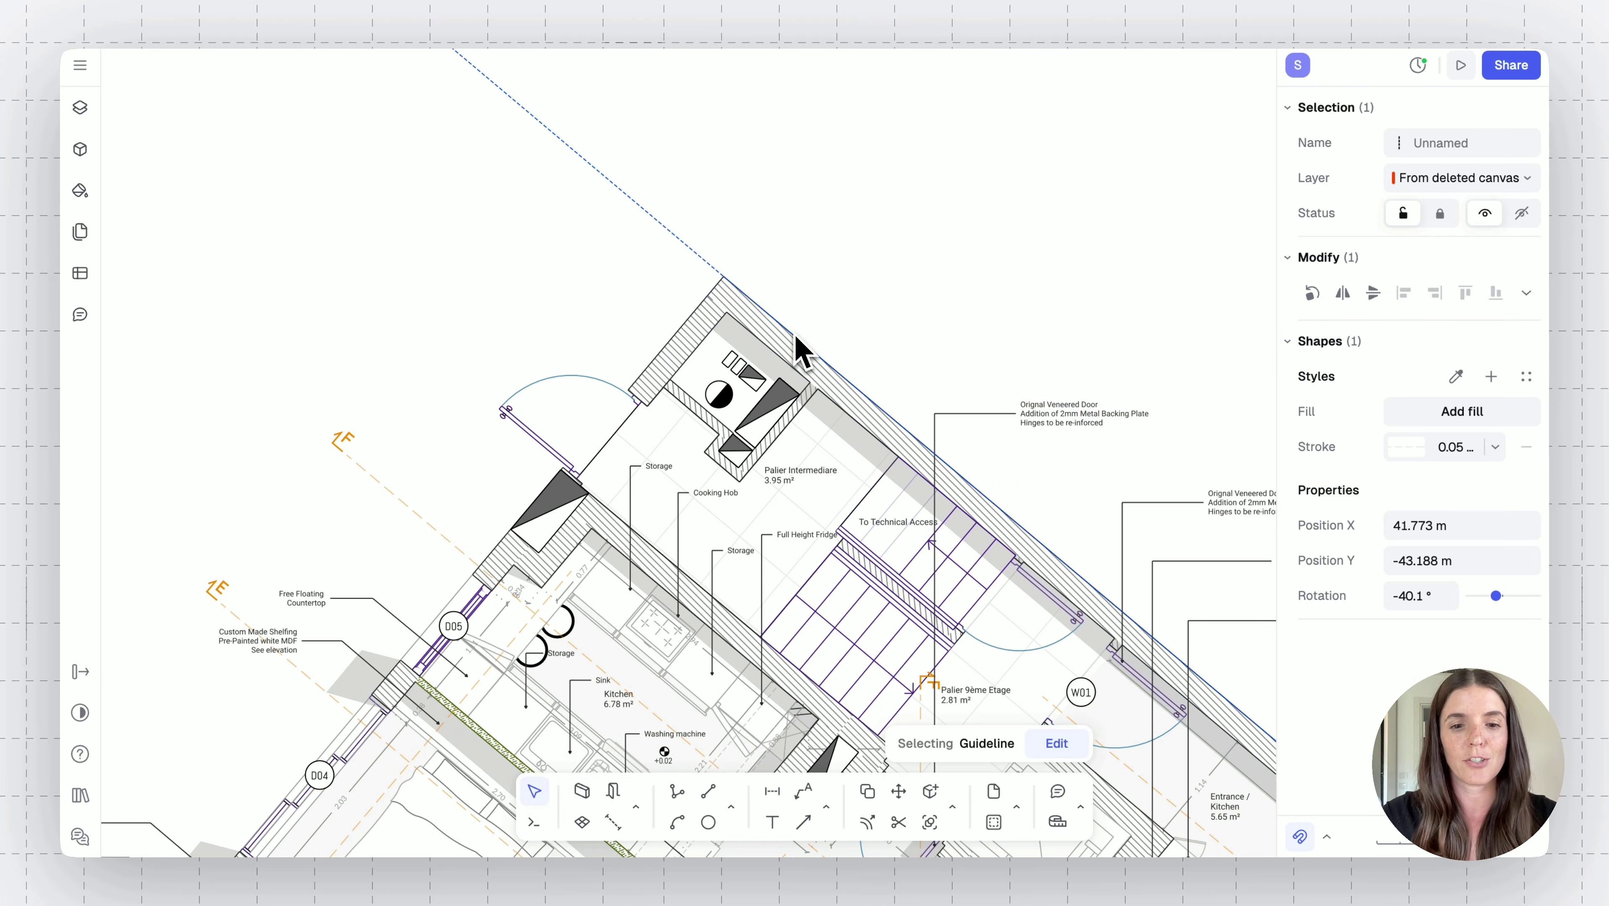
key("c")
left_click(723, 278)
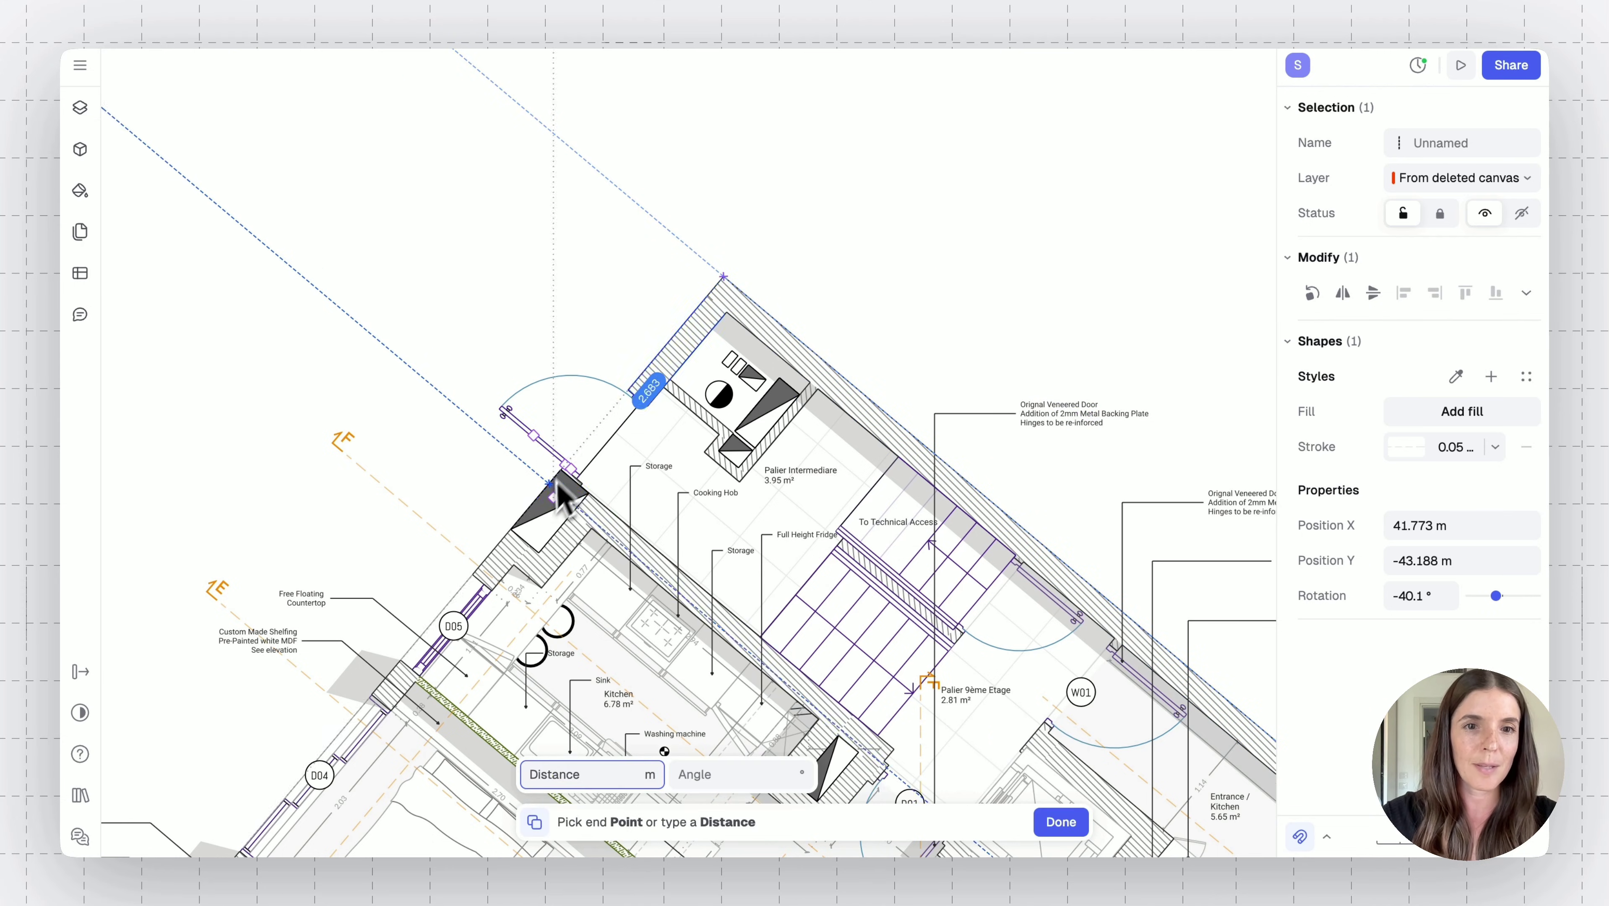
key("Escape")
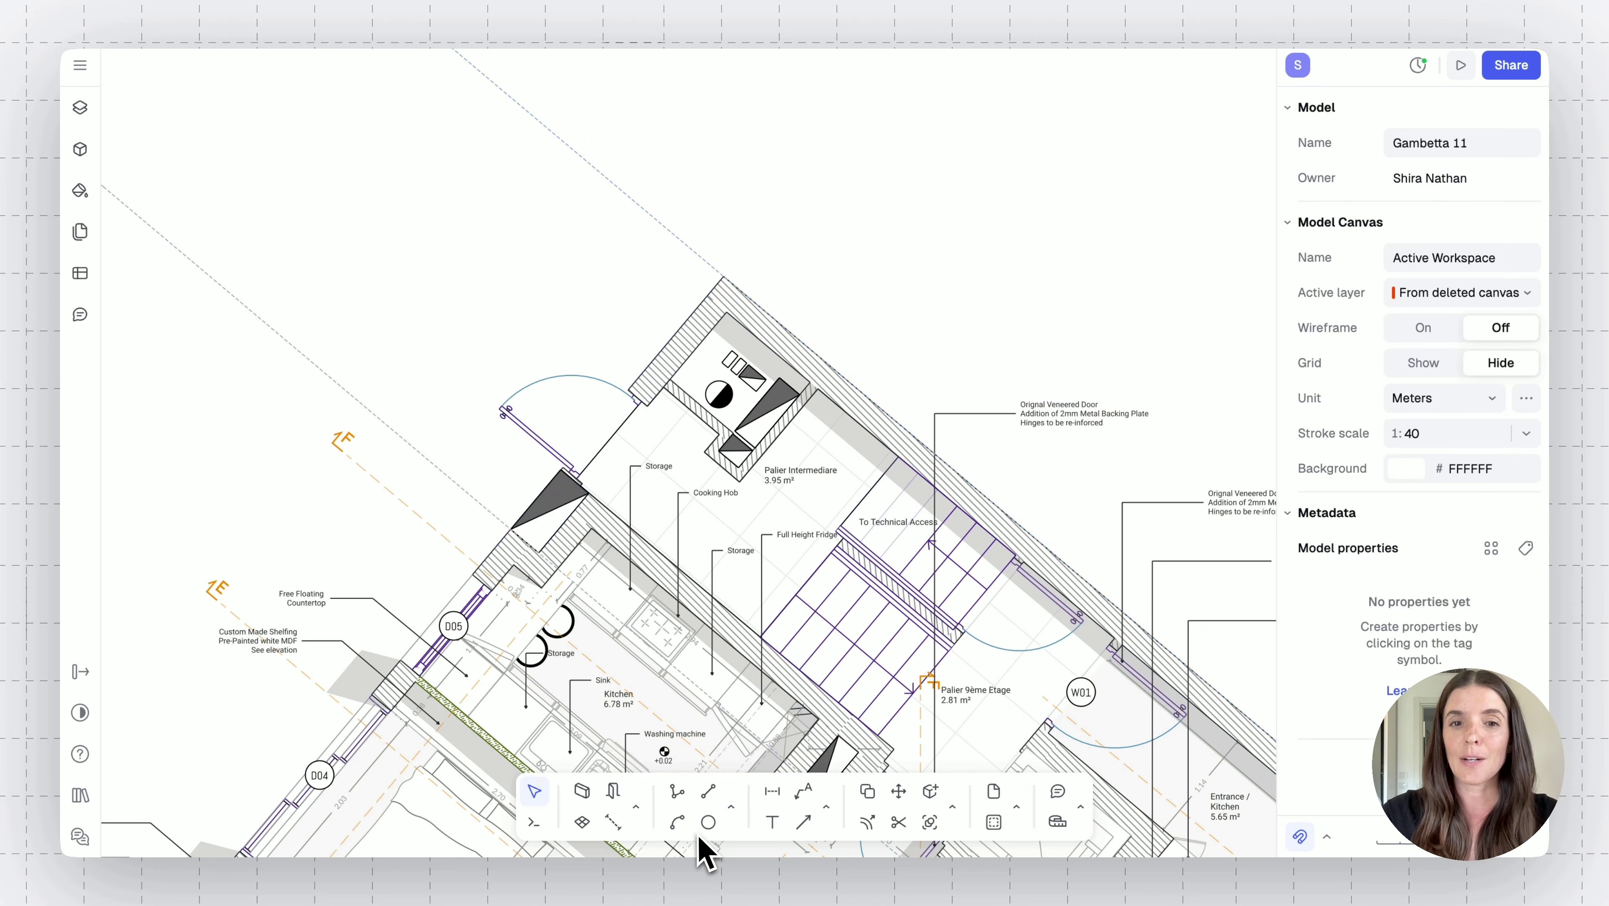
Start the Wall tool and change its fill from the Pills hatch to solid grey 848484
left_click(584, 793)
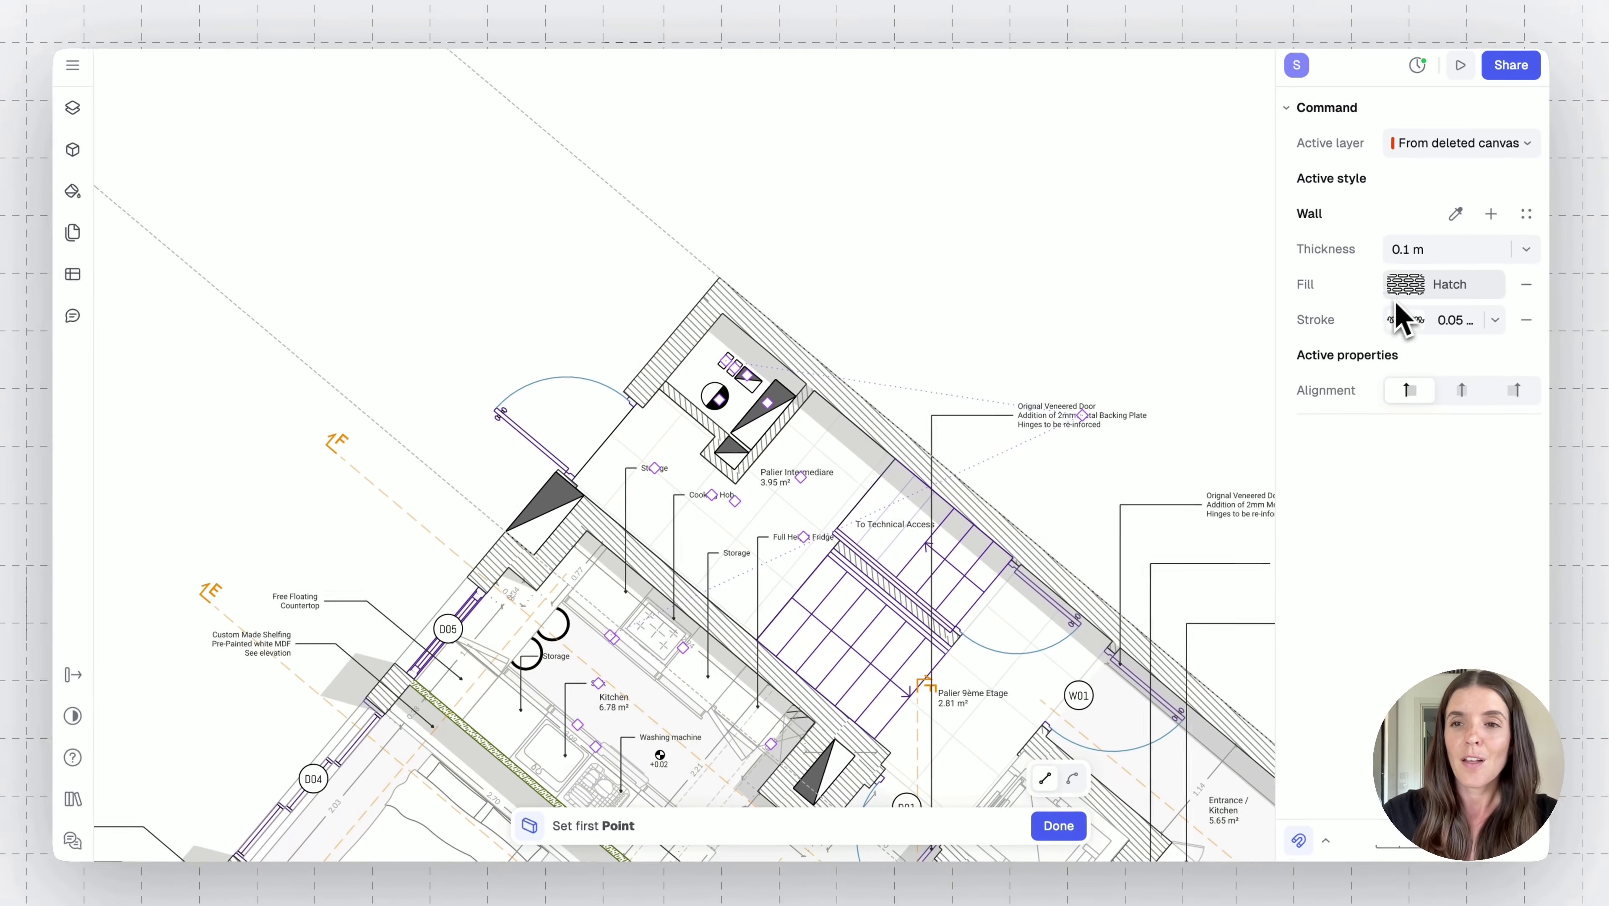
left_click(1417, 287)
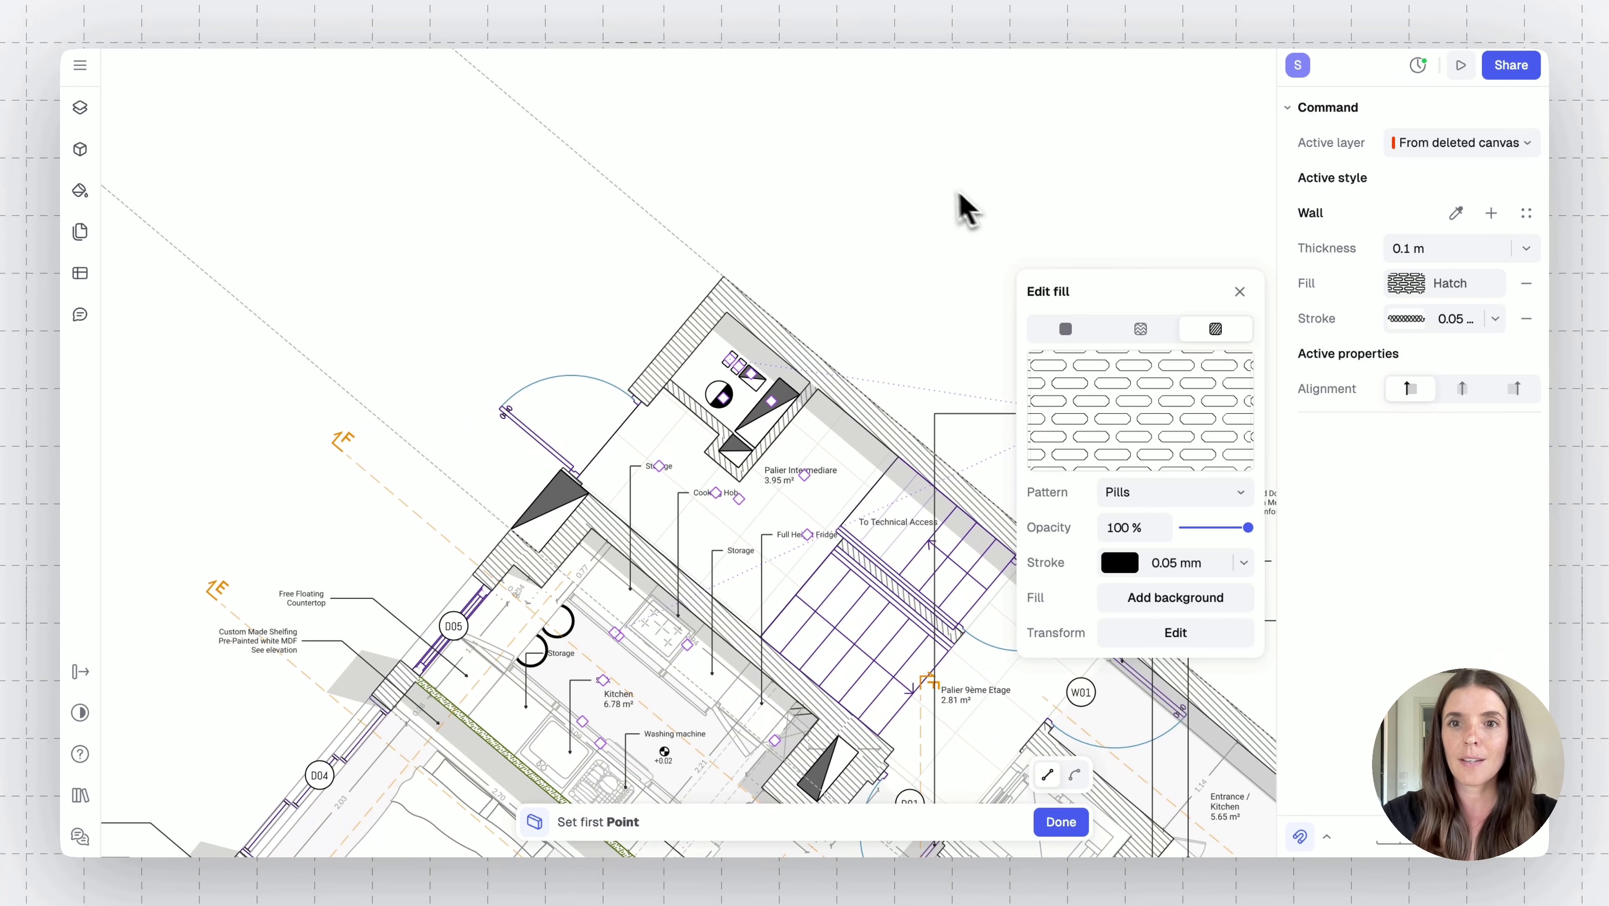
left_click(1237, 497)
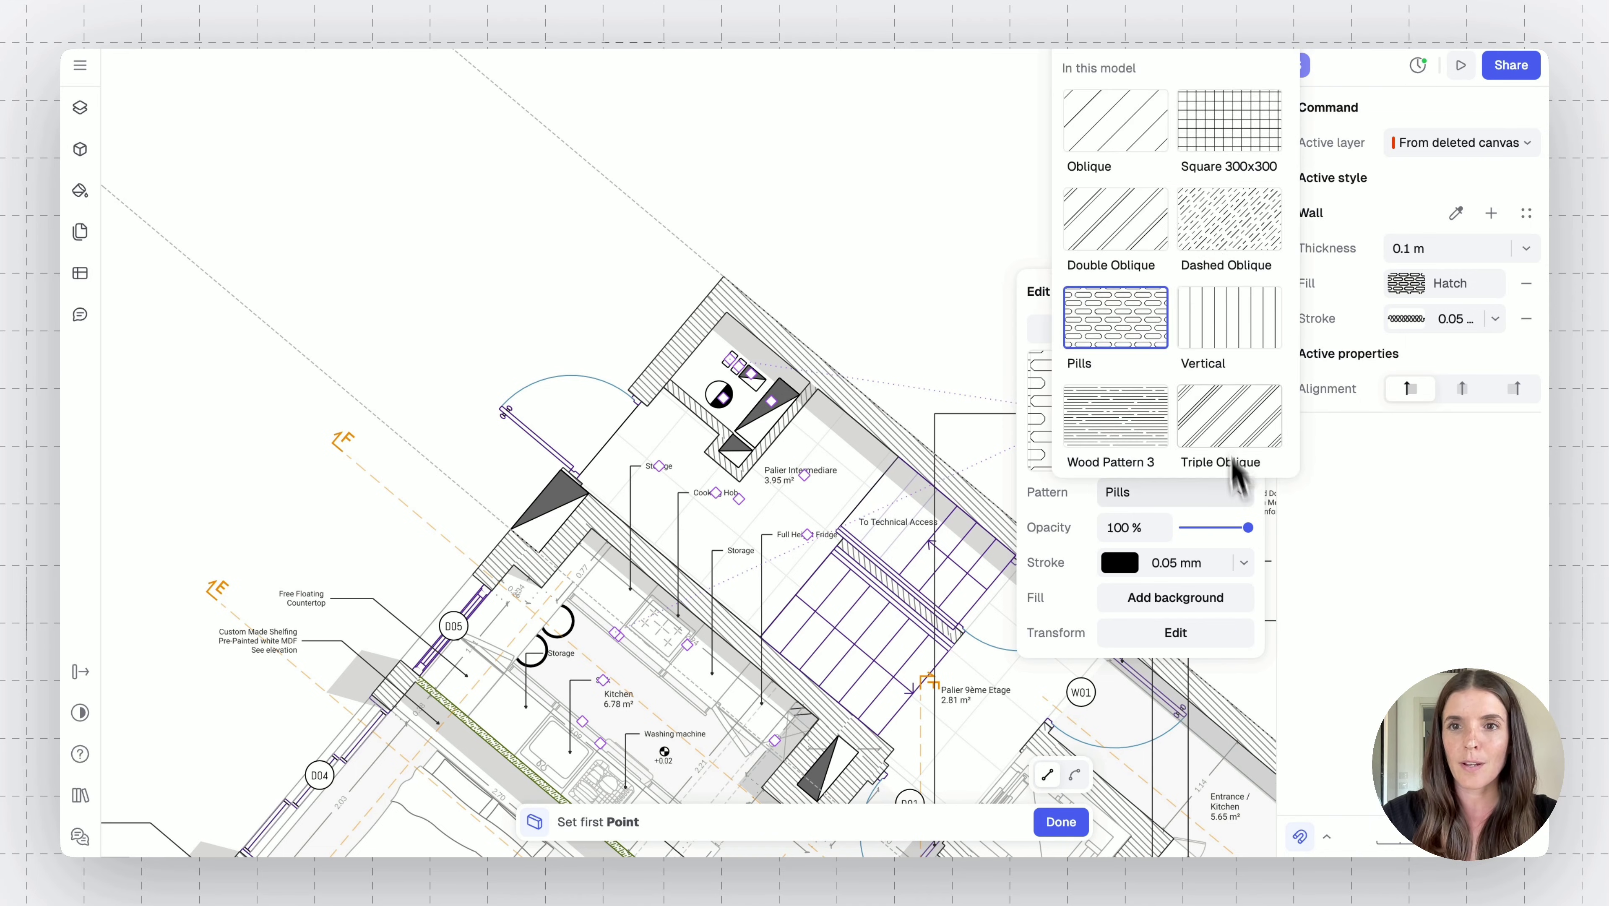
left_click(1055, 323)
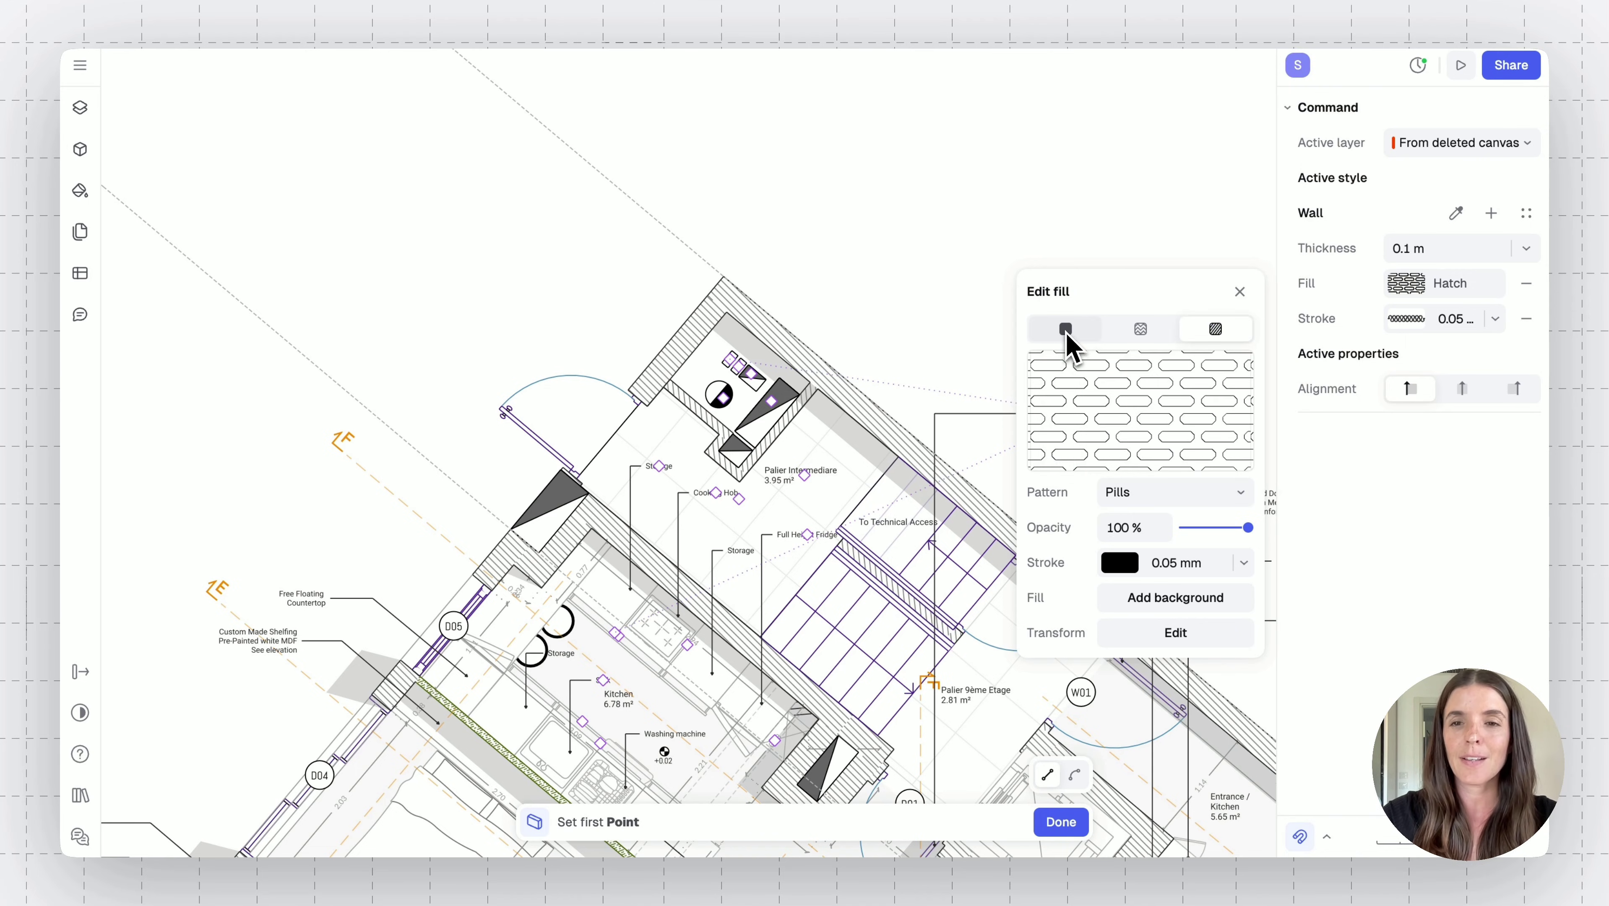
left_click(1067, 334)
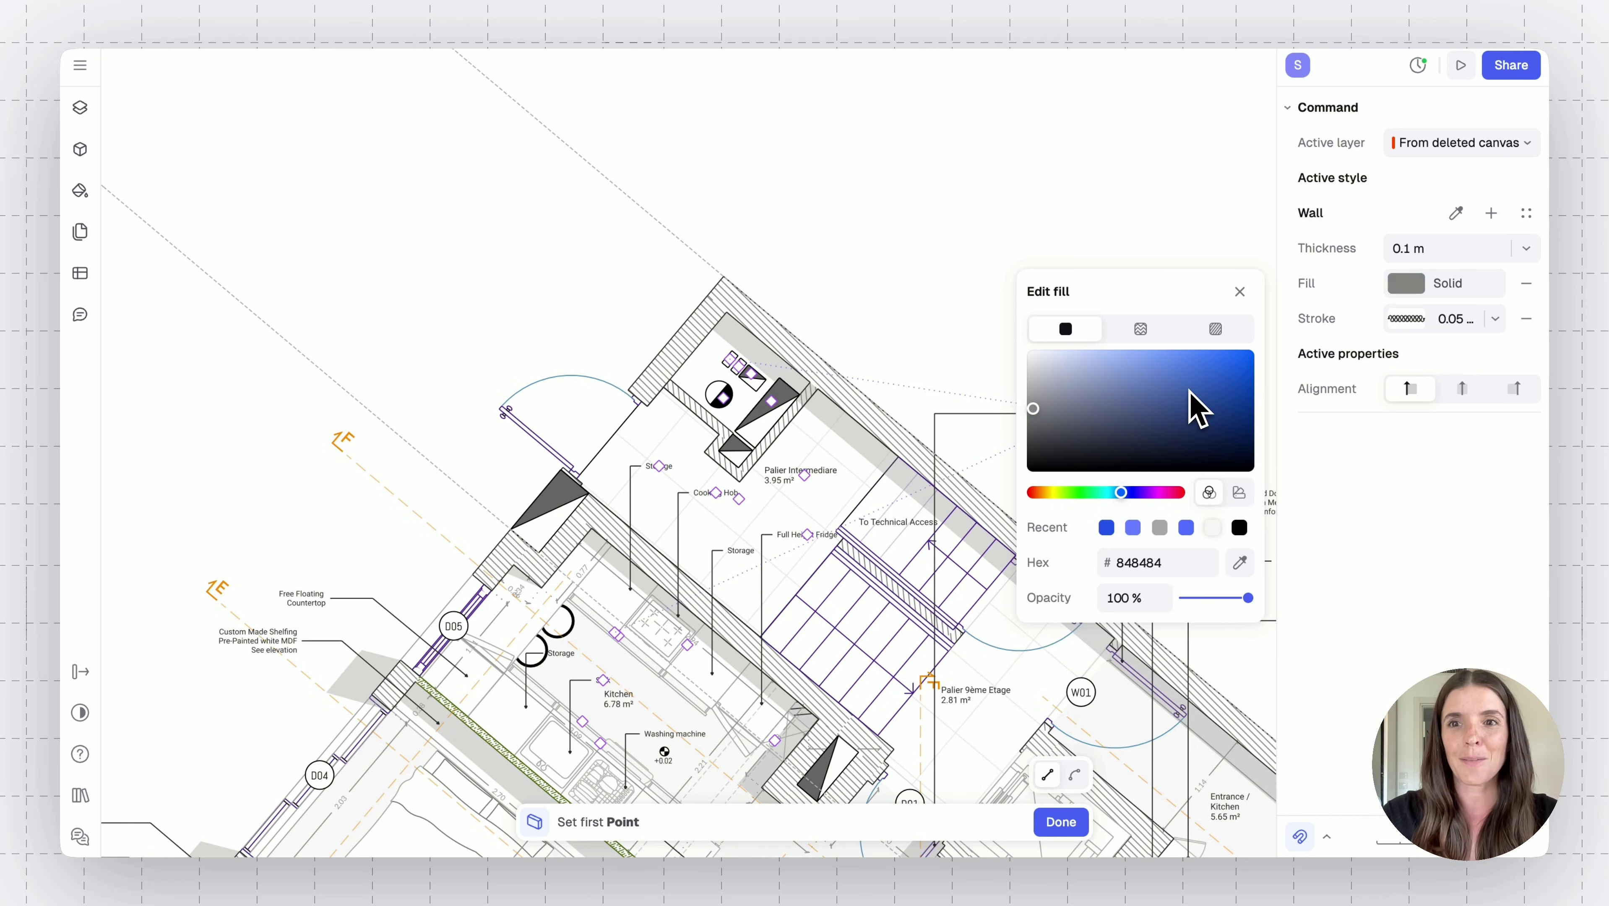
Apply the saved wall style Oblique 0.25 m to the Wall tool
left_click(1240, 293)
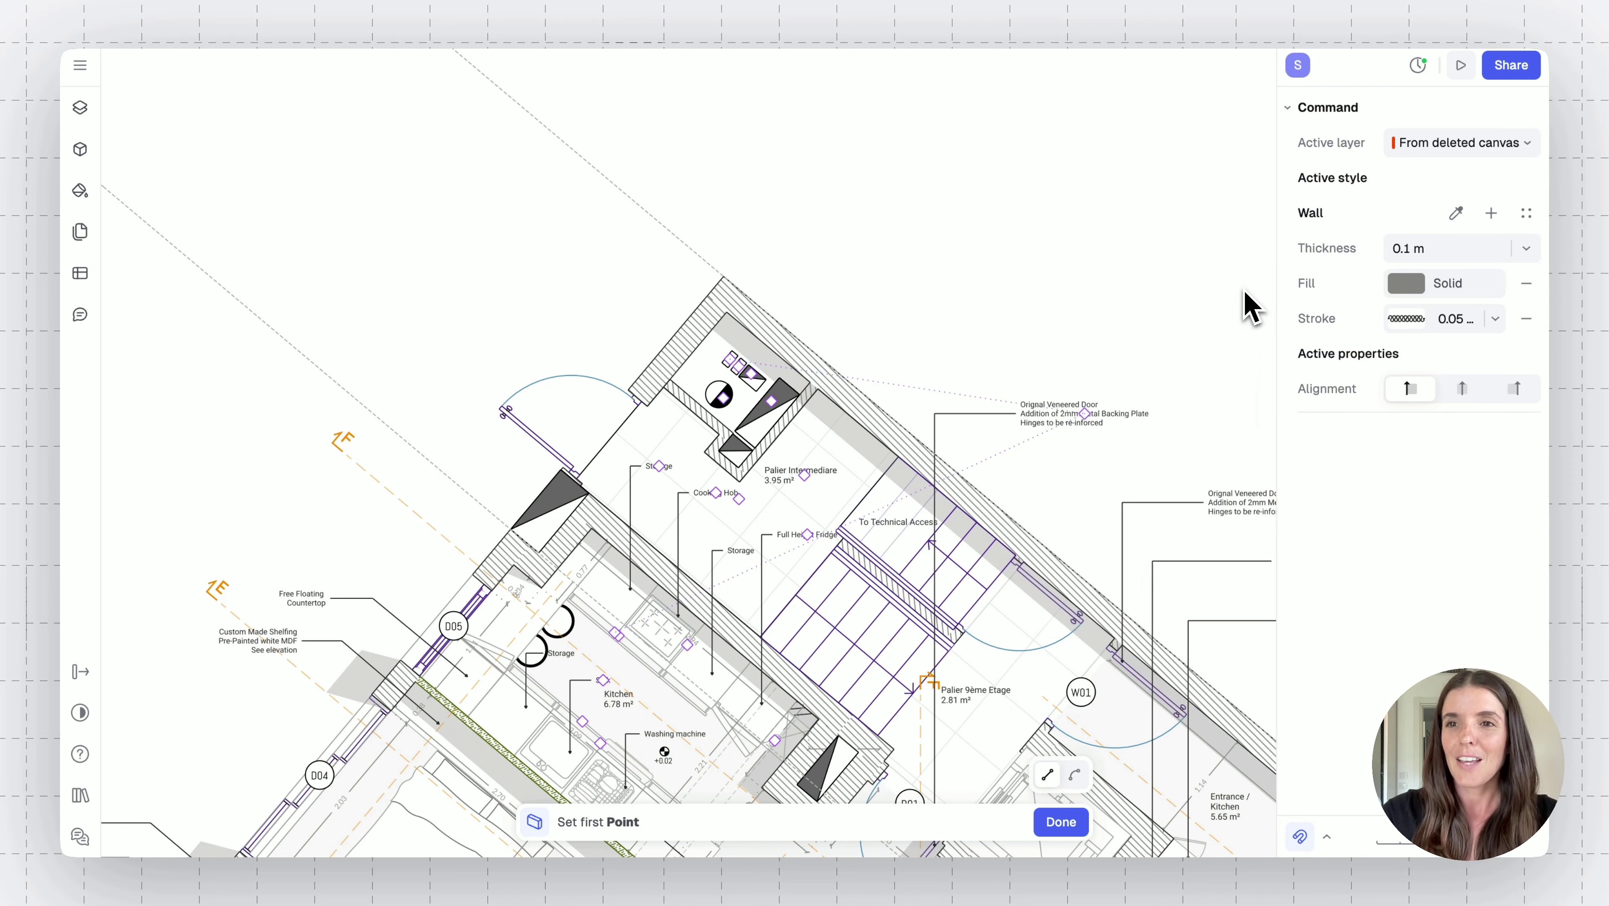
left_click(1528, 216)
scroll(1207, 457, "down", 5)
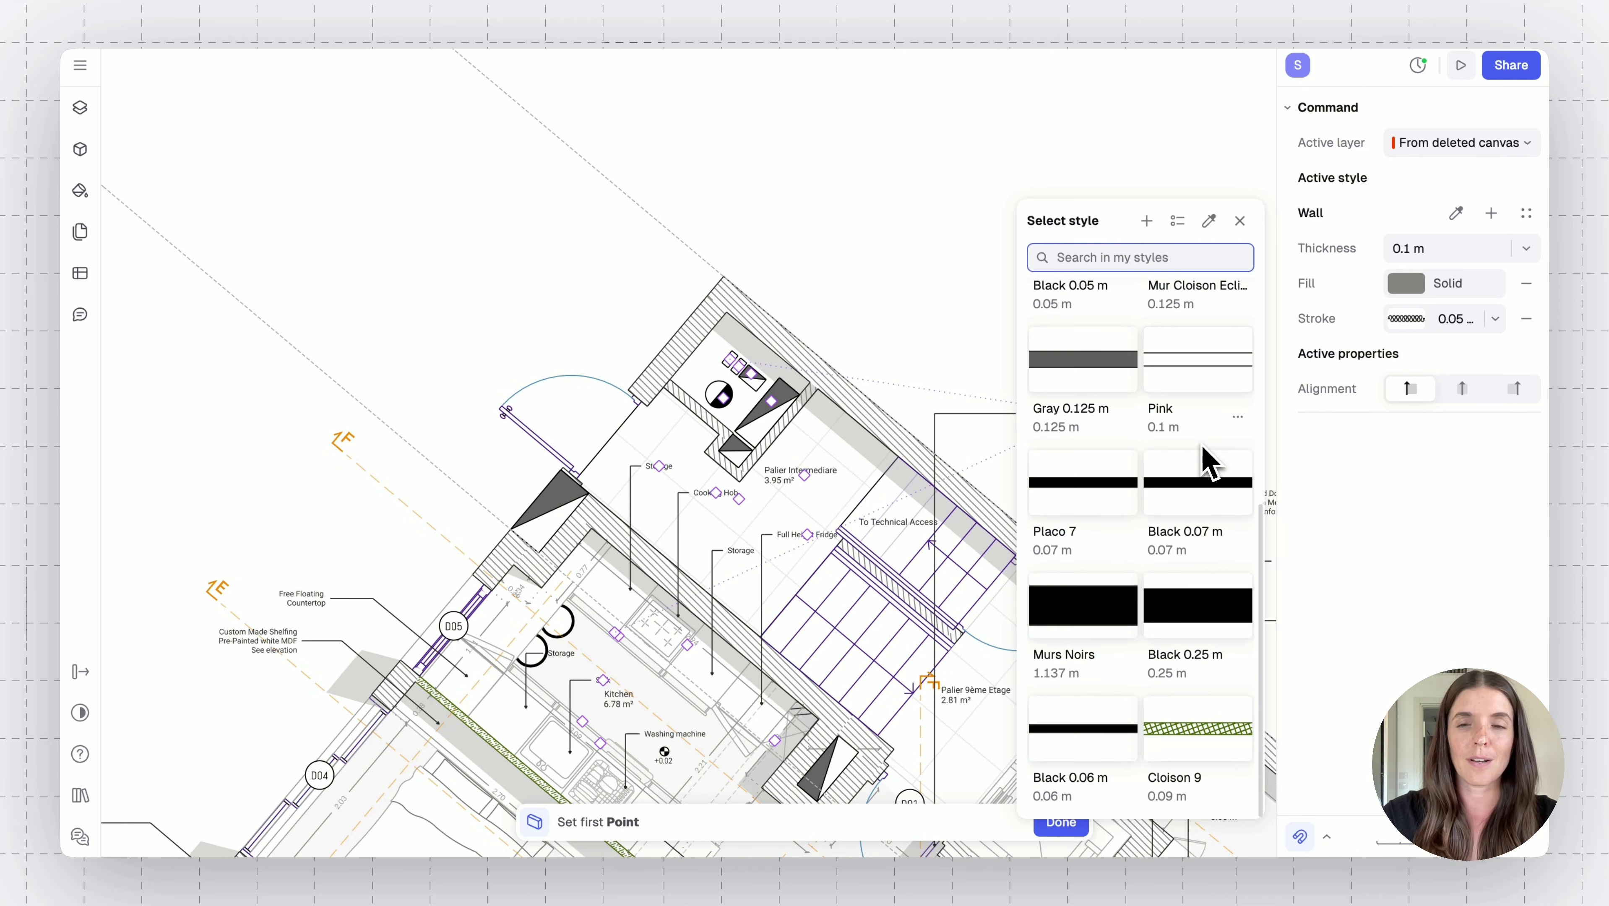
scroll(1207, 458, "up", 5)
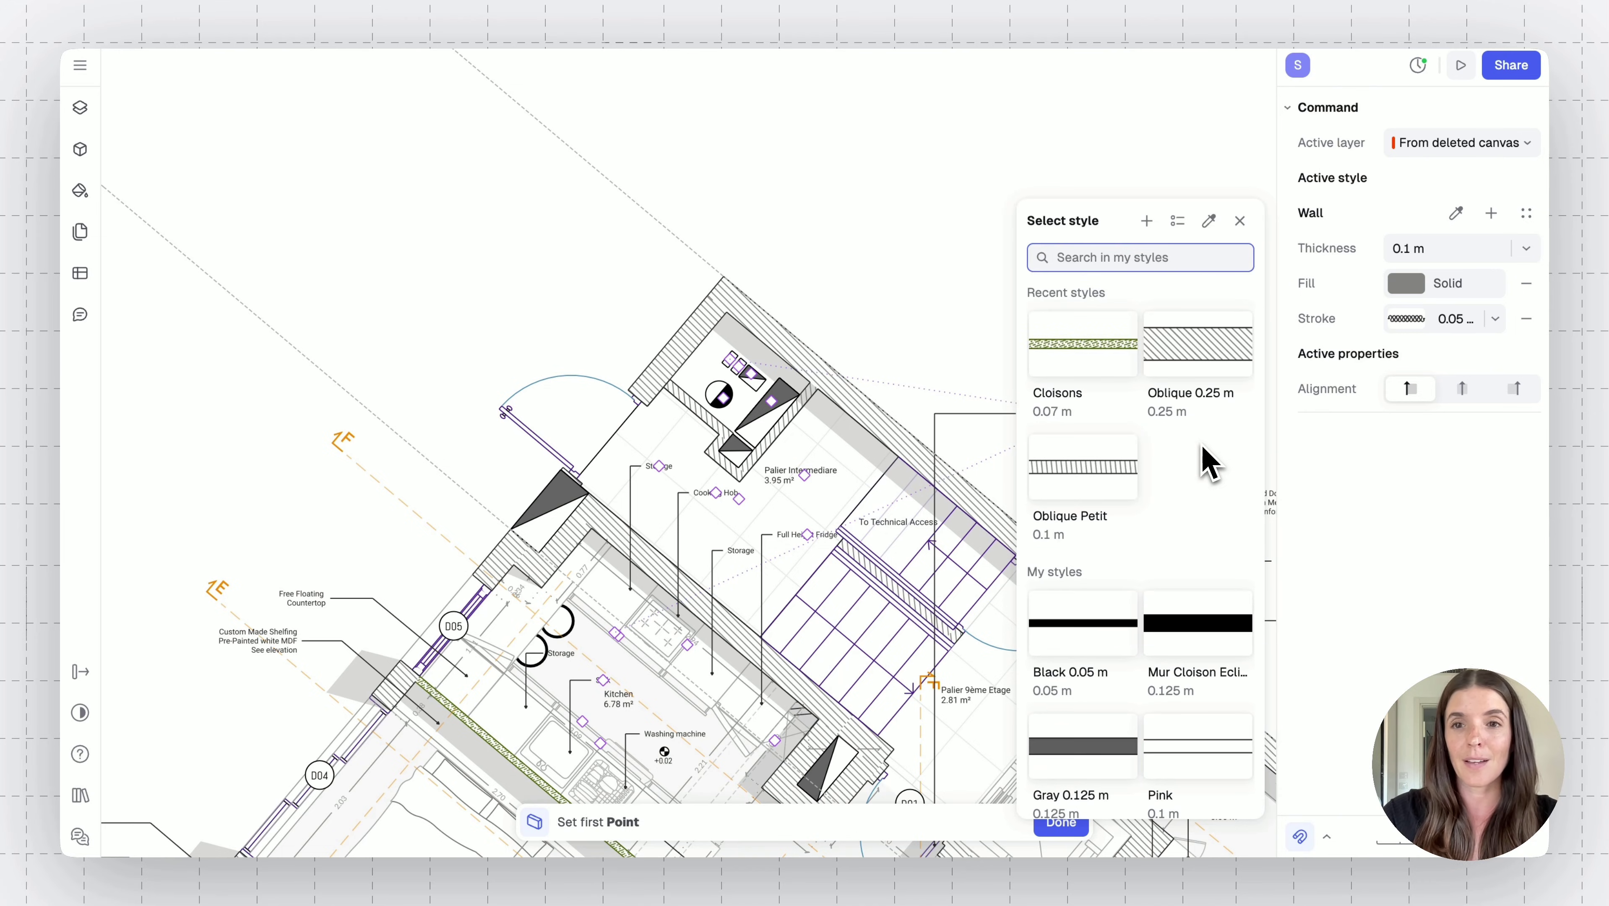
left_click(1207, 367)
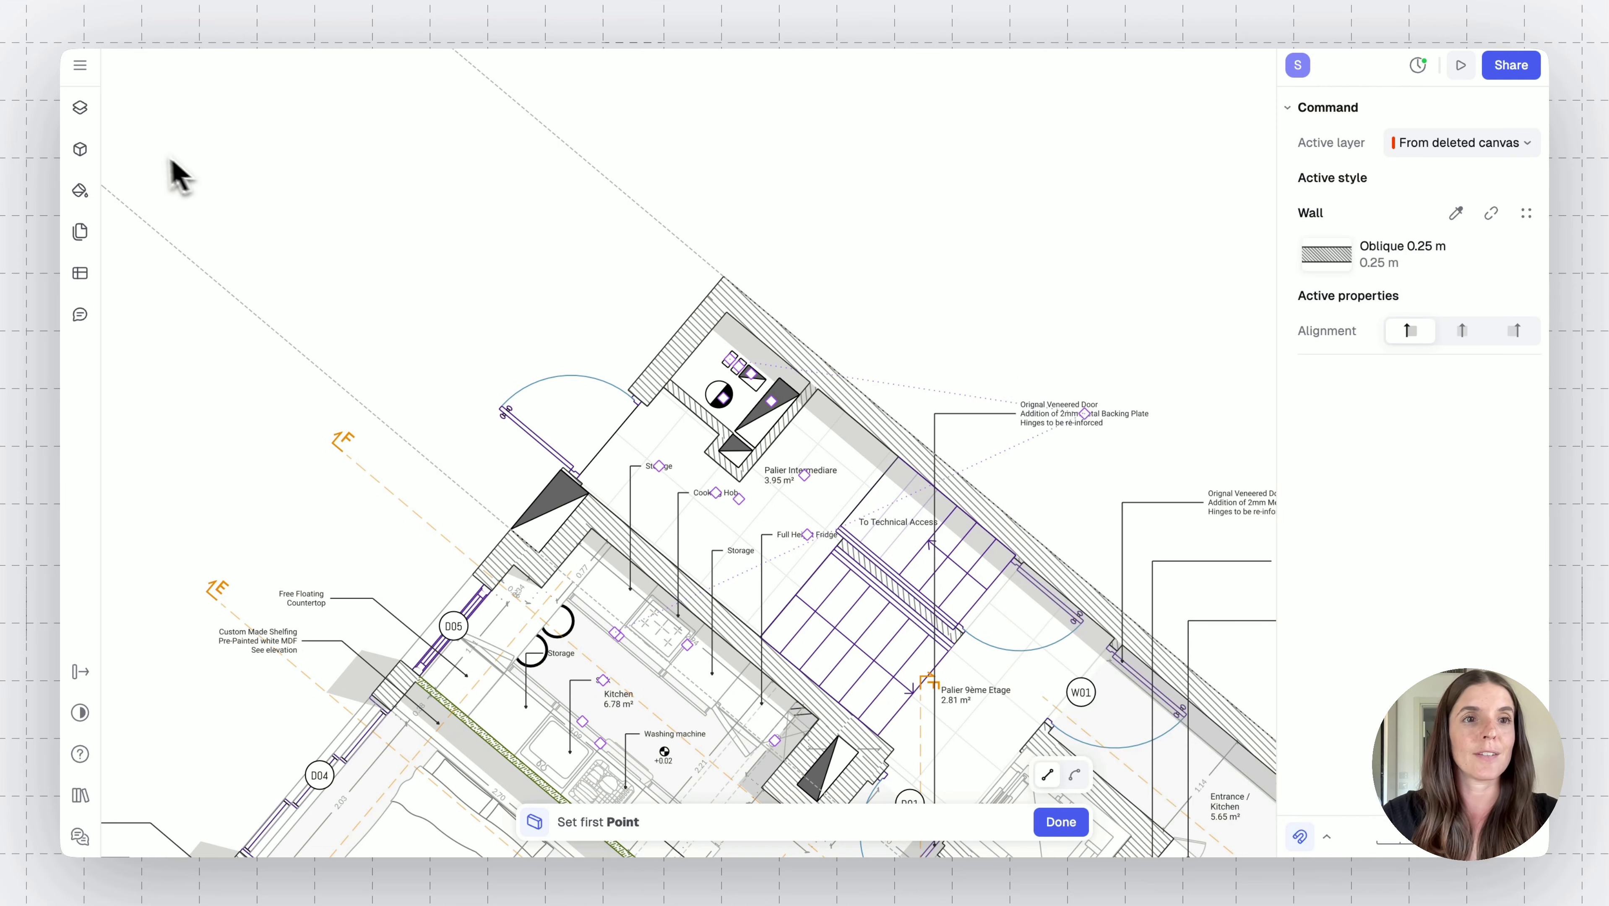
Show the Layers panel listing the canvases and layers
left_click(85, 113)
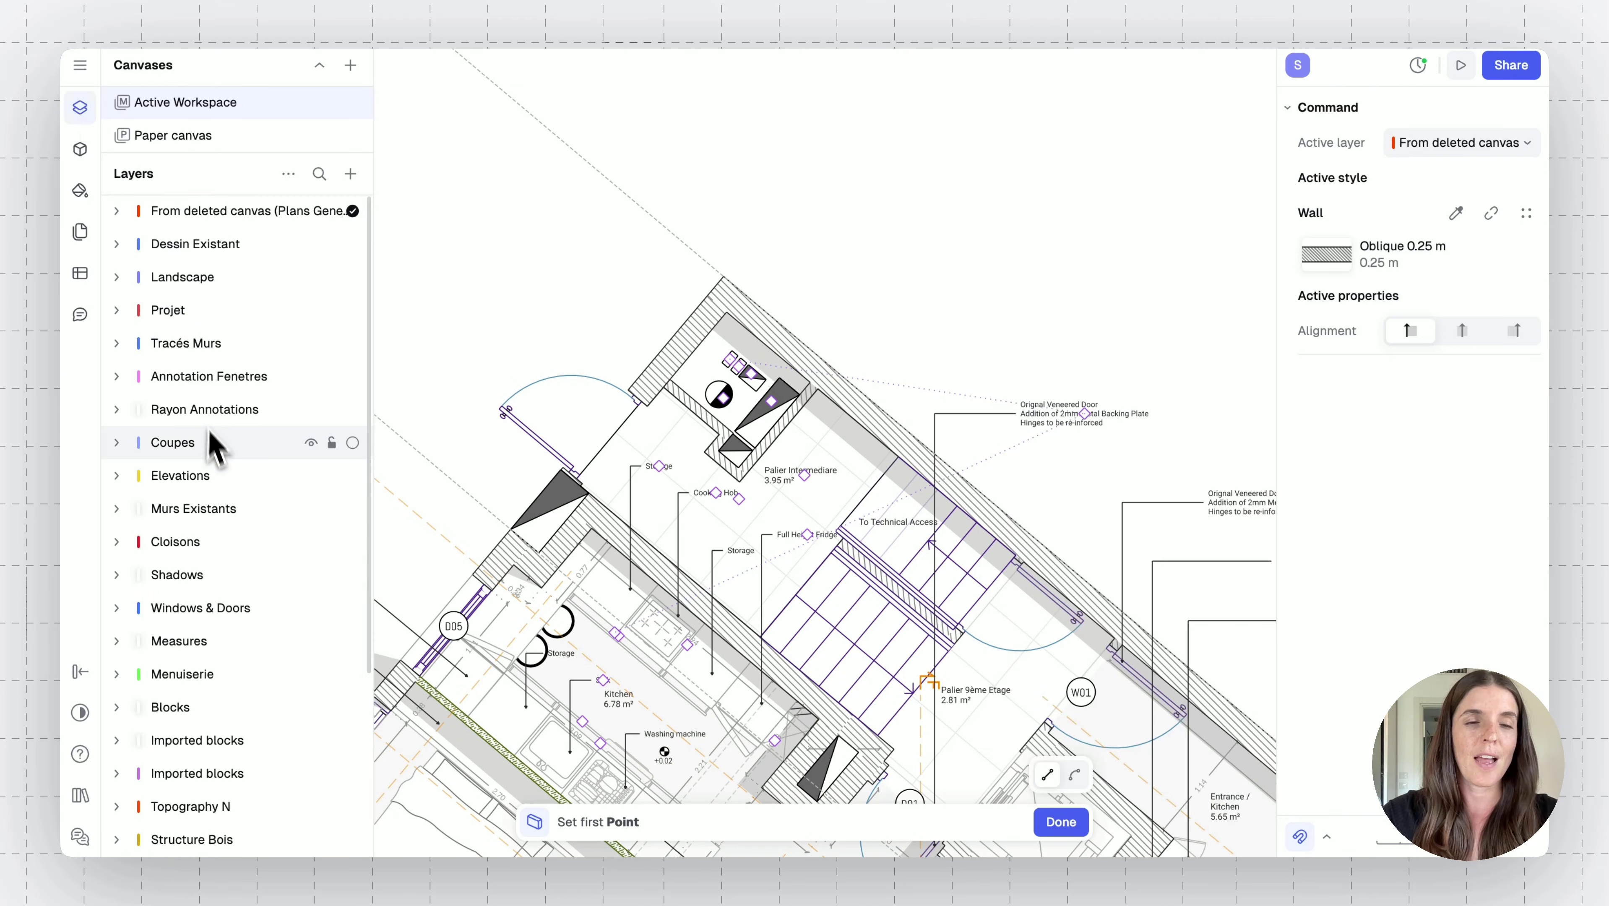
scroll(190, 454, "down", 3)
scroll(215, 463, "up", 3)
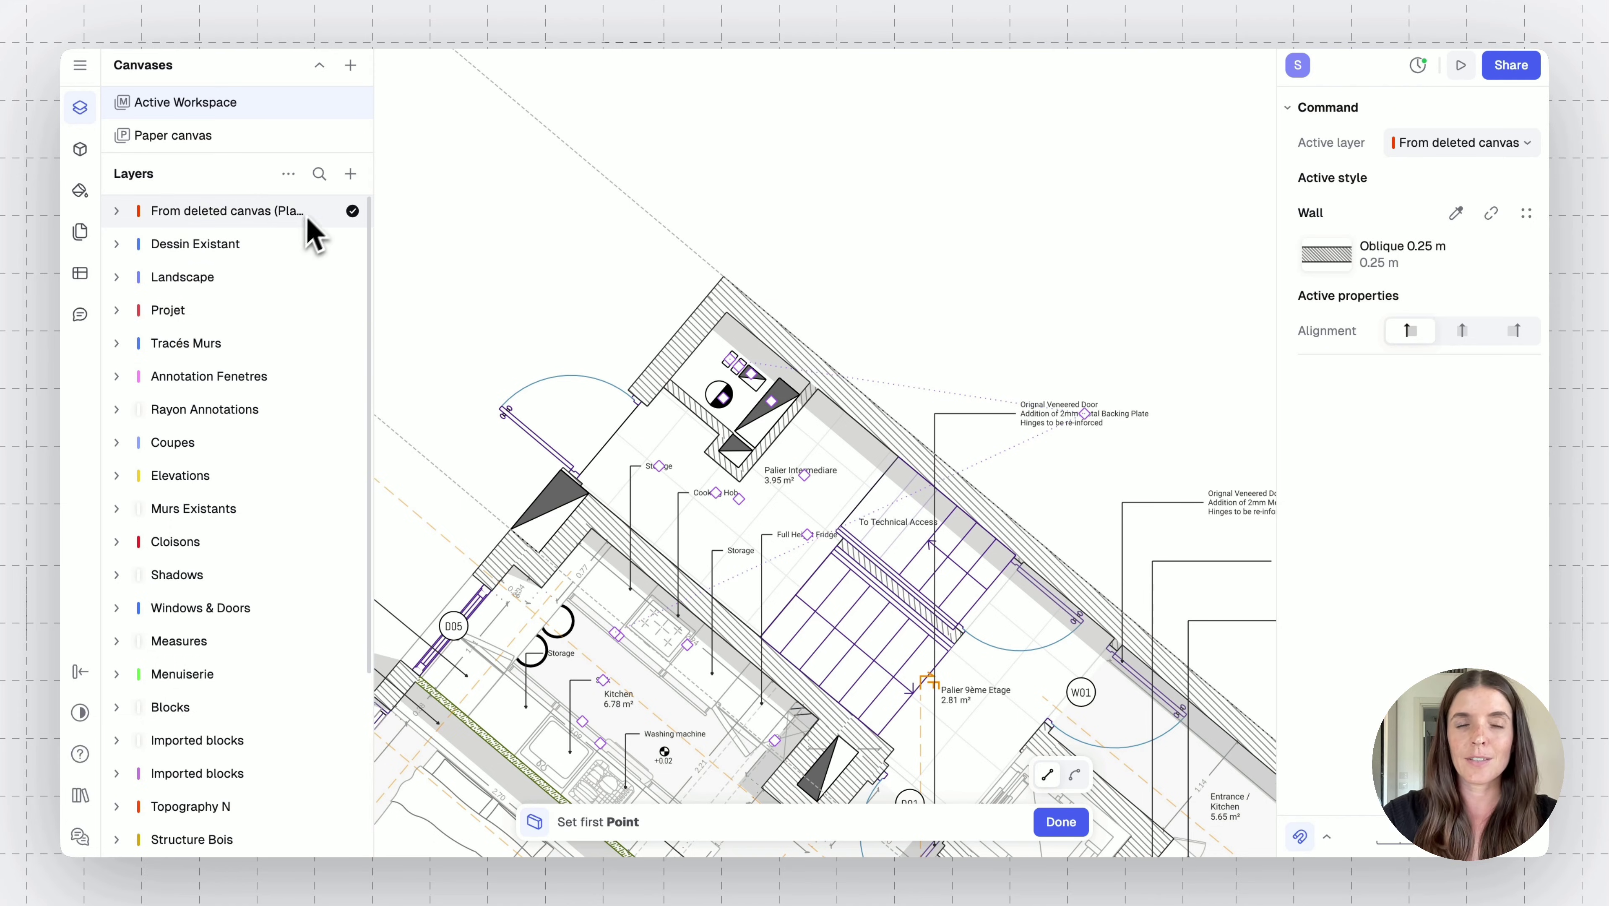
Close the Layers panel, make New Layer the active layer, and align walls to the right
left_click(80, 109)
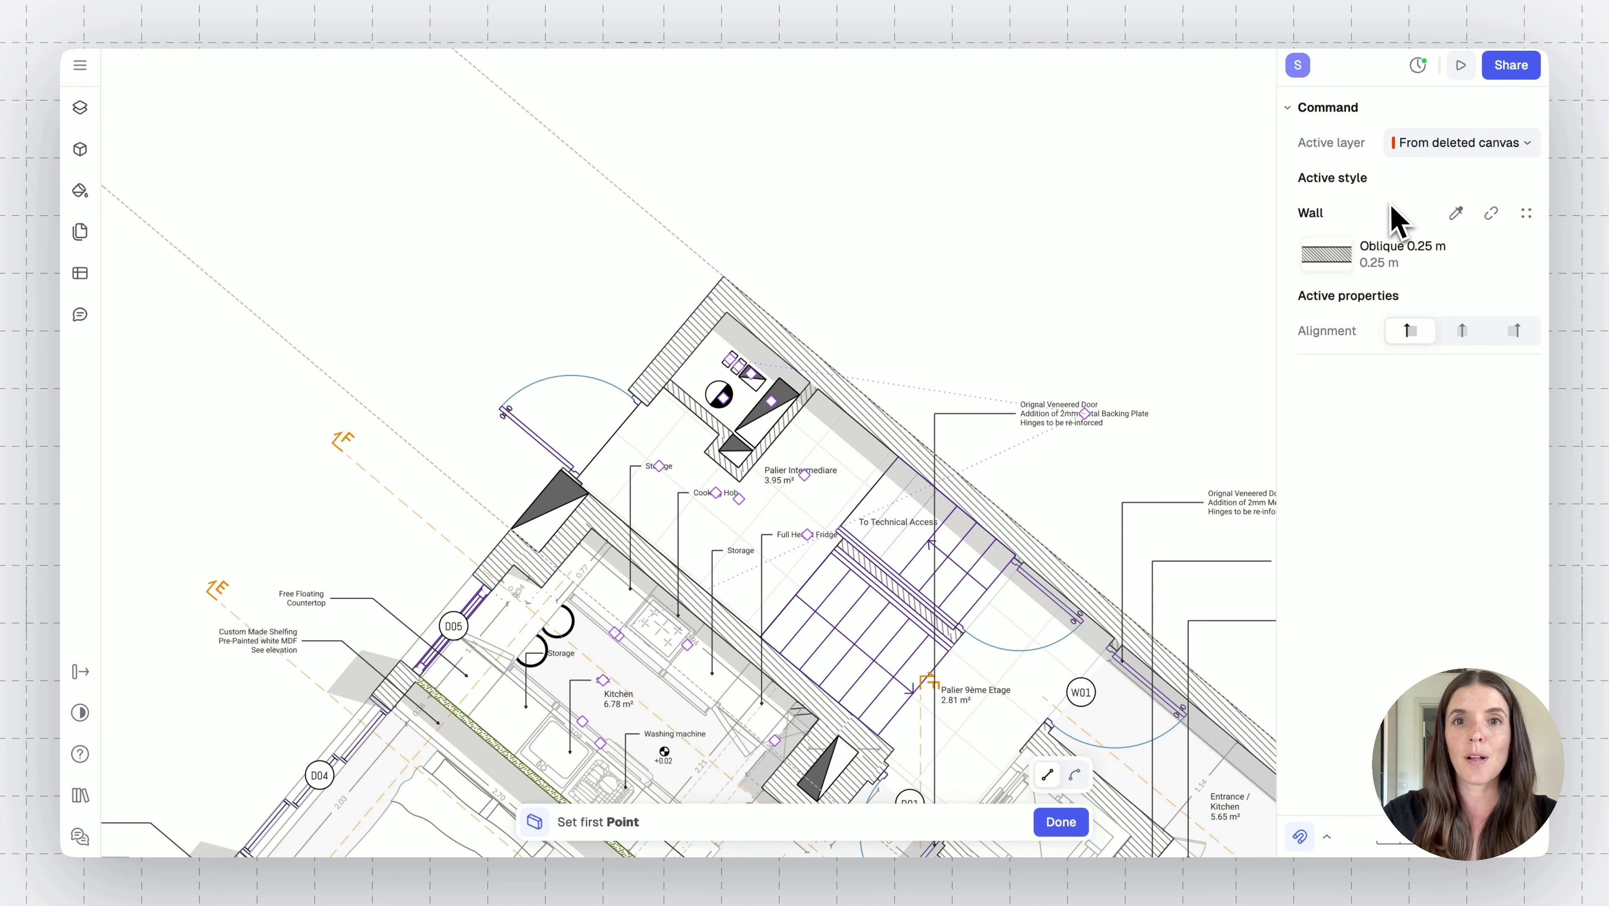
left_click(1518, 150)
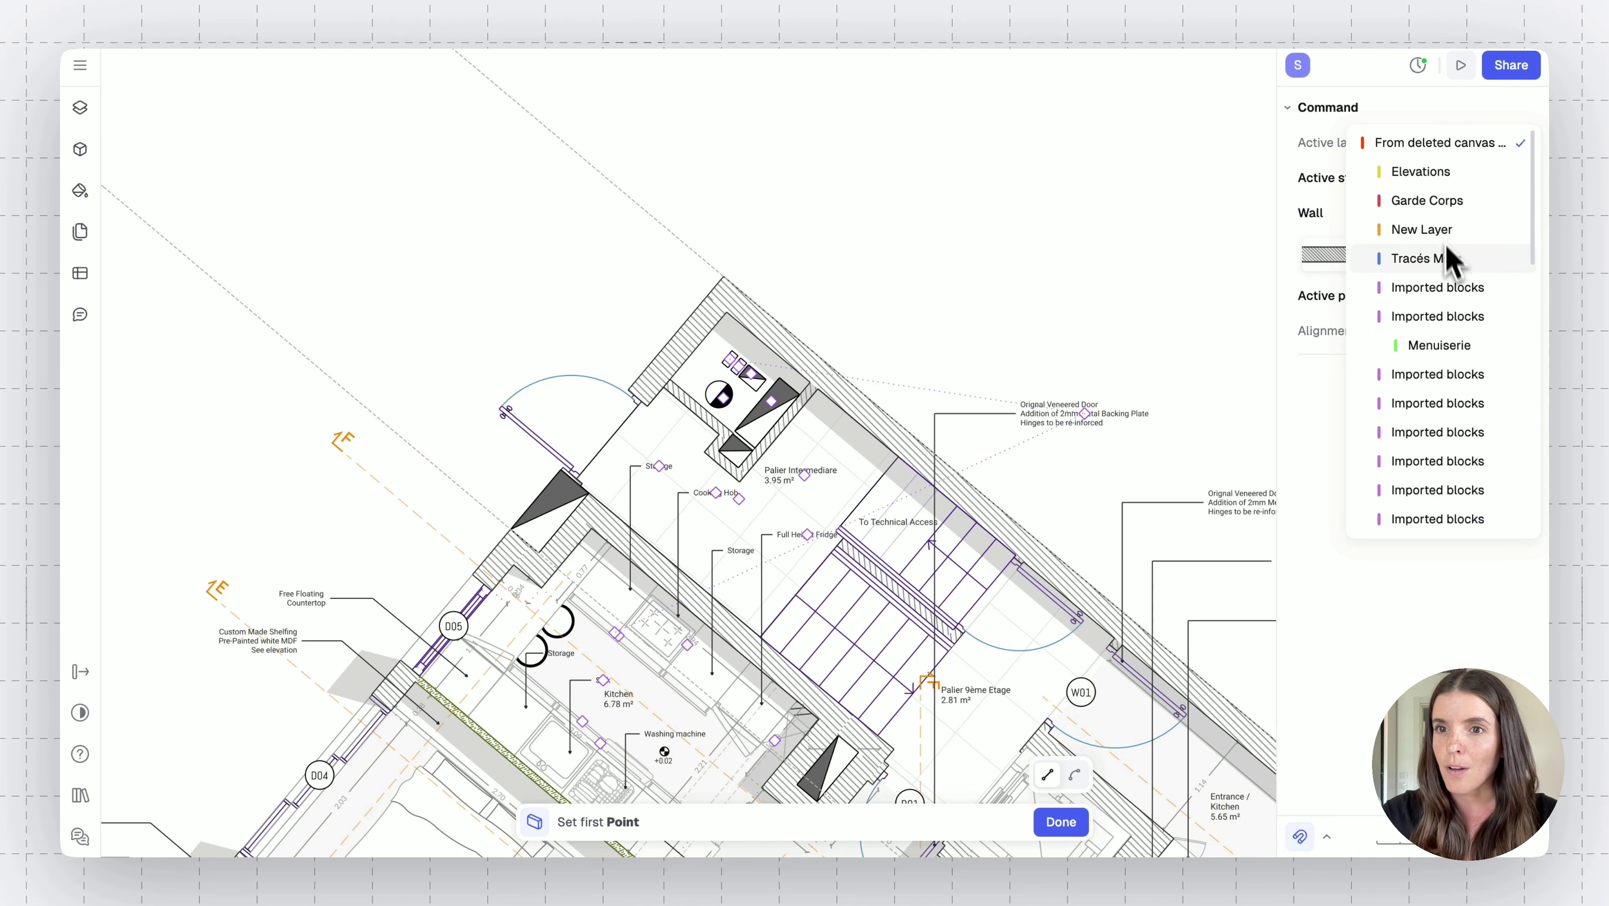
left_click(1439, 231)
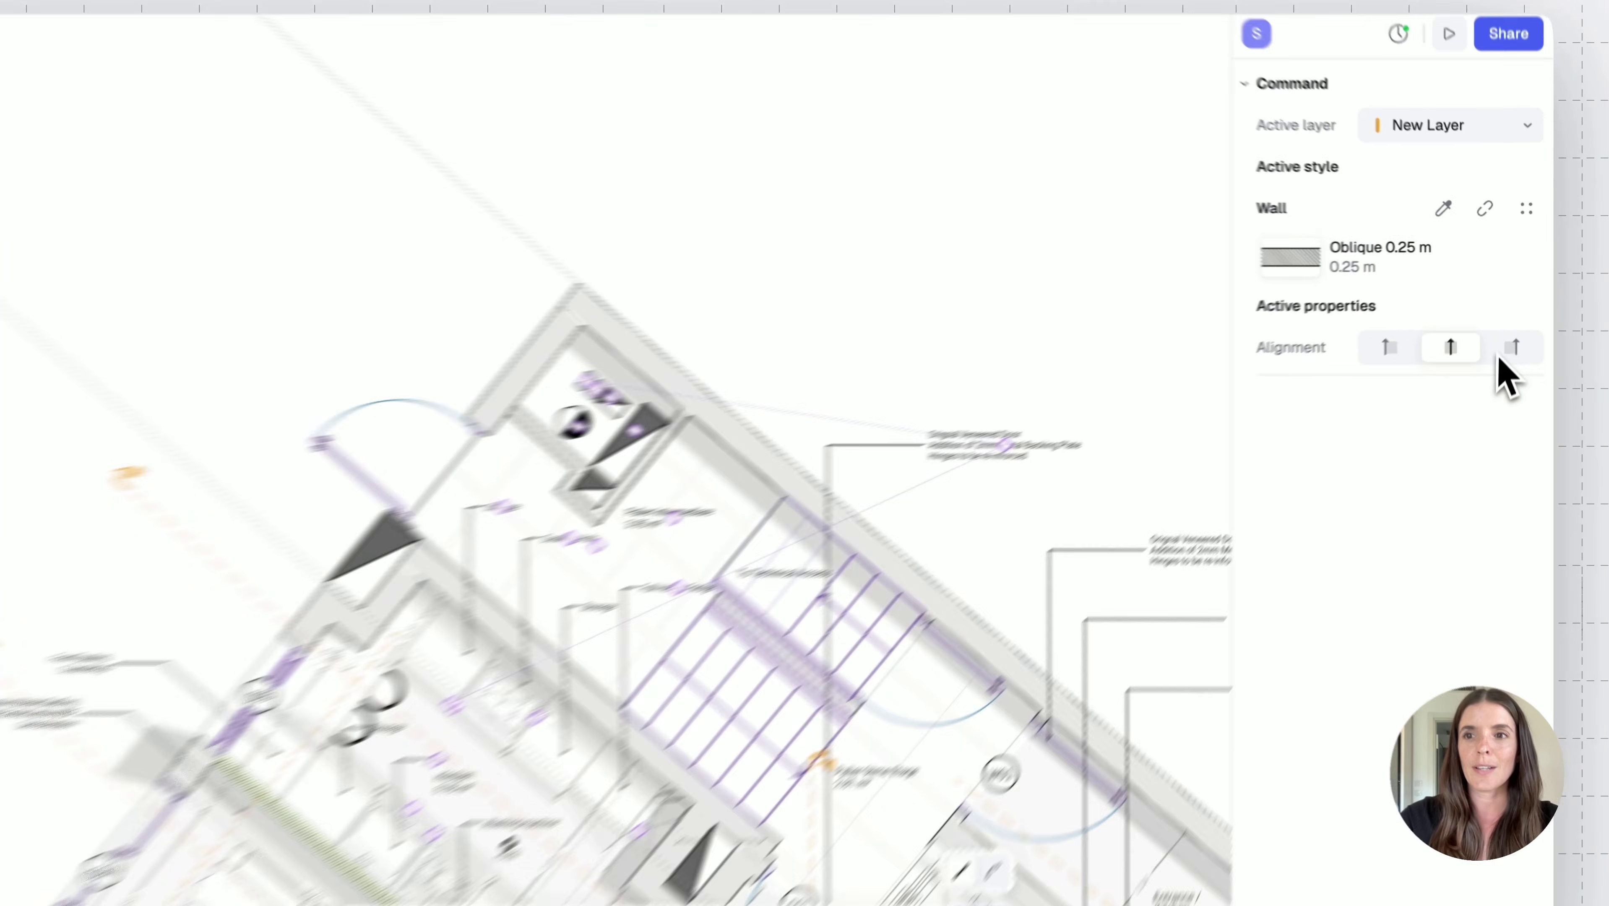
left_click(1515, 331)
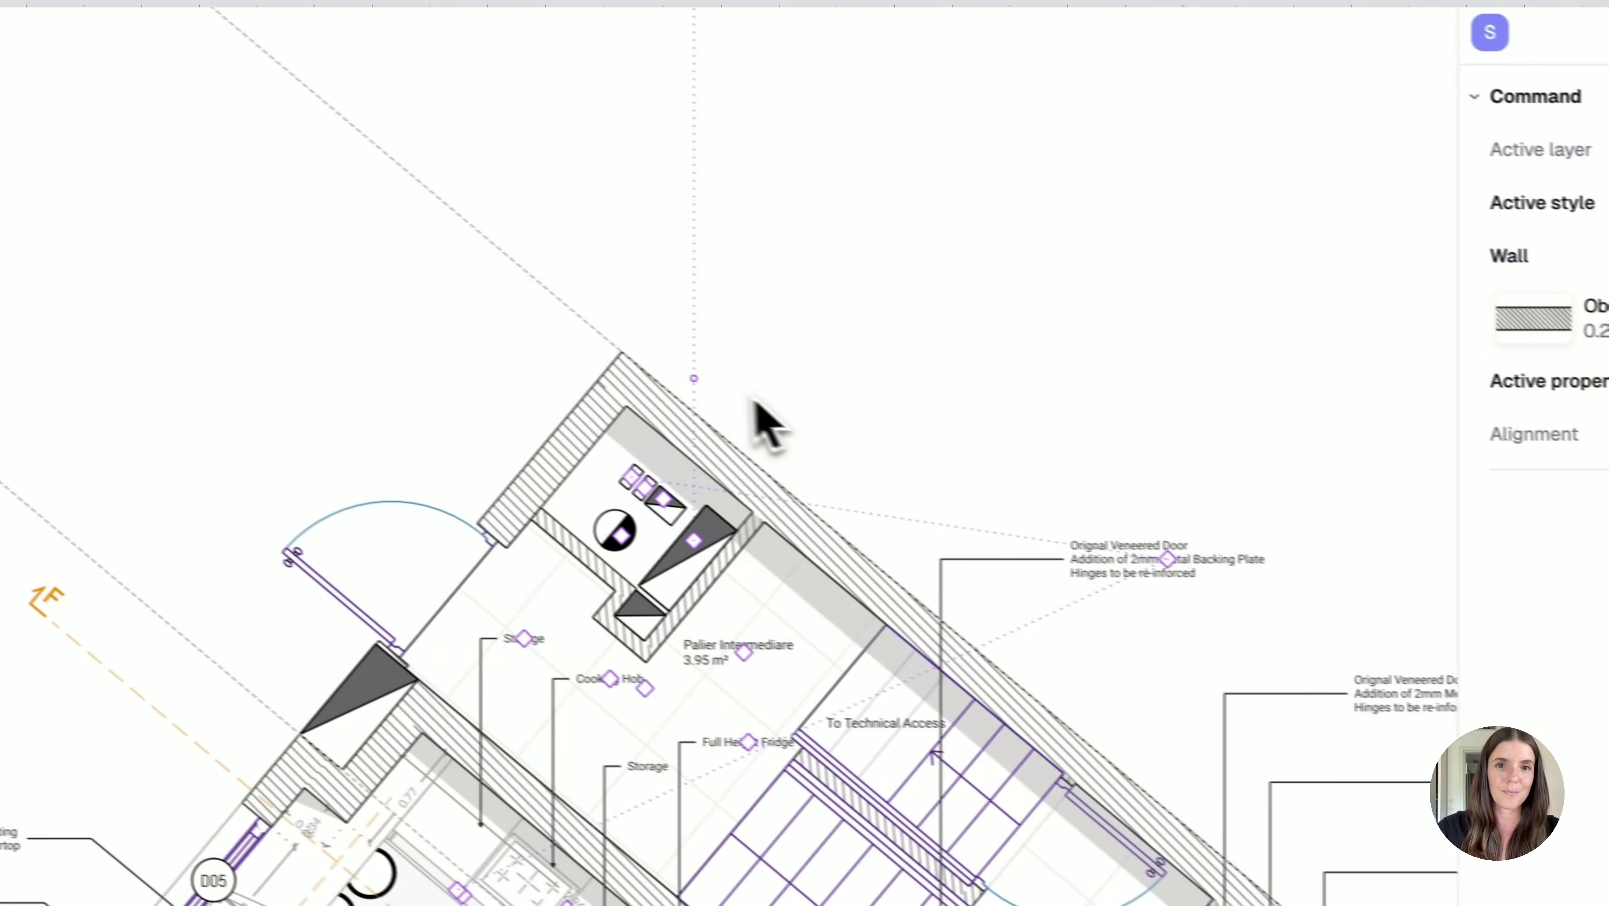
Draw the addition's walls from the building corner: 2.804 m, 3.272 m, ending on the existing wall
left_click(666, 372)
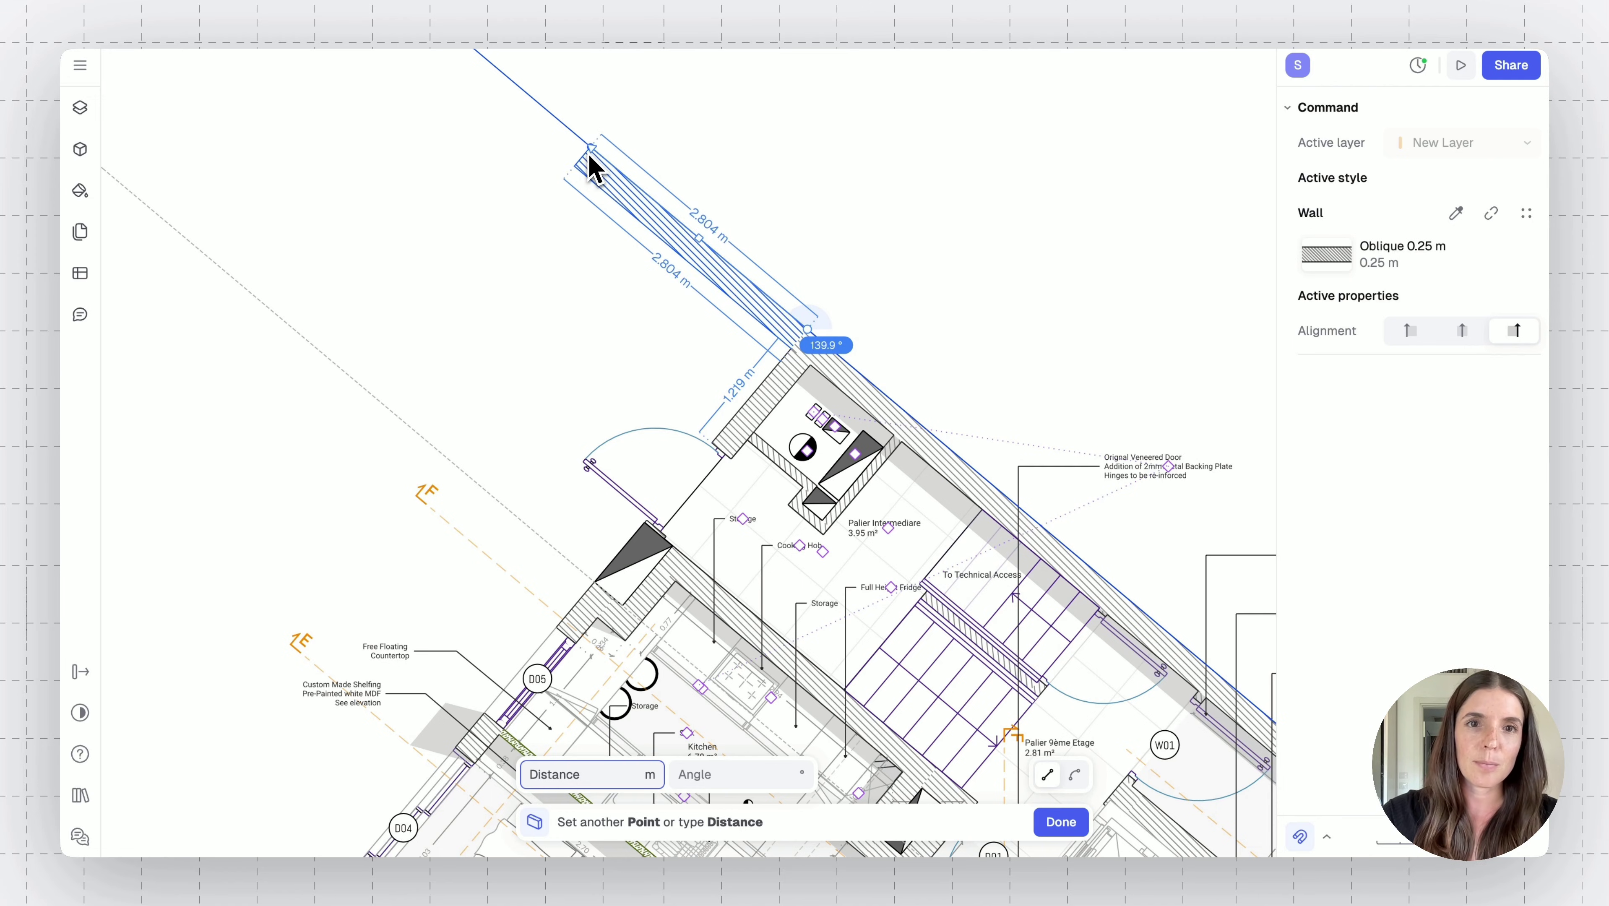
left_click(589, 151)
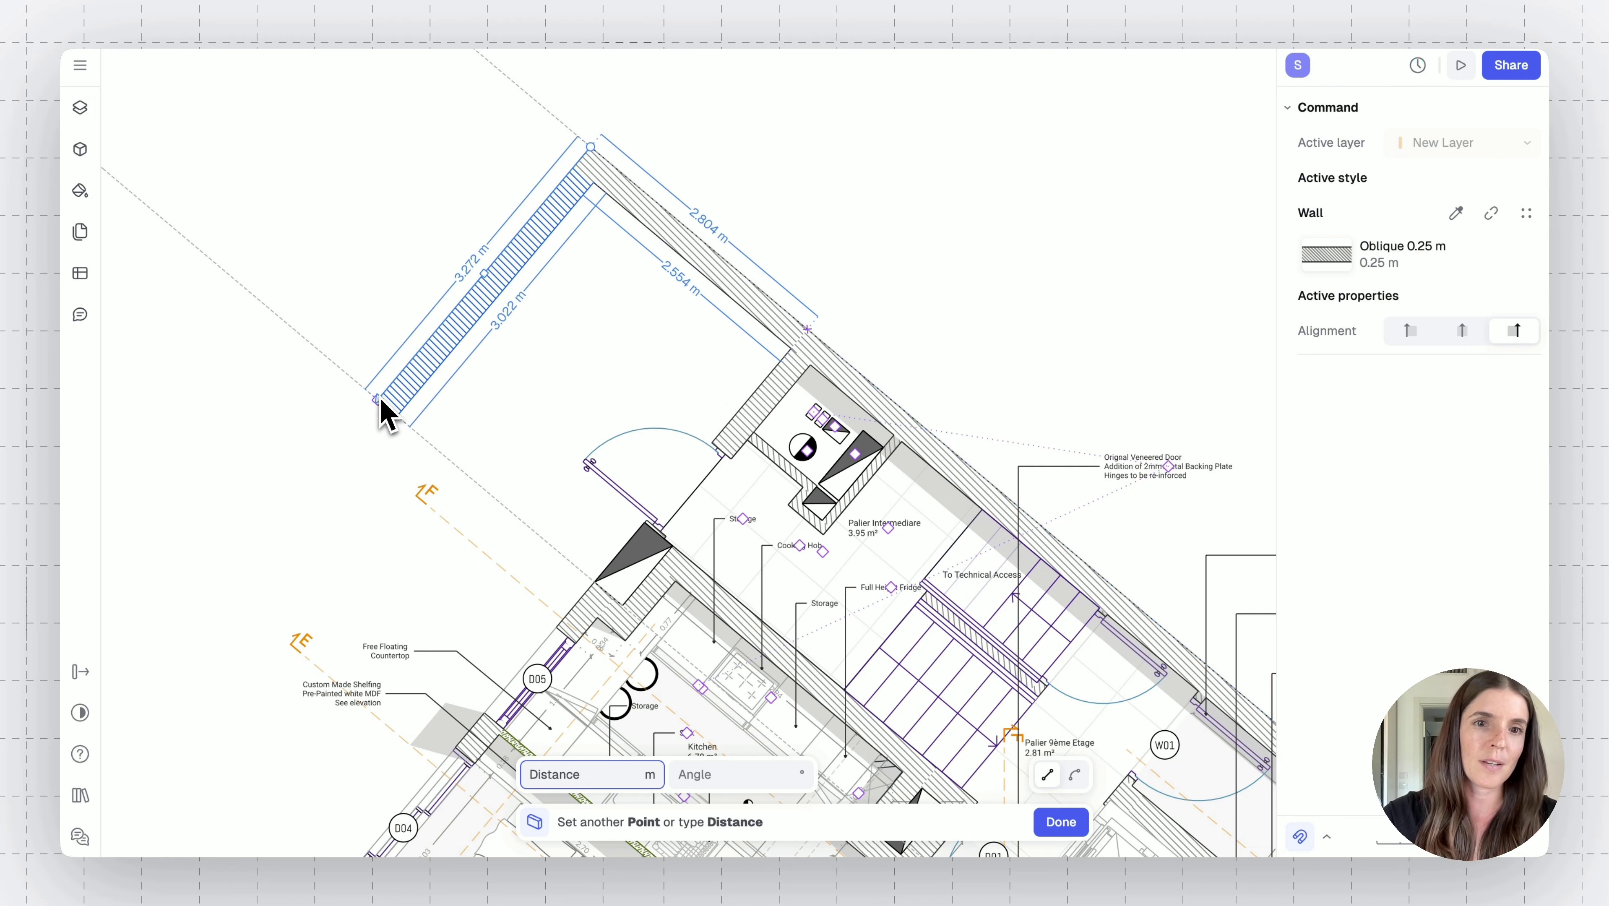
left_click(379, 402)
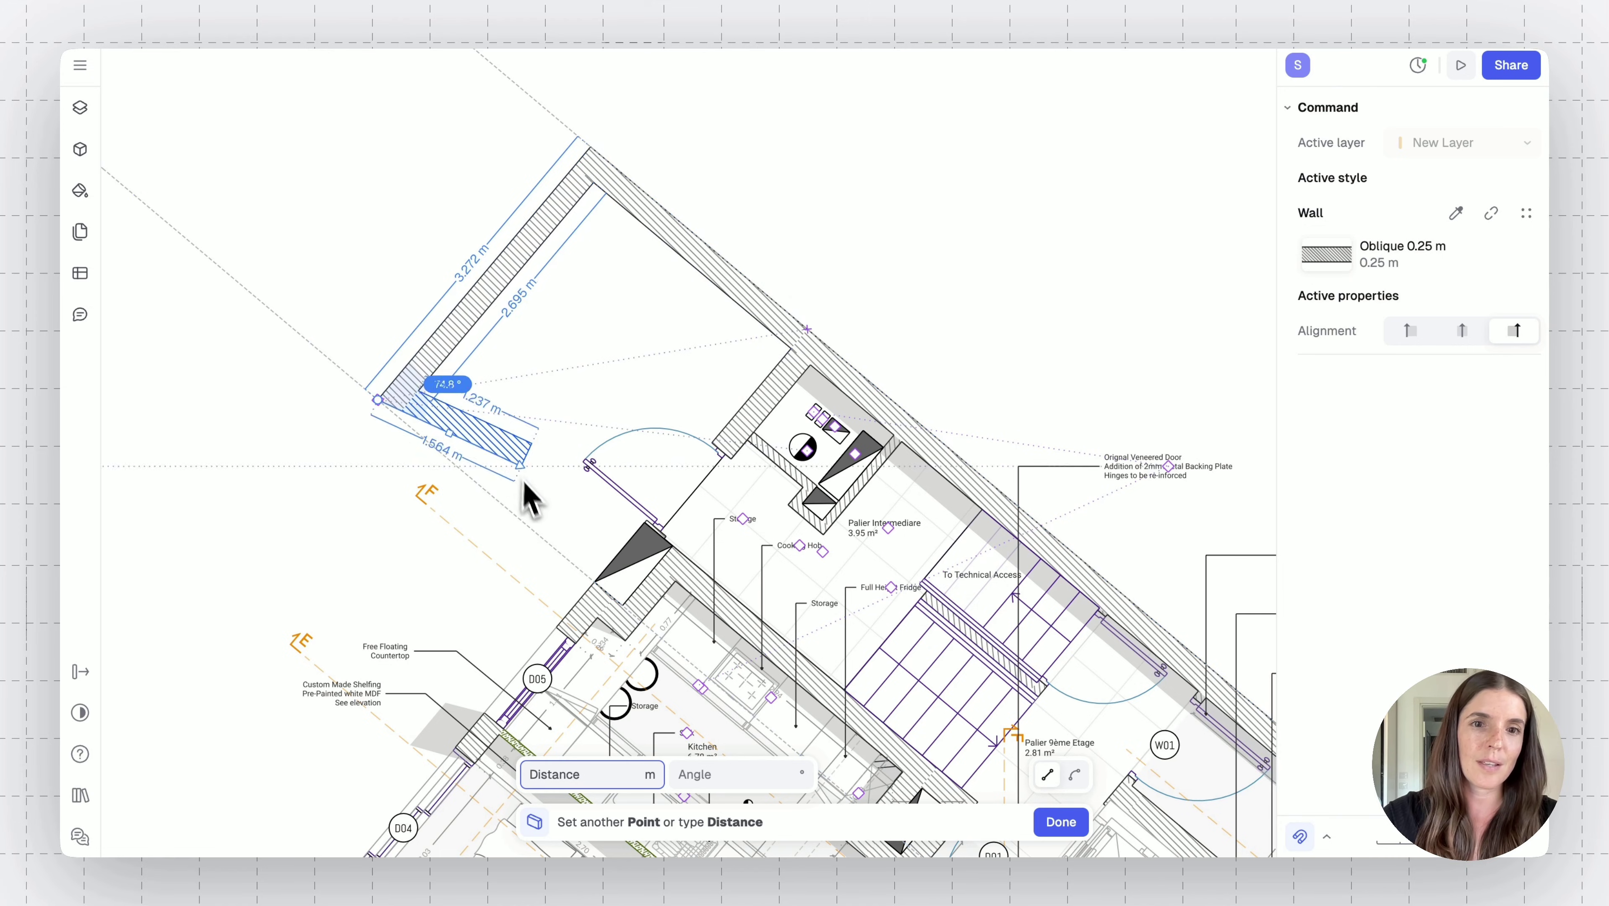
left_click(601, 590)
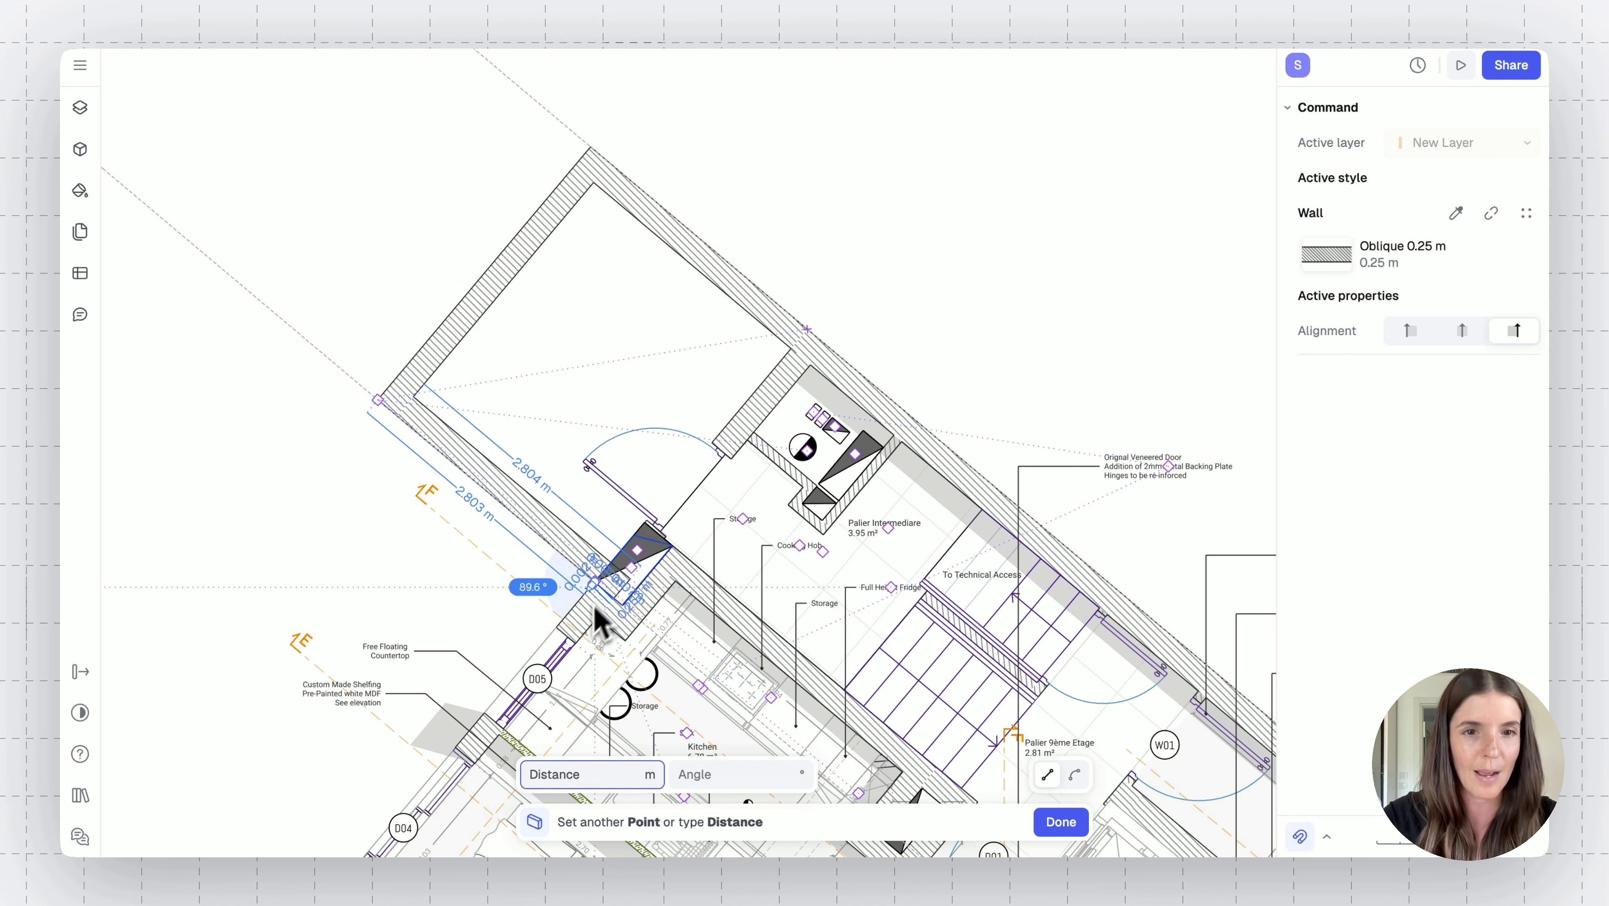
key("Return")
key("Escape")
Nudge Wall 120, then change Wall 119's inner dimension from 2.554 m to 2.500 m
left_click(521, 502)
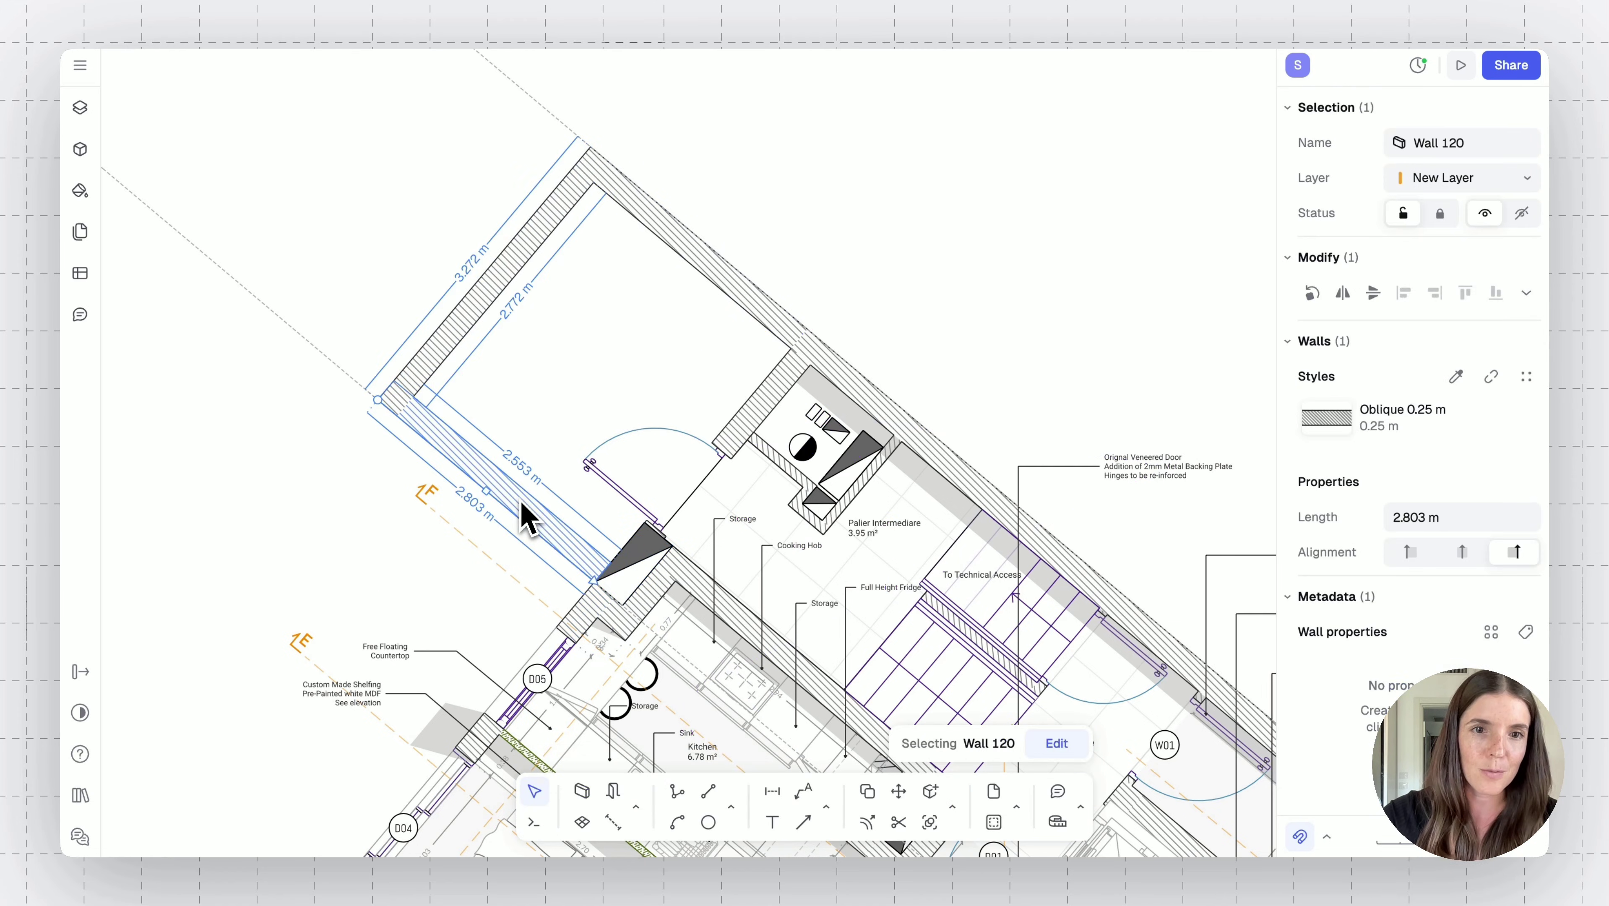
left_click_drag(523, 508, 510, 528)
left_click(501, 407)
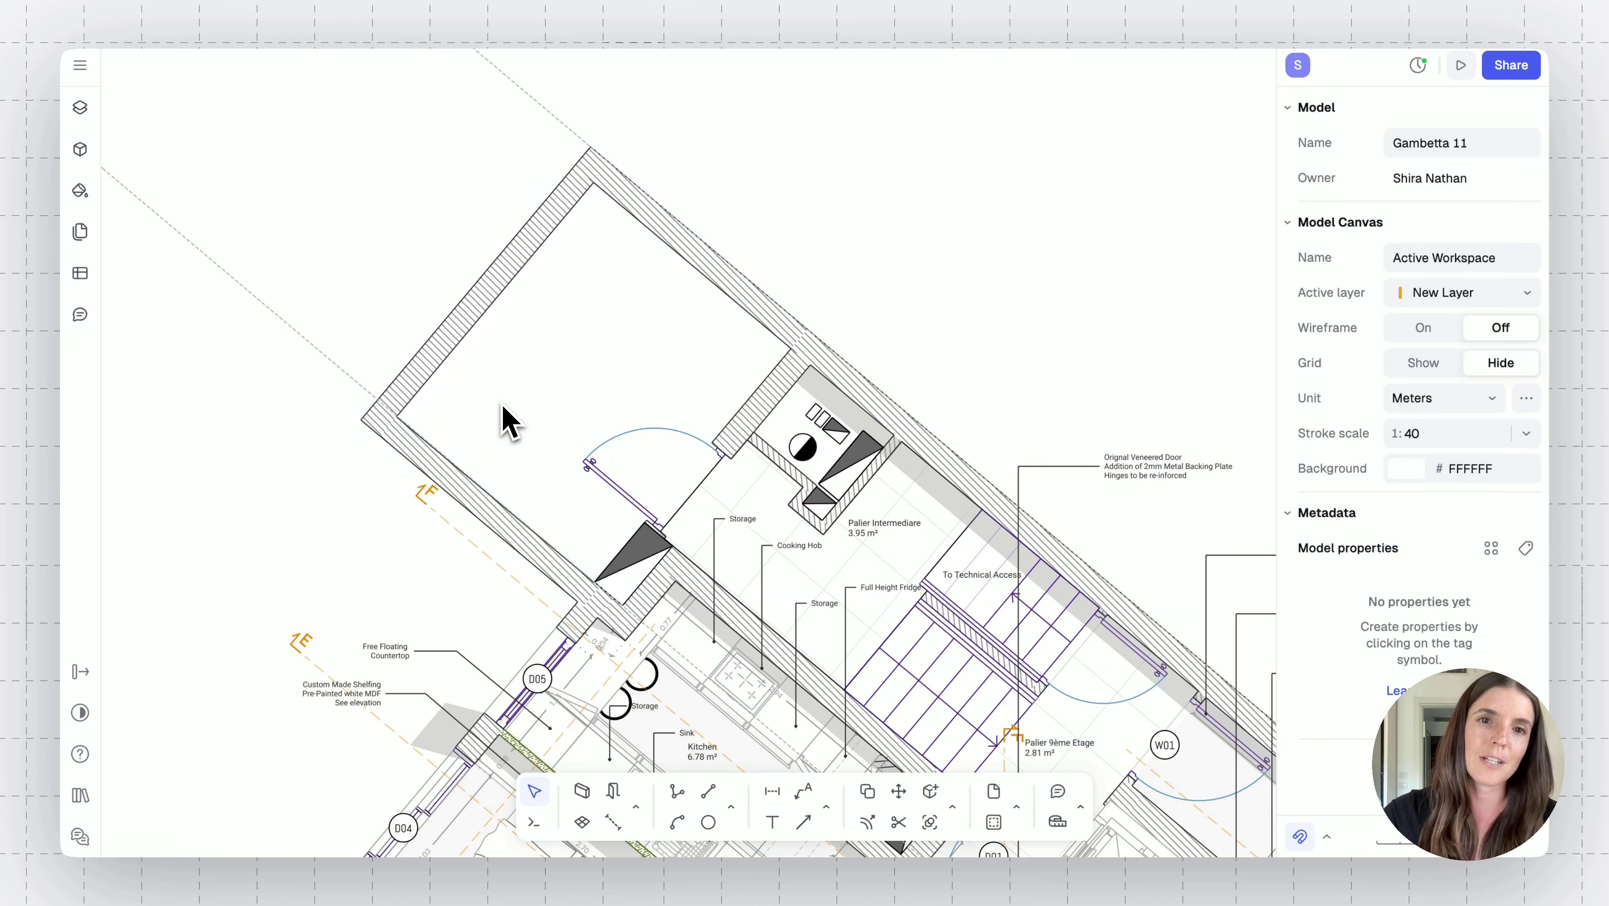
left_click(468, 343)
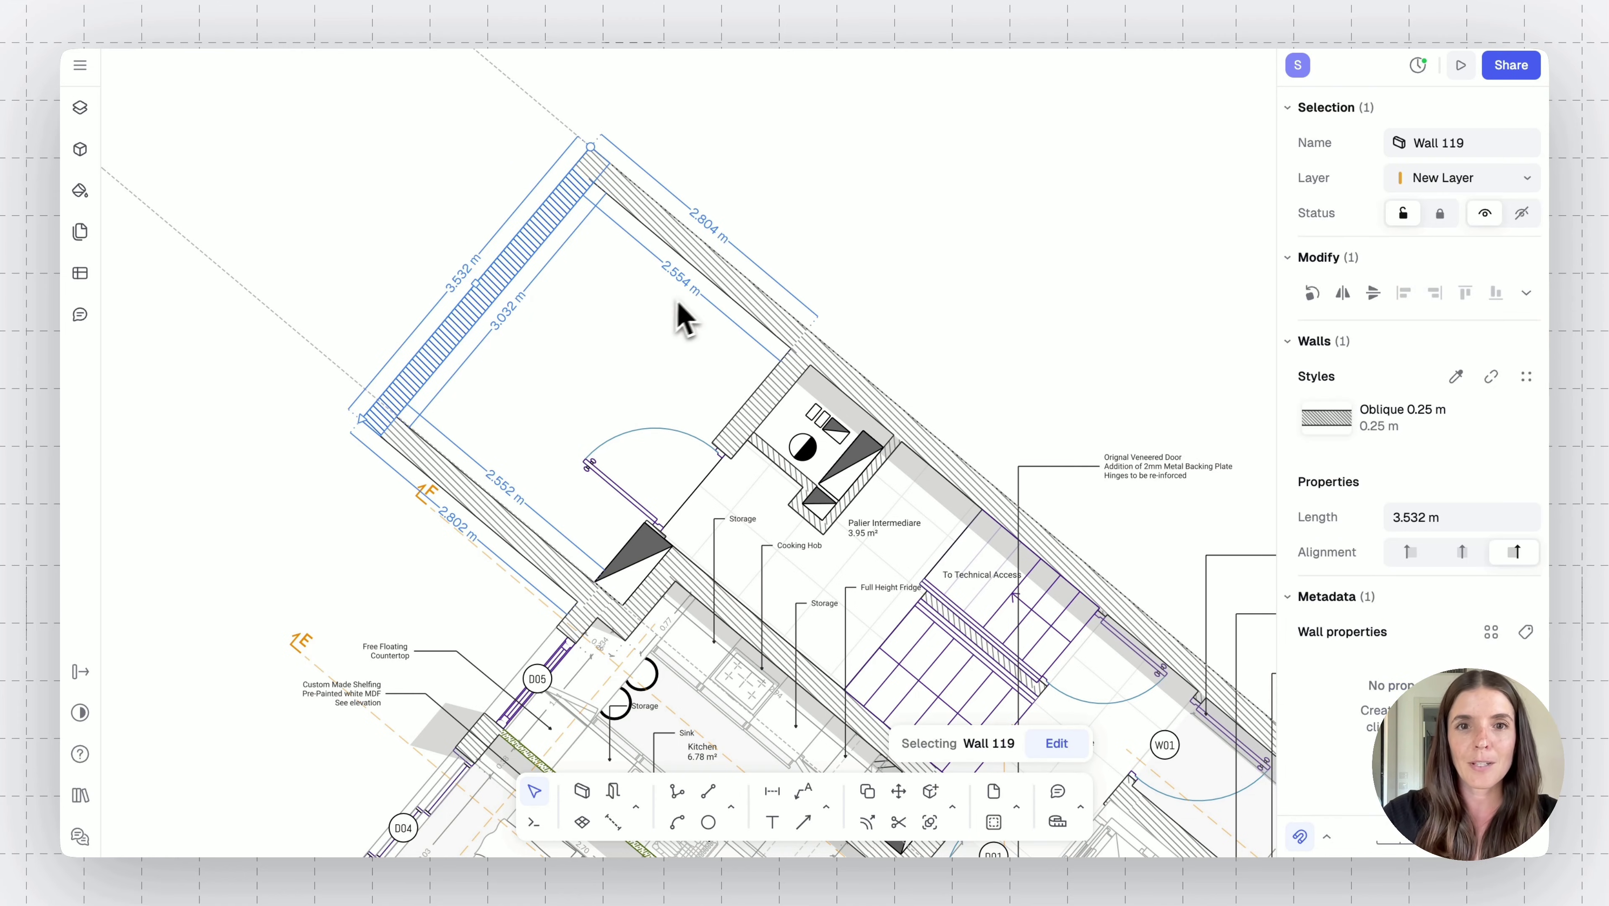
left_click(690, 288)
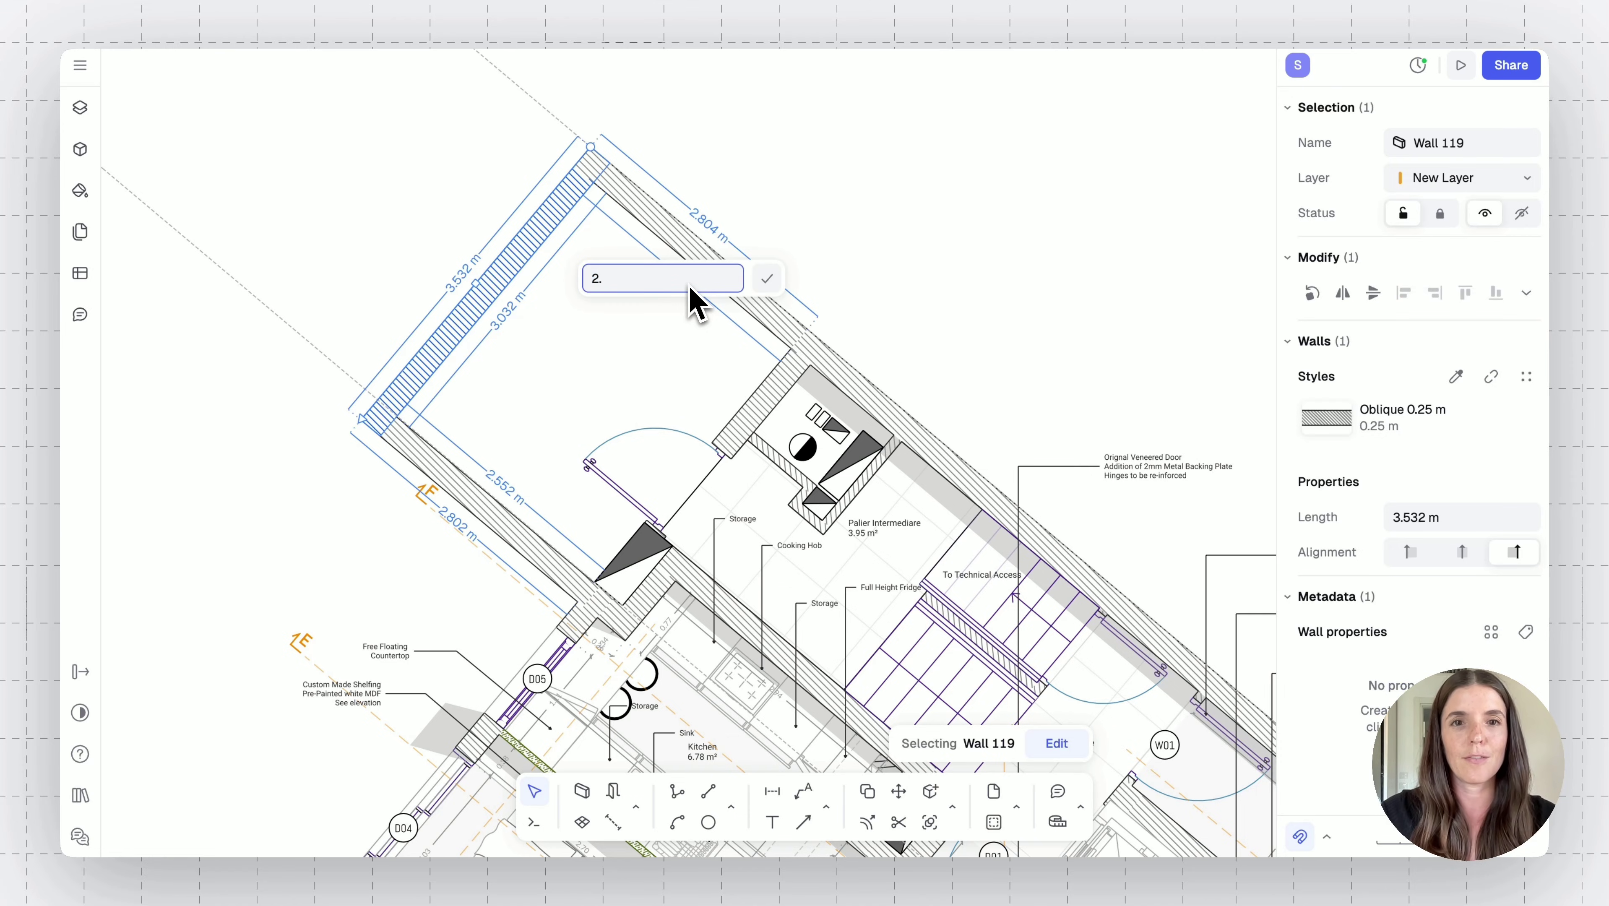
key("Return")
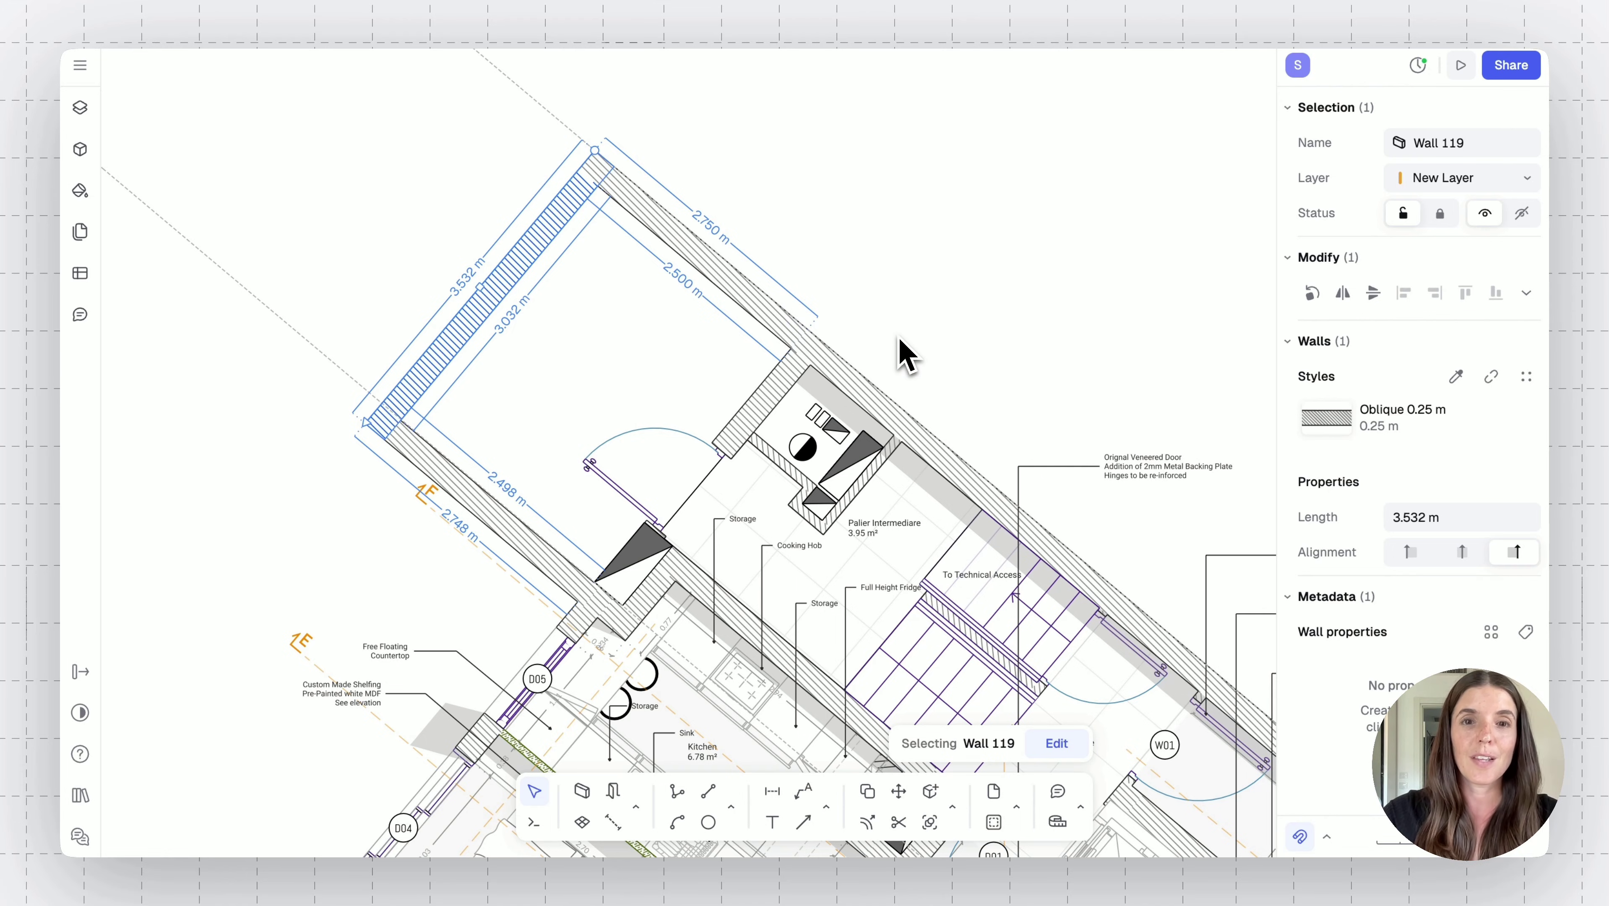
left_click(904, 352)
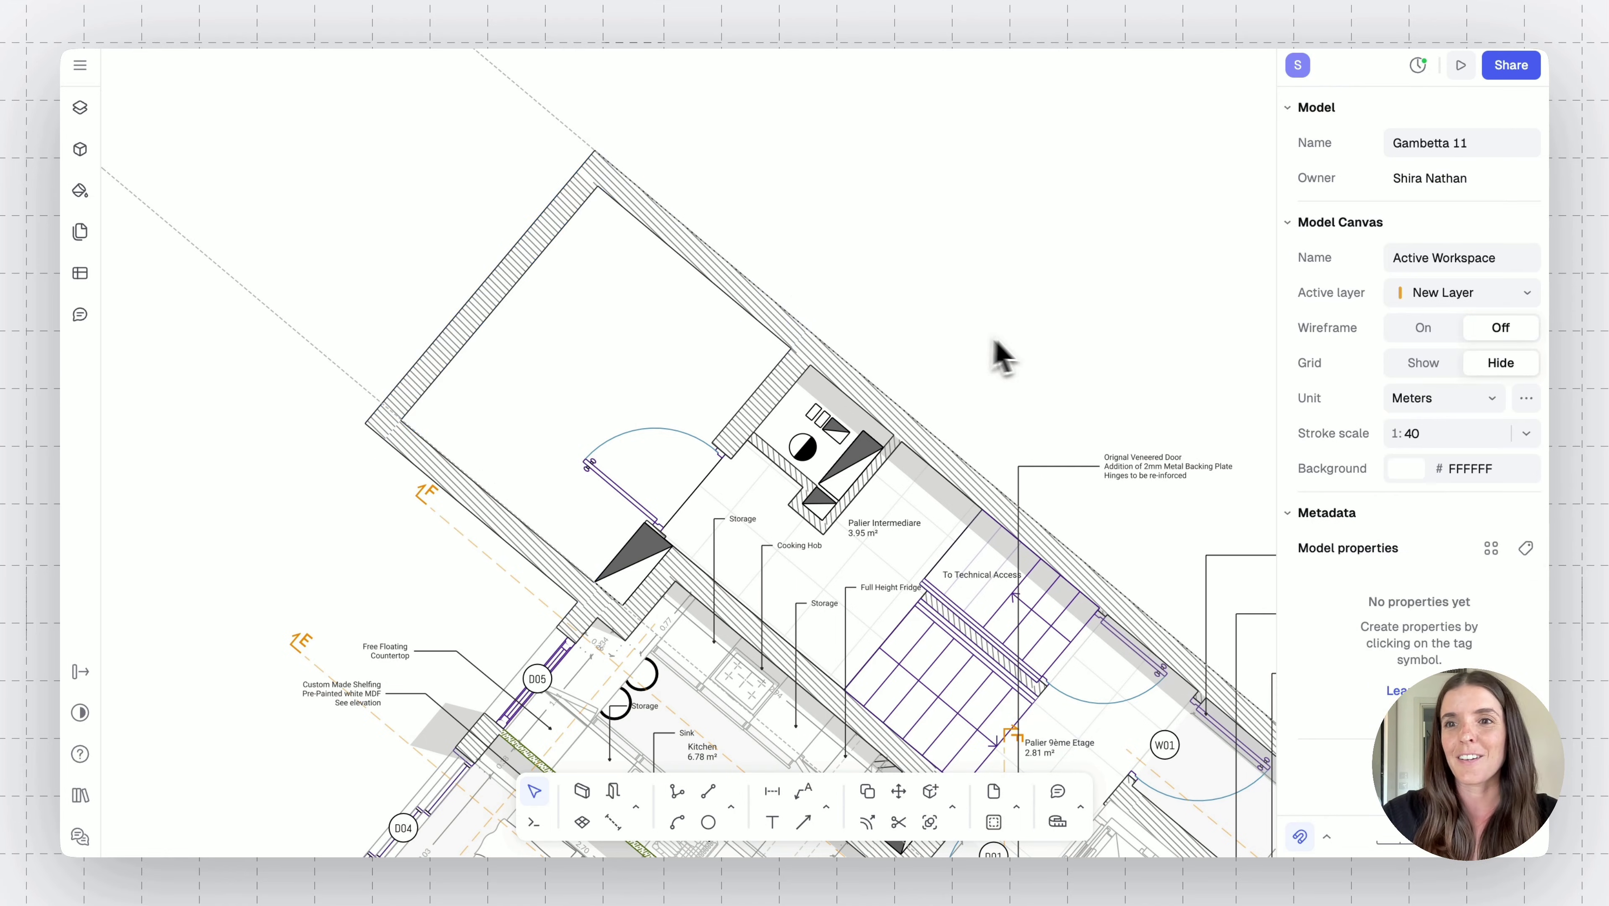
left_click(1527, 398)
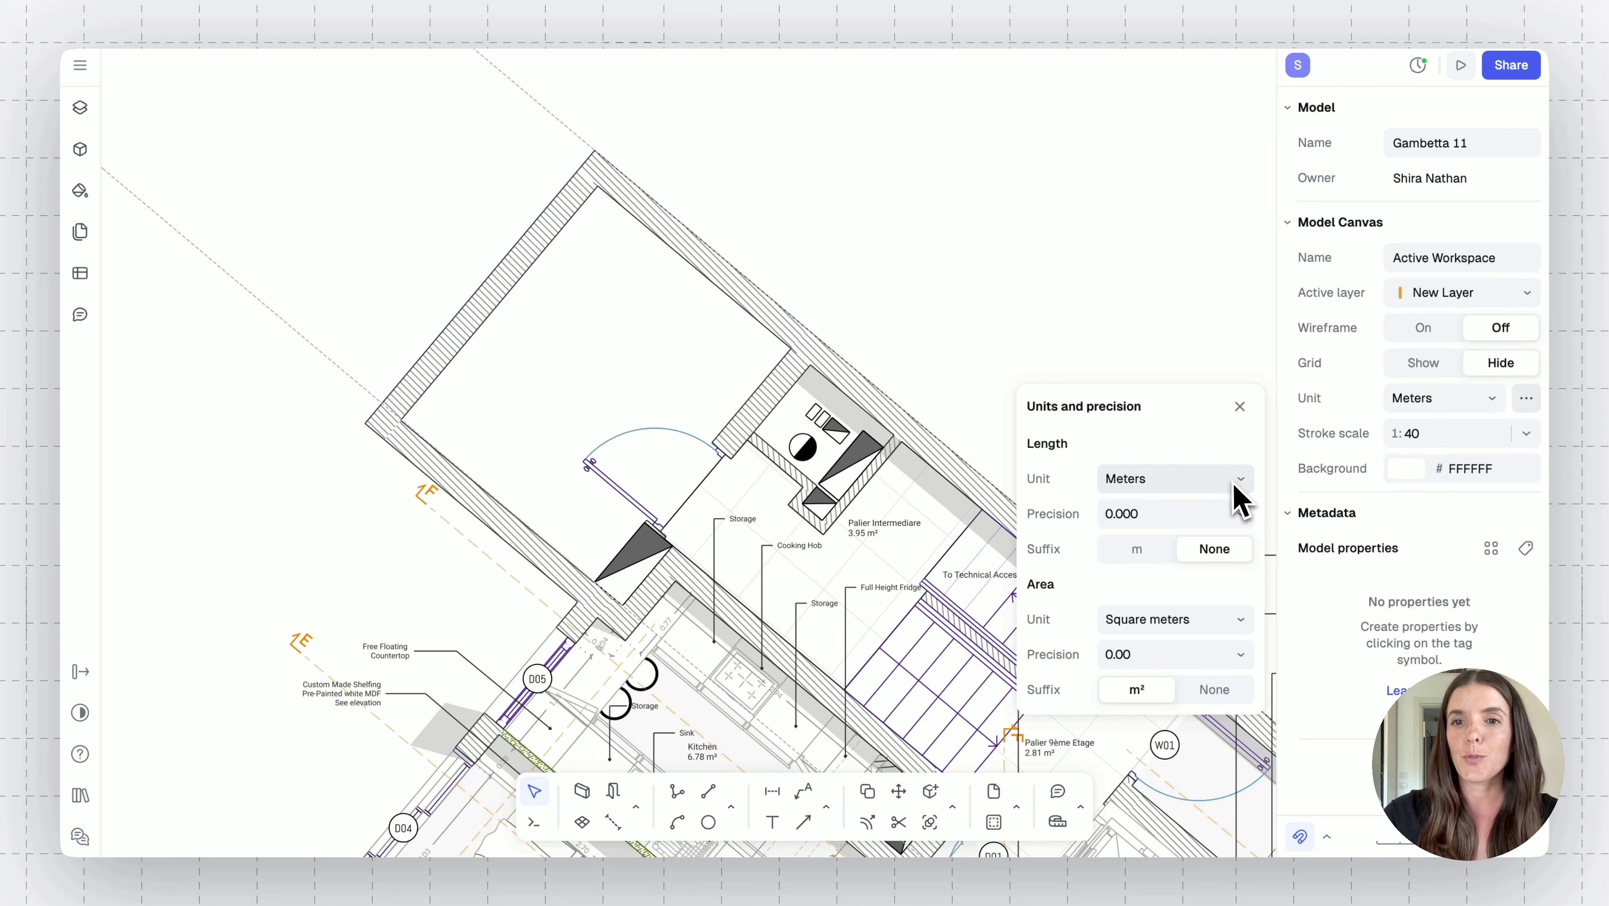
left_click(1238, 499)
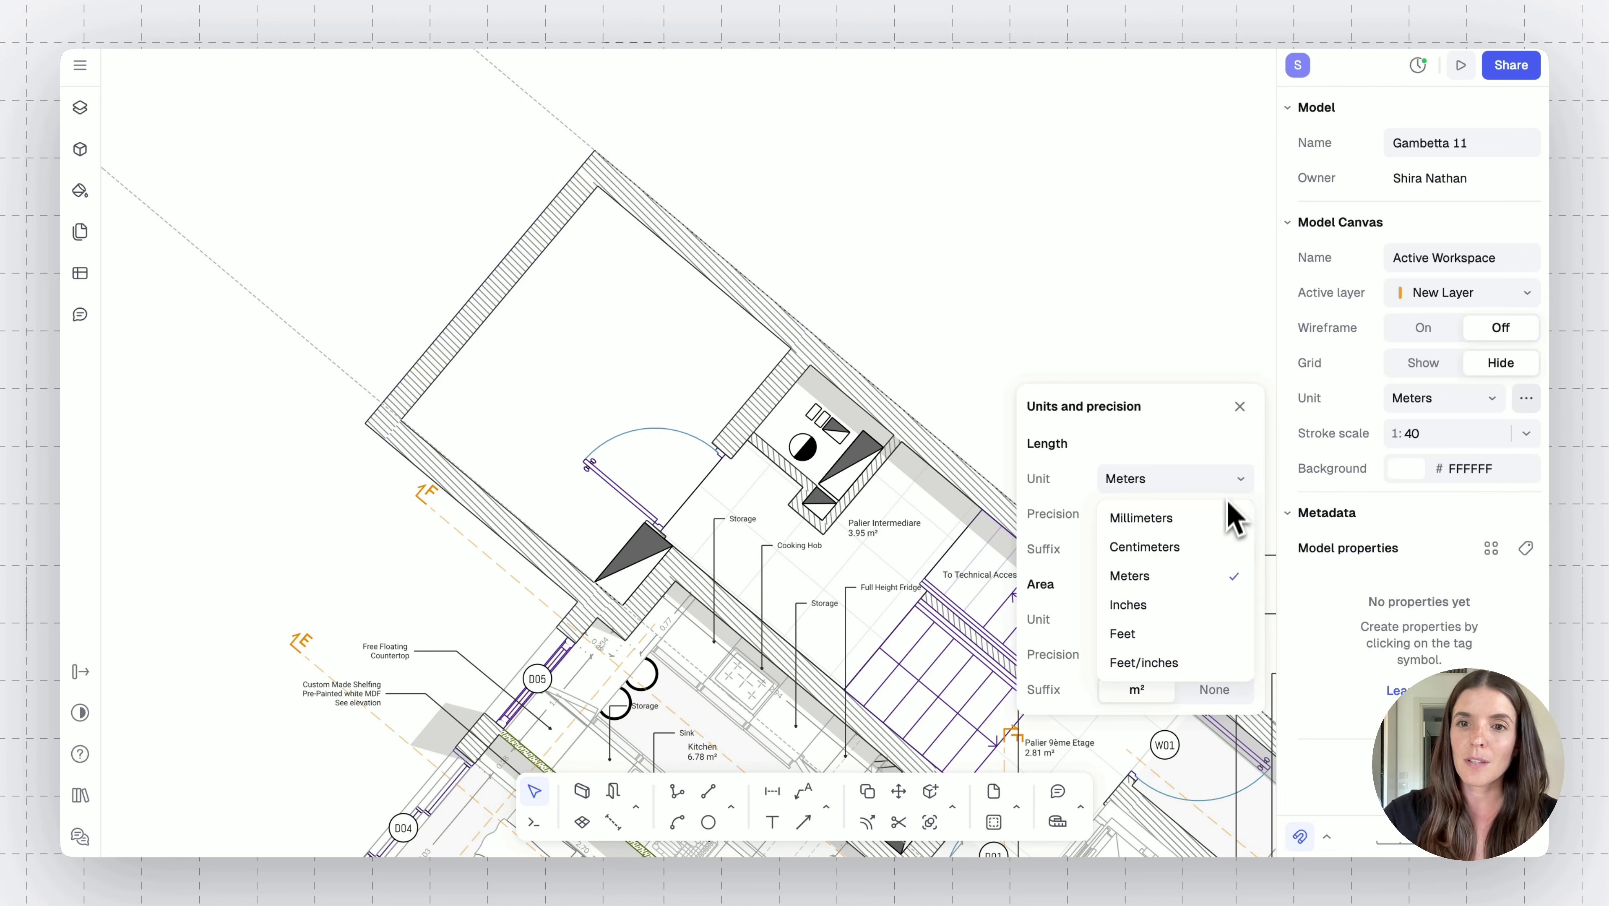
key("Escape")
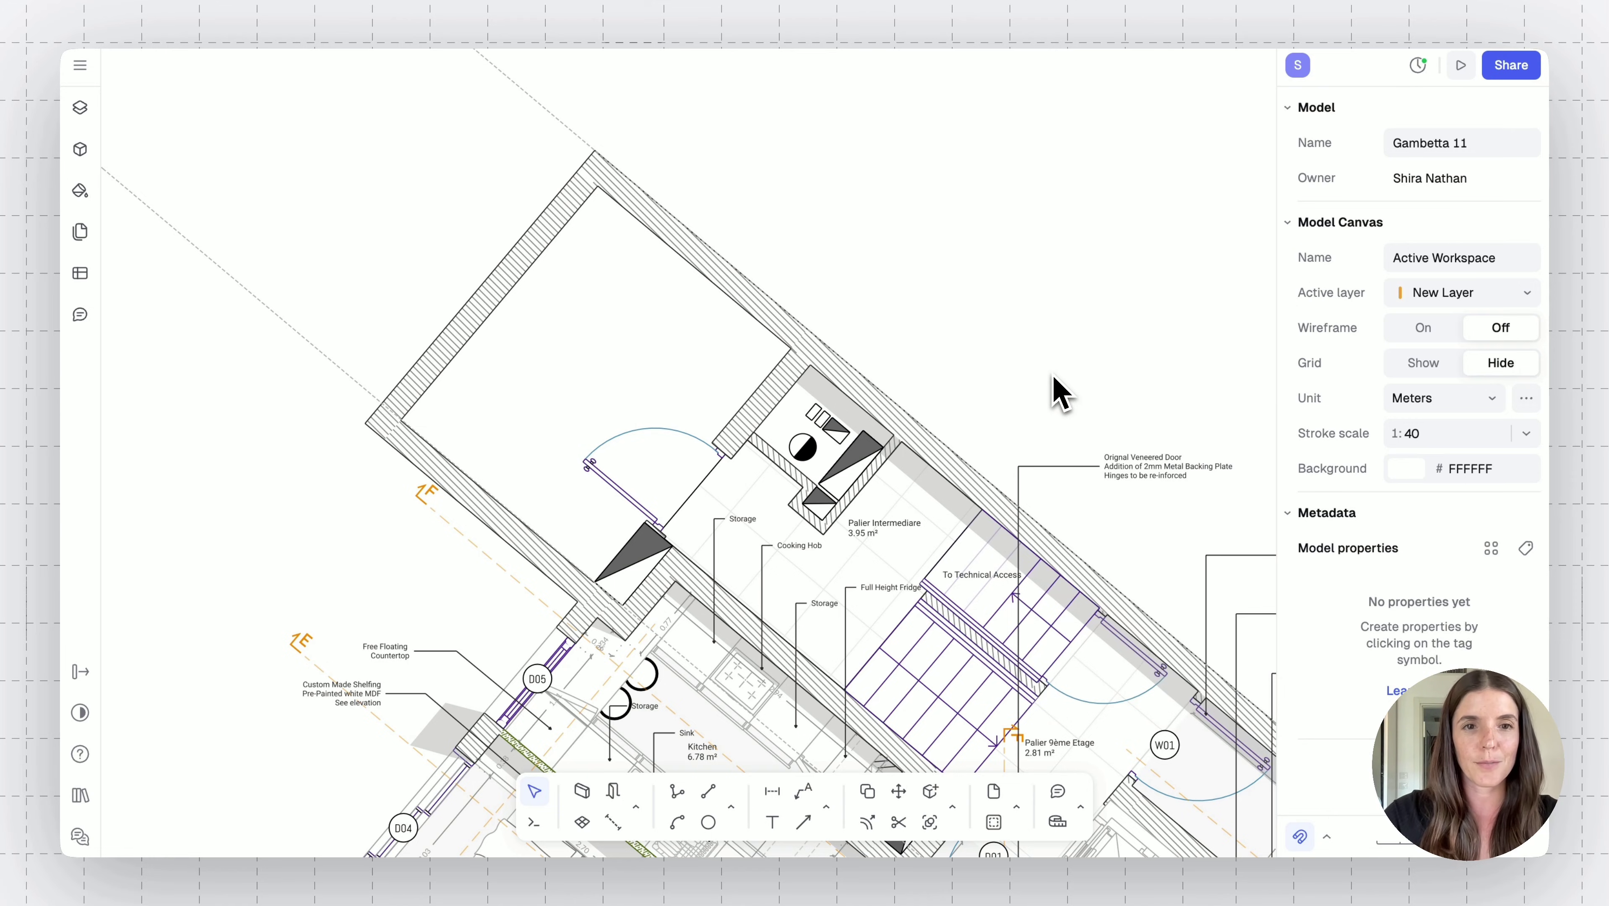
Create Zone 14 in the upper room and nudge its area label to the right
left_click(582, 822)
left_click(574, 383)
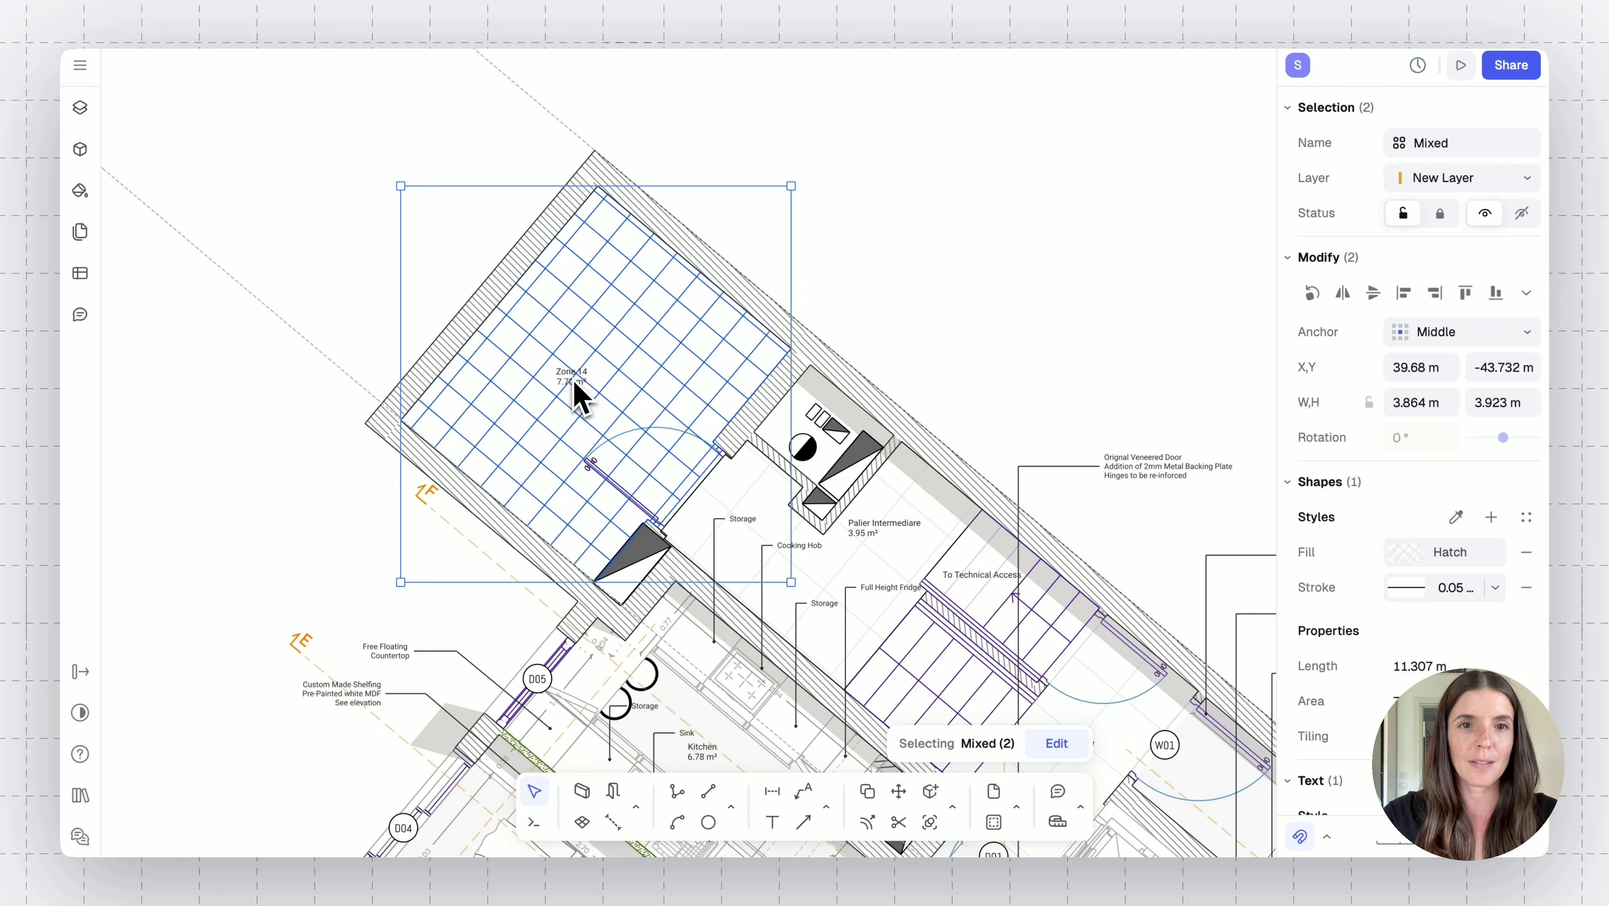
left_click(373, 249)
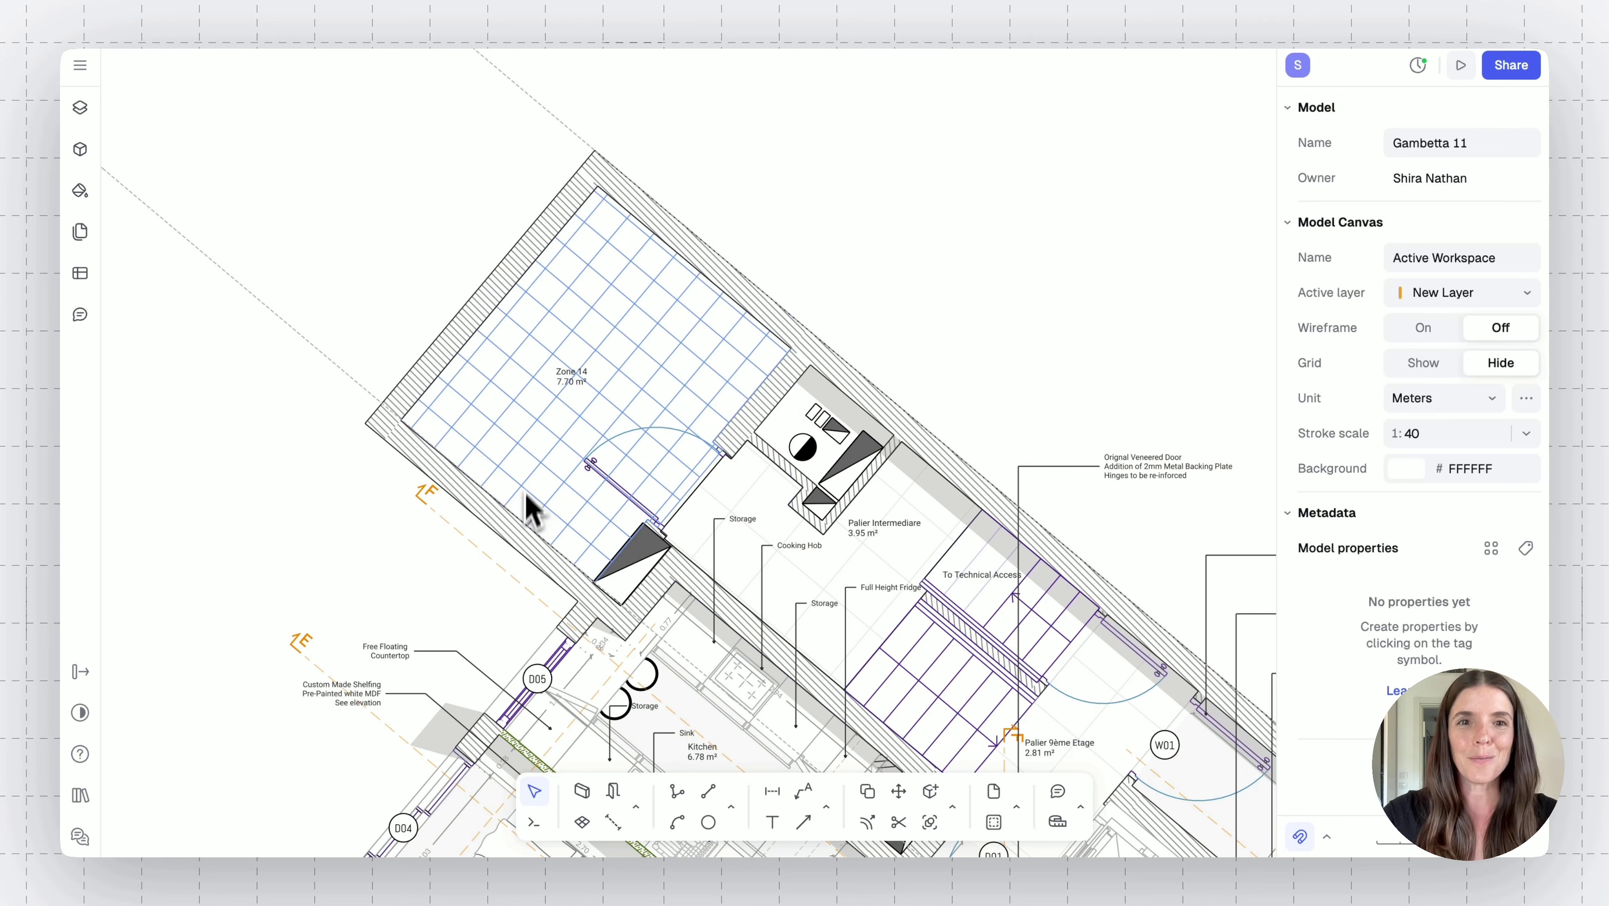
left_click(572, 382)
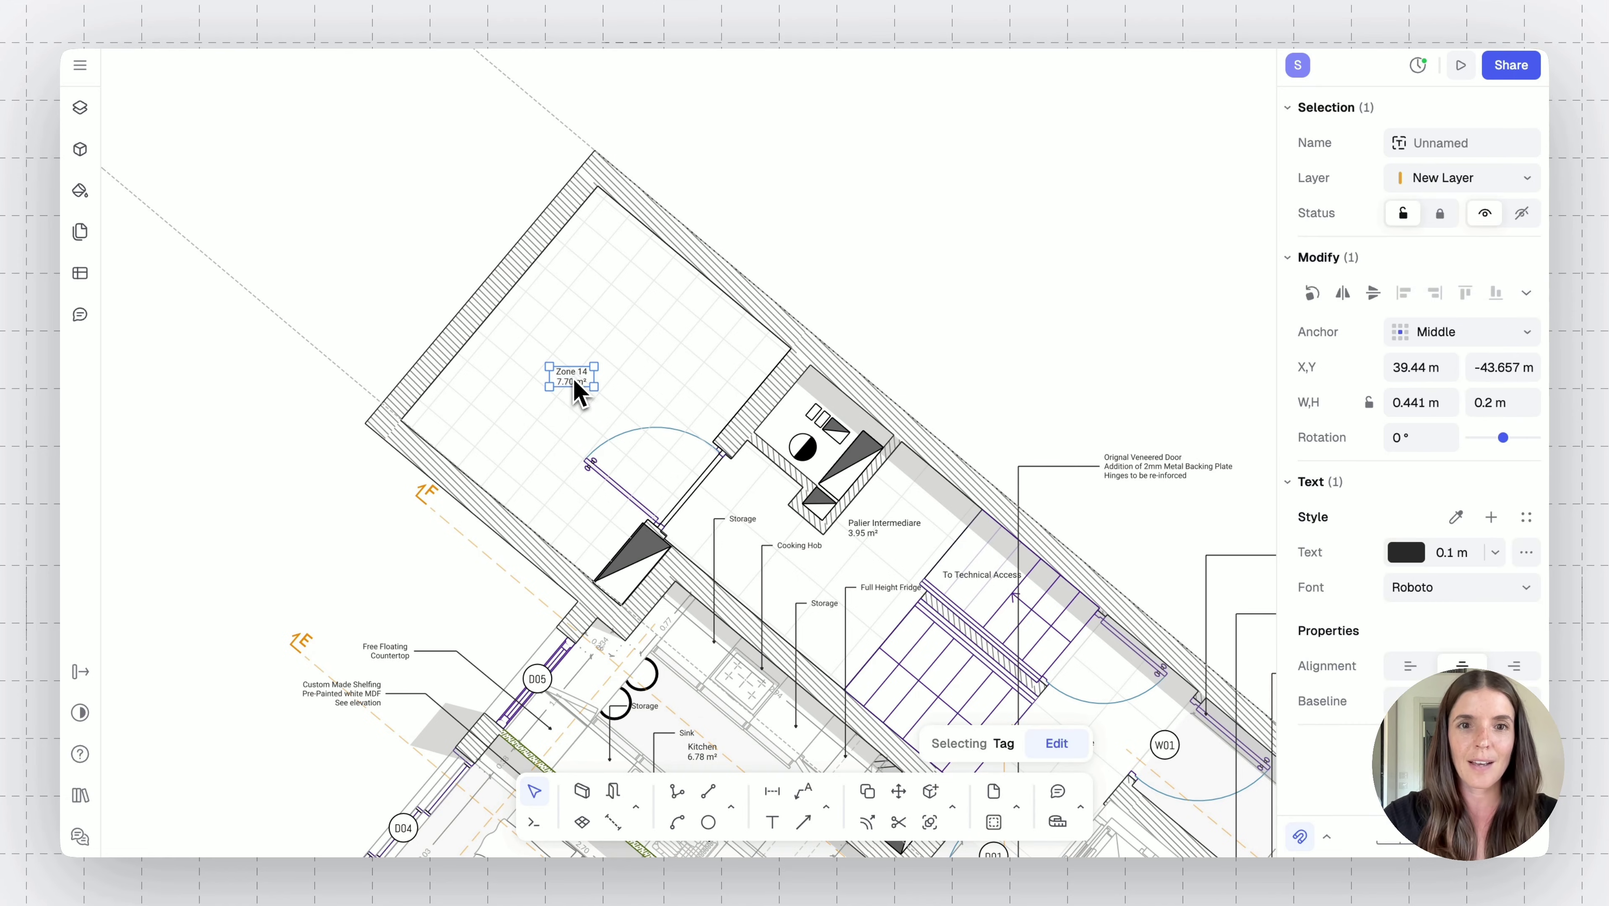
left_click_drag(579, 390, 599, 387)
left_click(409, 254)
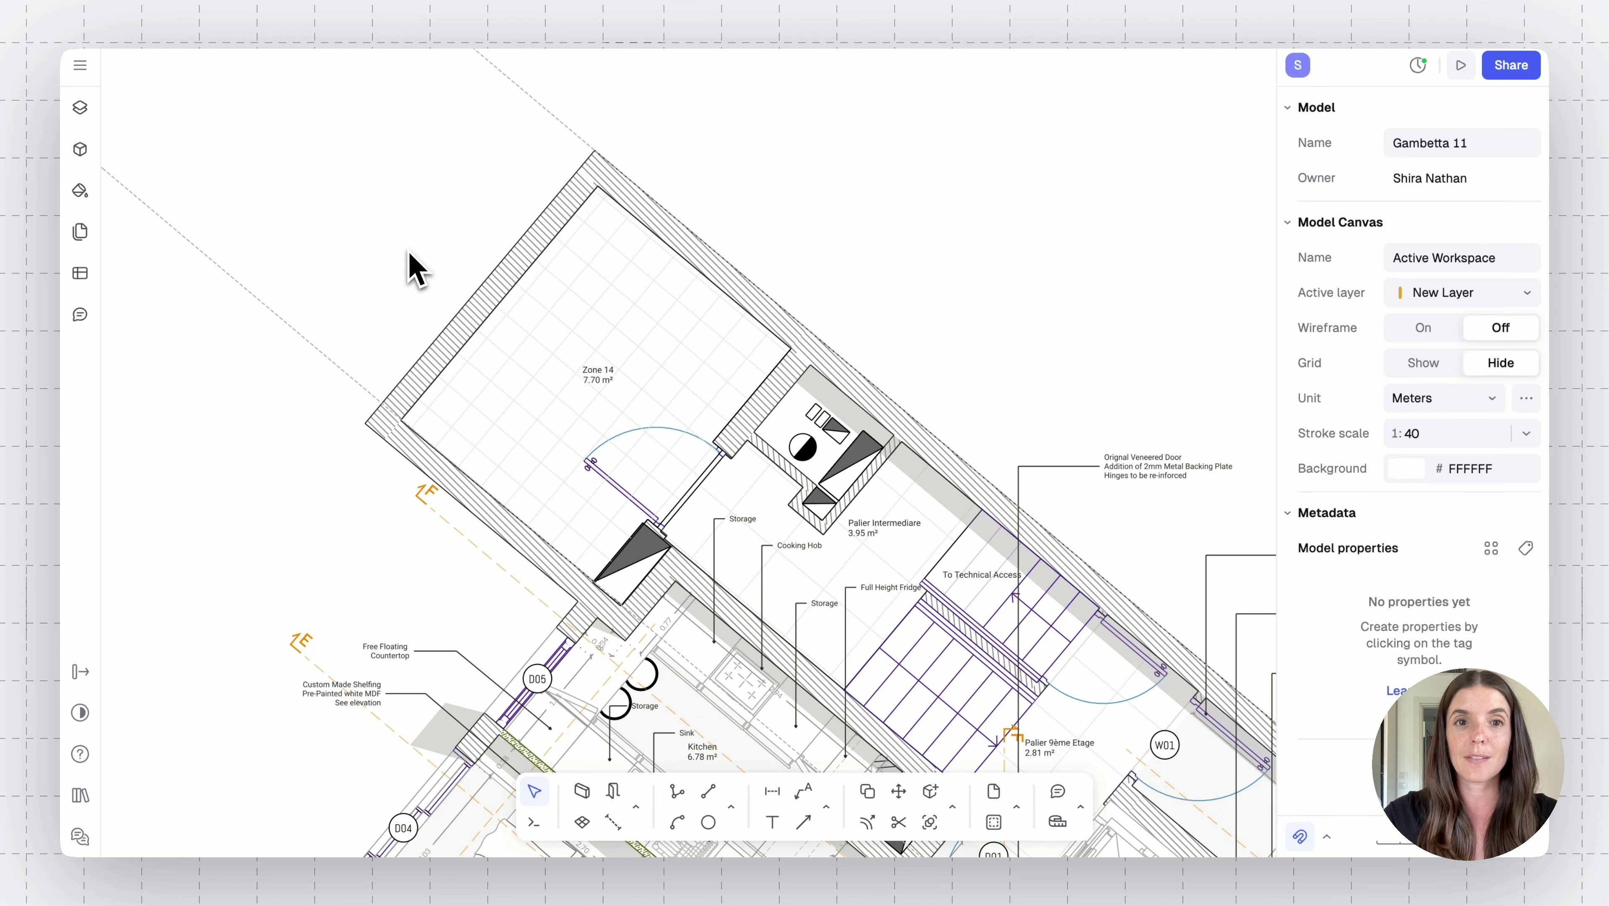
Drag the room's left outer wall outward so Zone 14 grows to 7.93 m²
left_click(498, 297)
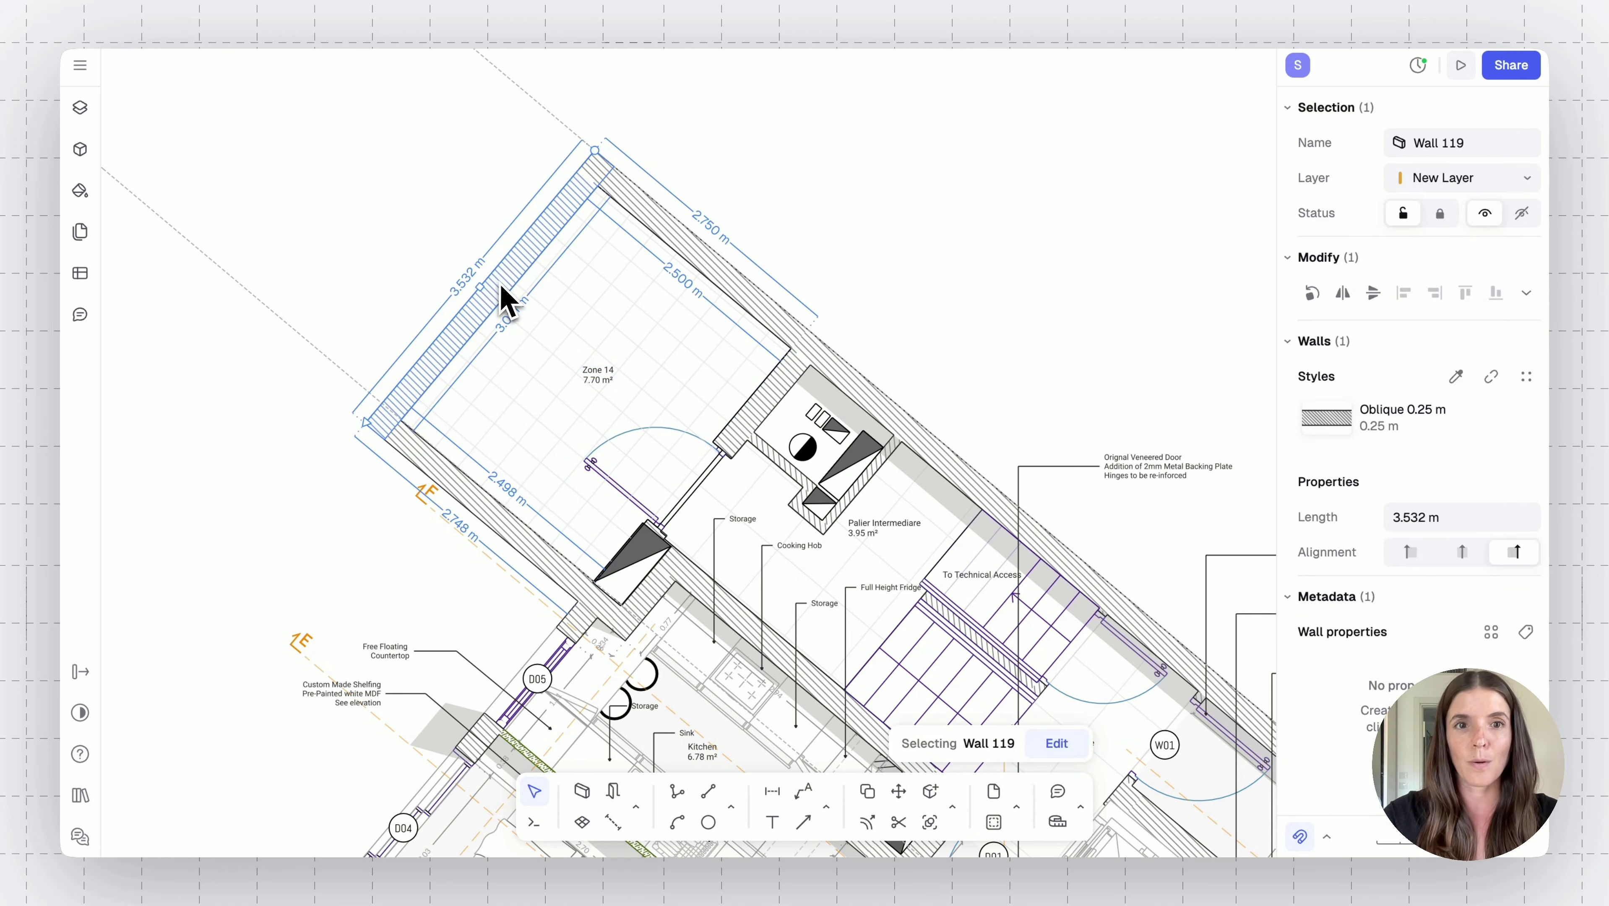
left_click_drag(503, 301, 444, 261)
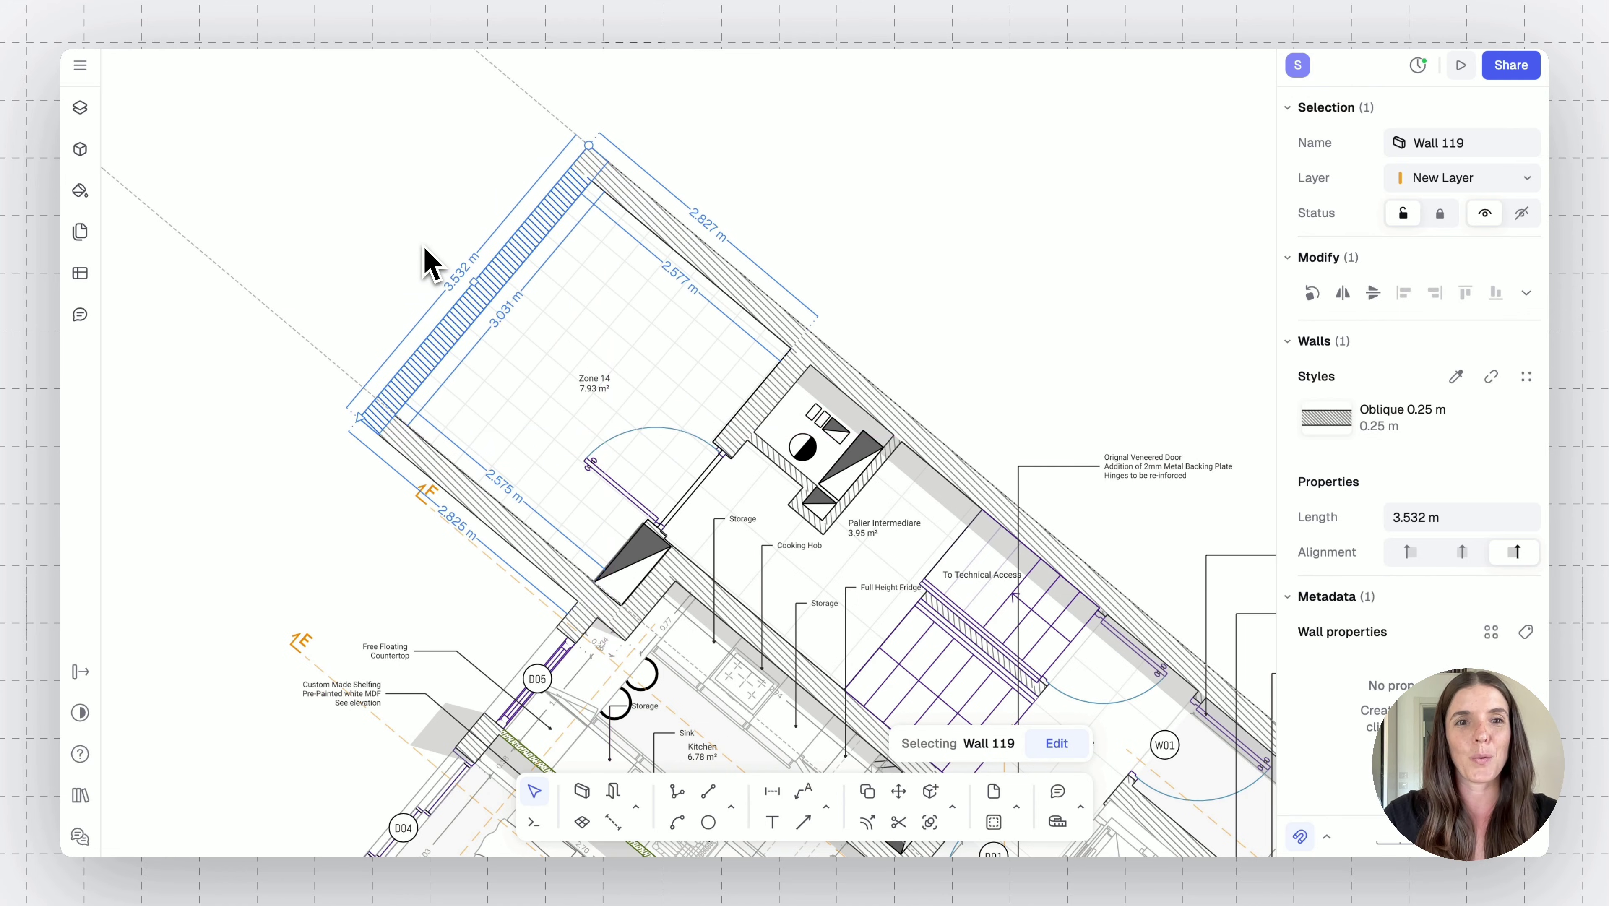
left_click(425, 260)
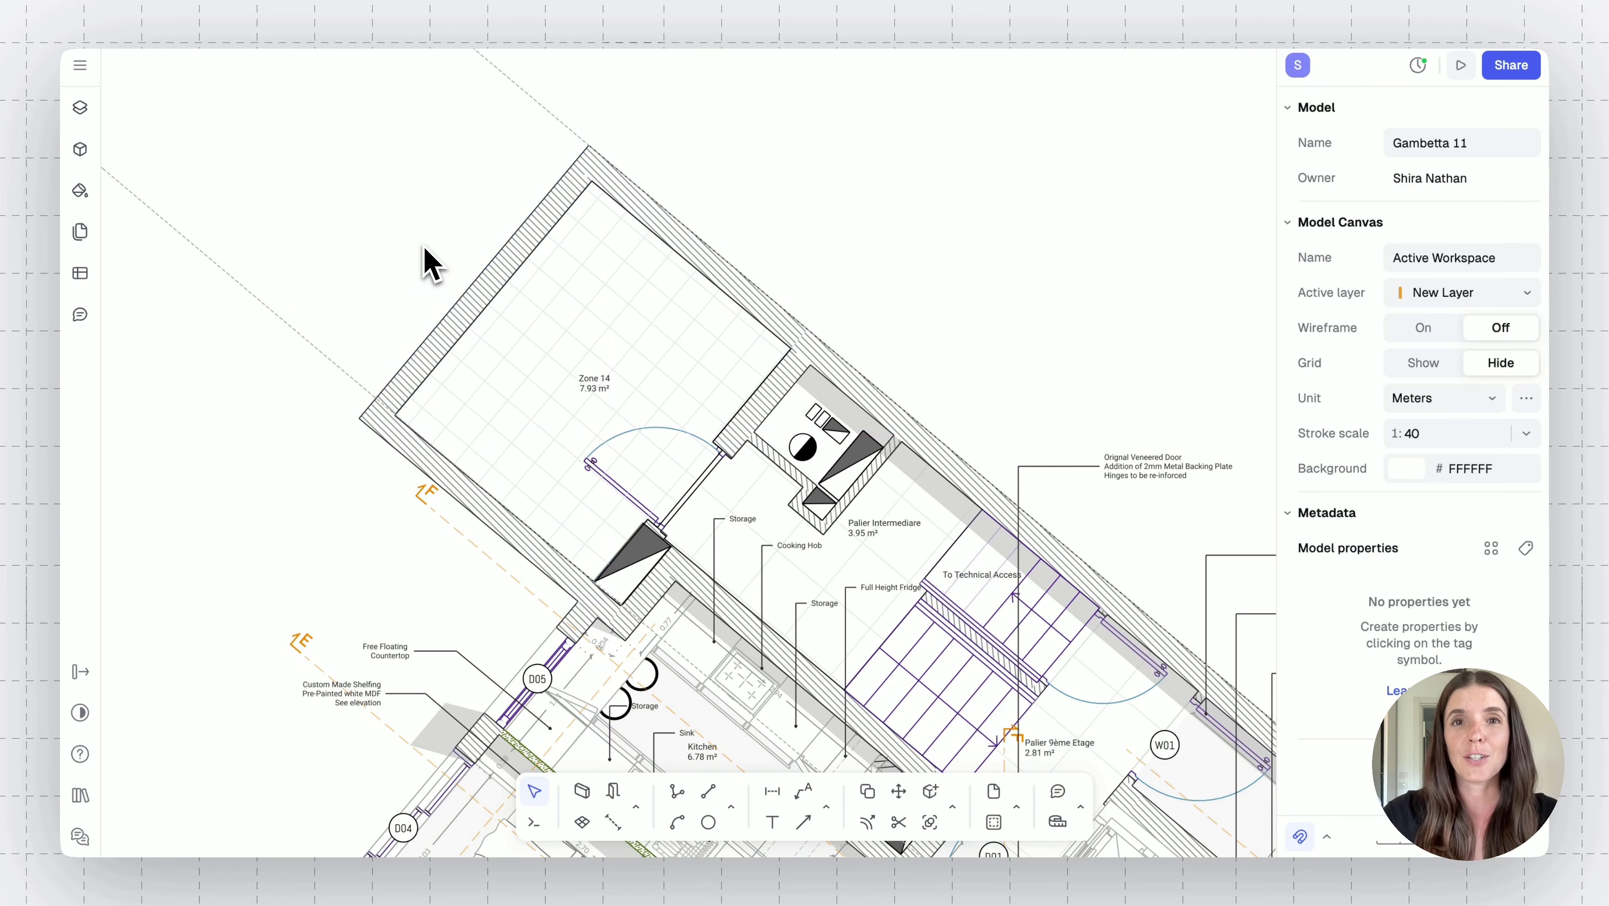
left_click(596, 294)
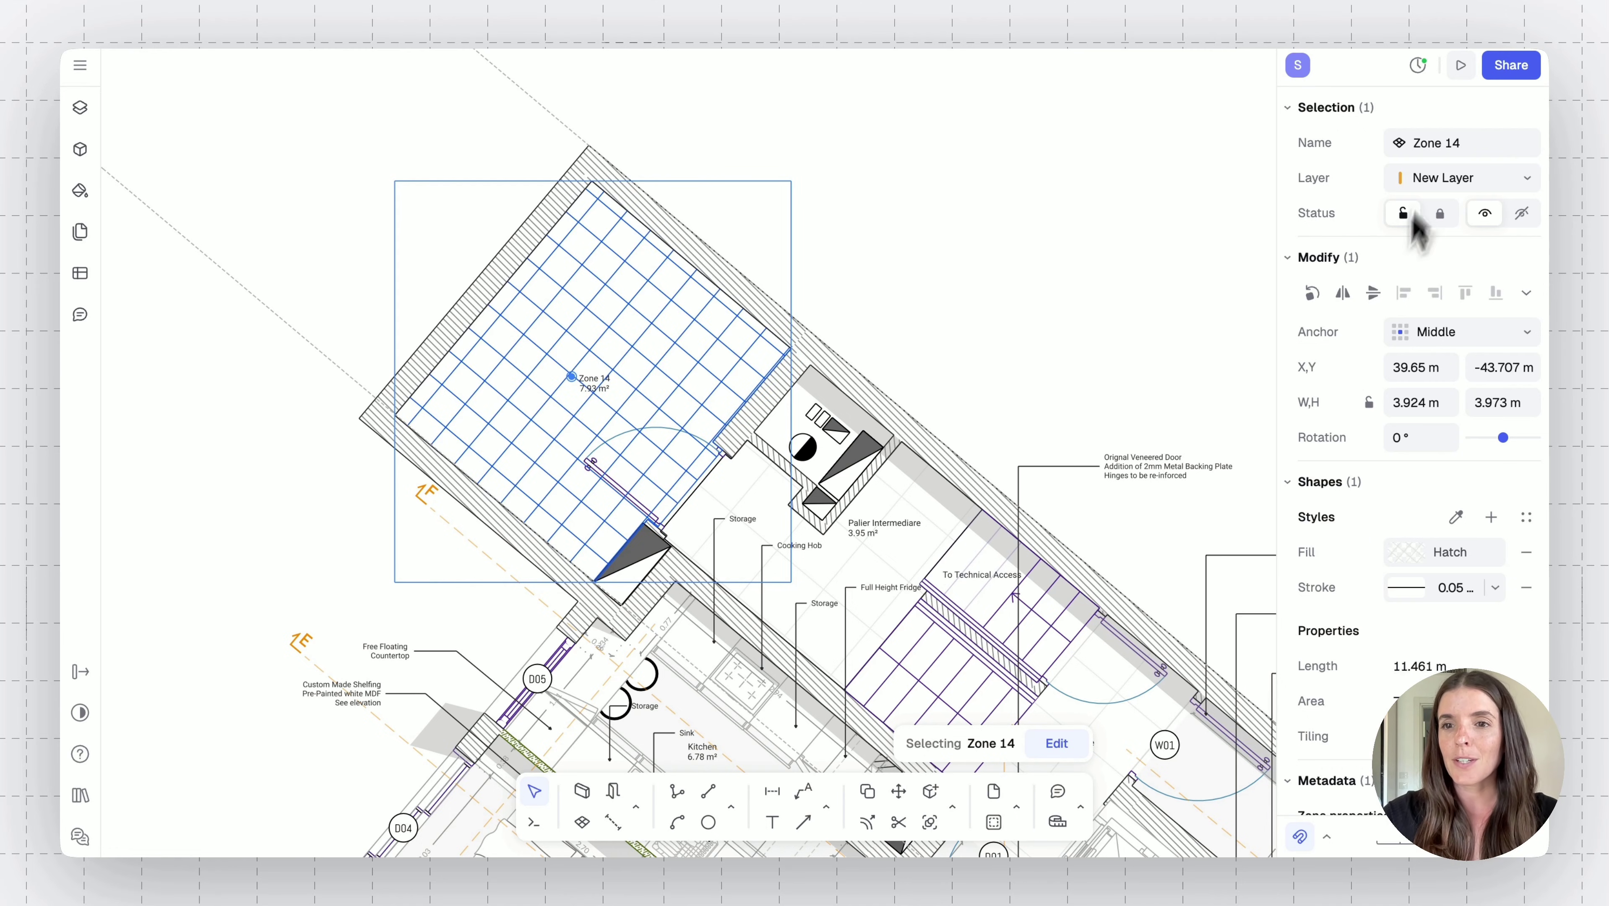
Fill Zone 14 with the Birch Parquet.png texture
scroll(1403, 590, "down", 5)
scroll(1406, 593, "up", 3)
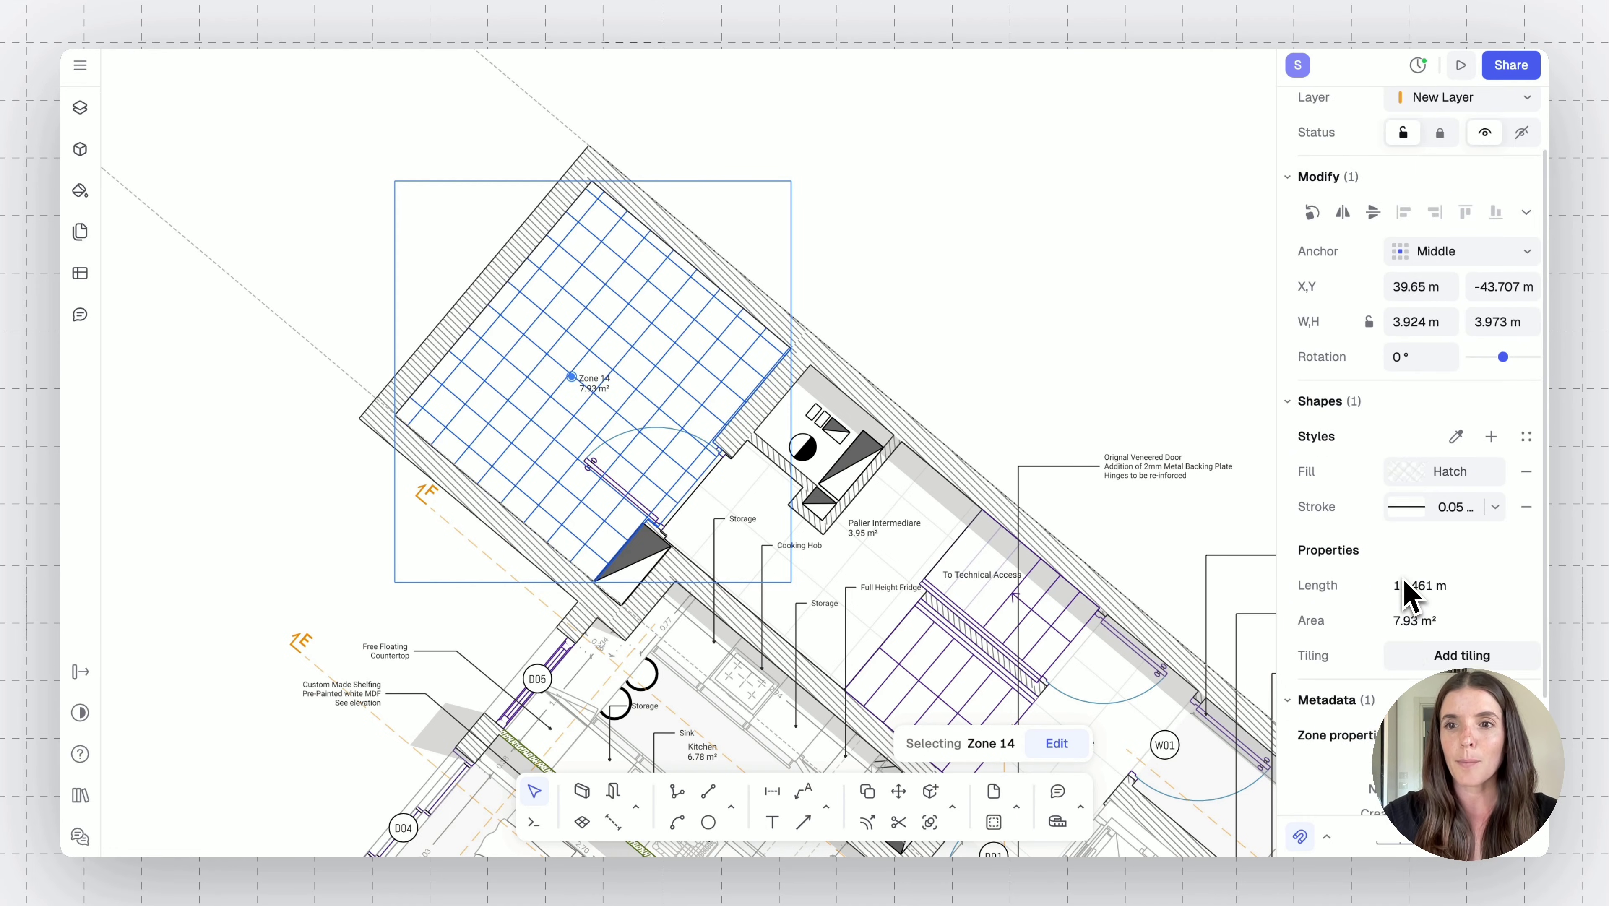
scroll(1406, 593, "up", 1)
left_click(1410, 492)
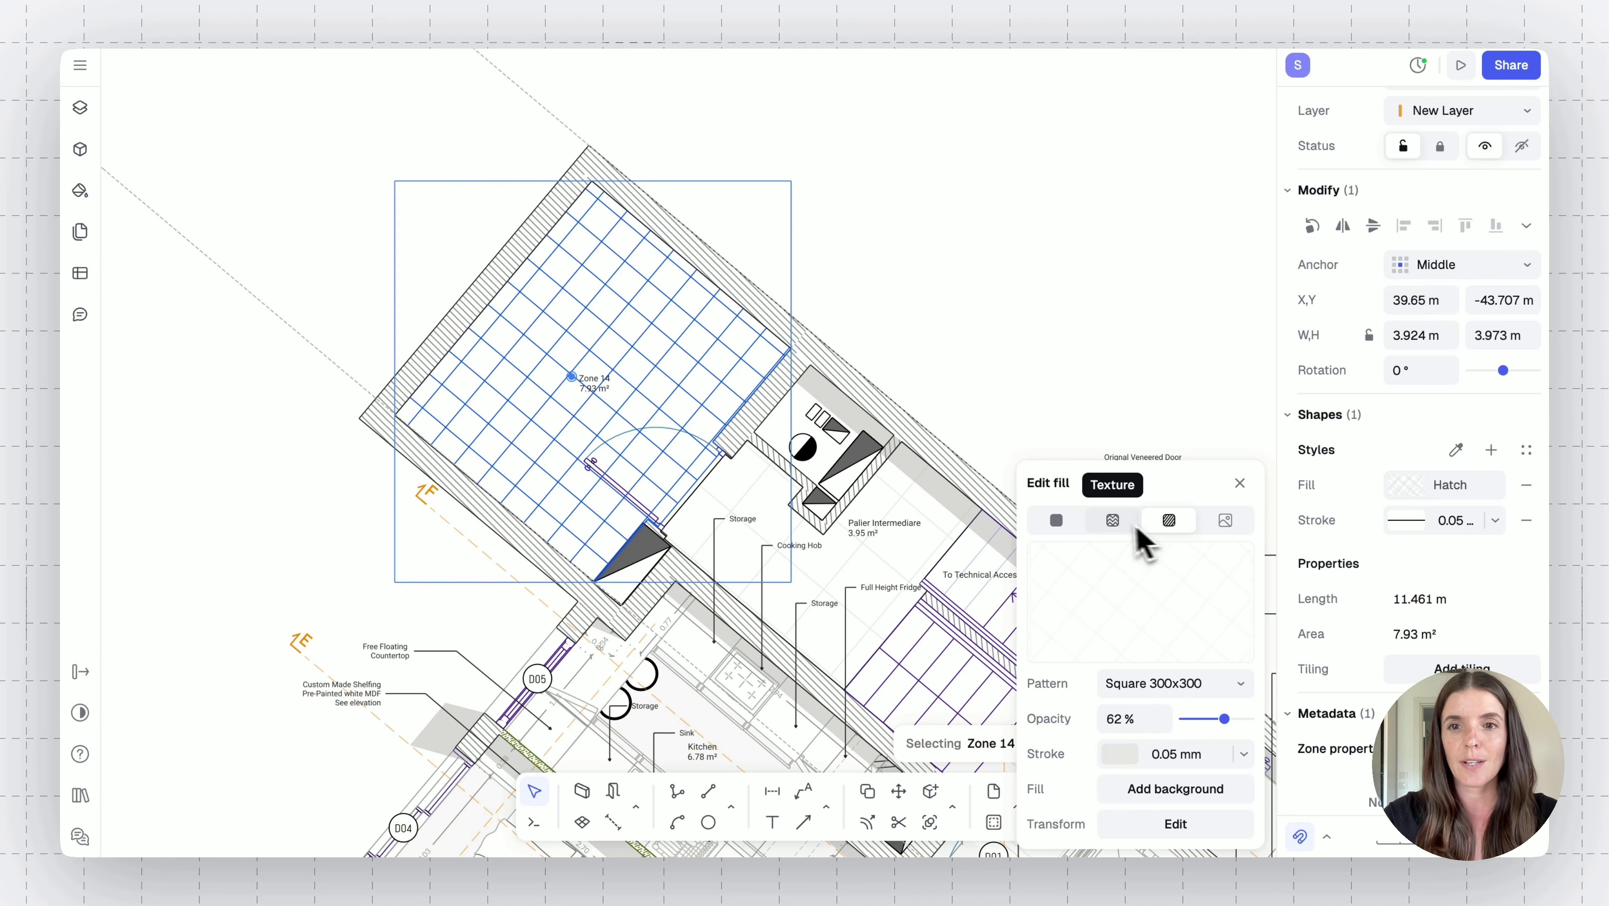
left_click(1114, 521)
left_click(1240, 694)
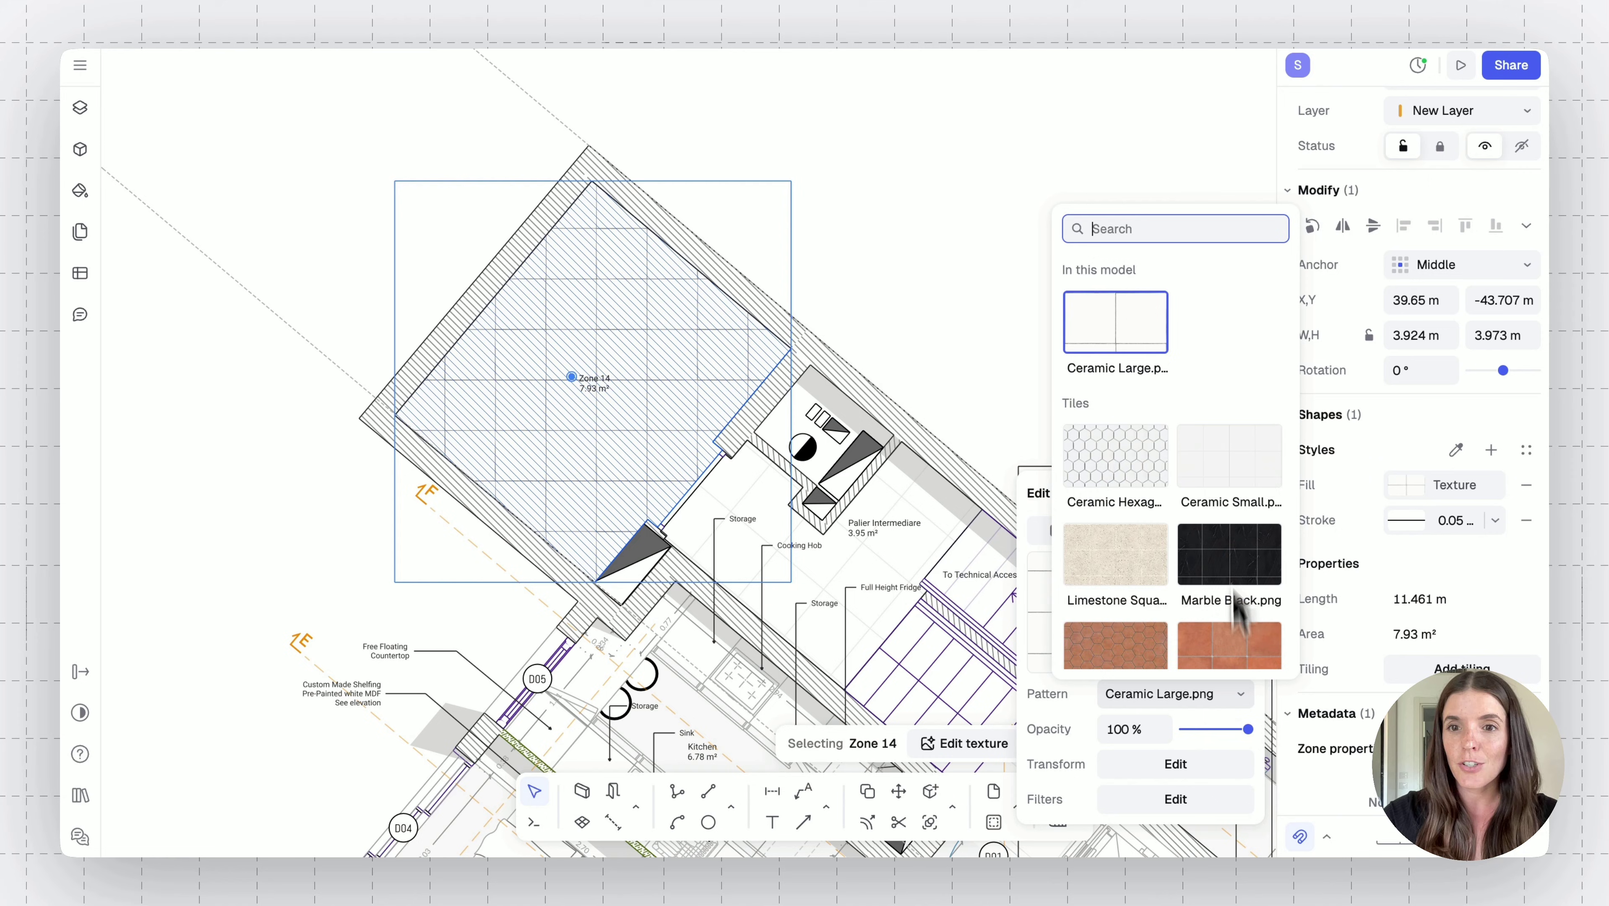
scroll(1234, 449, "down", 15)
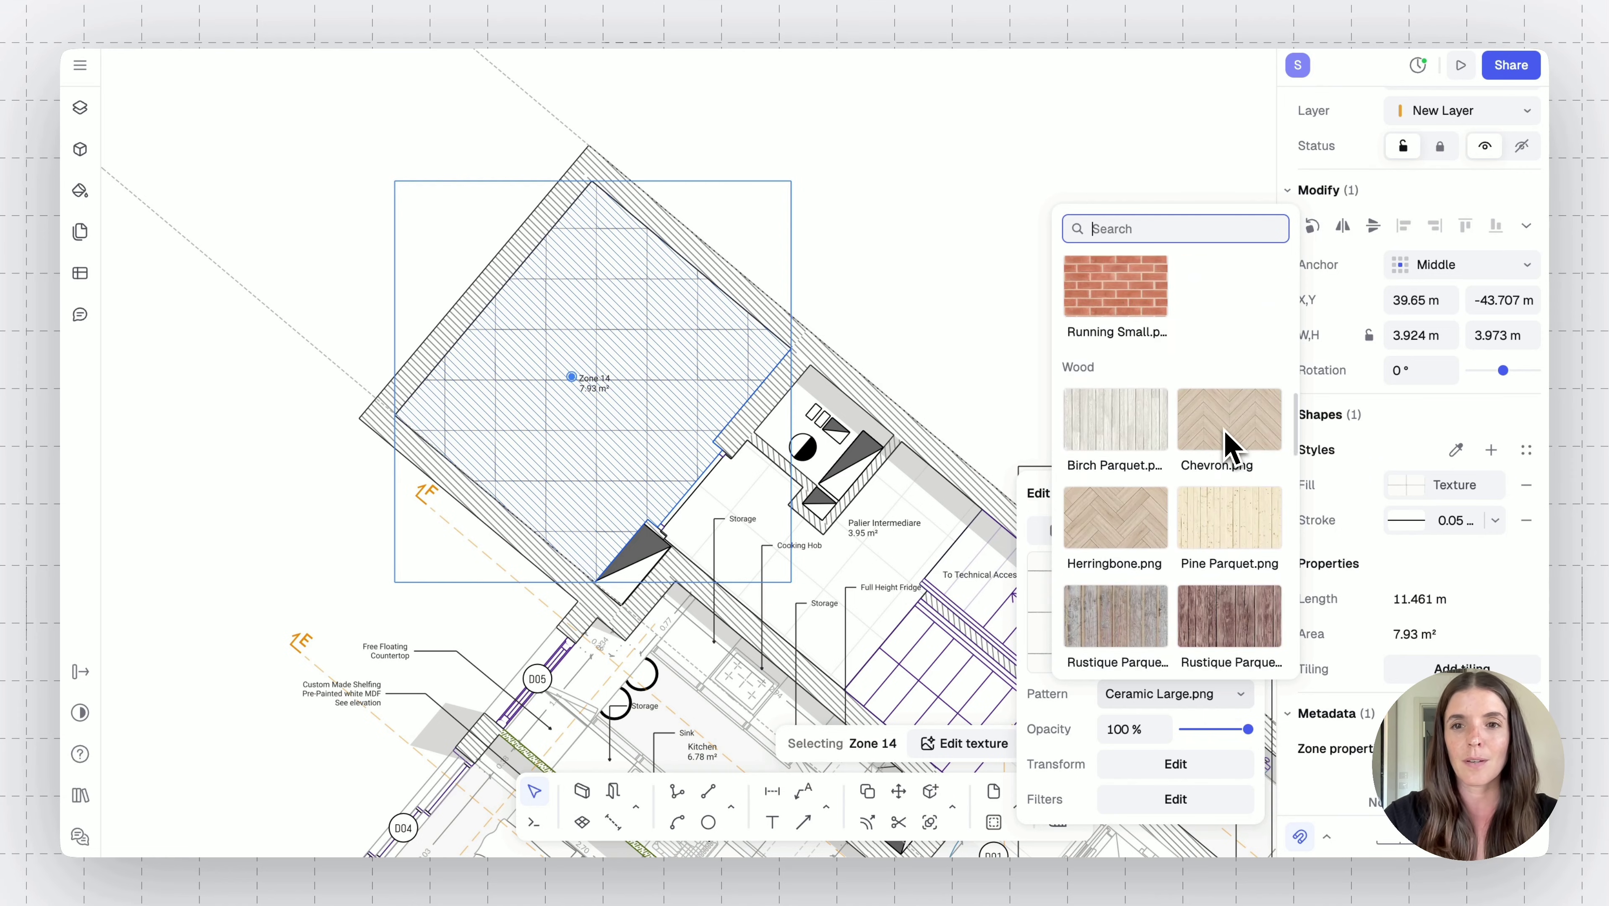
scroll(1231, 447, "down", 4)
scroll(1231, 447, "up", 4)
scroll(1233, 447, "down", 1)
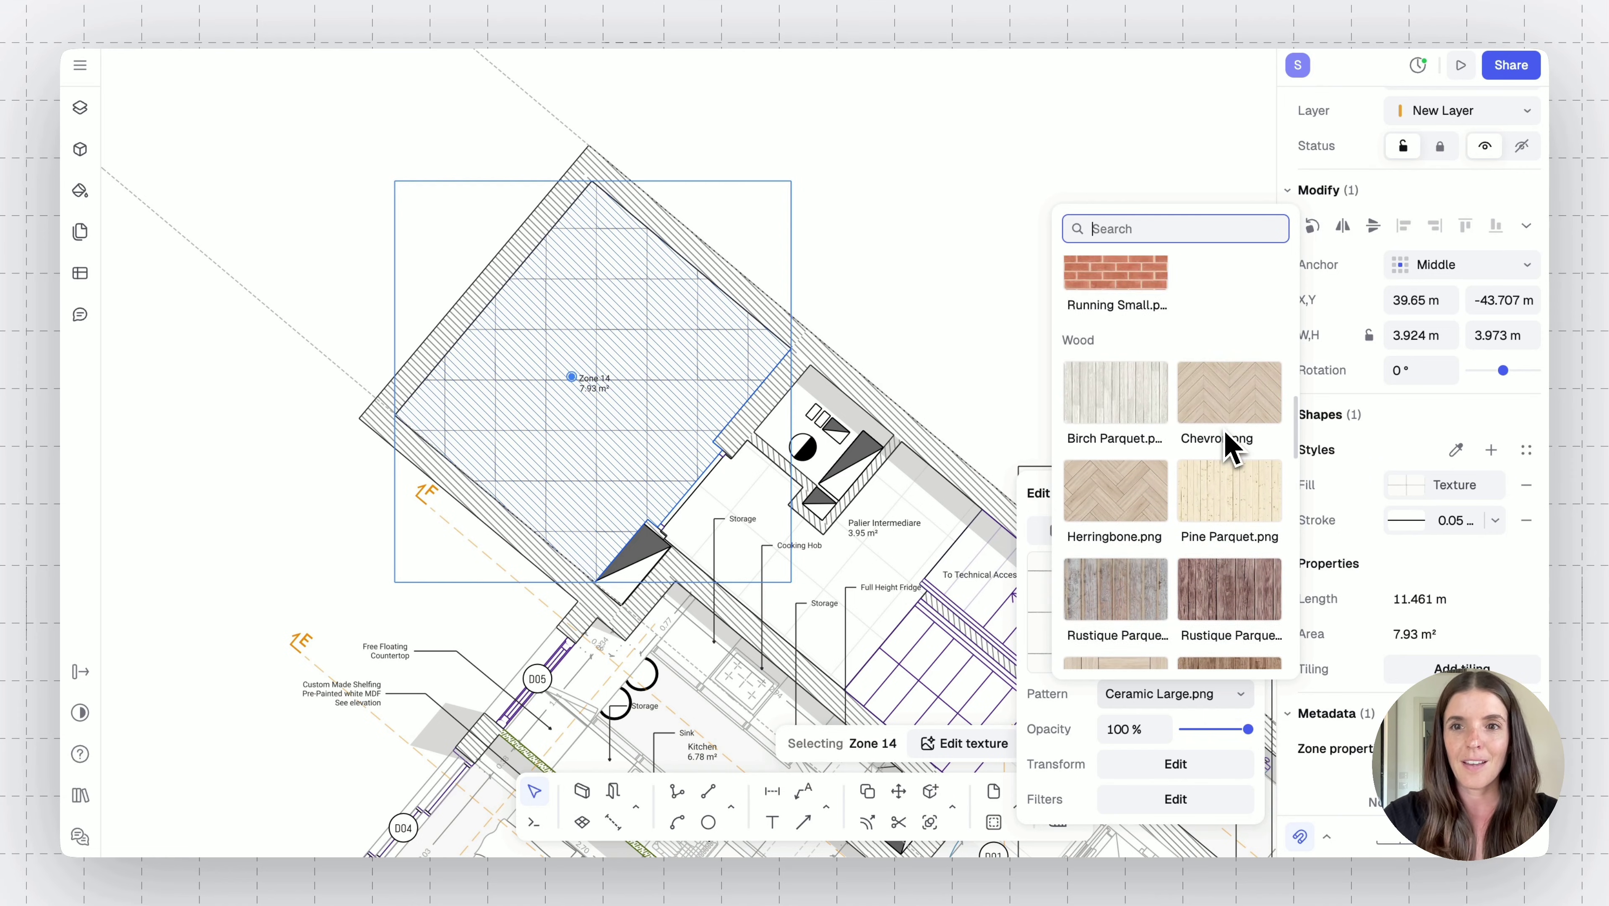
scroll(1230, 447, "up", 1)
left_click(1130, 400)
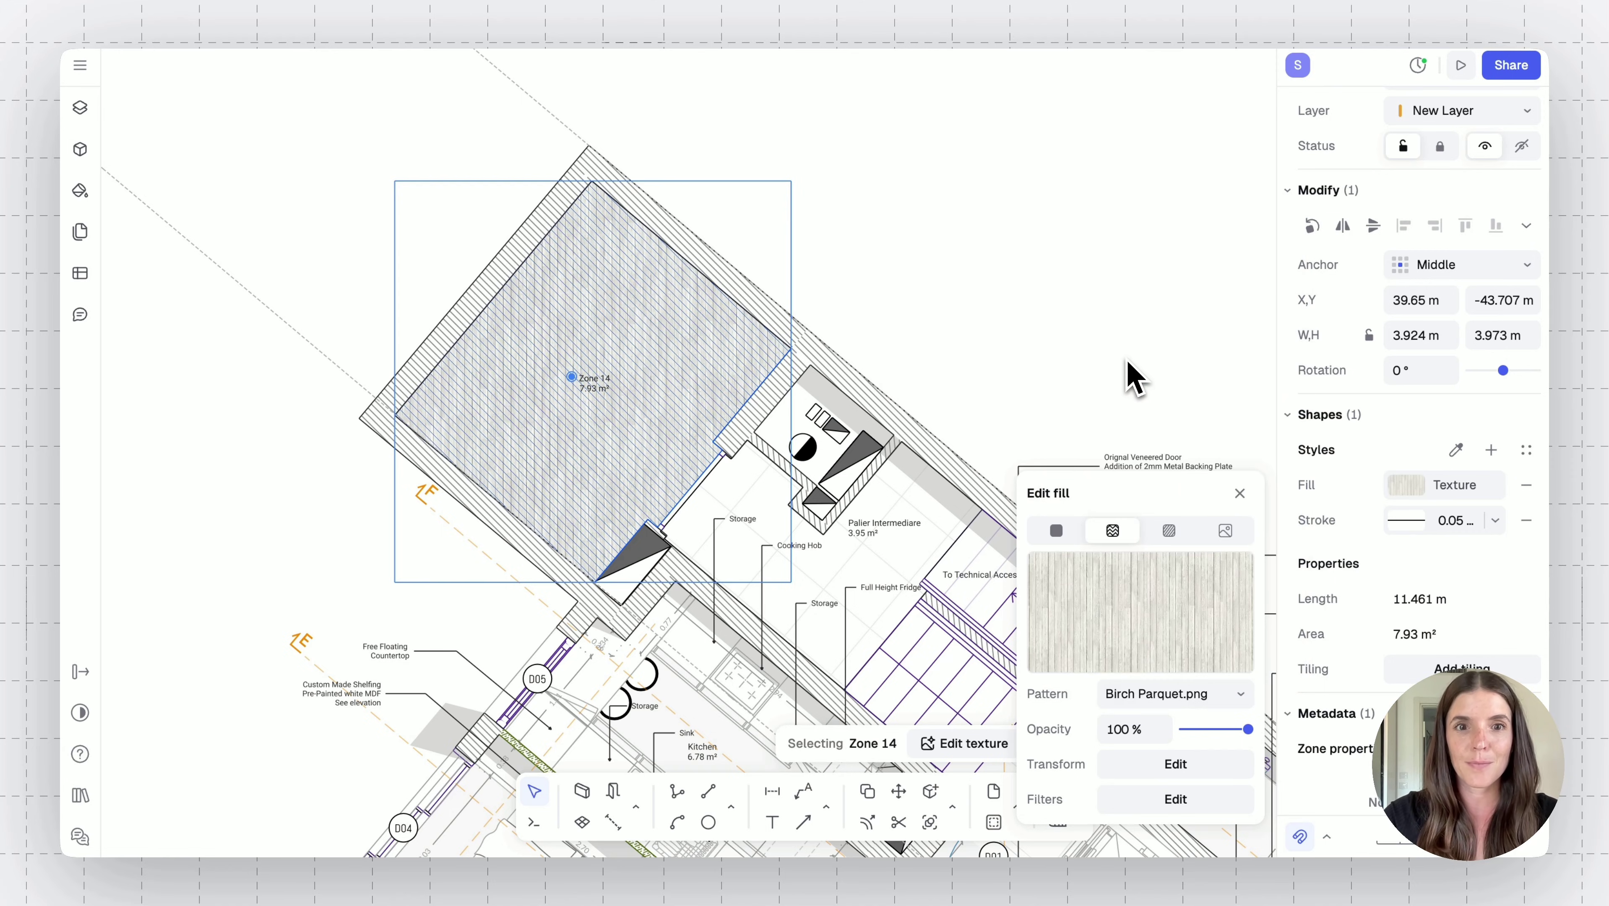
Keep the parquet texture at 1x scale and set the fill opacity to 80%
left_click(1176, 772)
left_click(882, 755)
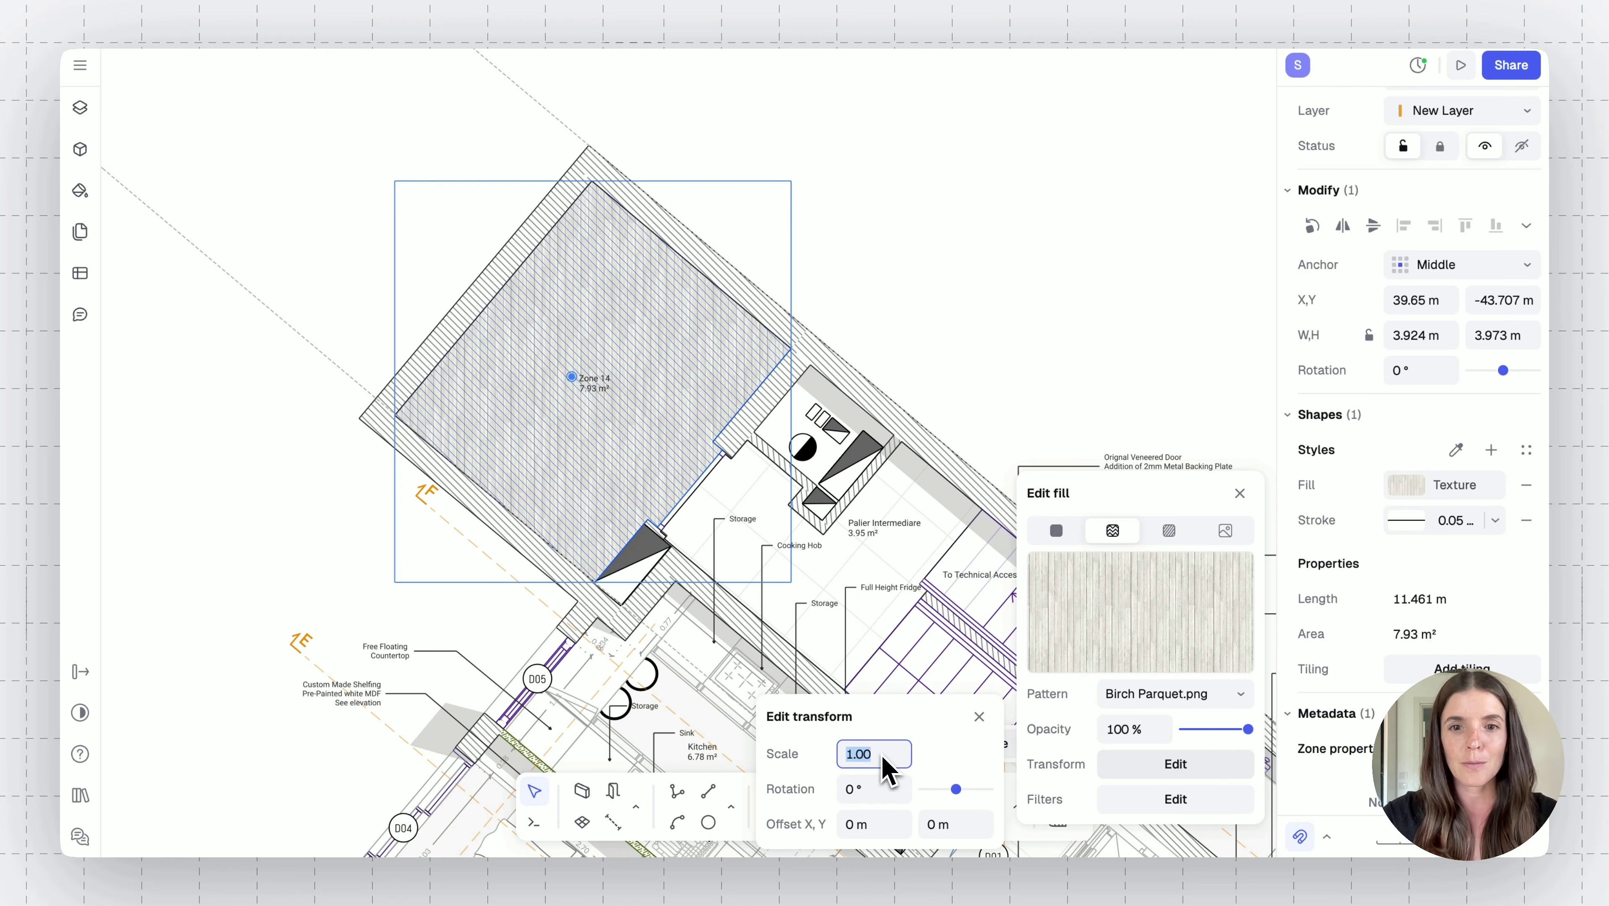
type("2")
key("Return")
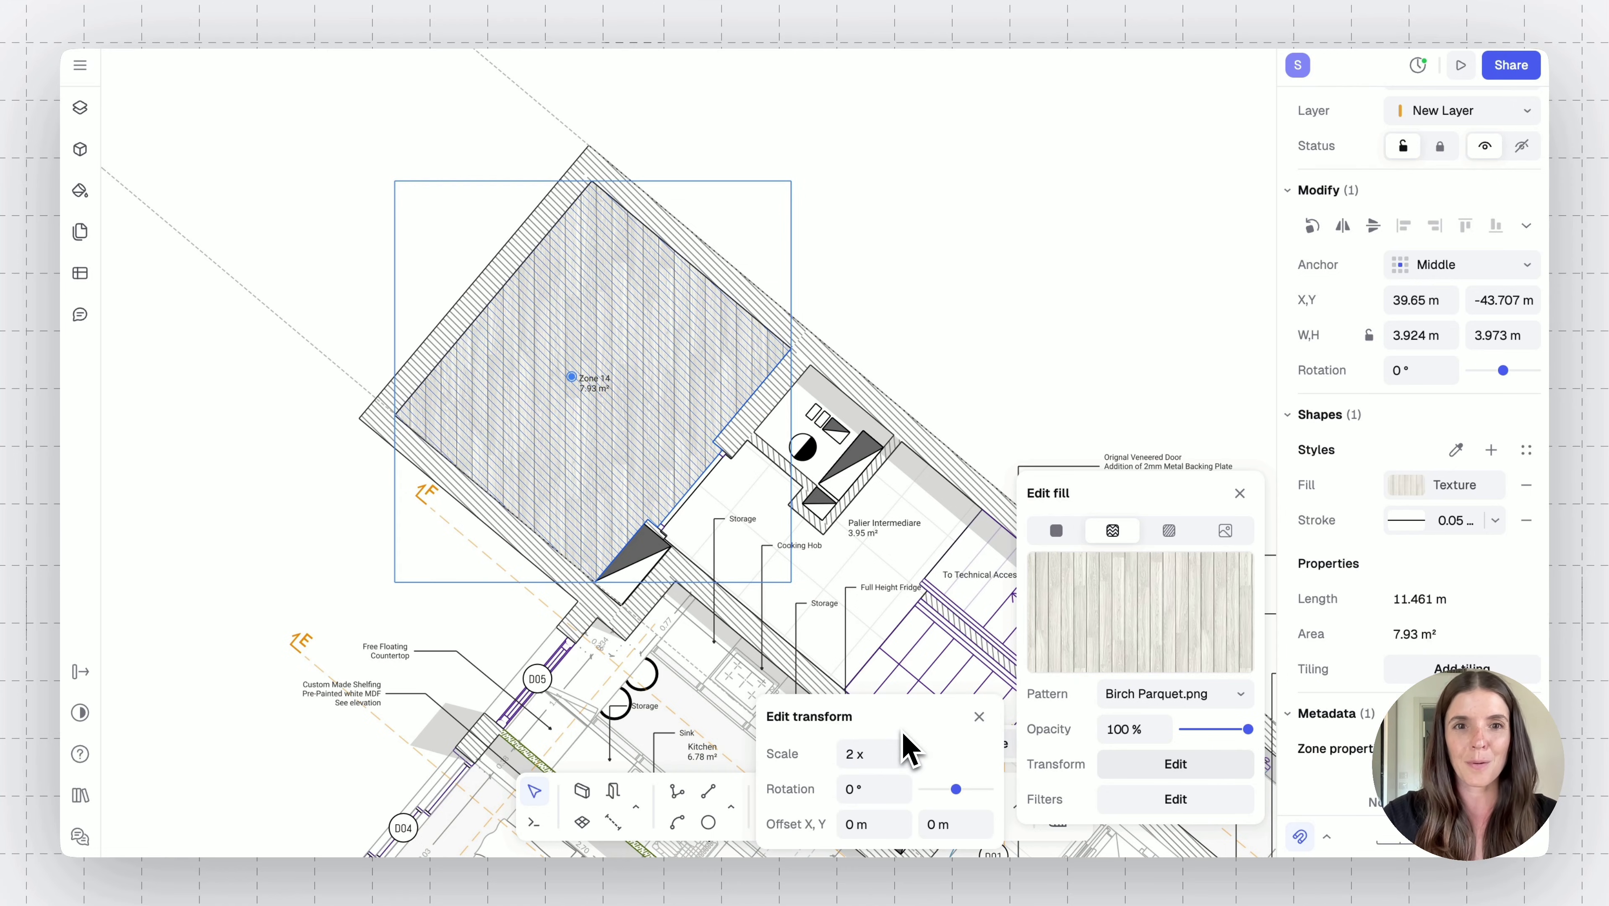
left_click(894, 758)
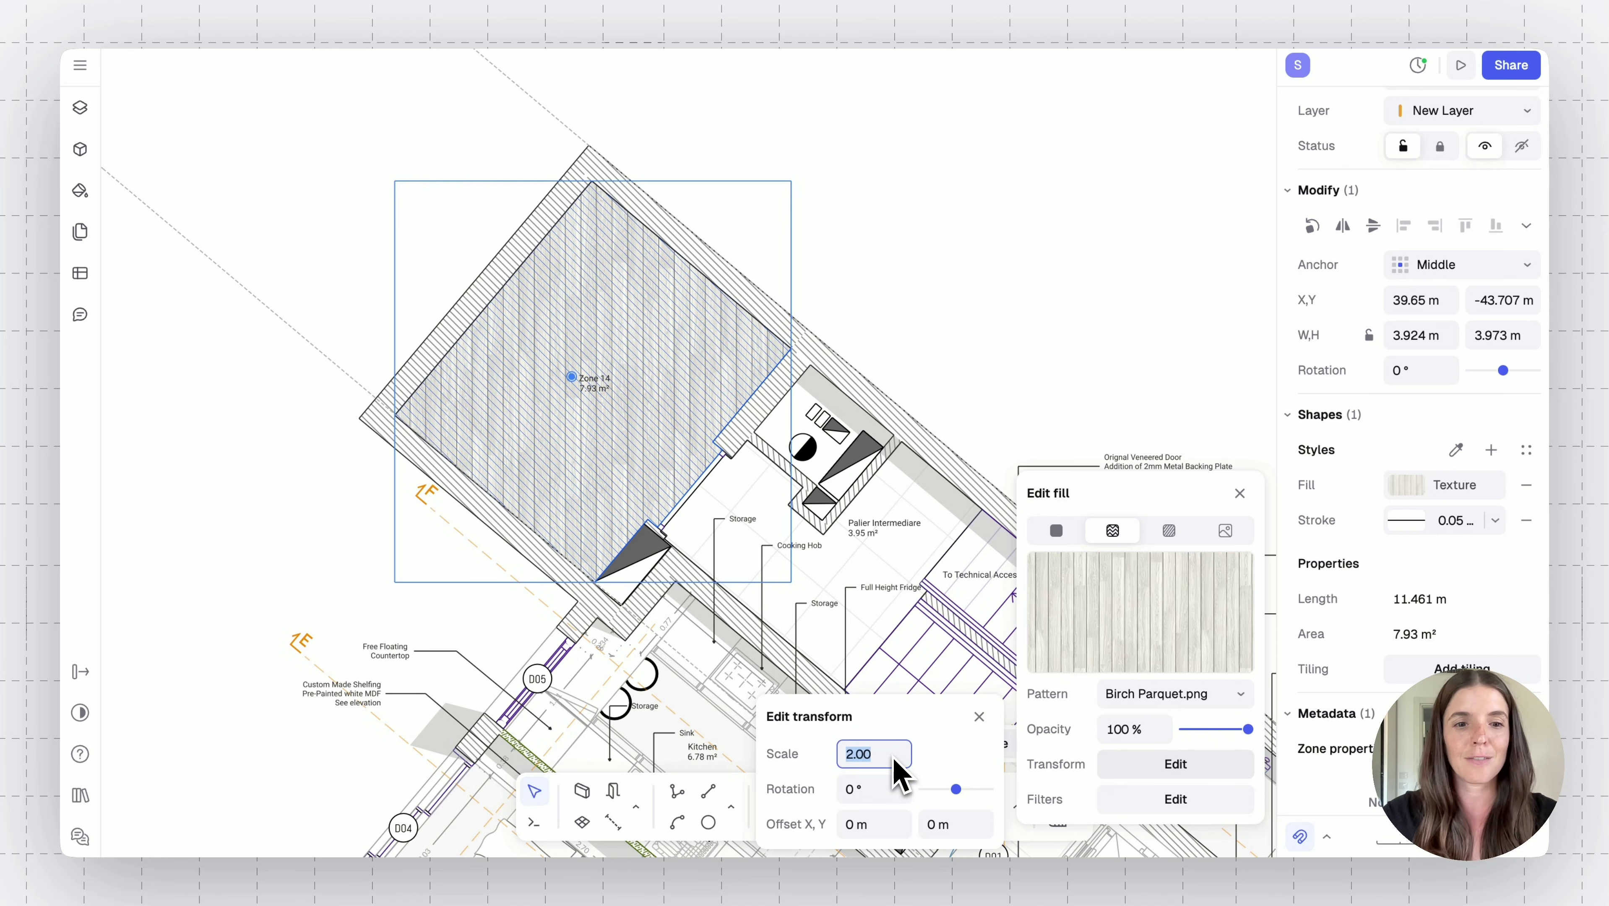
key("Return")
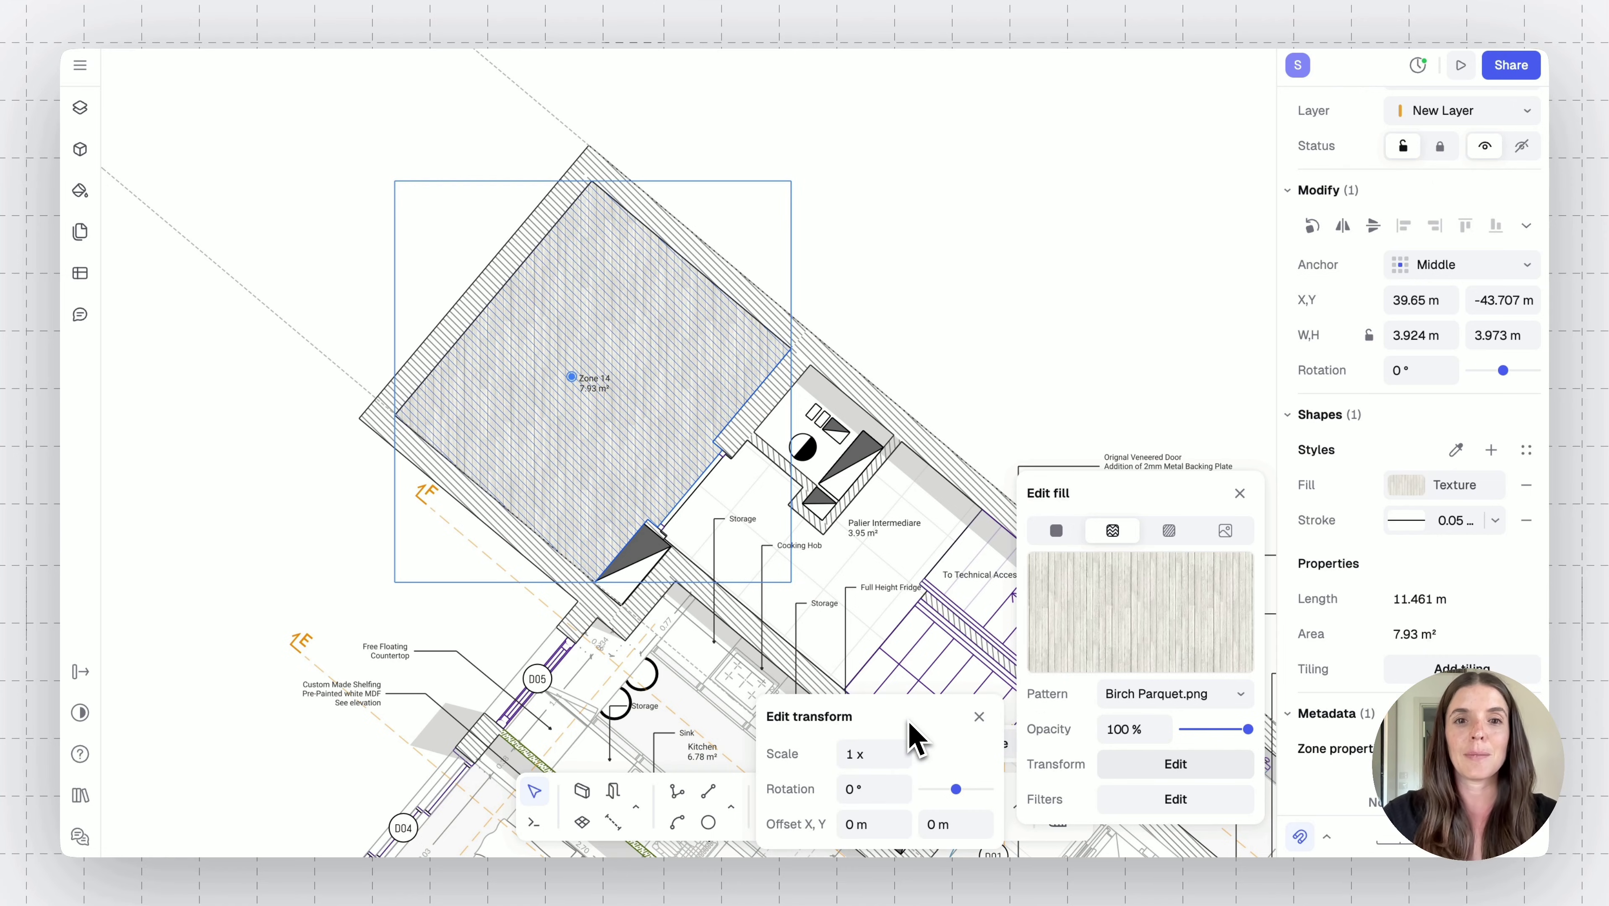
left_click(1148, 730)
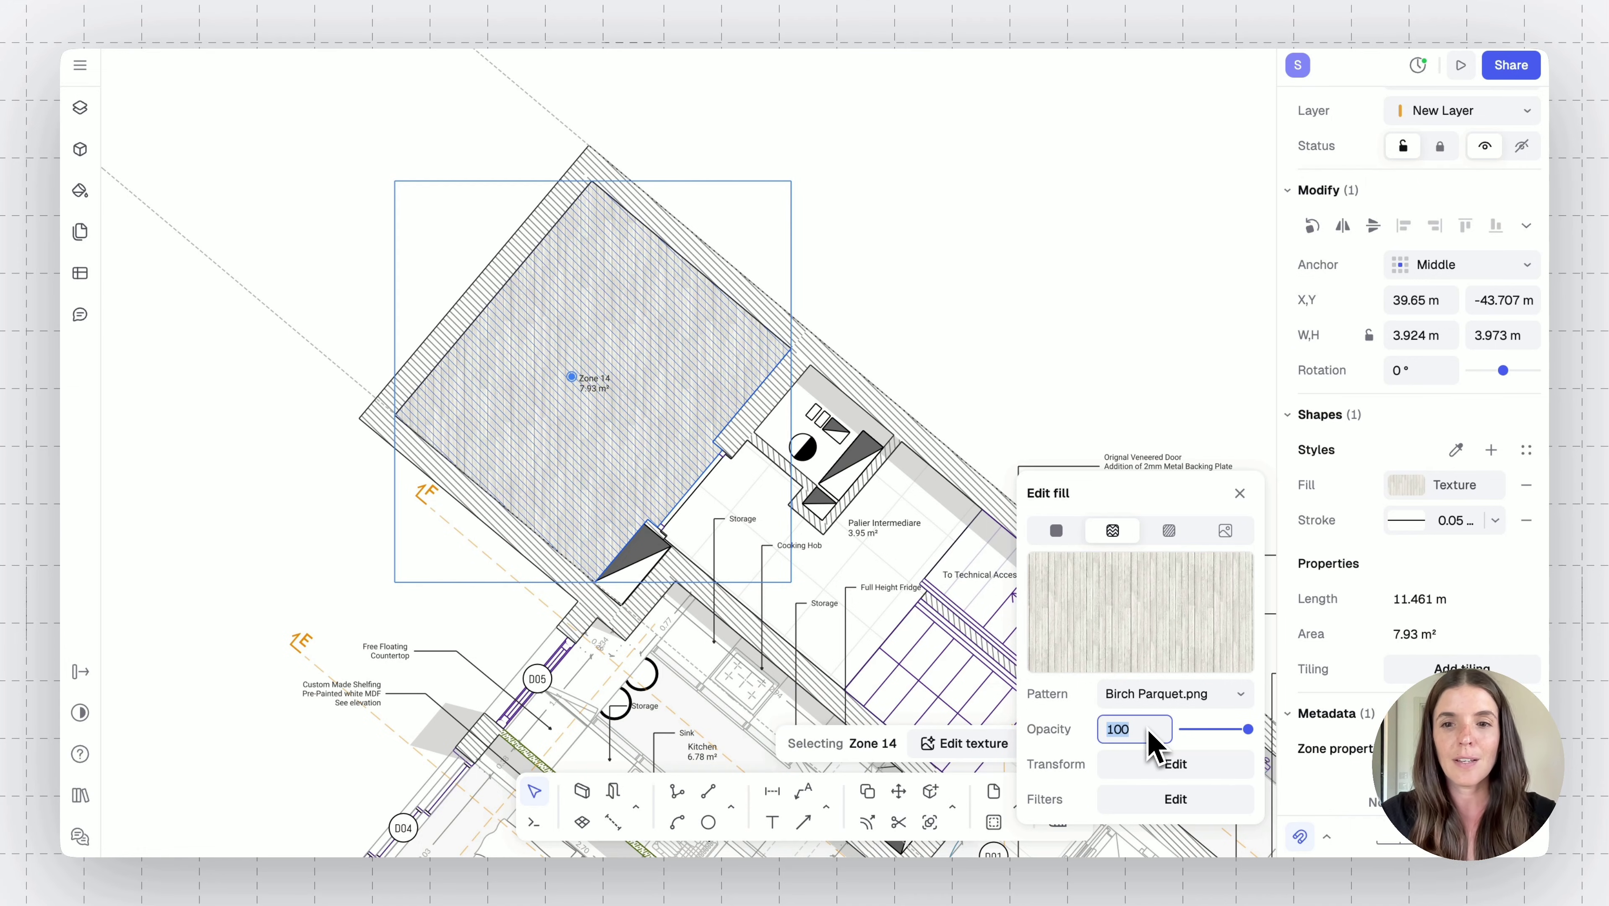
key("Return")
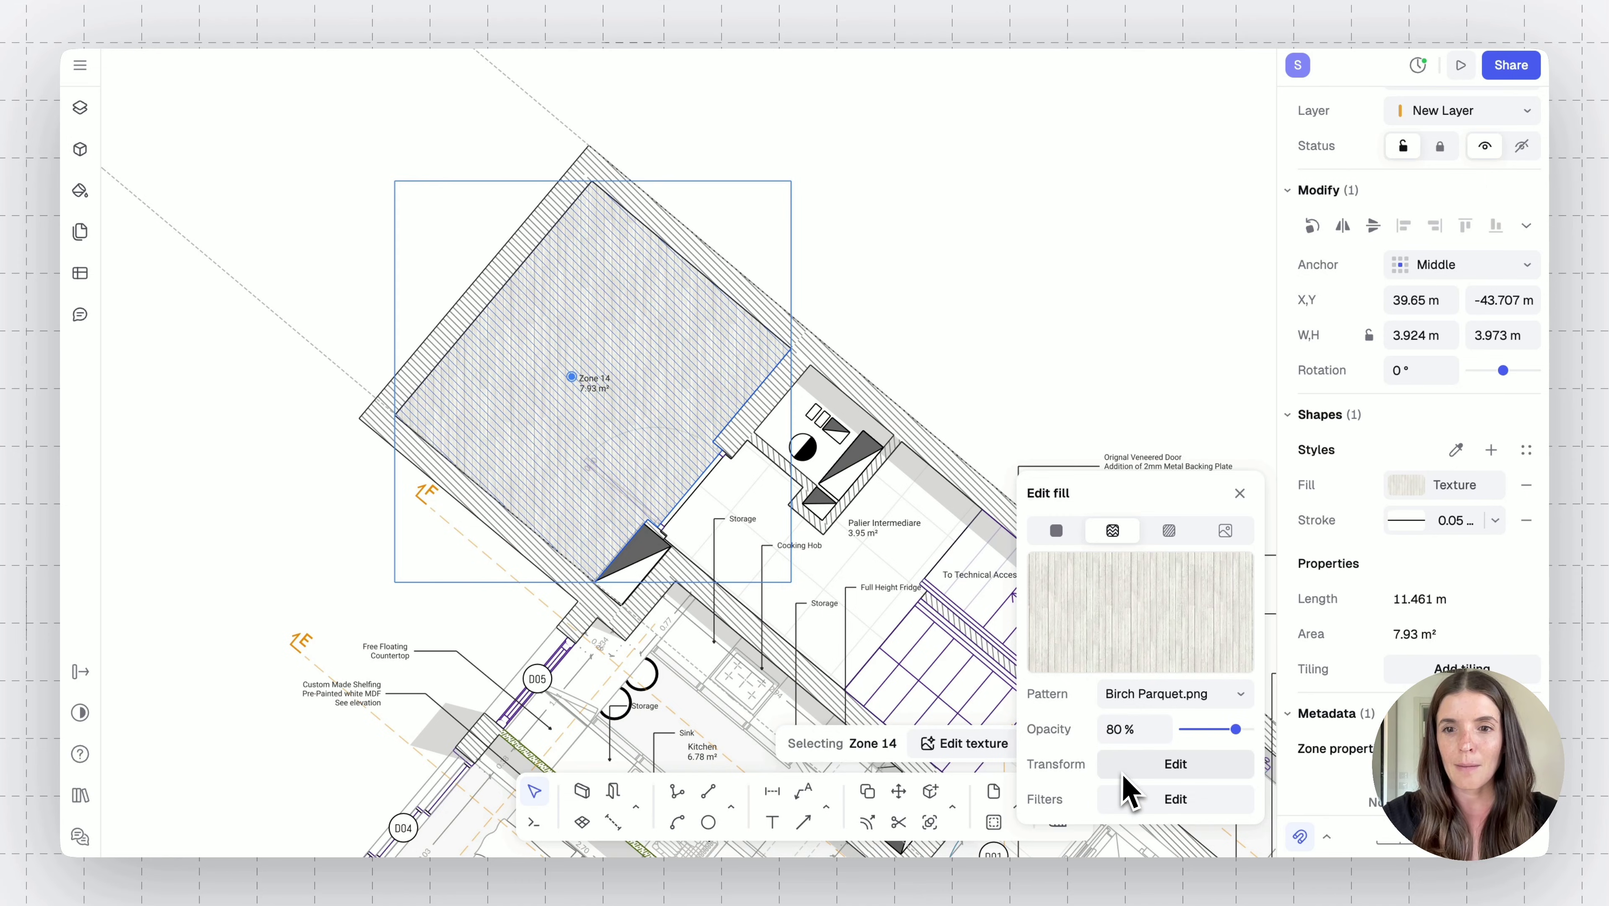
Rotate the parquet texture by 45°
left_click(1133, 767)
left_click(891, 805)
type("4")
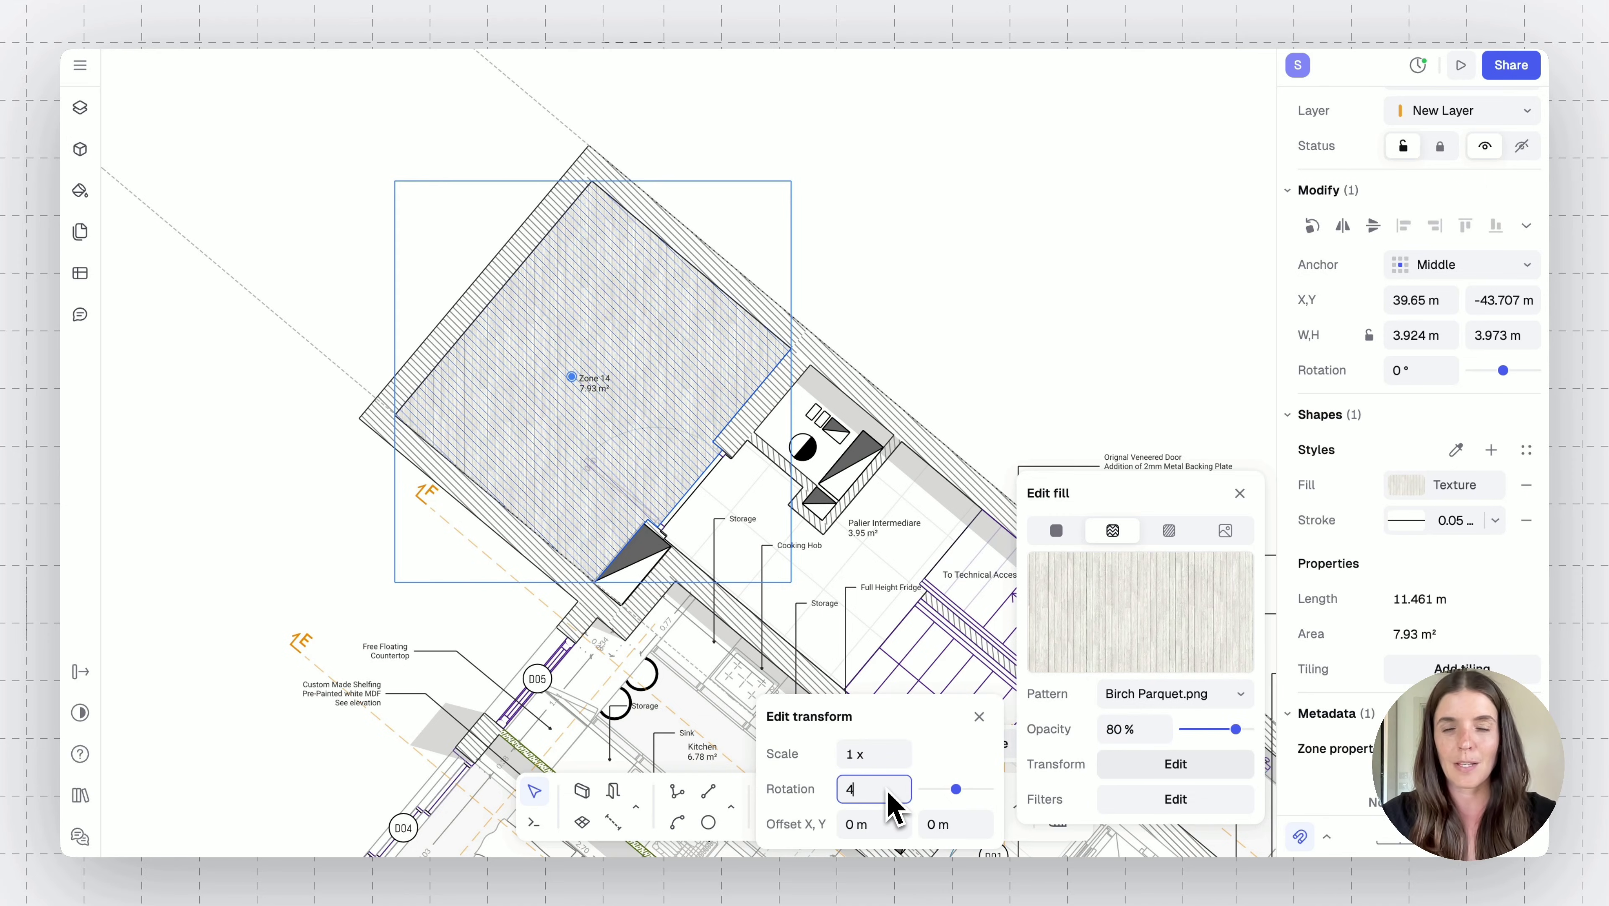
type("5")
key("Return")
left_click(424, 557)
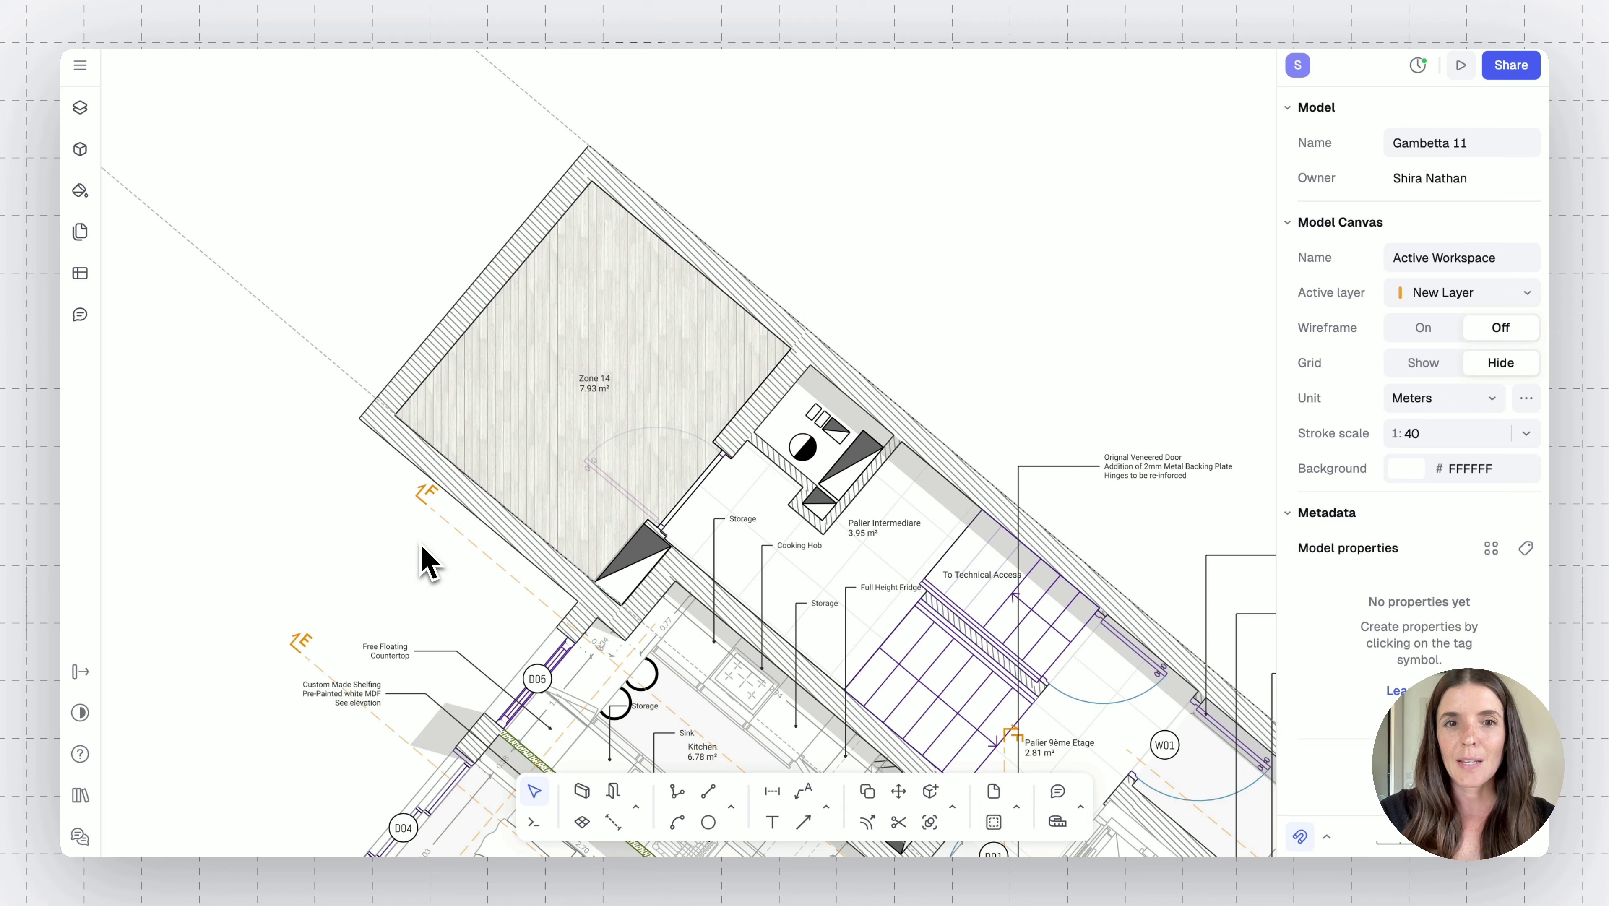
Rename Zone 14 to 'Entrance'
left_click(521, 424)
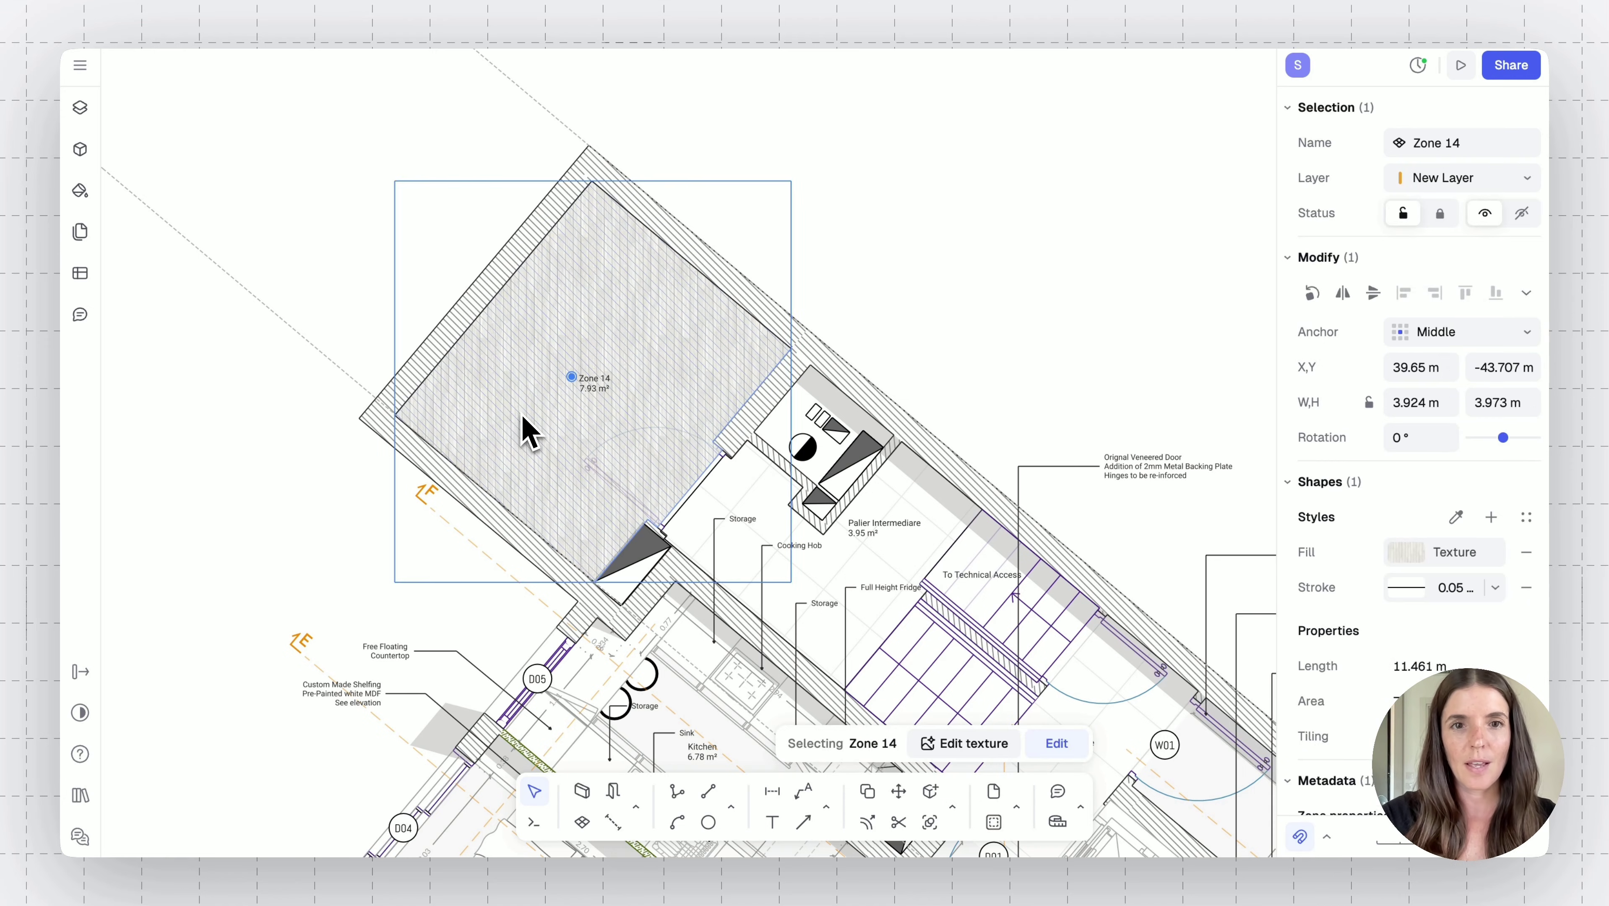
left_click(1473, 150)
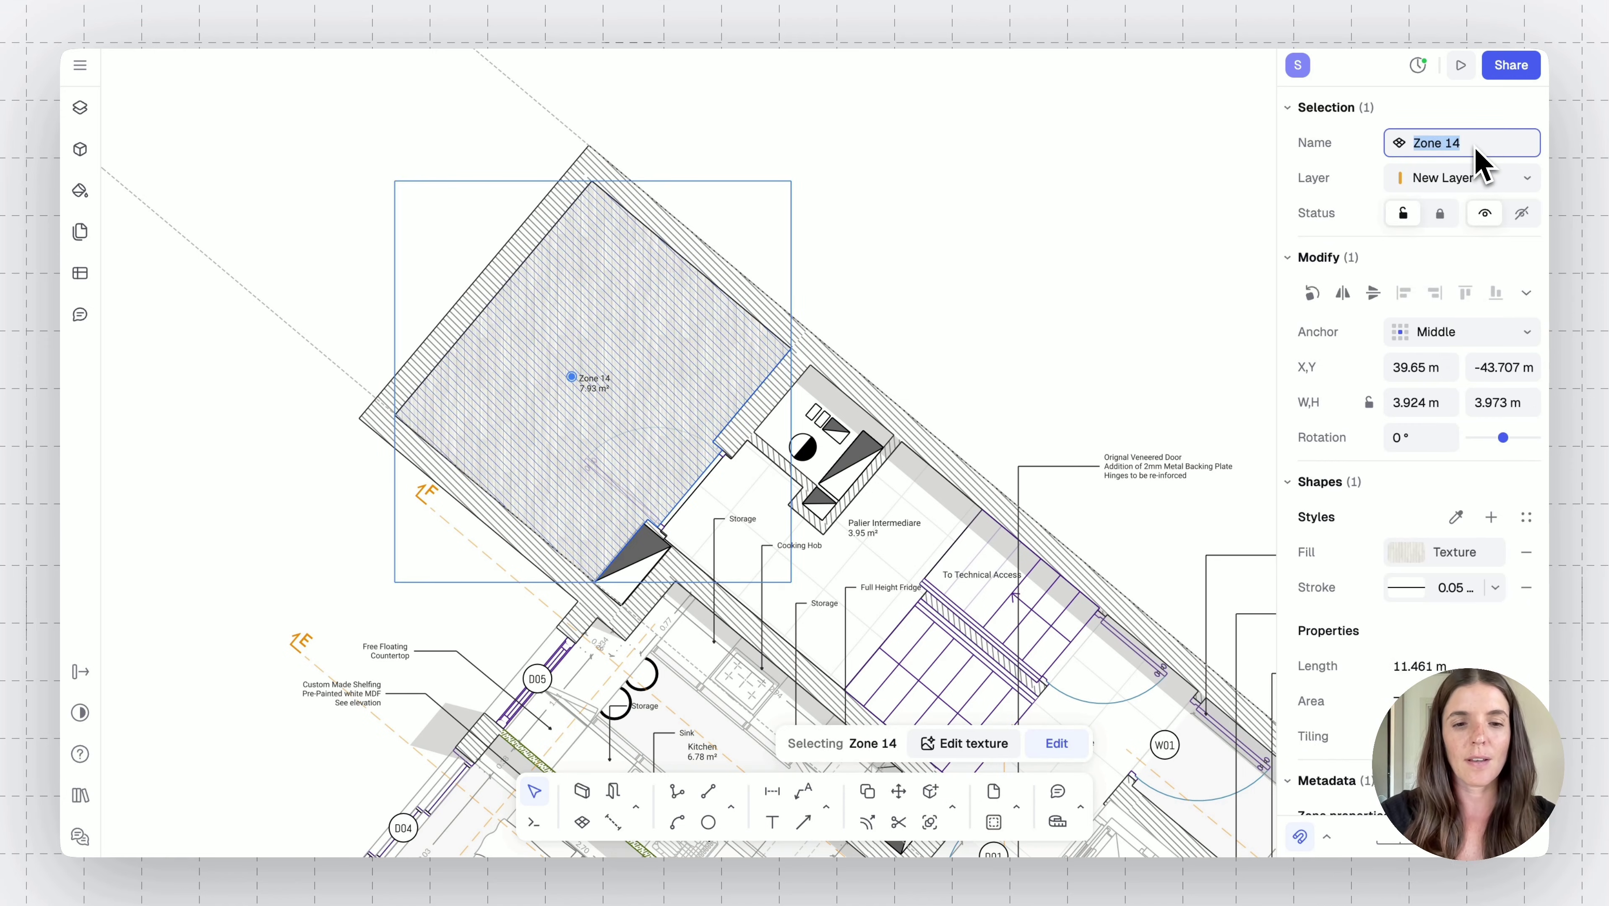
type("Entrance")
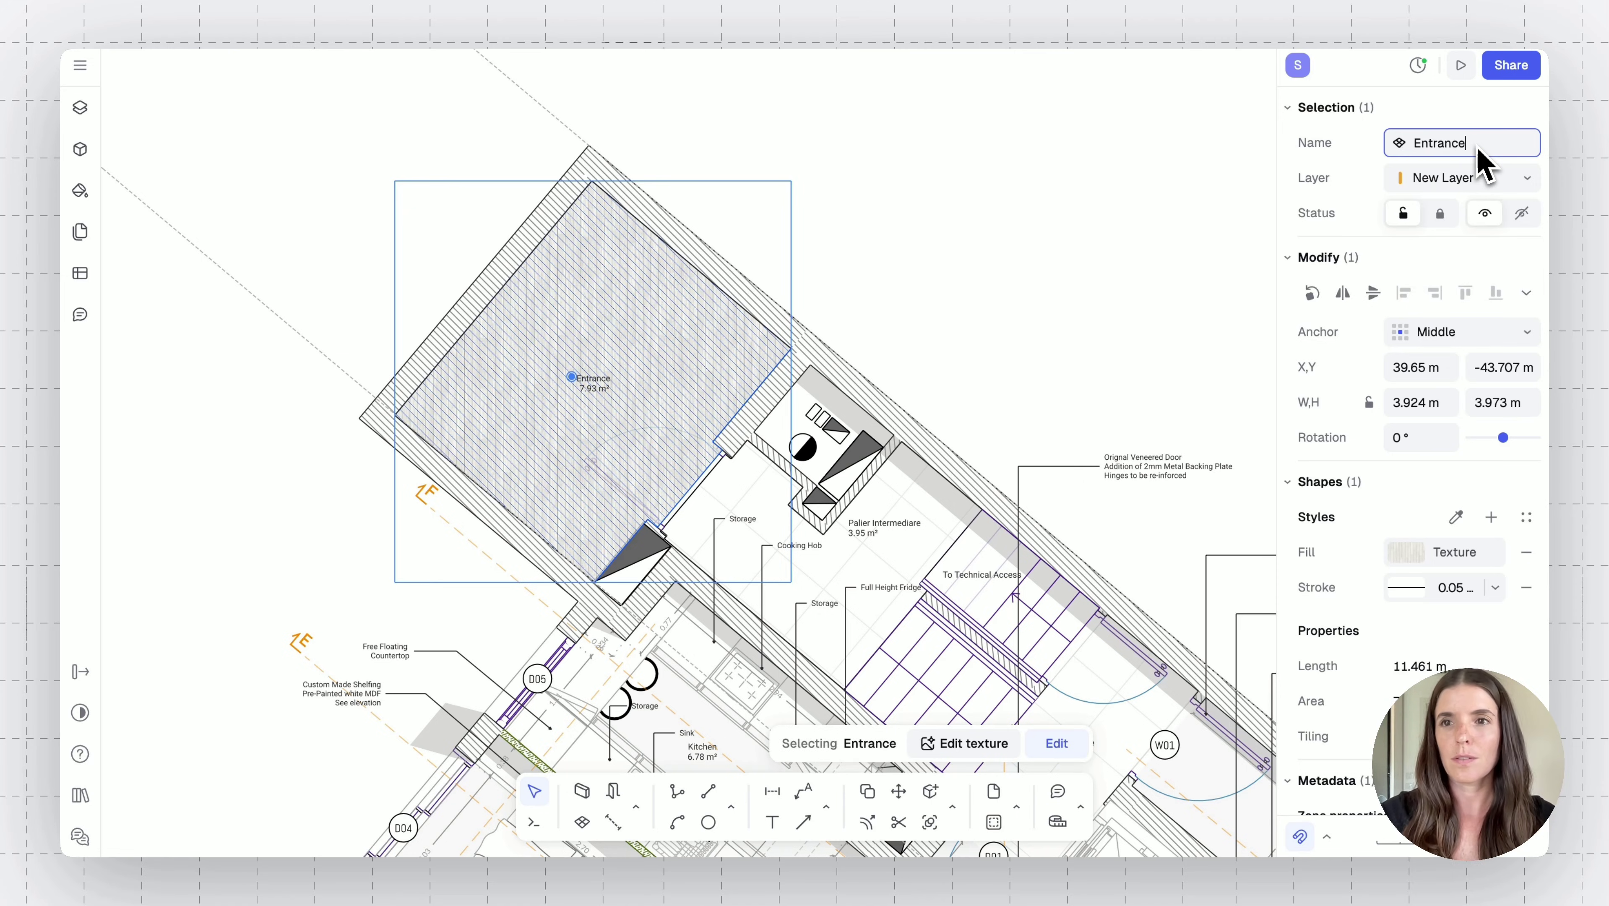
left_click(1166, 275)
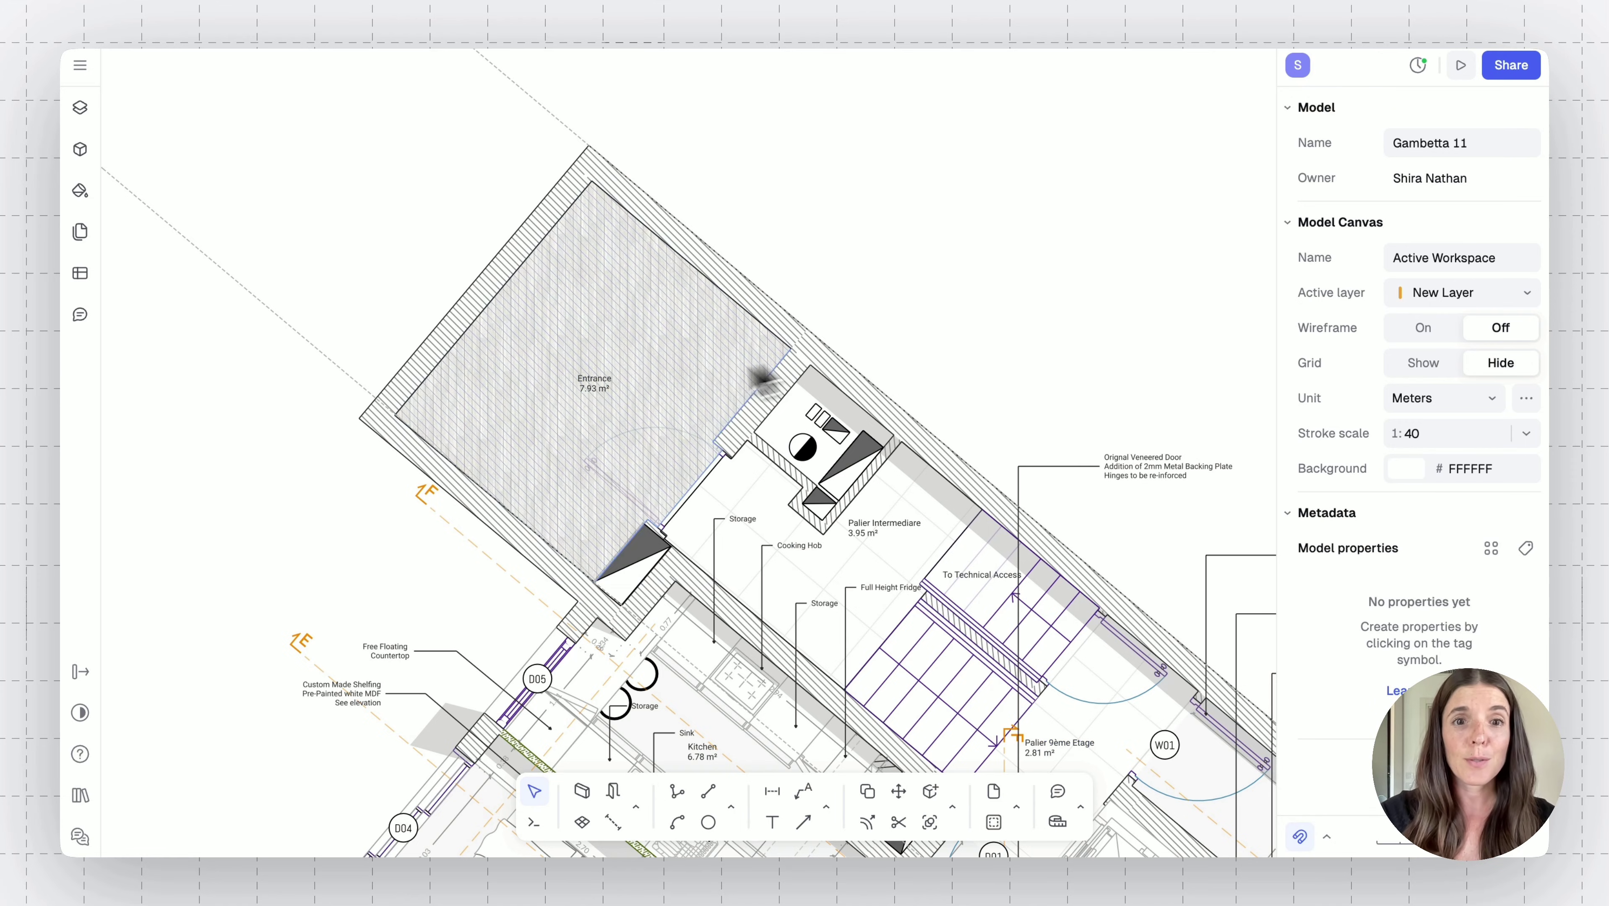
Set the Entrance area label's text size to 0.15 m
left_click(601, 405)
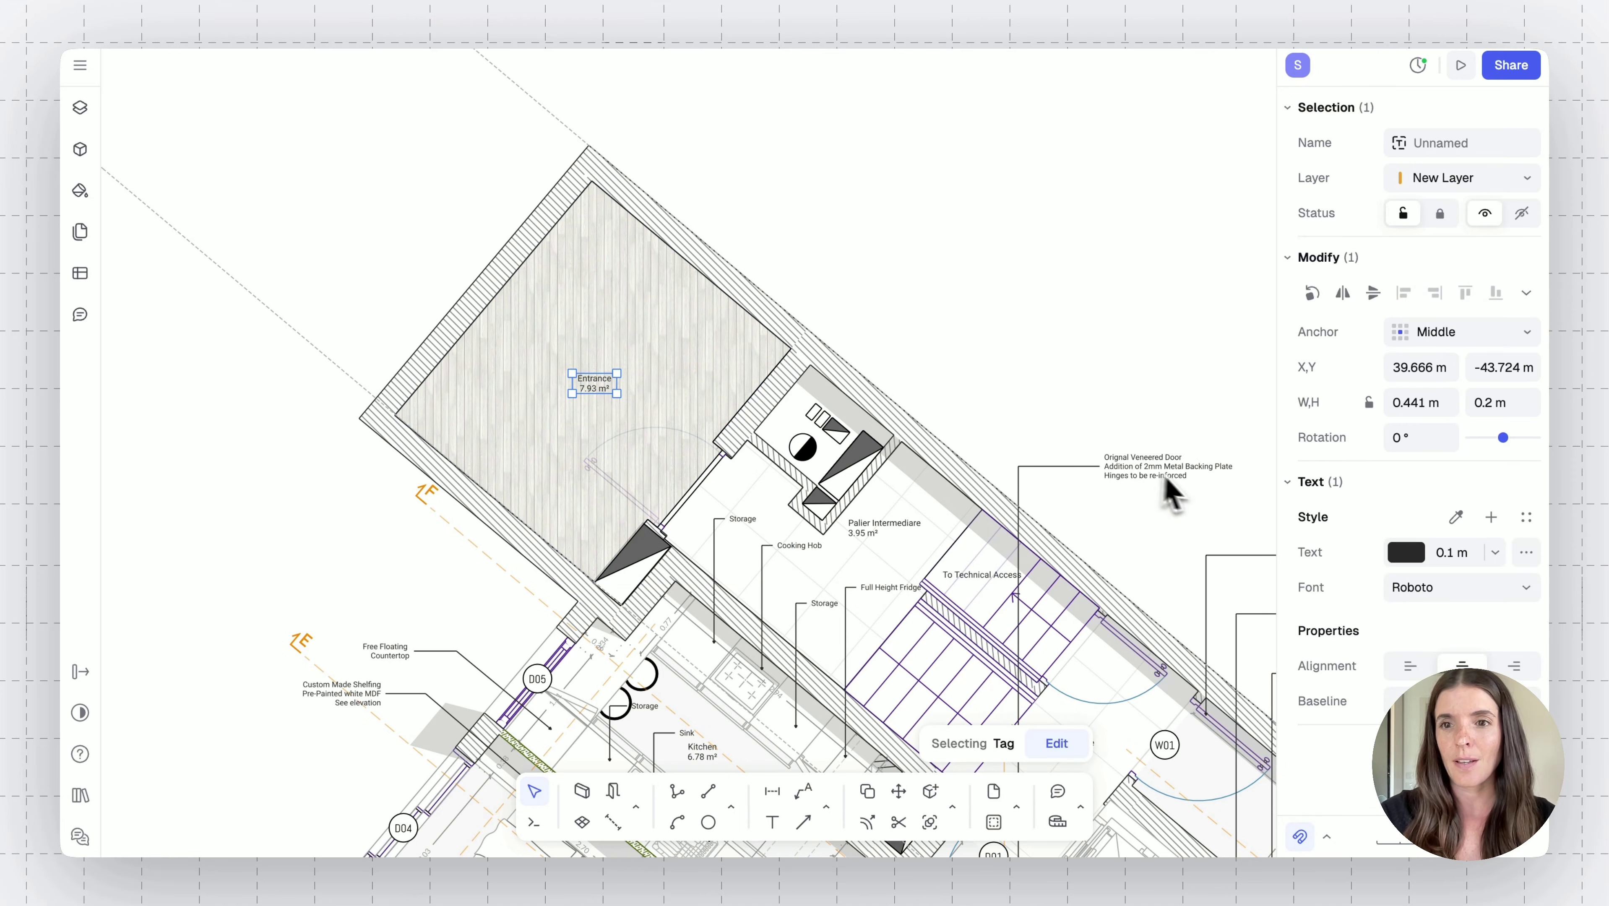
left_click(1496, 553)
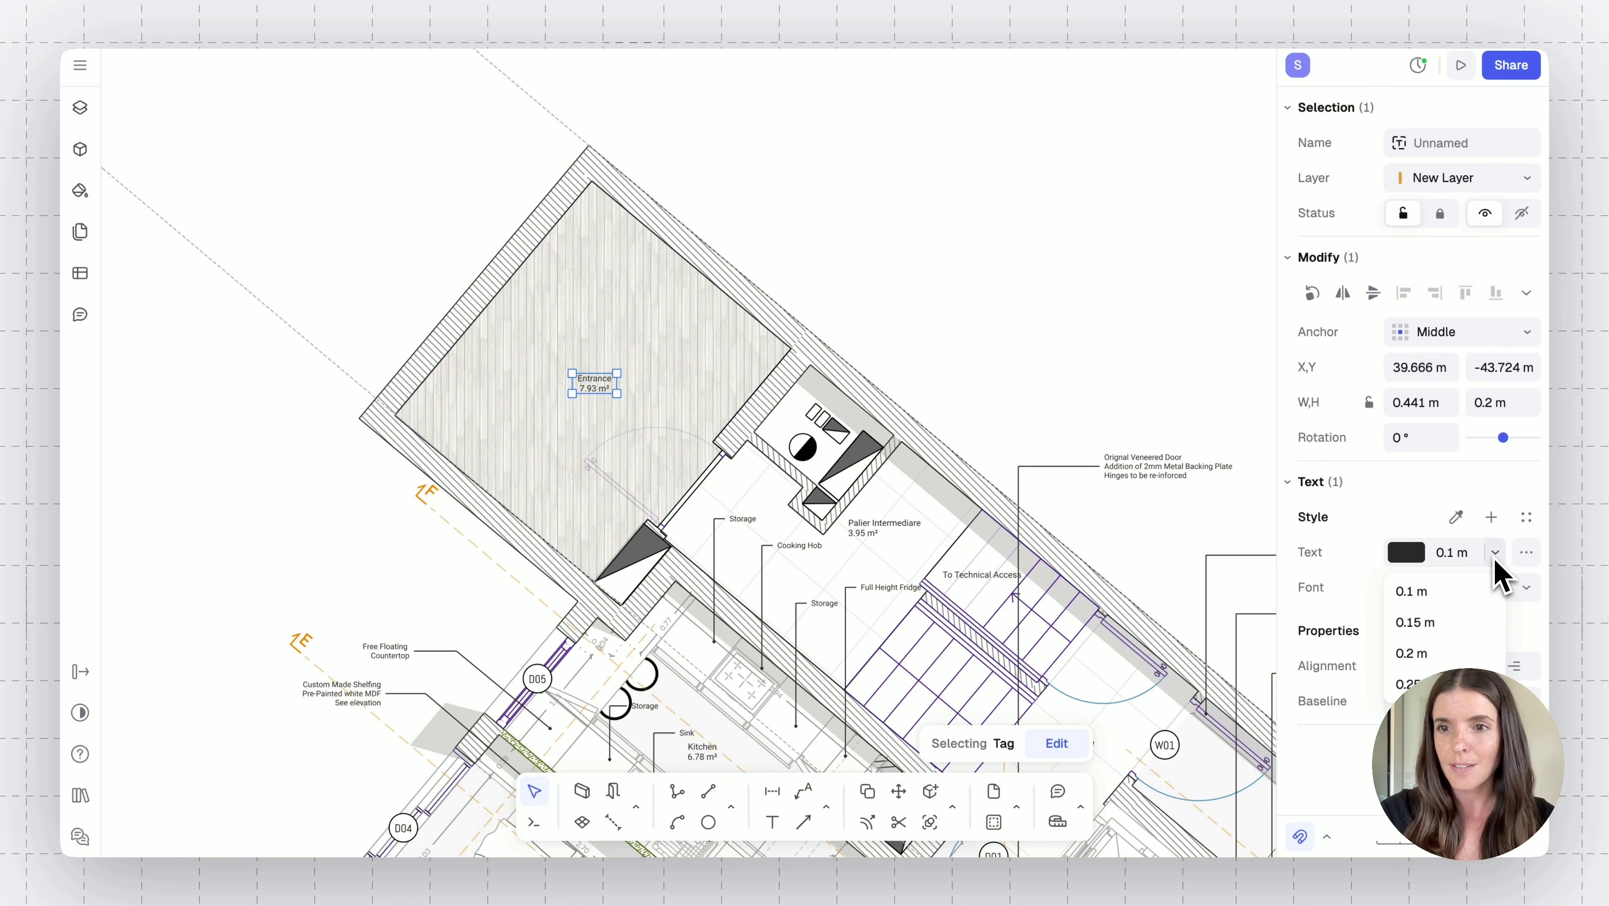
left_click(1450, 684)
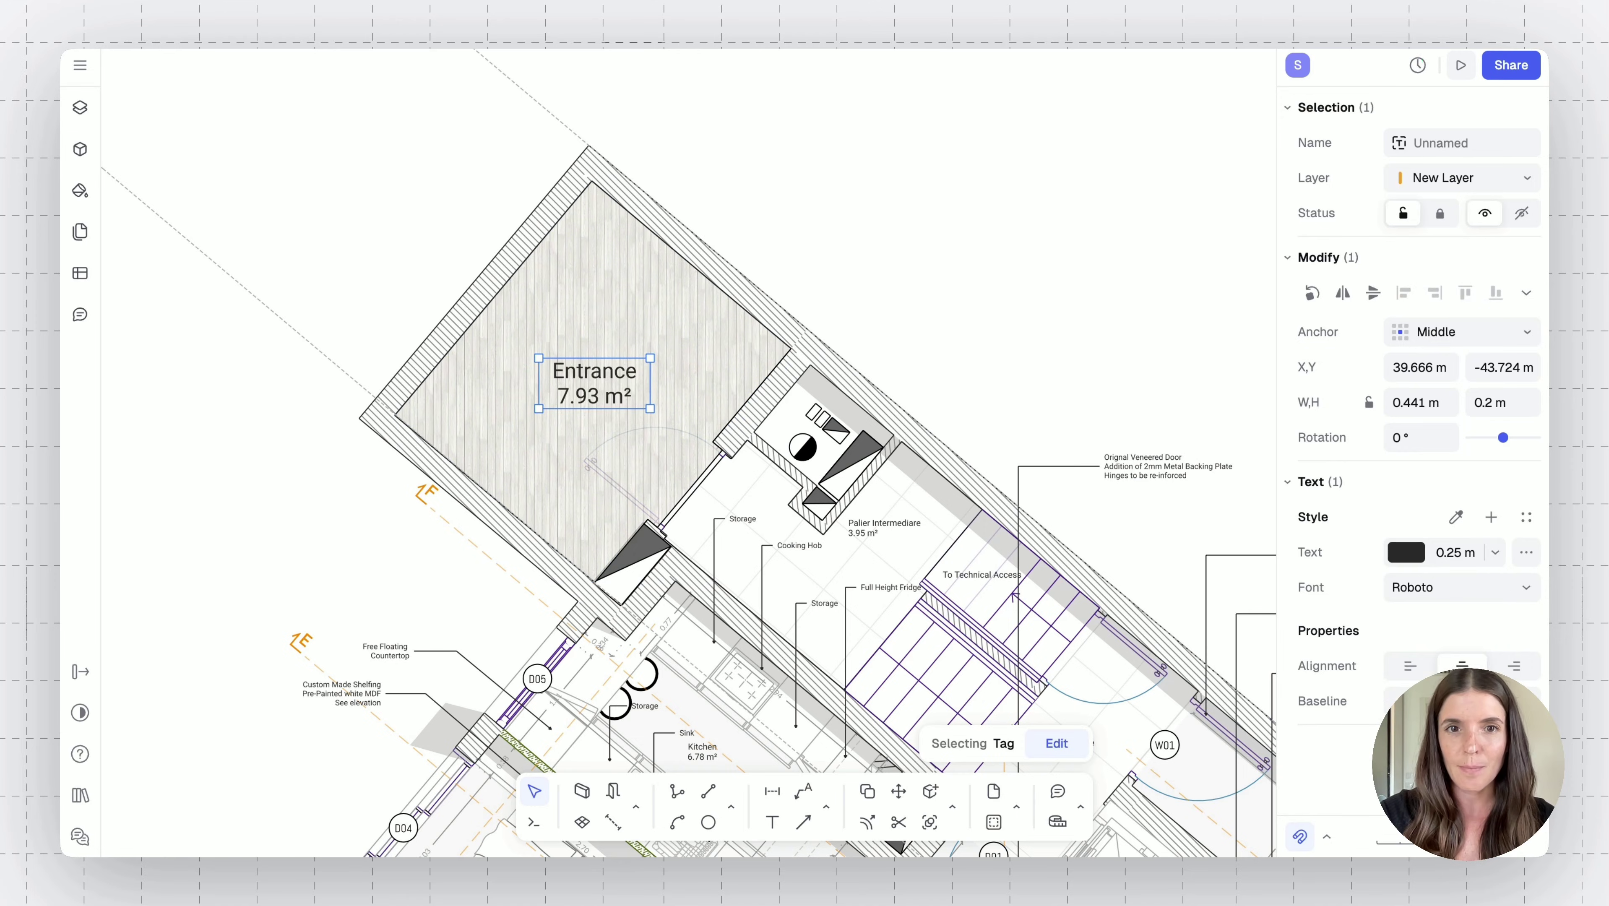
left_click(1496, 552)
left_click(1450, 652)
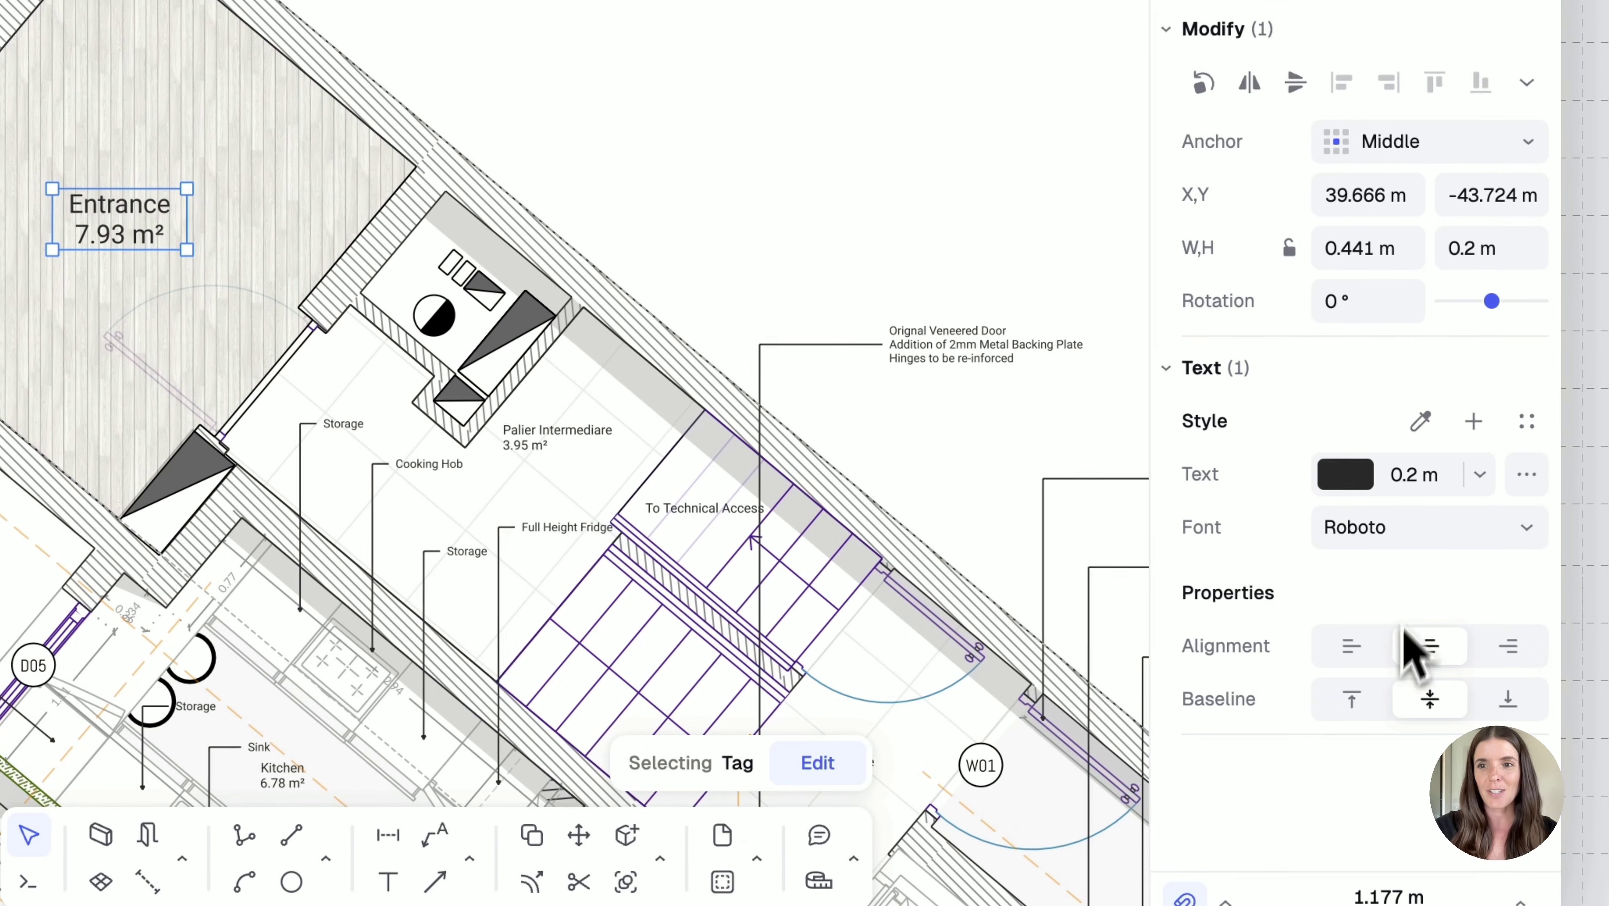
left_click(1482, 489)
left_click(1431, 578)
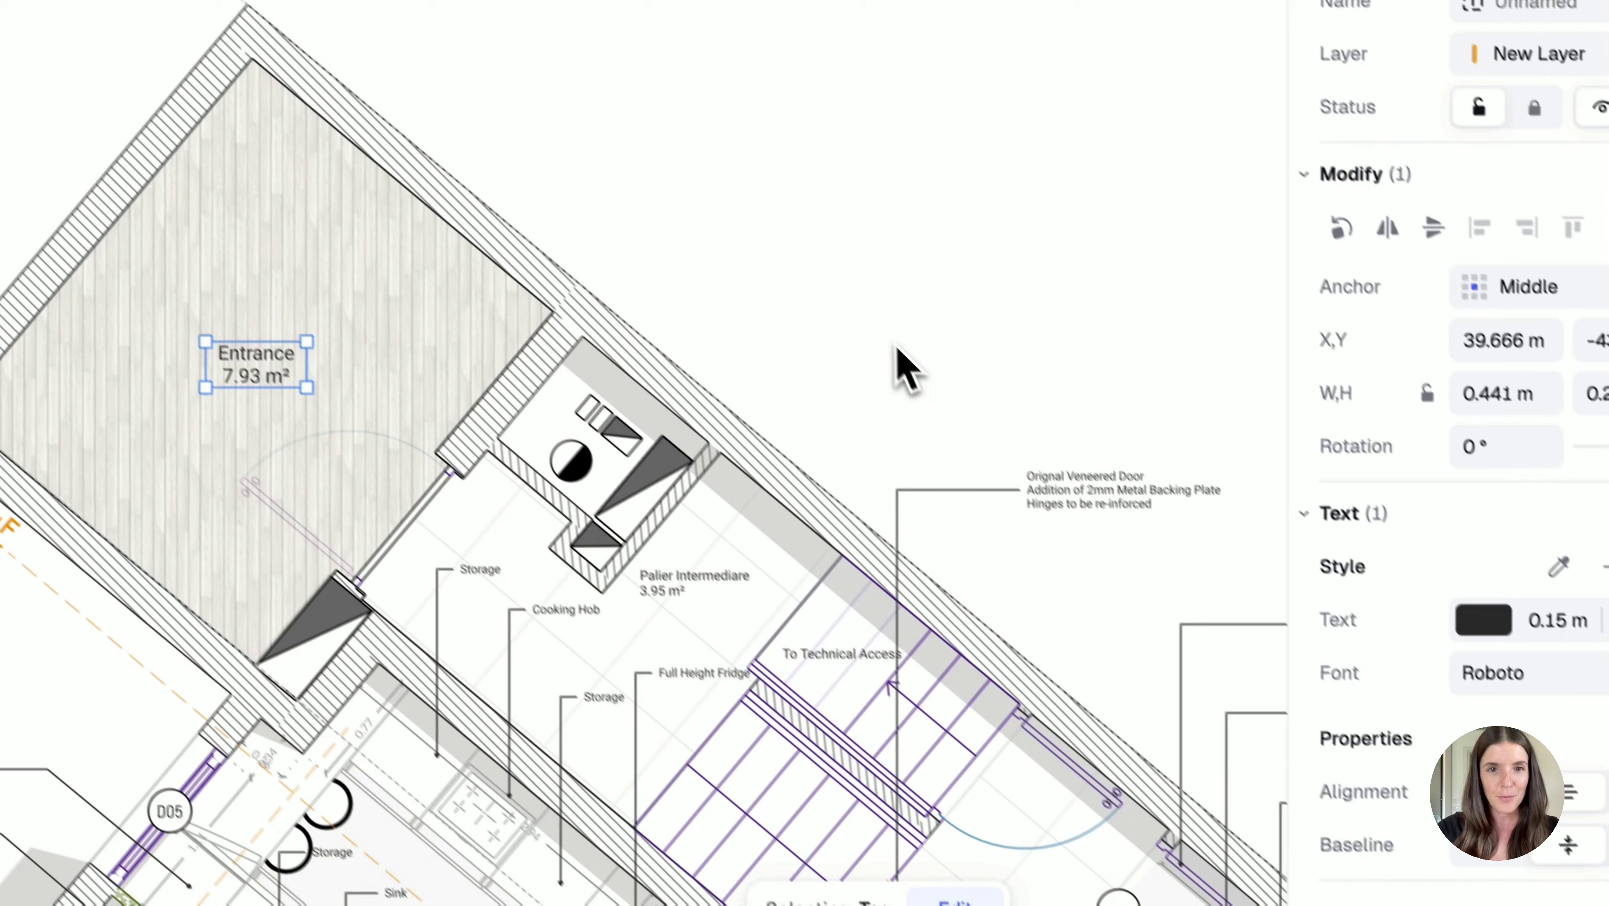
left_click(844, 225)
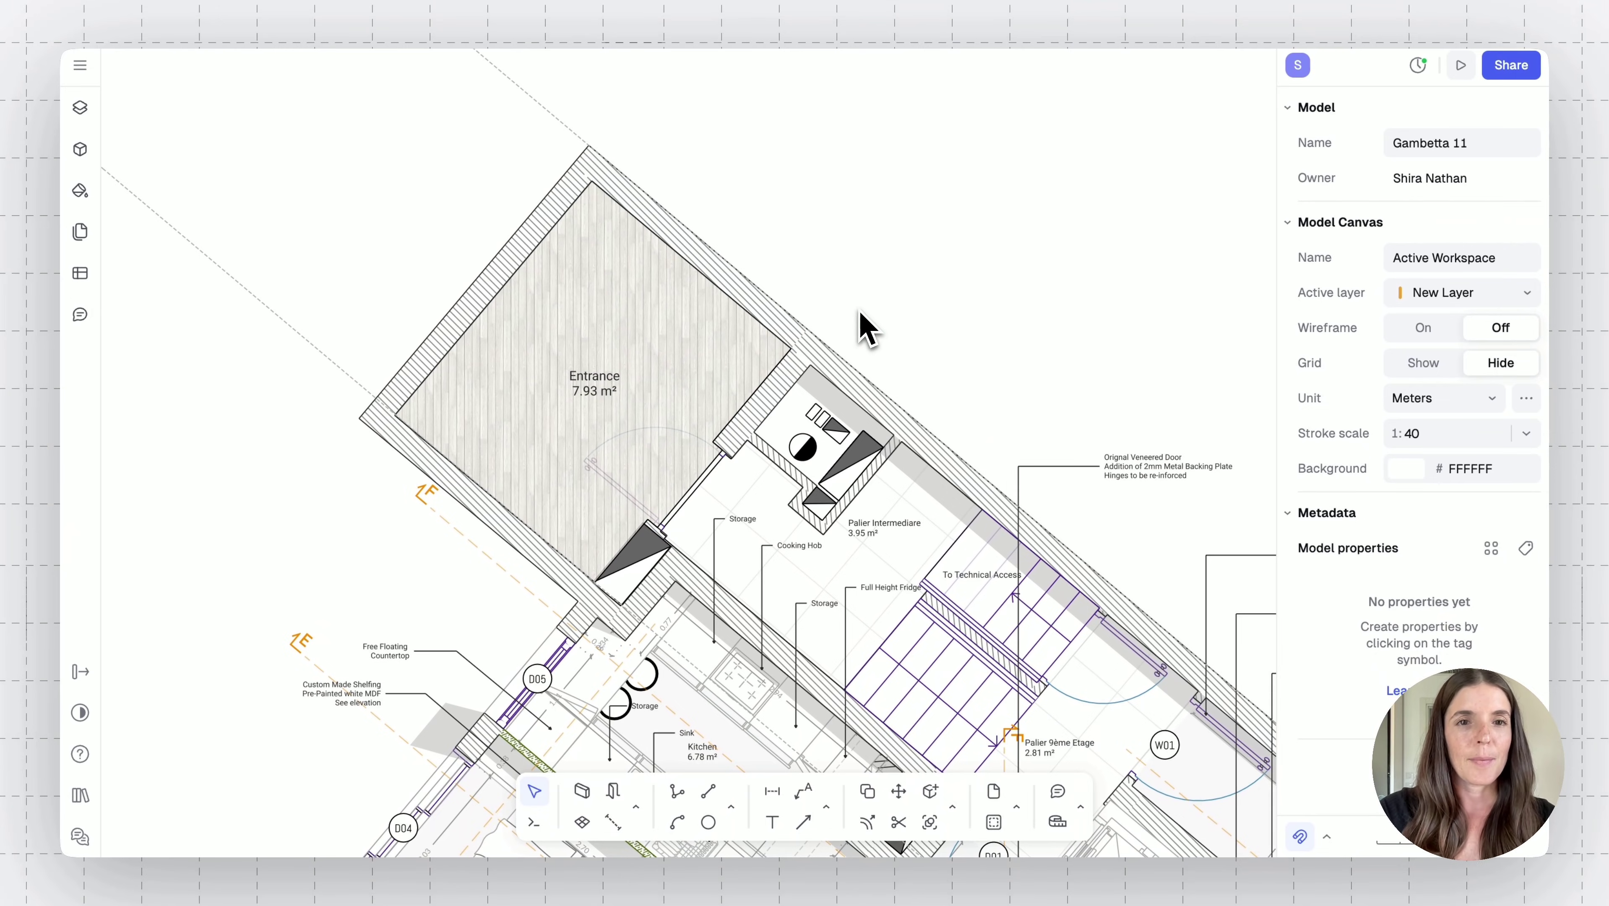
Show the Libraries tab of Blocks with My libraries and Org Libraries collapsed, ready to search
left_click(80, 150)
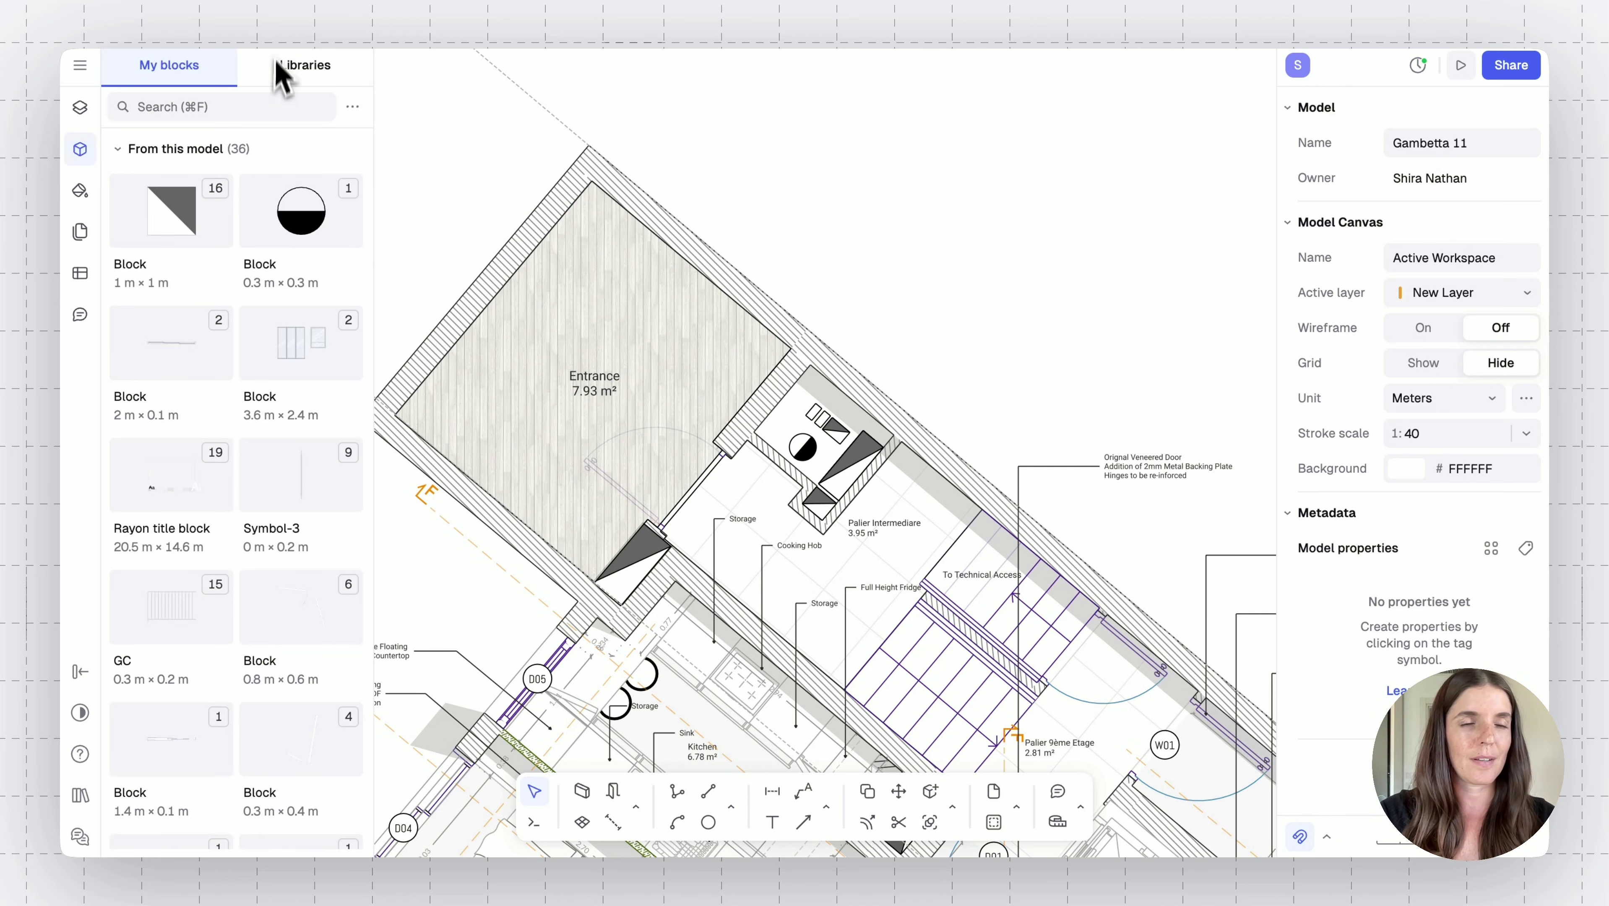
scroll(260, 343, "down", 10)
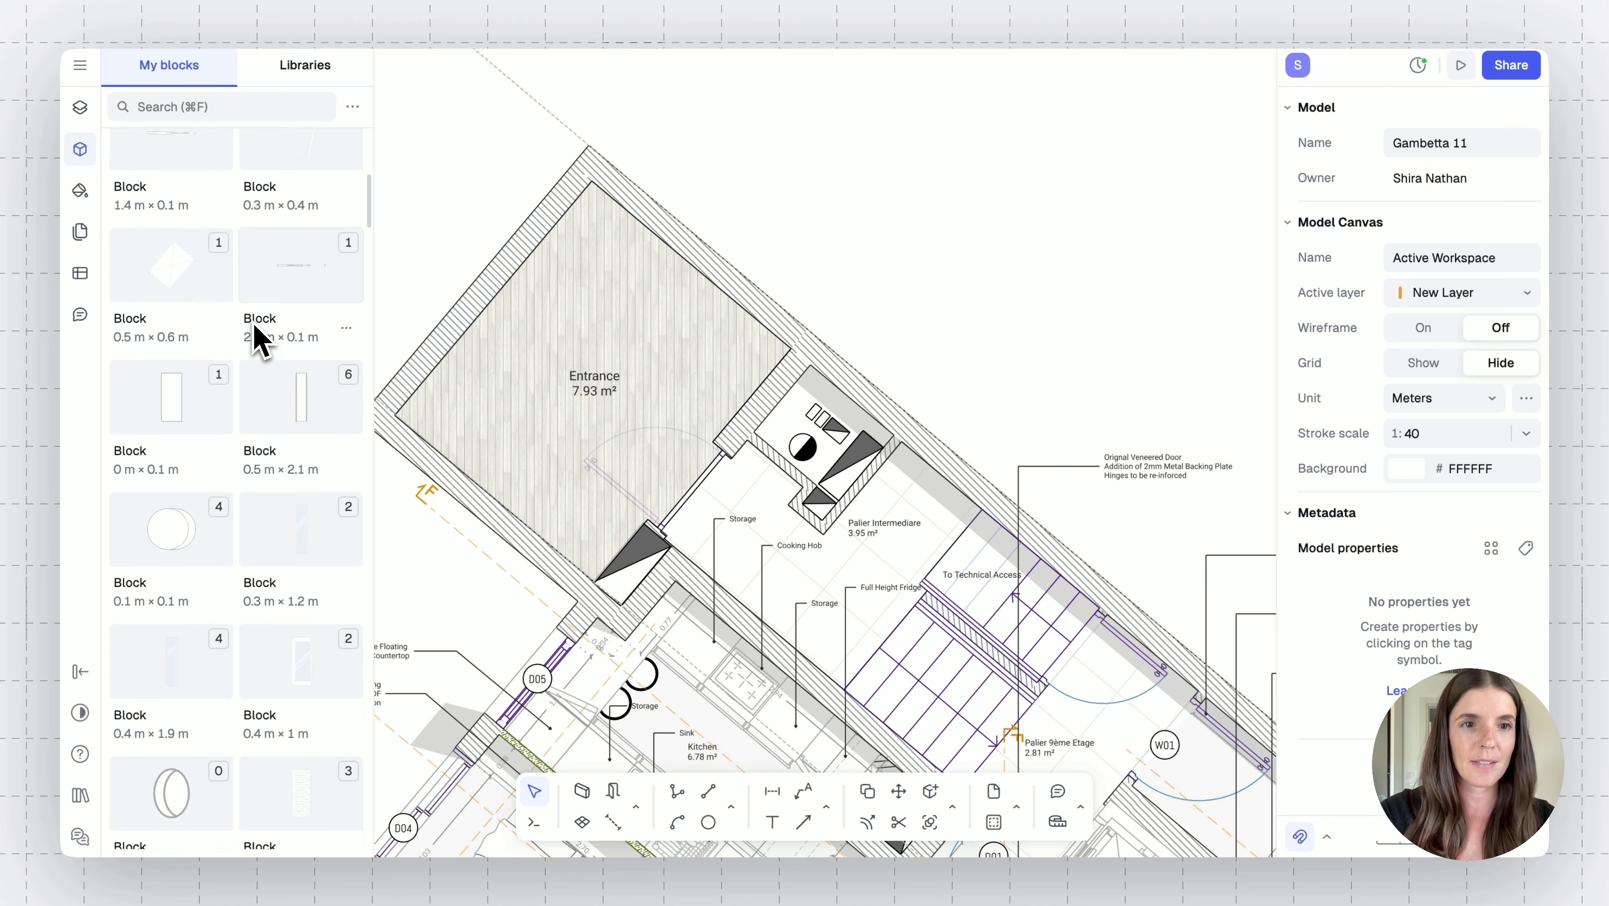
left_click(307, 68)
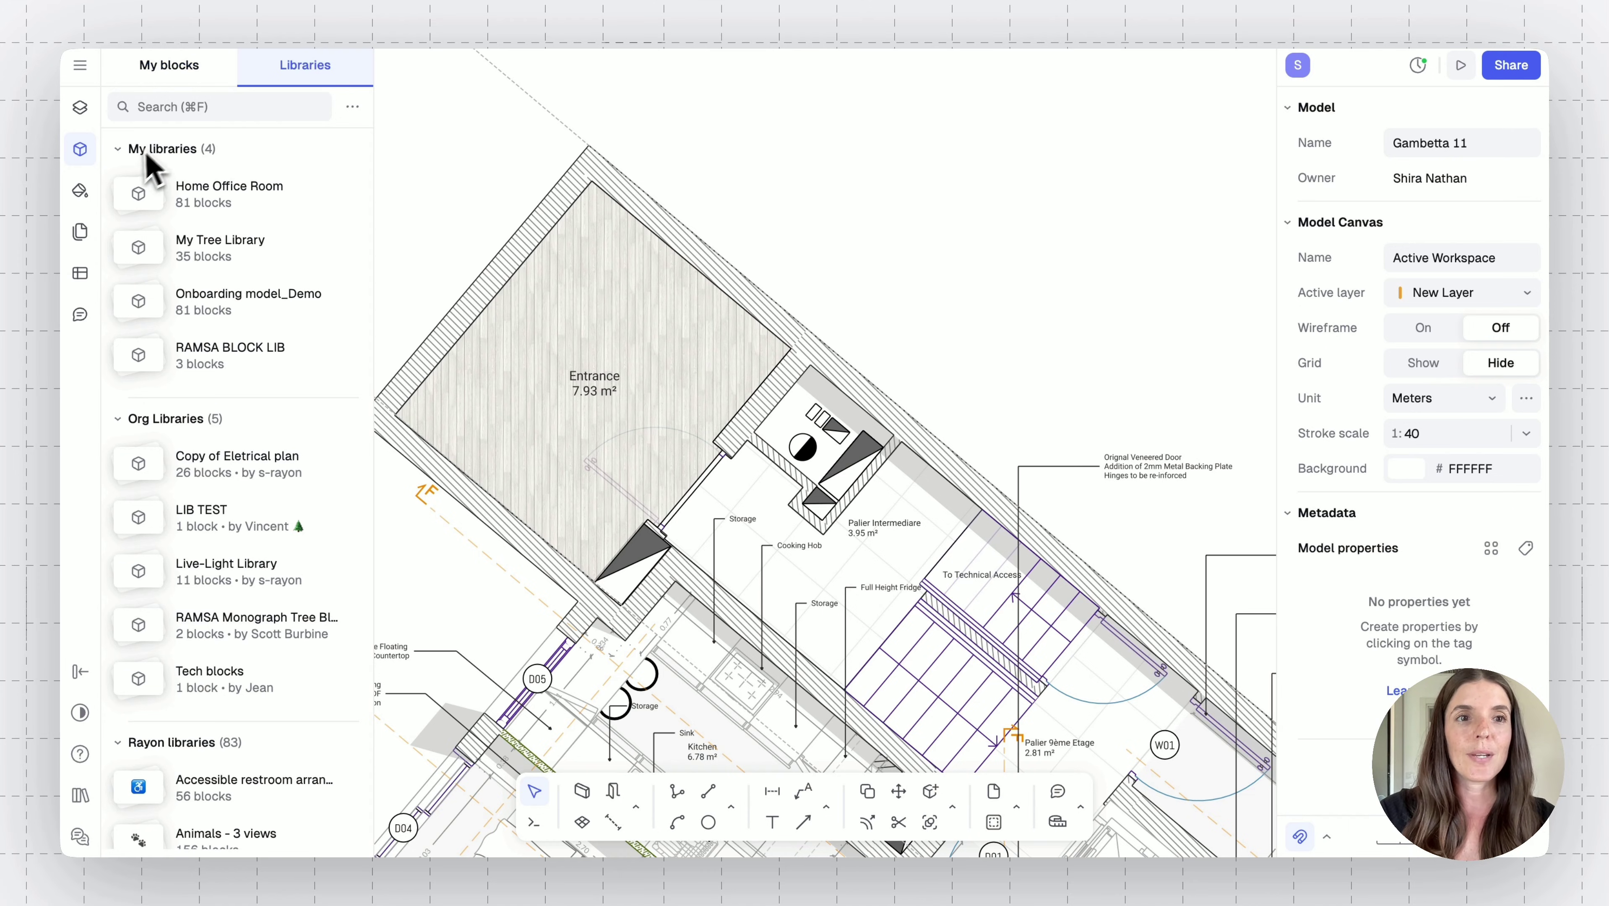
left_click(120, 150)
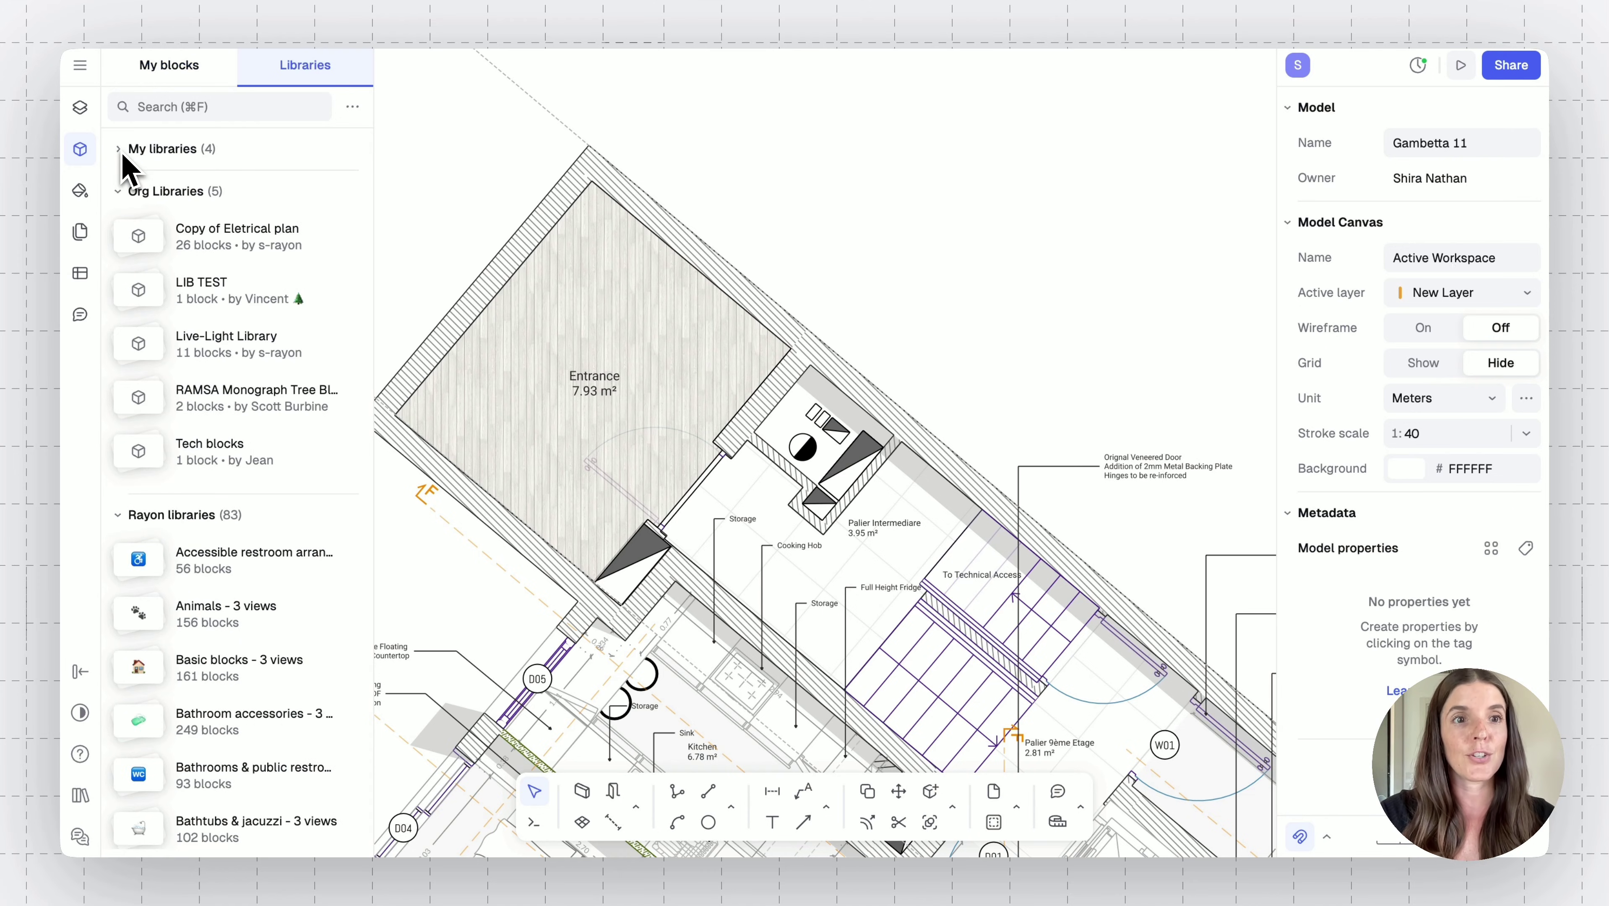
left_click(118, 192)
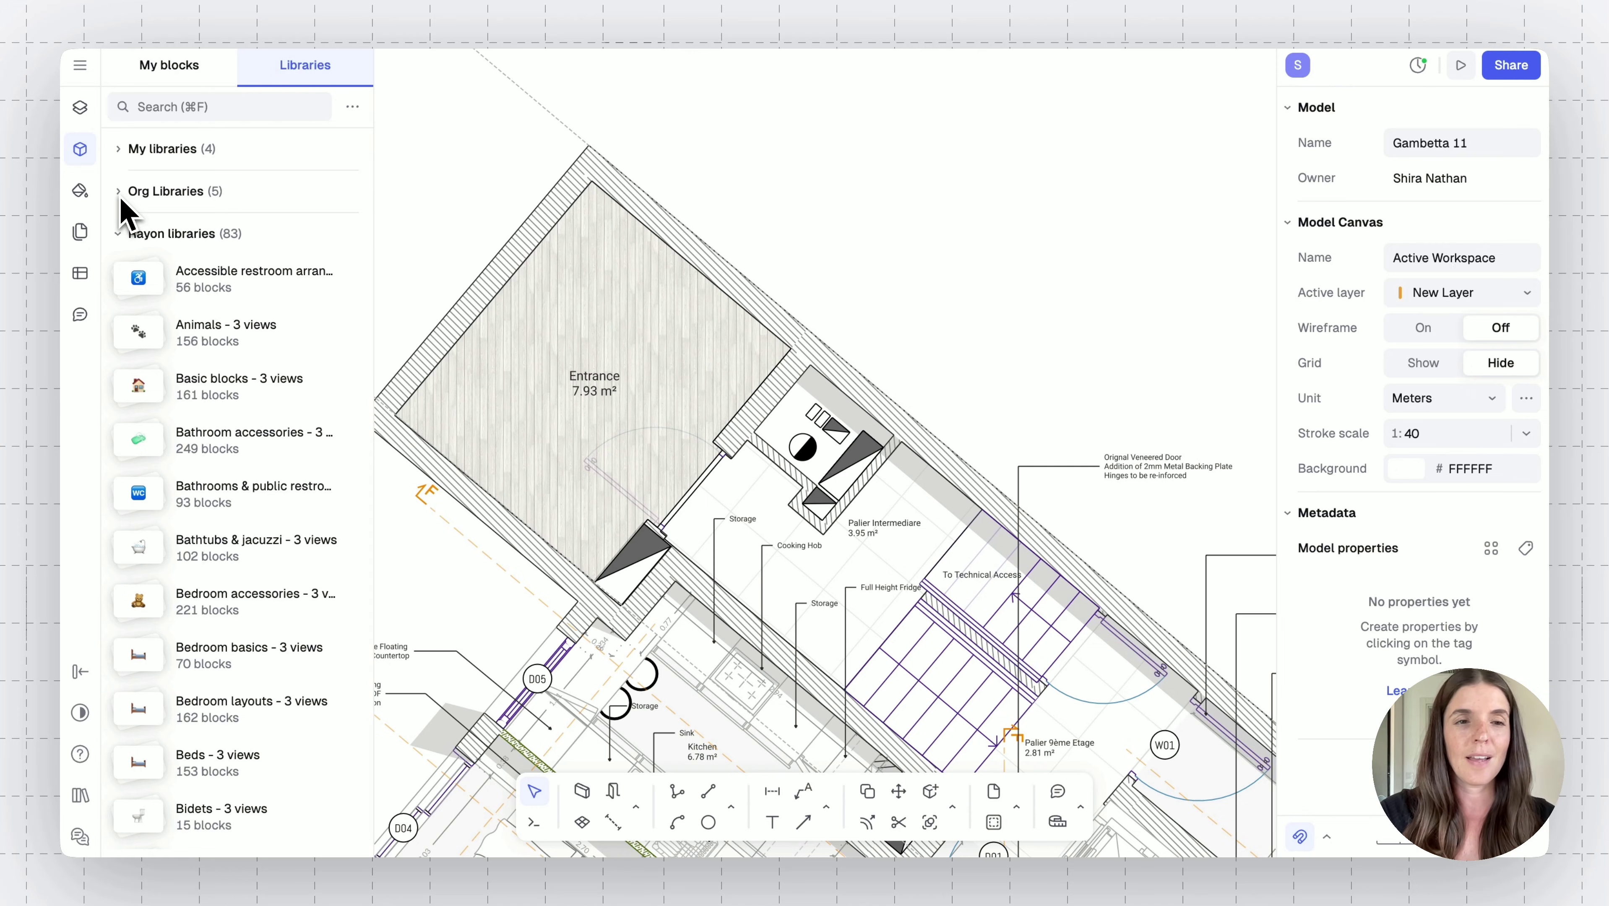
scroll(205, 406, "down", 15)
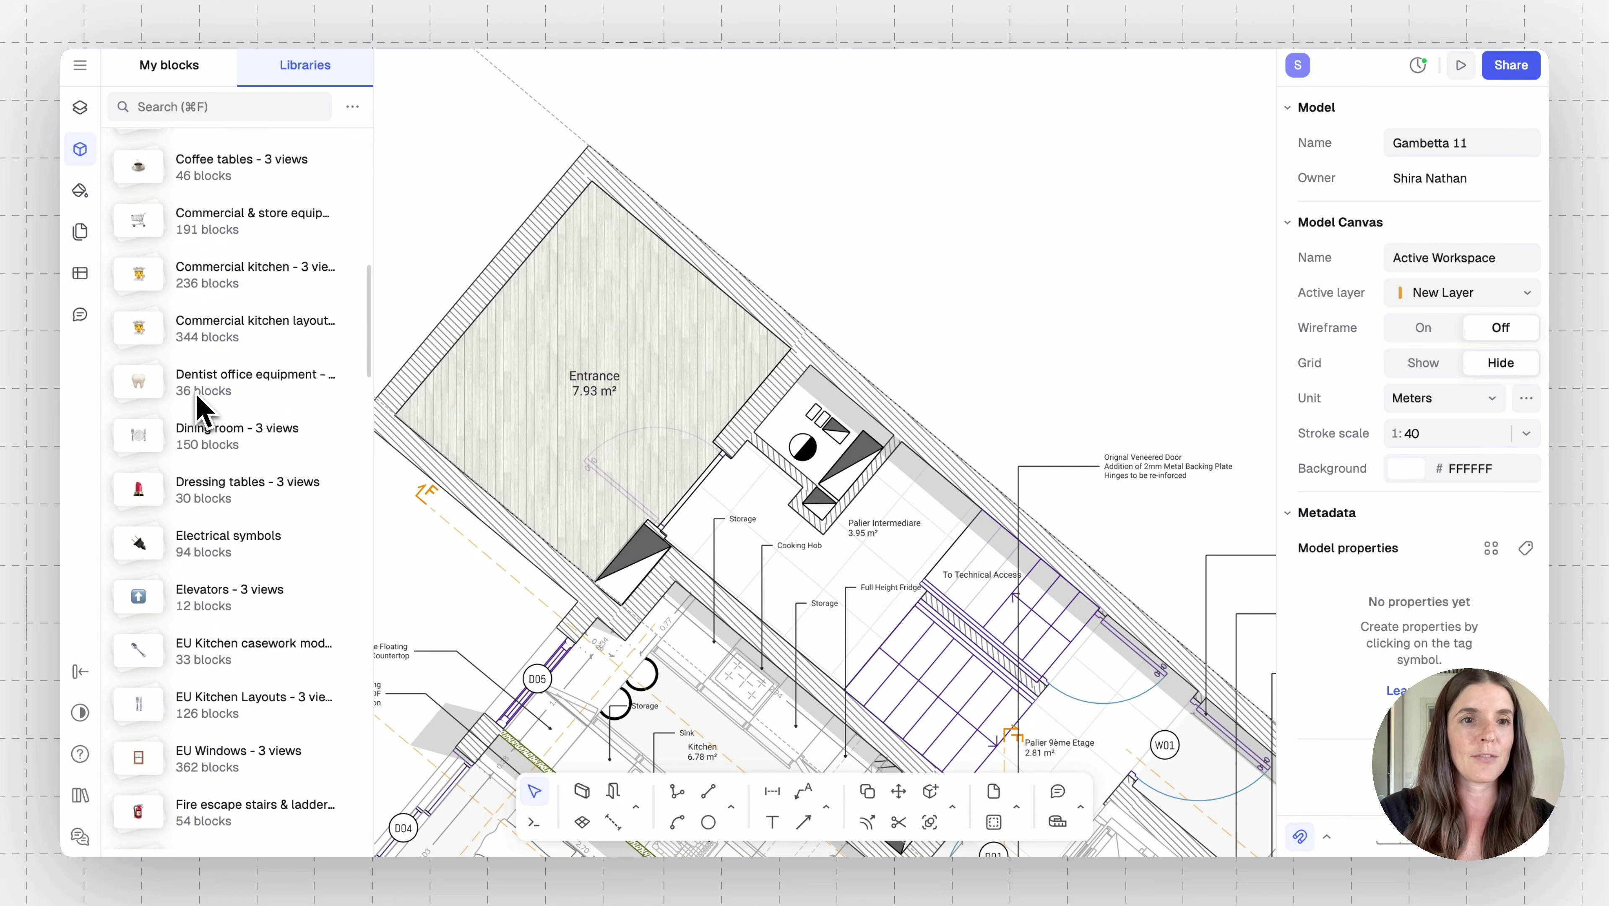
scroll(198, 410, "down", 10)
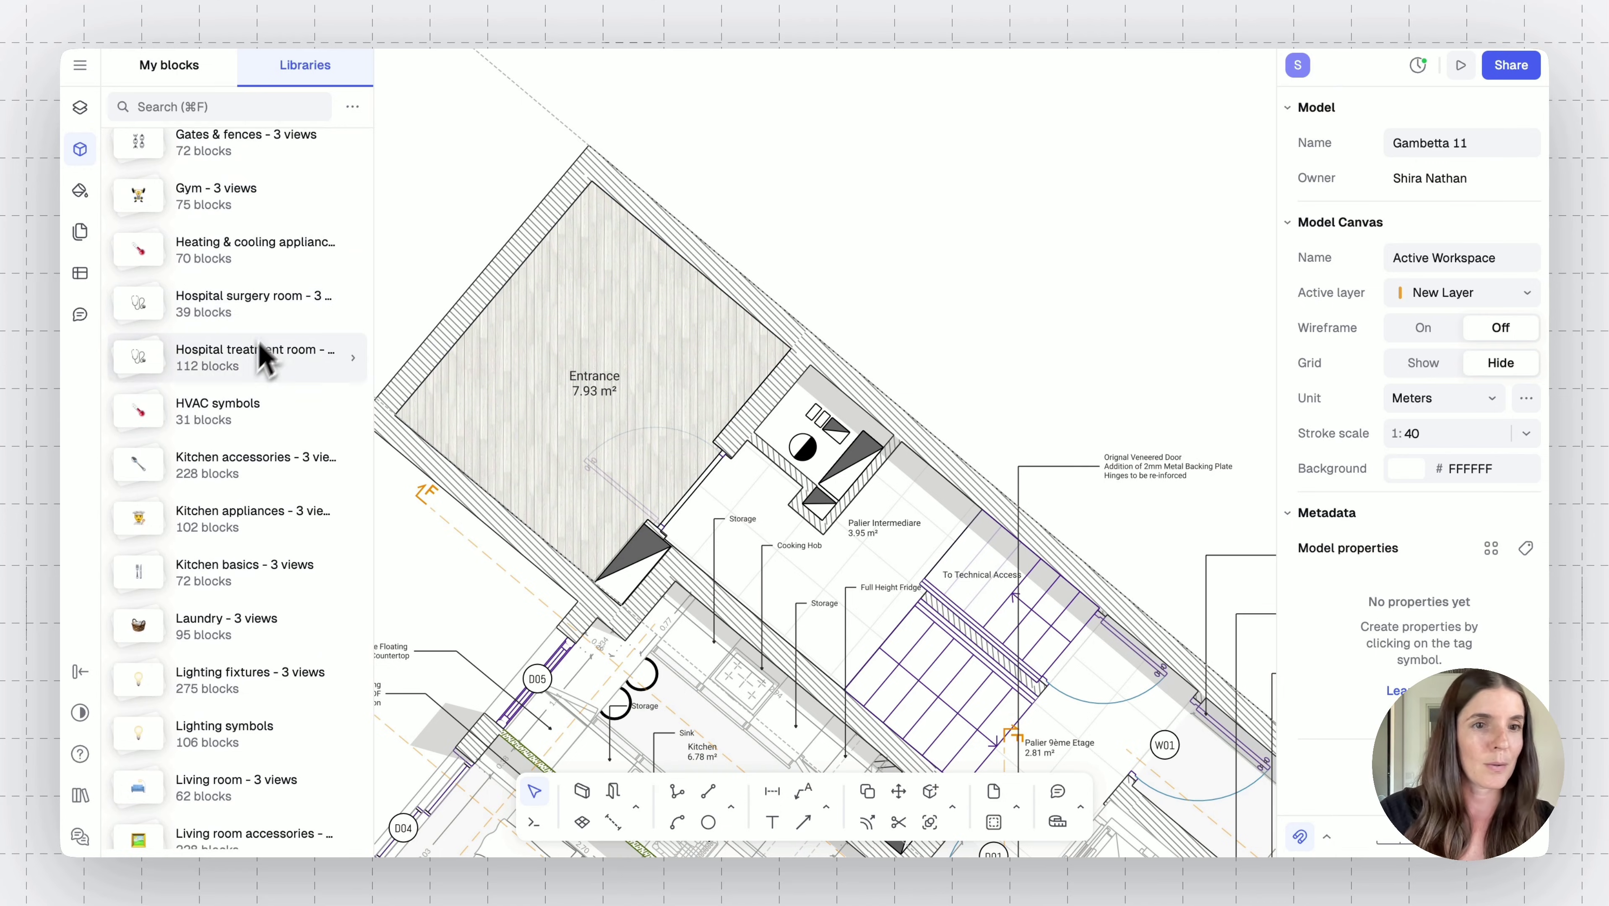
scroll(267, 346, "up", 7)
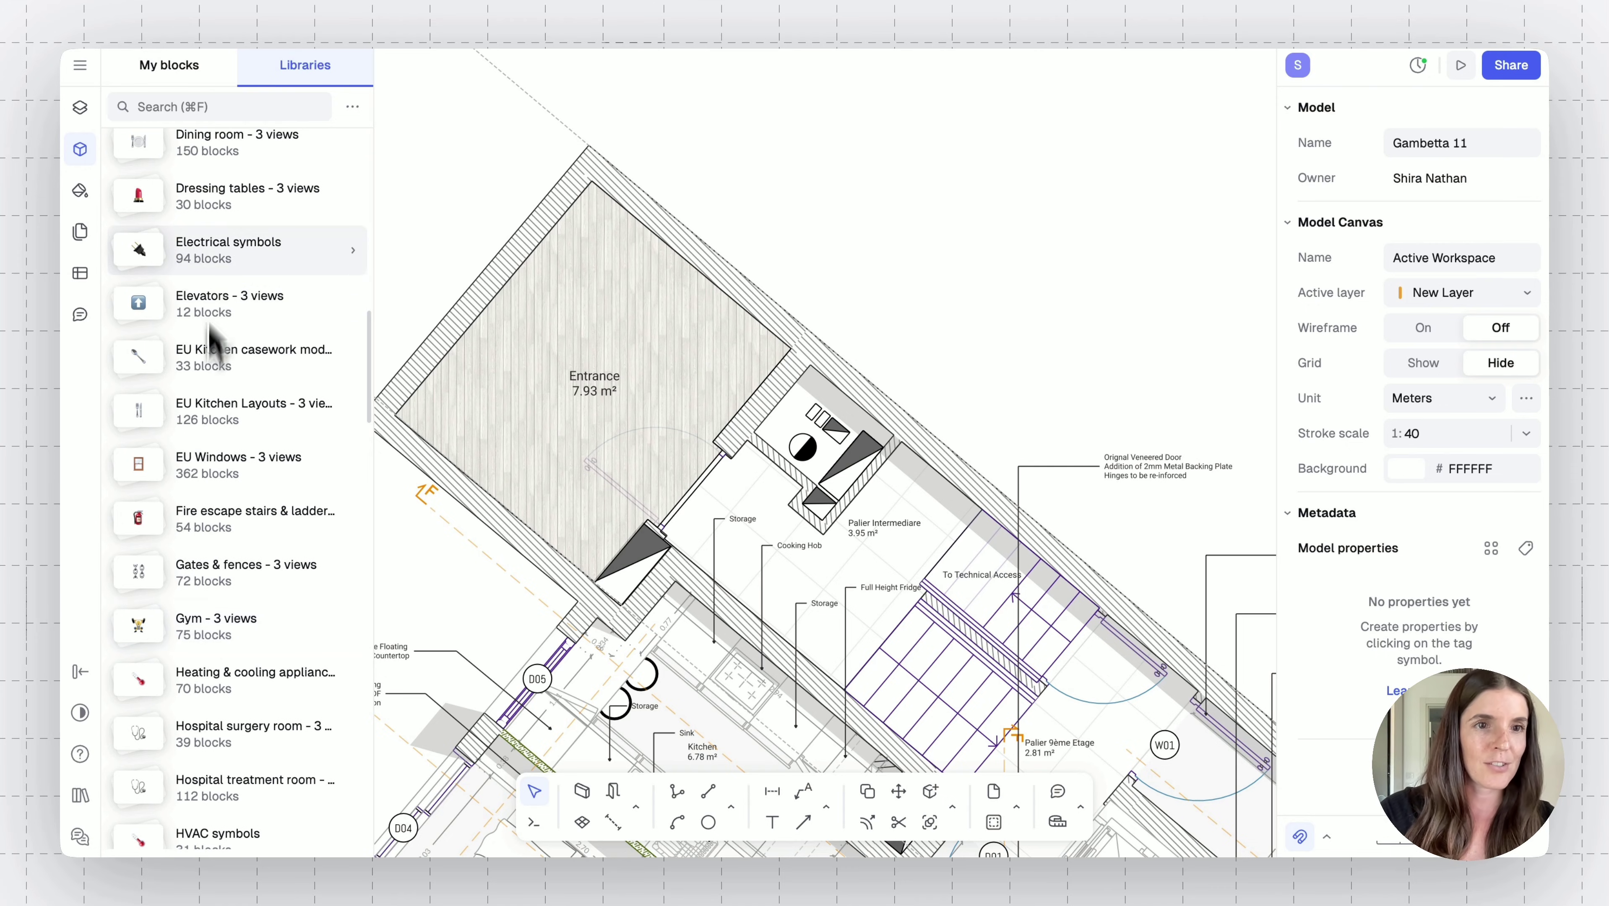
scroll(232, 219, "up", 9)
scroll(236, 216, "up", 7)
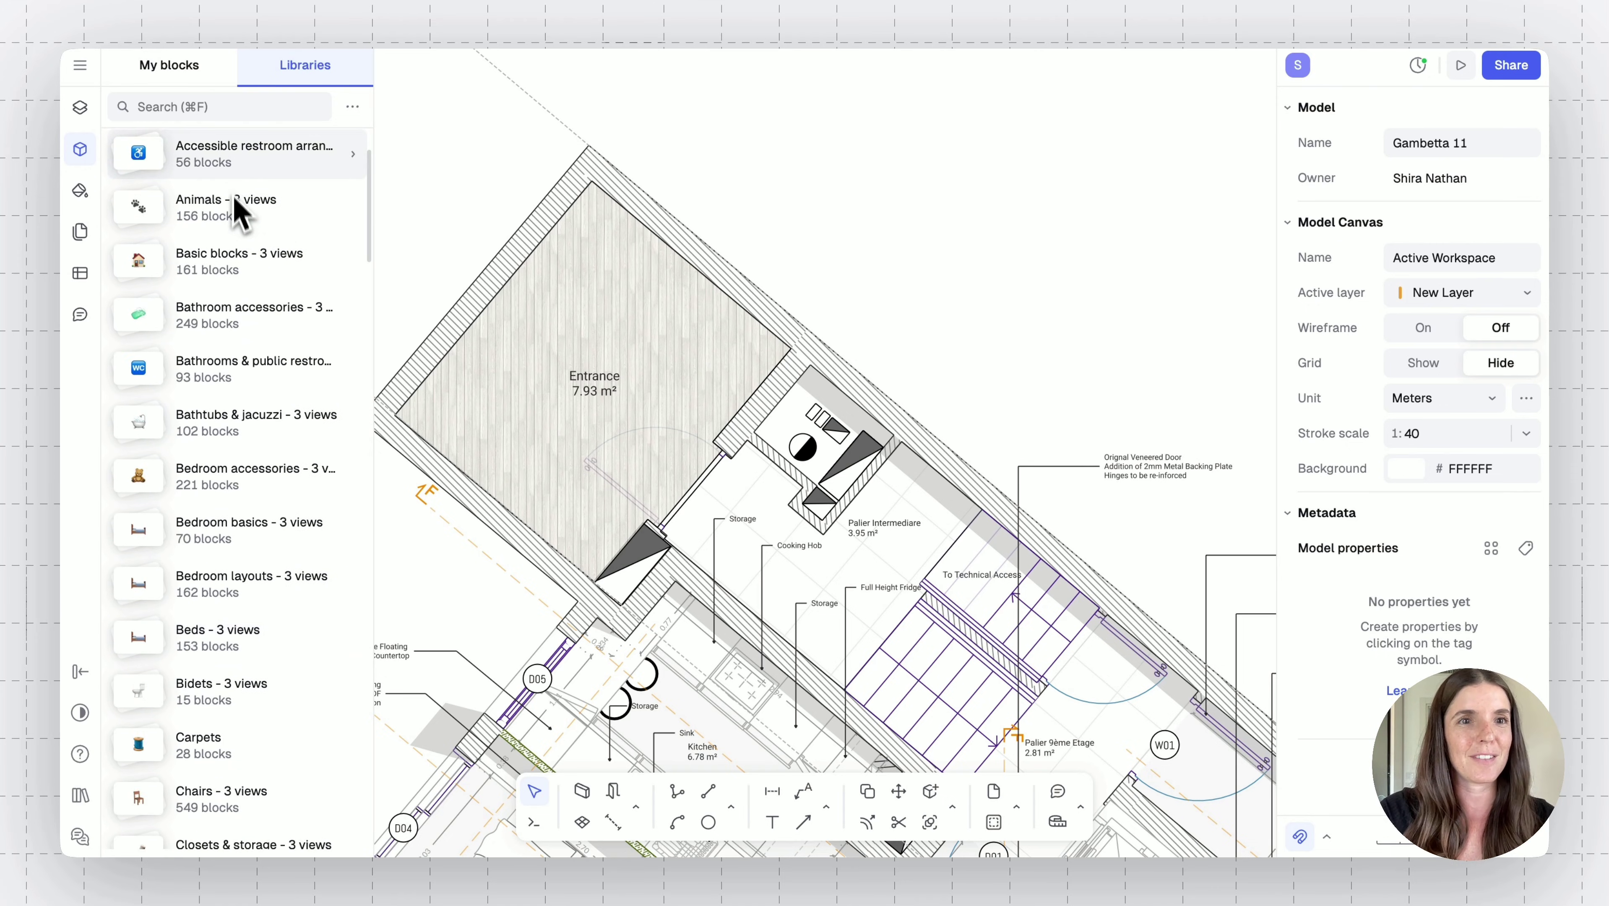
left_click(231, 116)
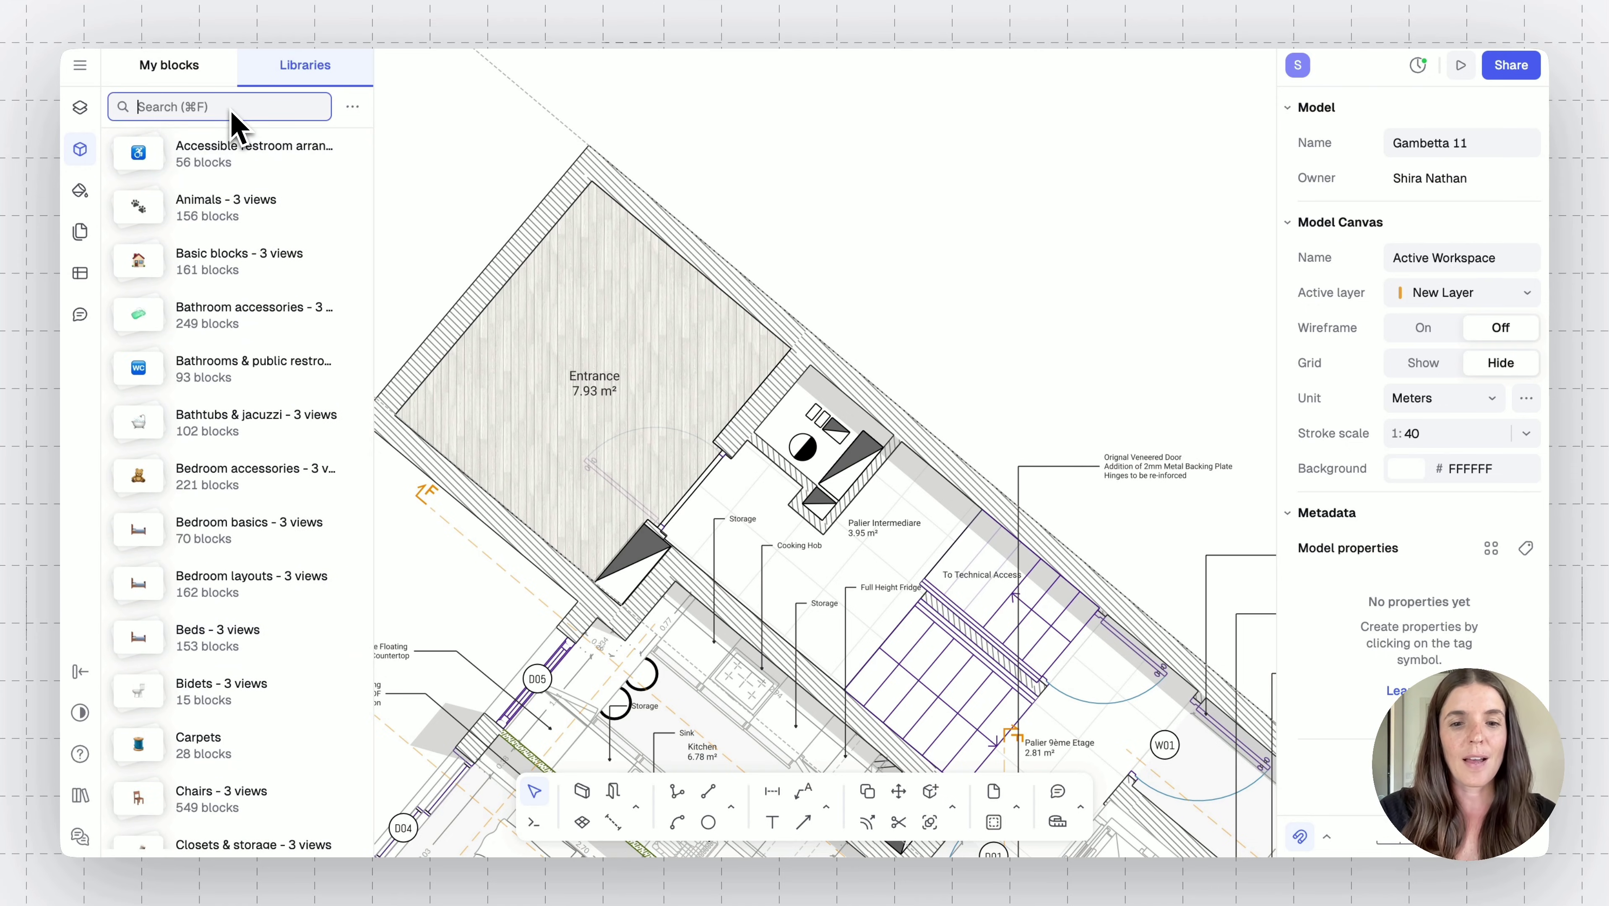
Search 'o' and snap a Double door EU 210 block into the Entrance wall
type("o")
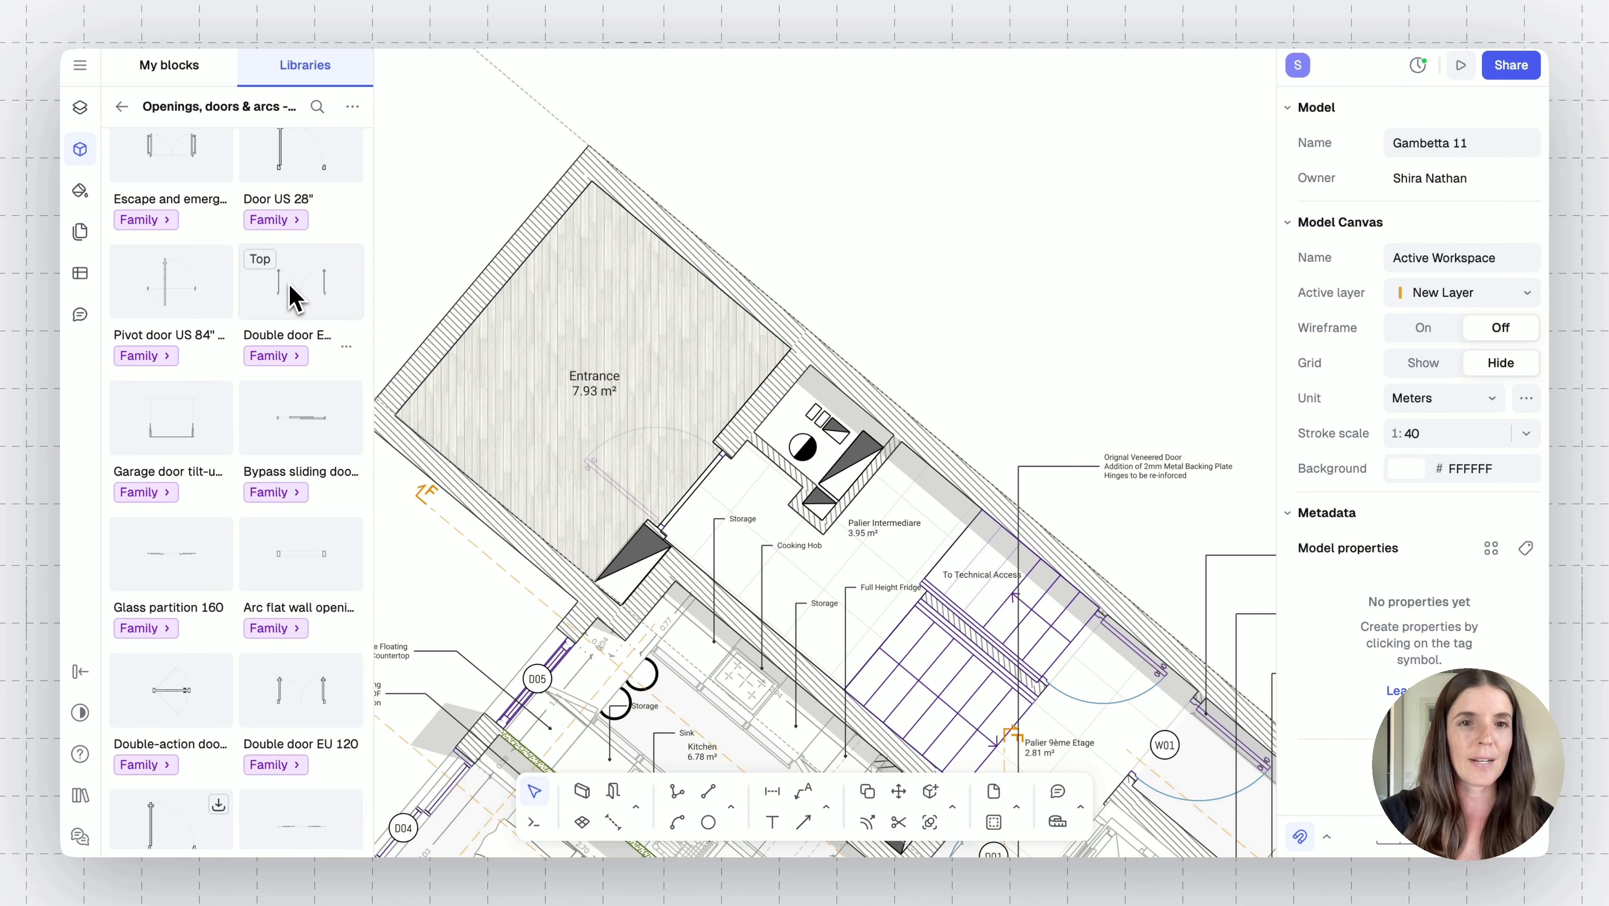
left_click_drag(293, 299, 475, 238)
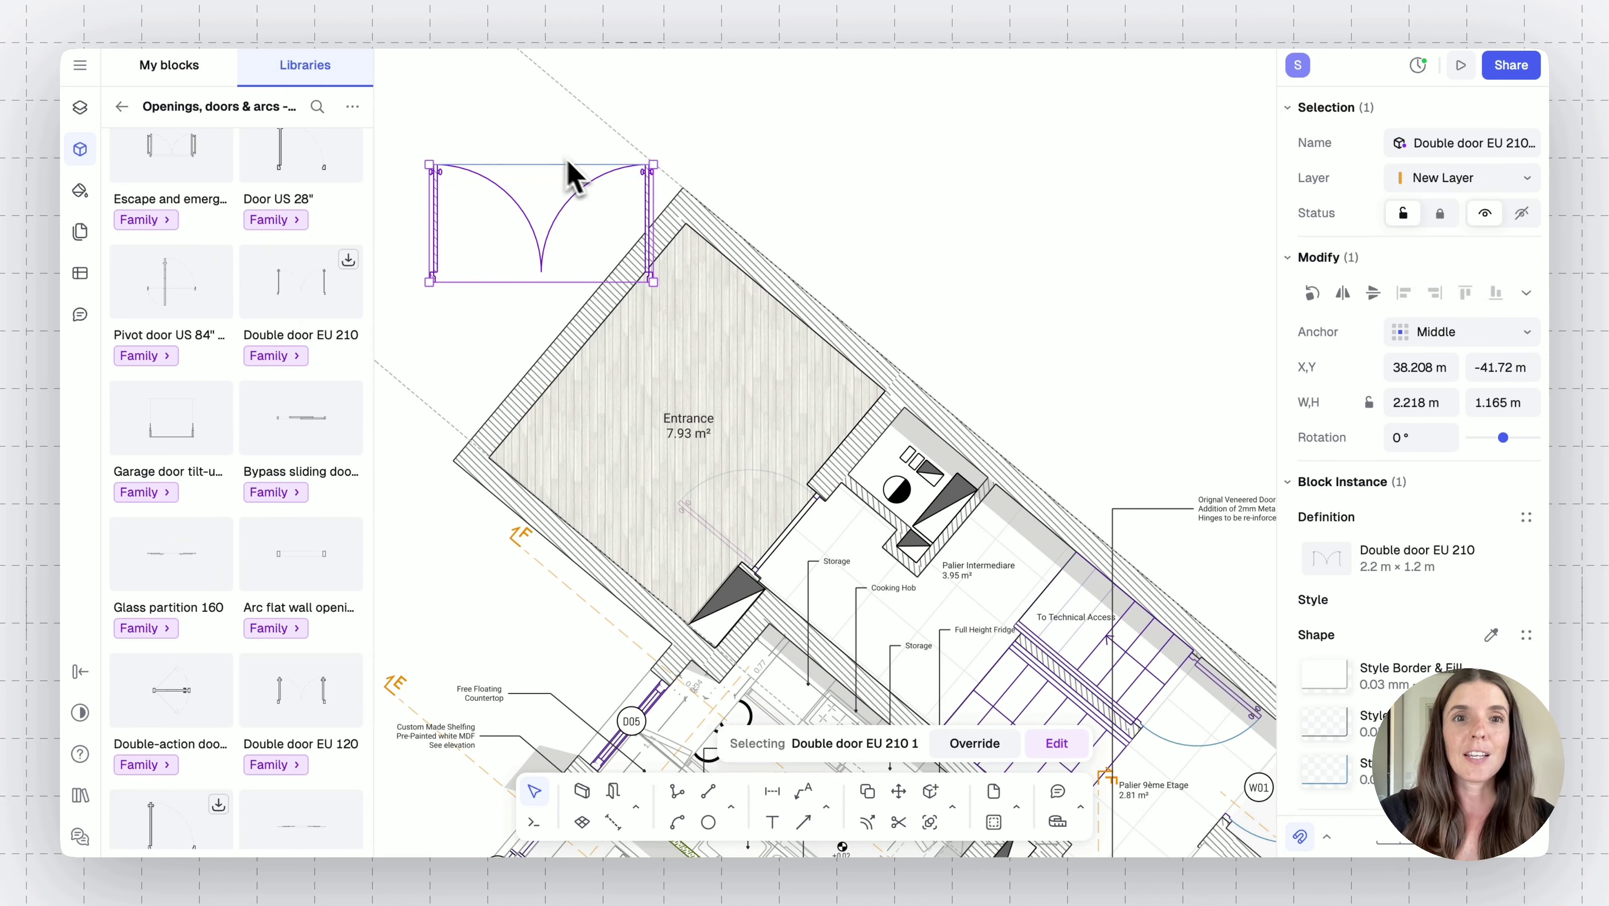
left_click_drag(610, 234, 637, 272)
left_click_drag(639, 275, 641, 274)
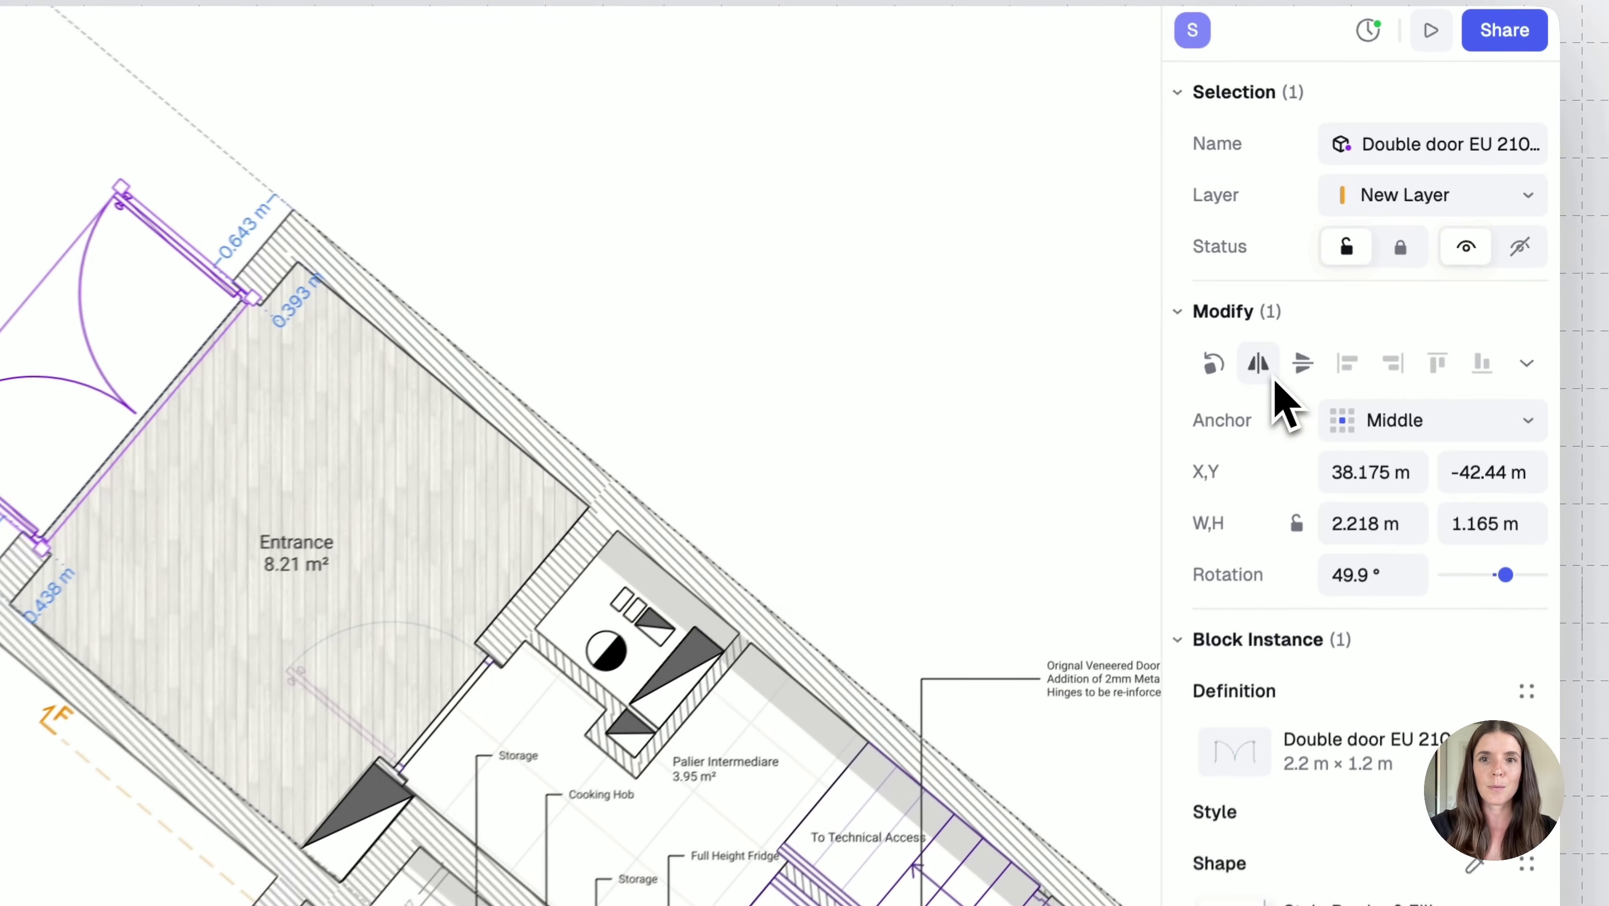
Flip the door vertically so it swings into the Entrance room
left_click(1301, 368)
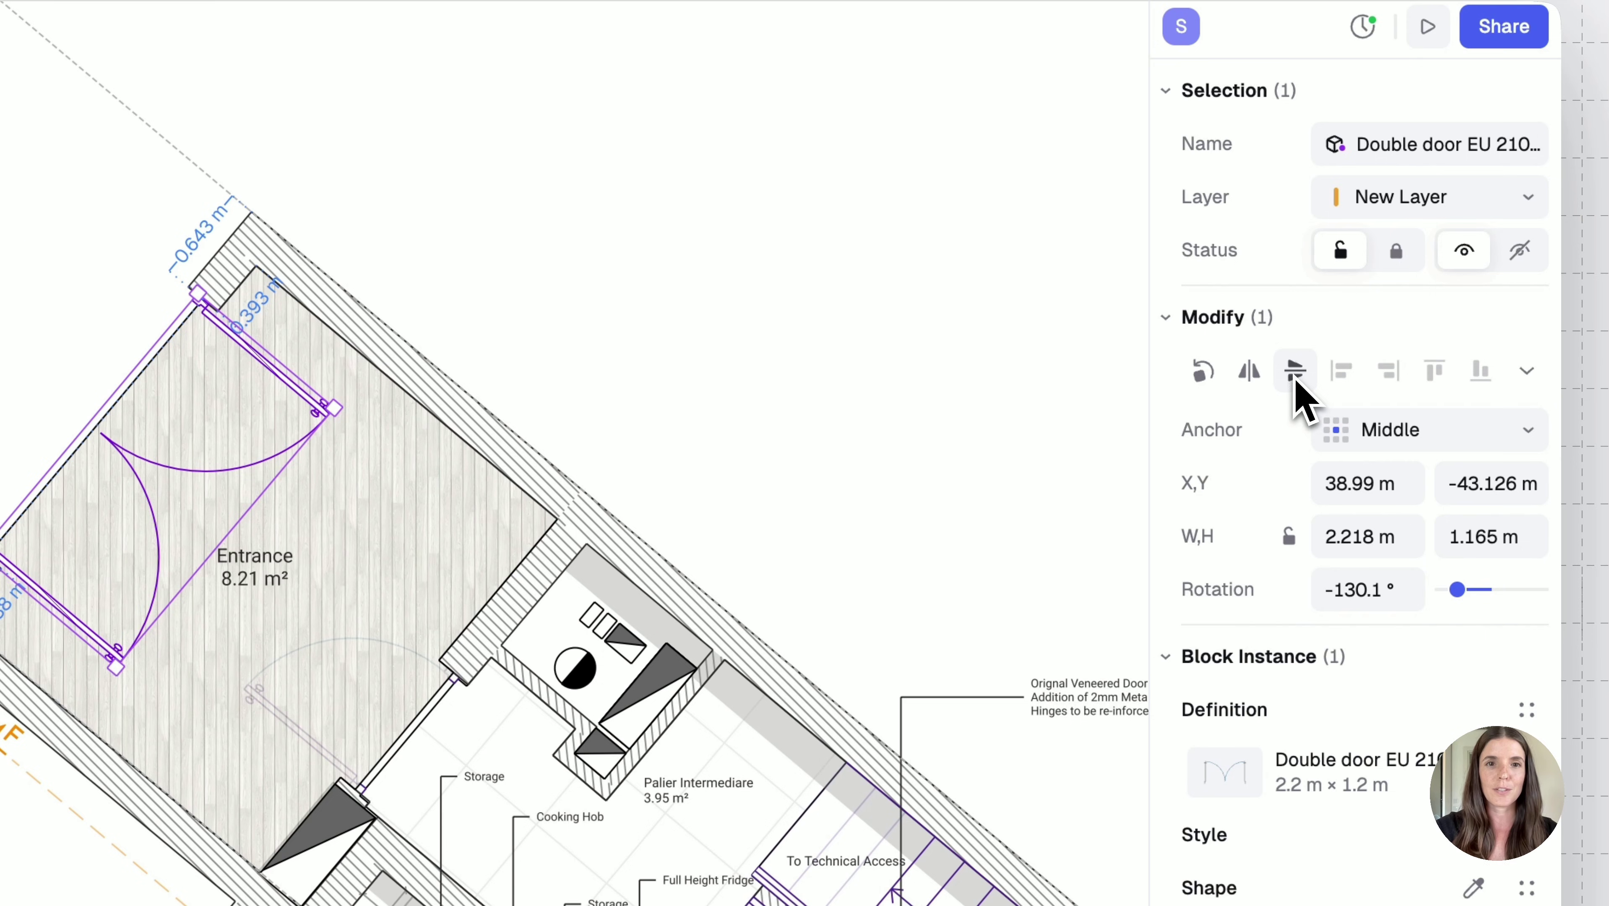
left_click(1295, 381)
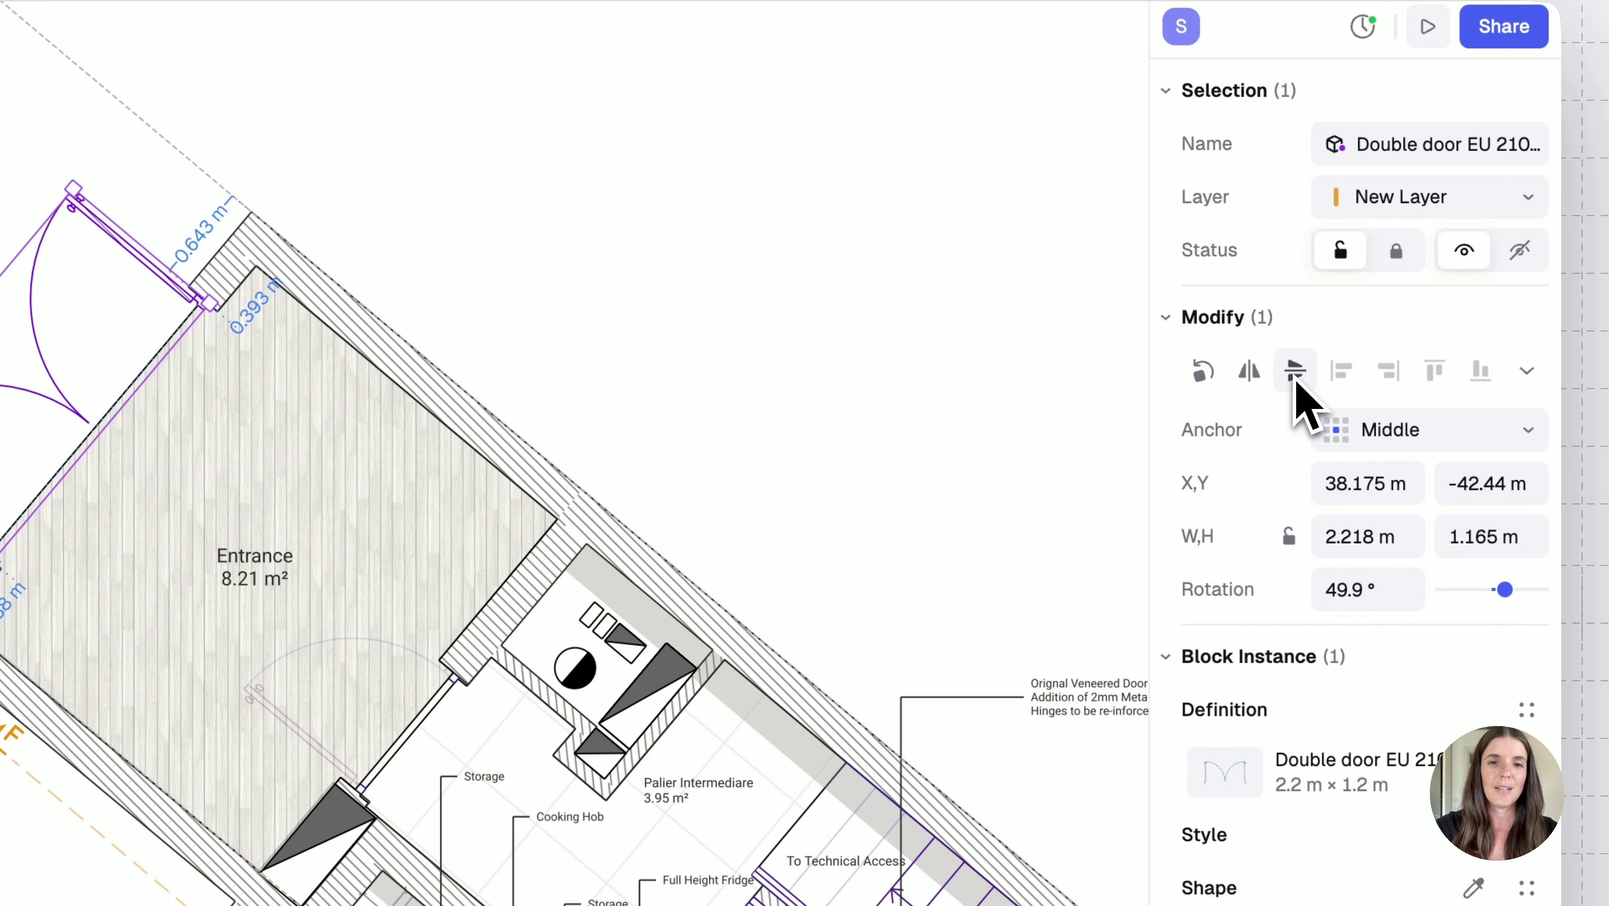
left_click(1295, 379)
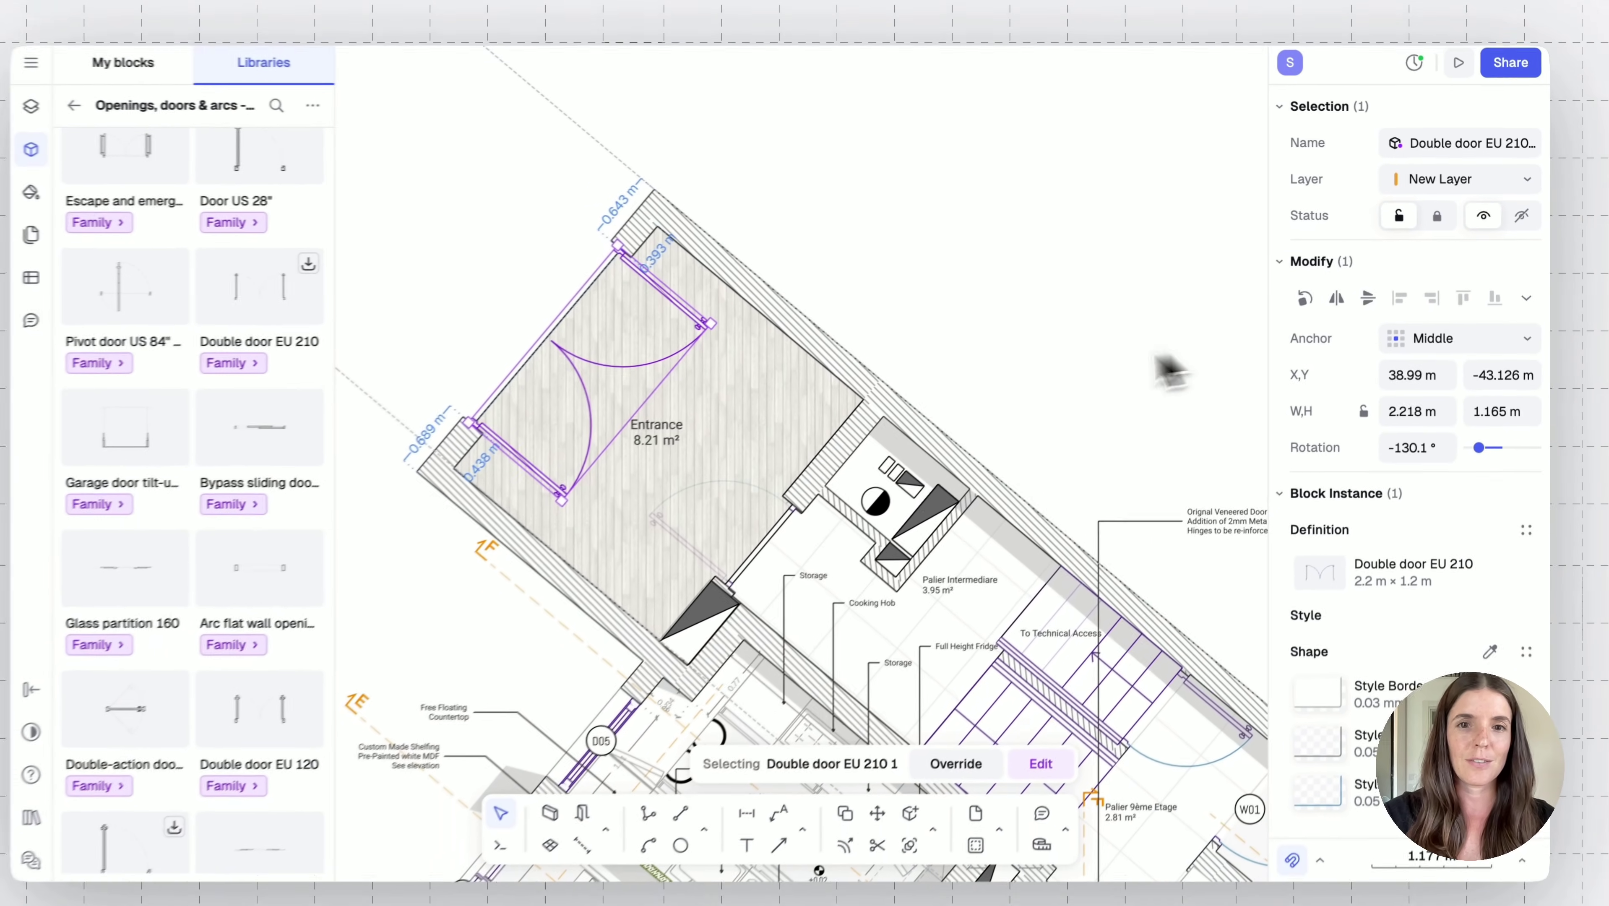
left_click(1071, 384)
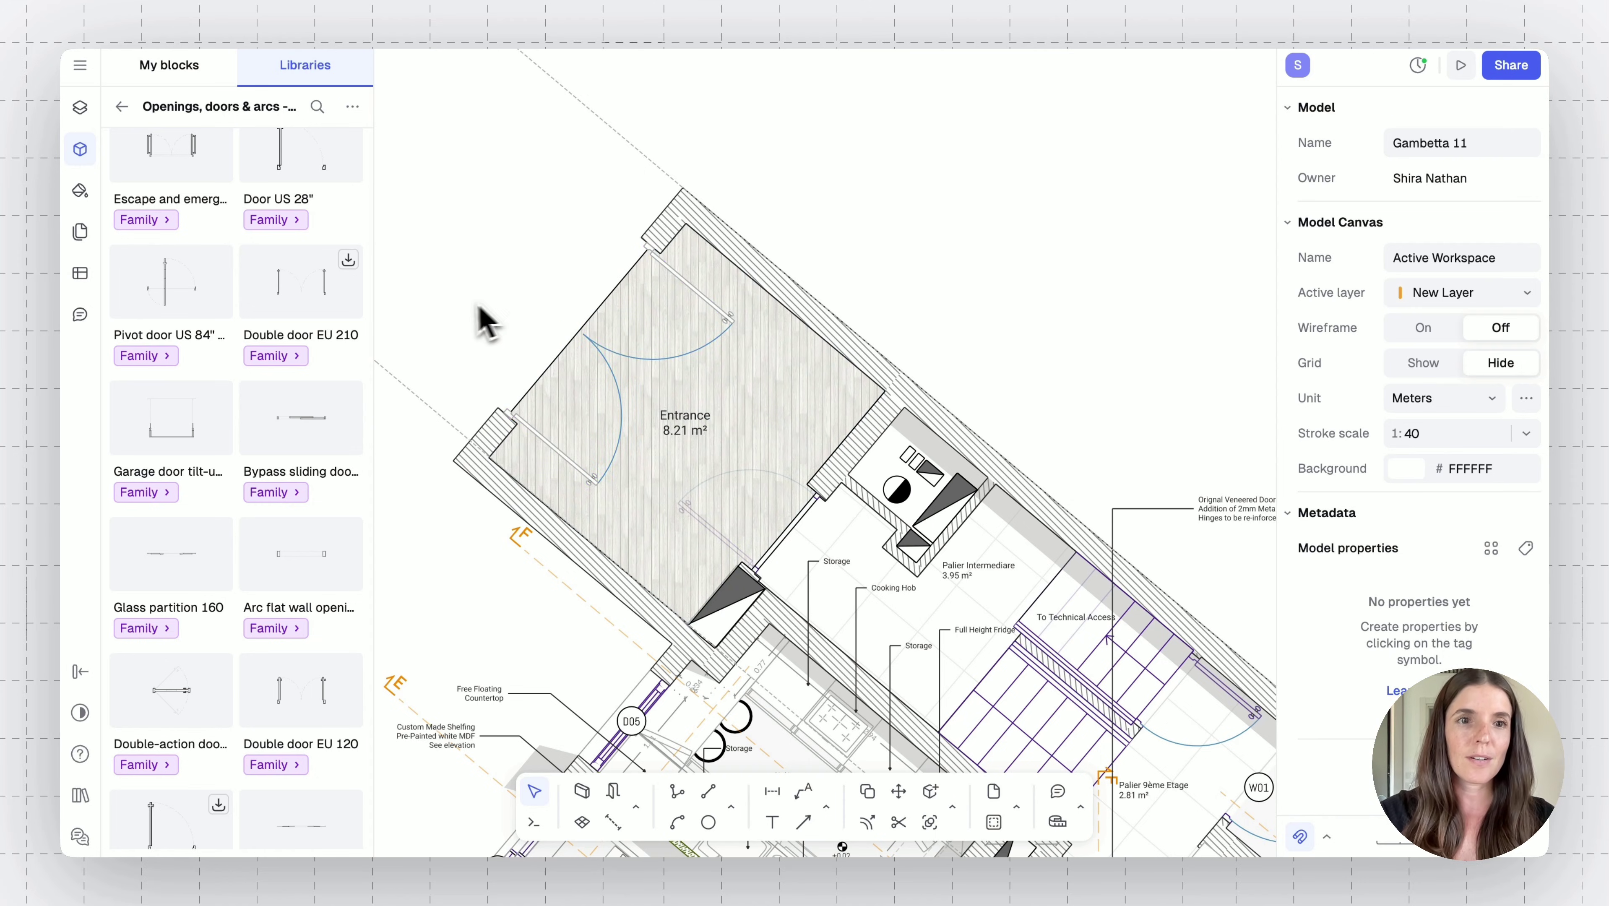
View the Double door EU 210 family details, then pan to the Chill, Wash, Work and Cook sections
left_click(274, 356)
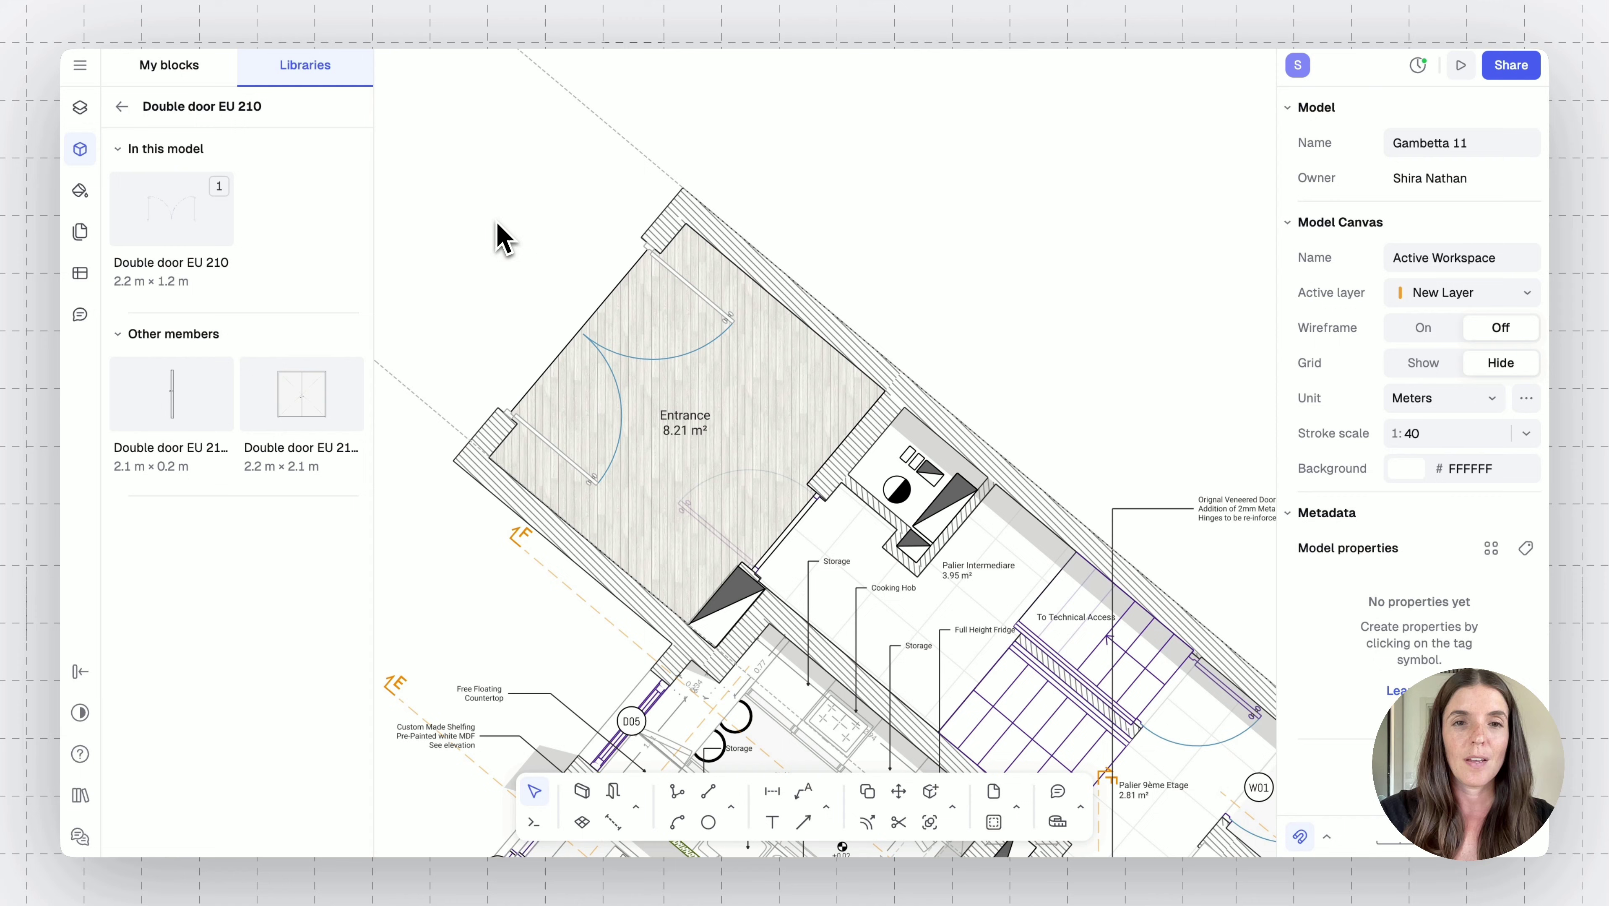
scroll(521, 312, "down", 10)
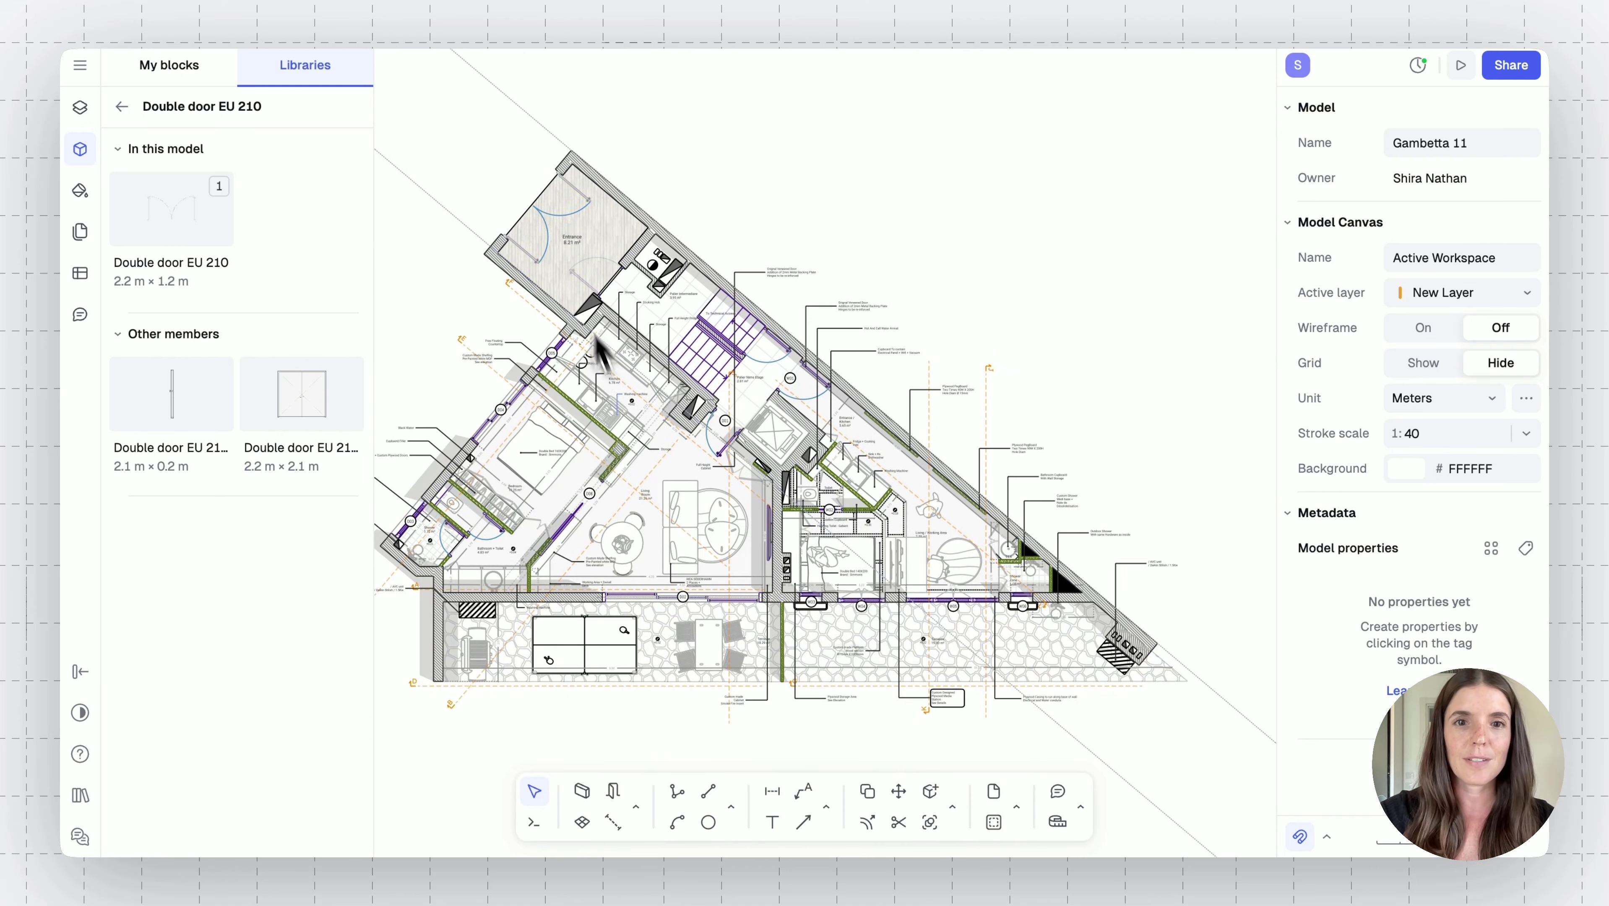
scroll(625, 416, "down", 10)
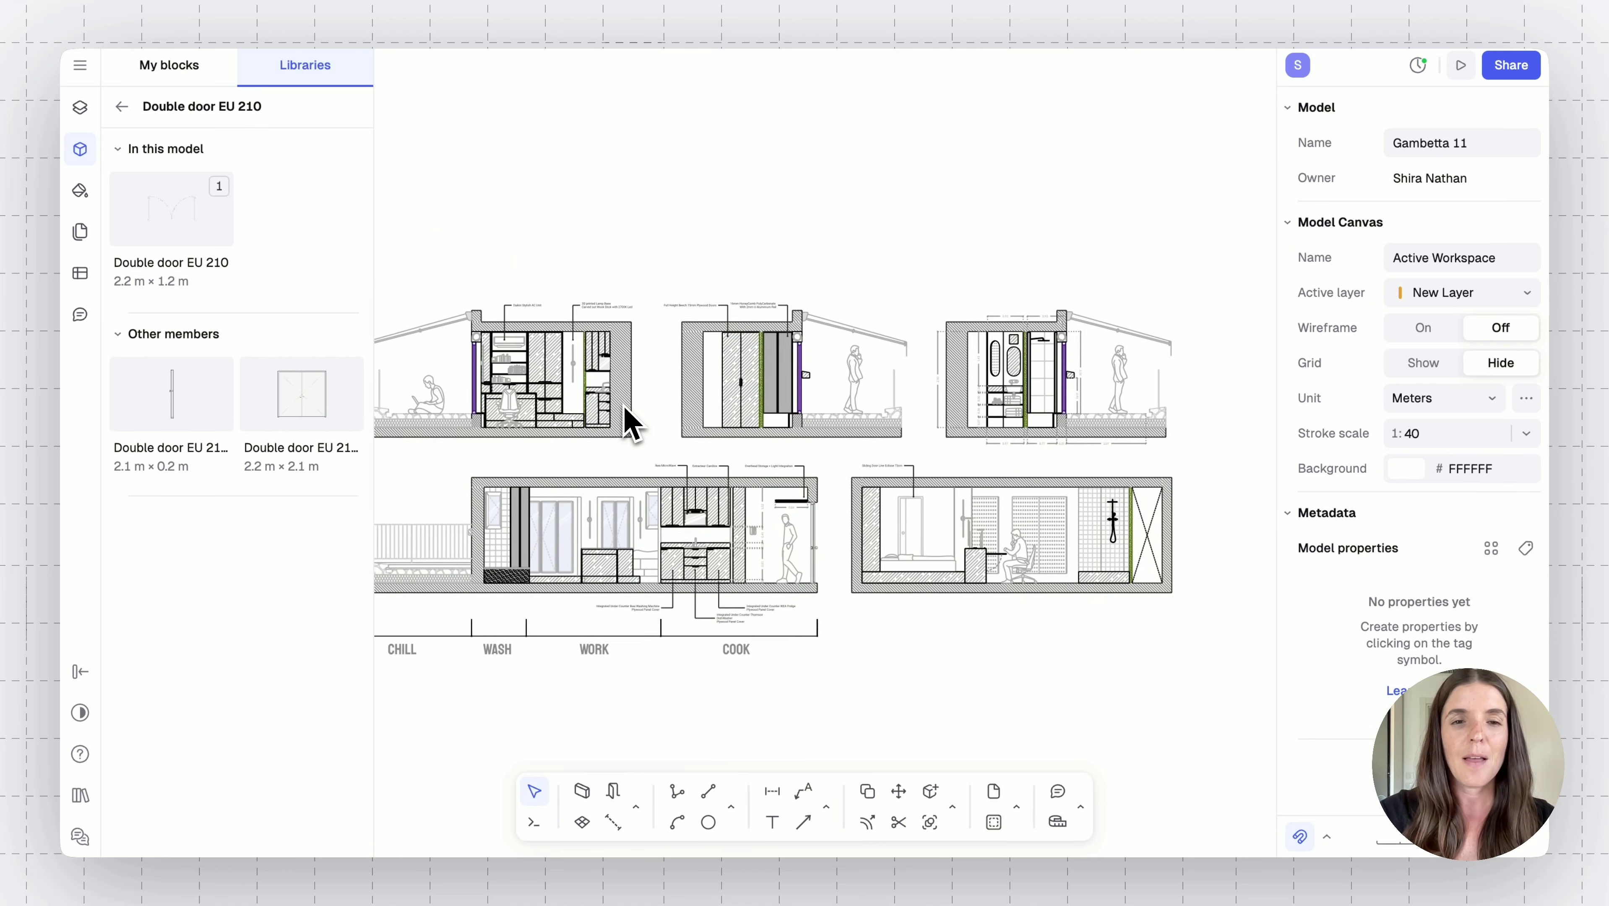
scroll(537, 451, "up", 5)
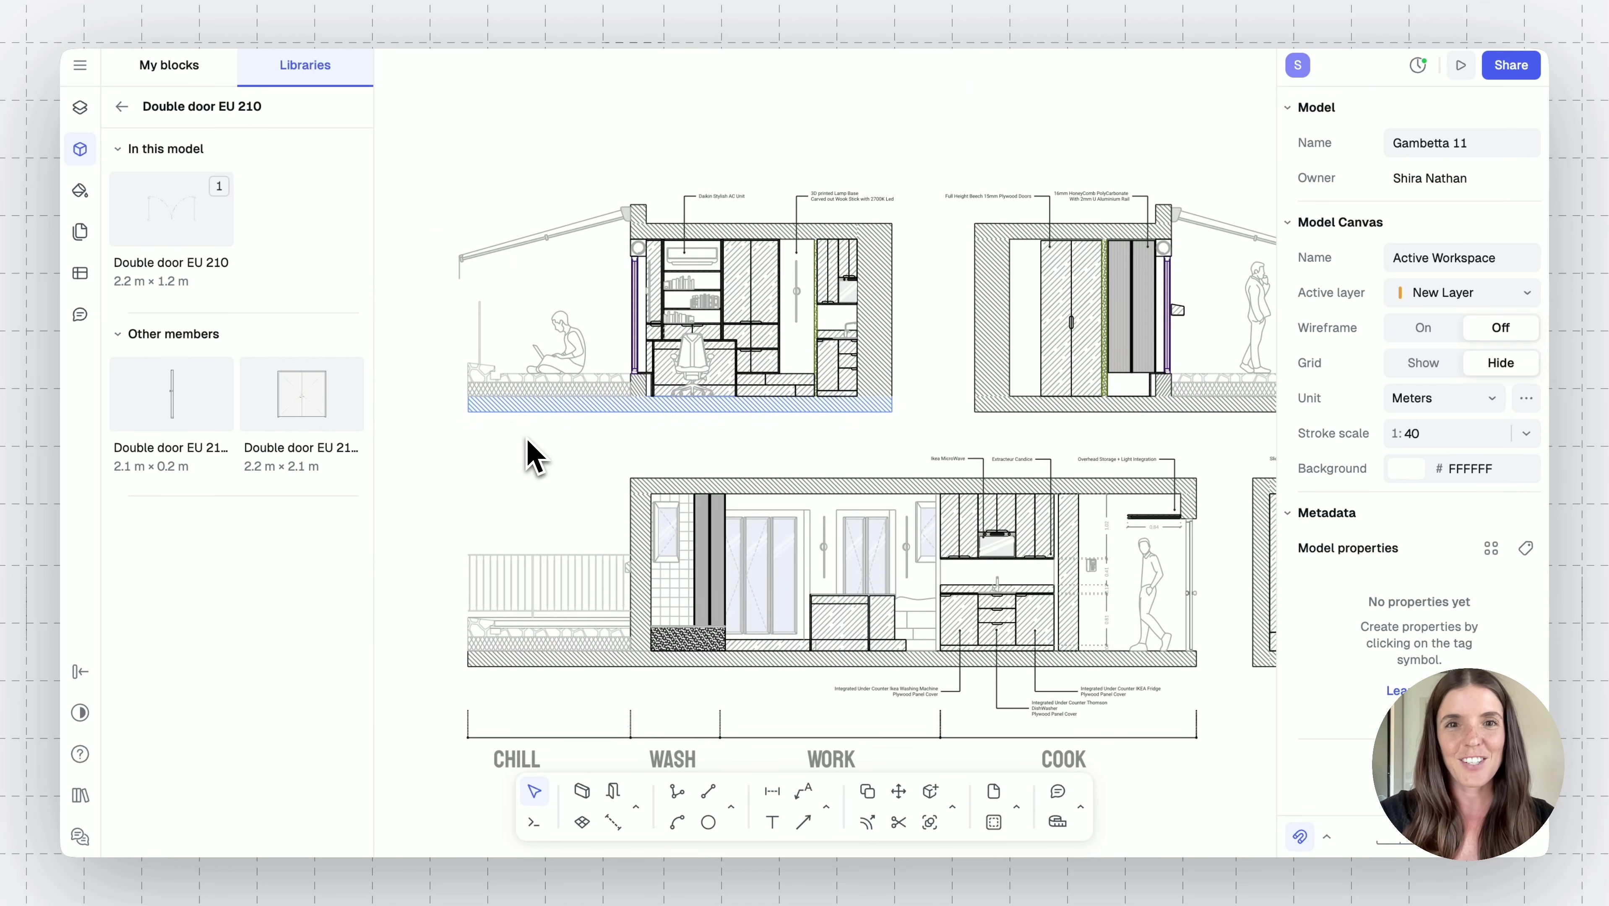
scroll(535, 456, "up", 3)
scroll(534, 456, "down", 3)
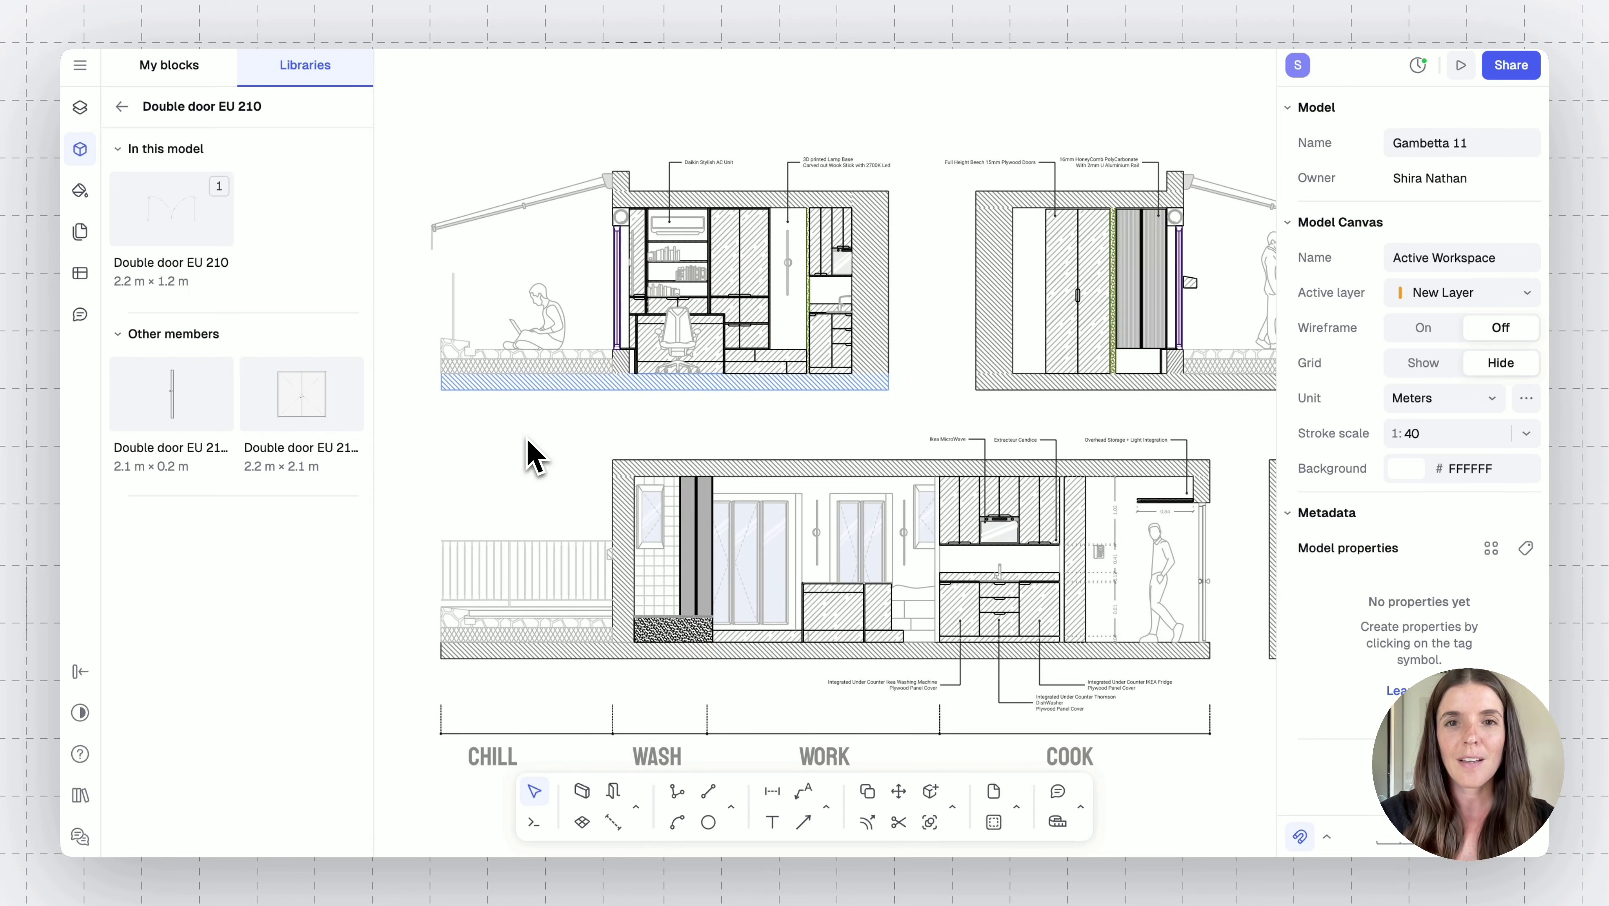
scroll(535, 455, "right", 5)
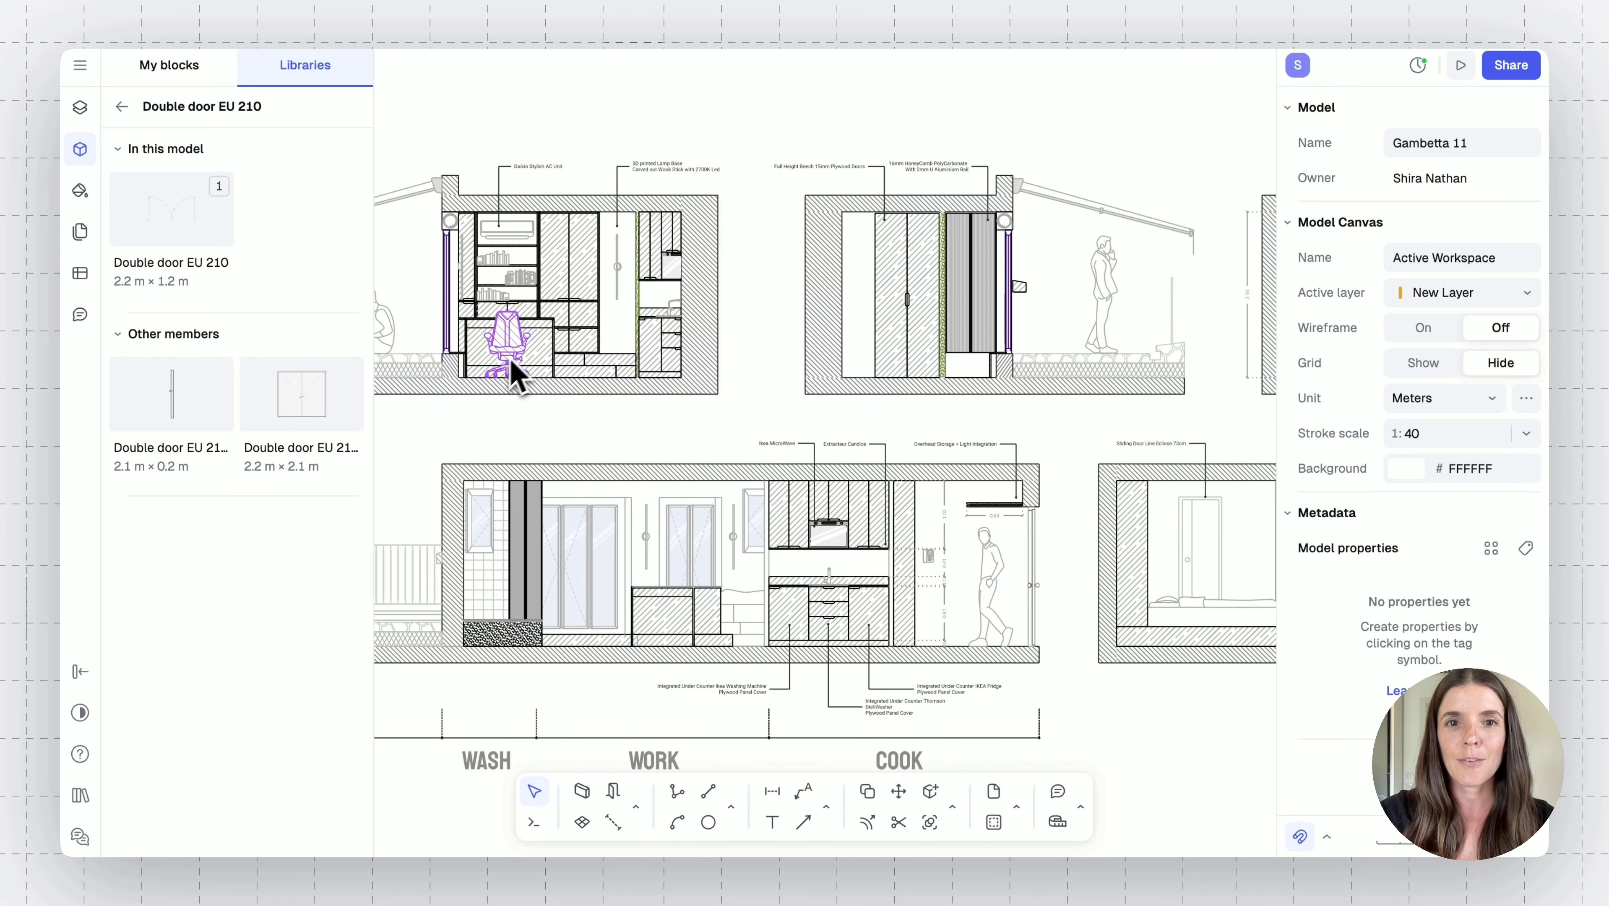
scroll(810, 365, "right", 10)
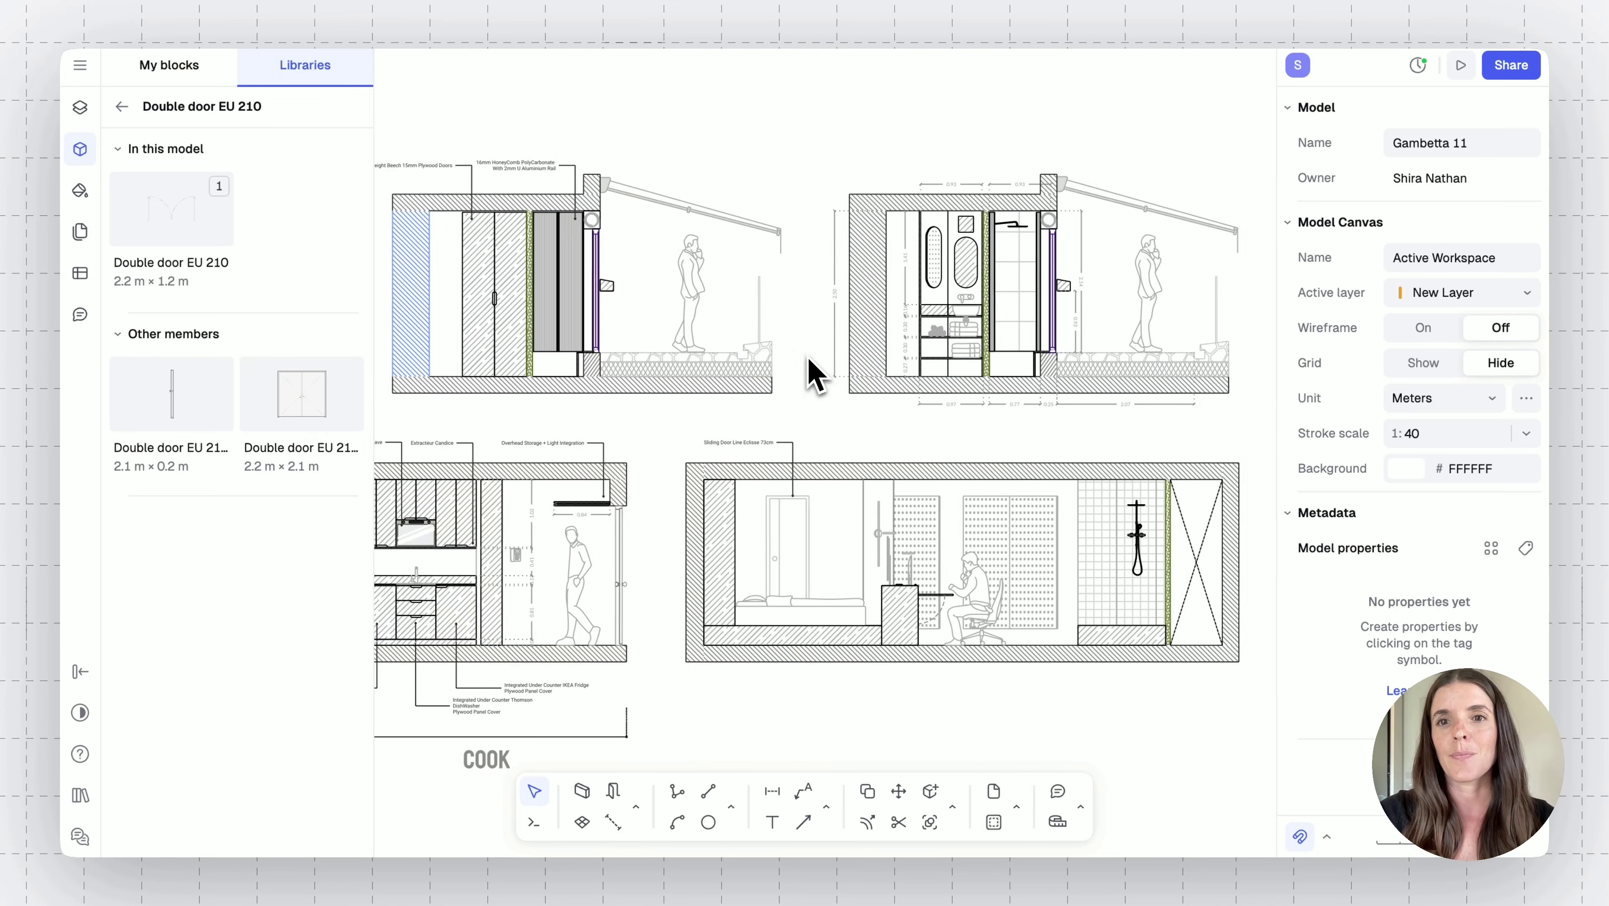
scroll(811, 367, "right", 6)
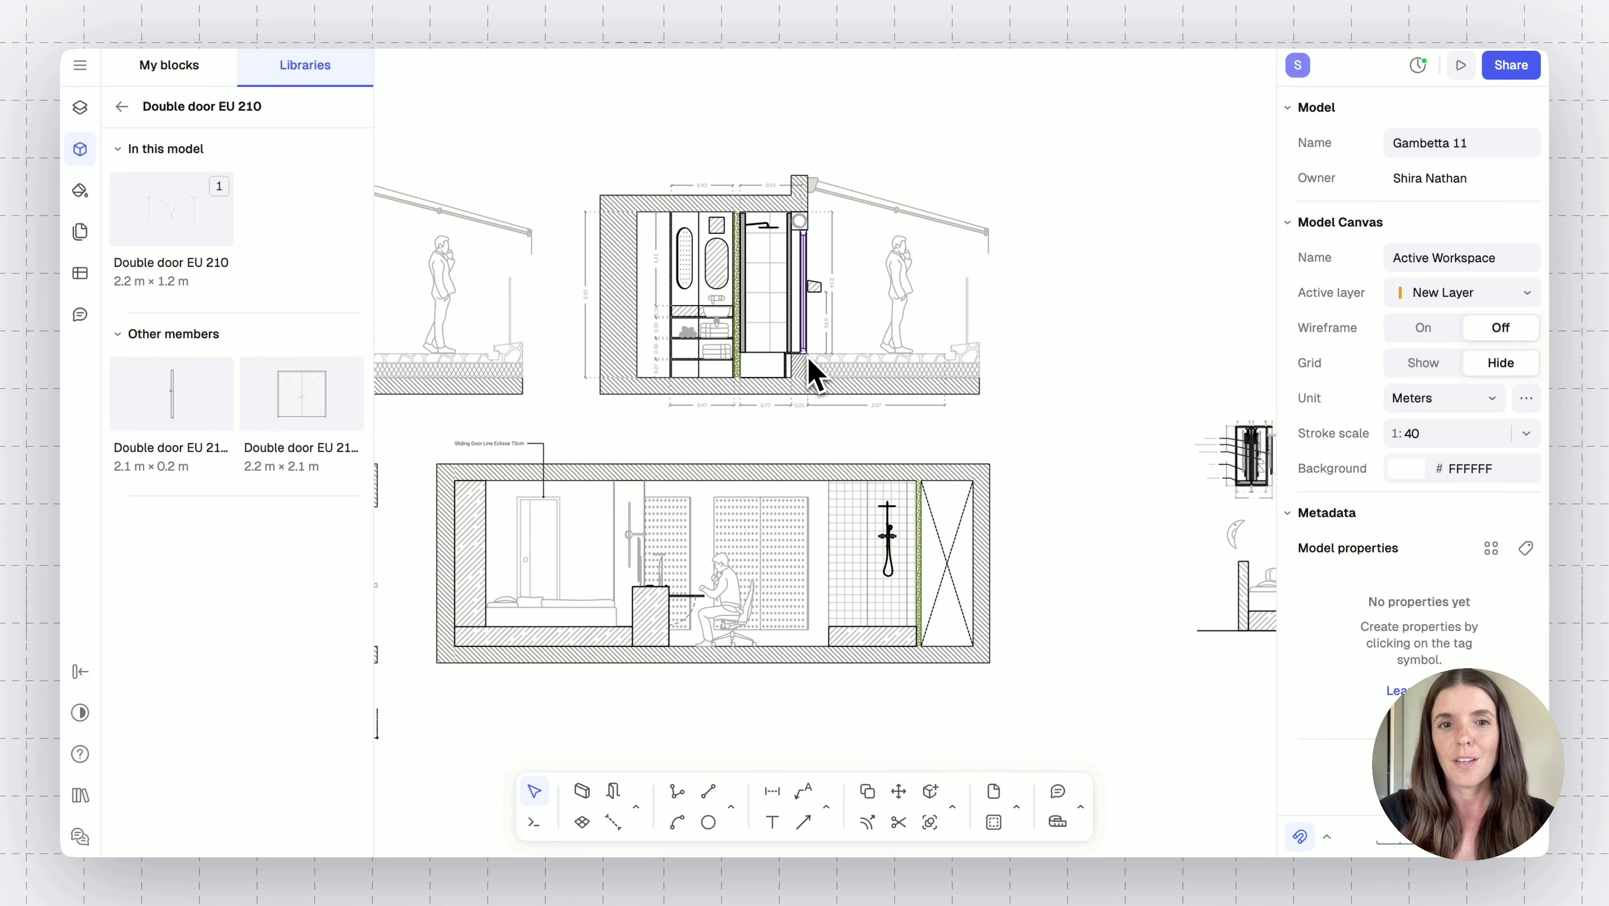
Copy the shower fixture twice to its right, the second copy about 0.5 m further
scroll(809, 368, "right", 5)
scroll(798, 403, "up", 5, "ctrl")
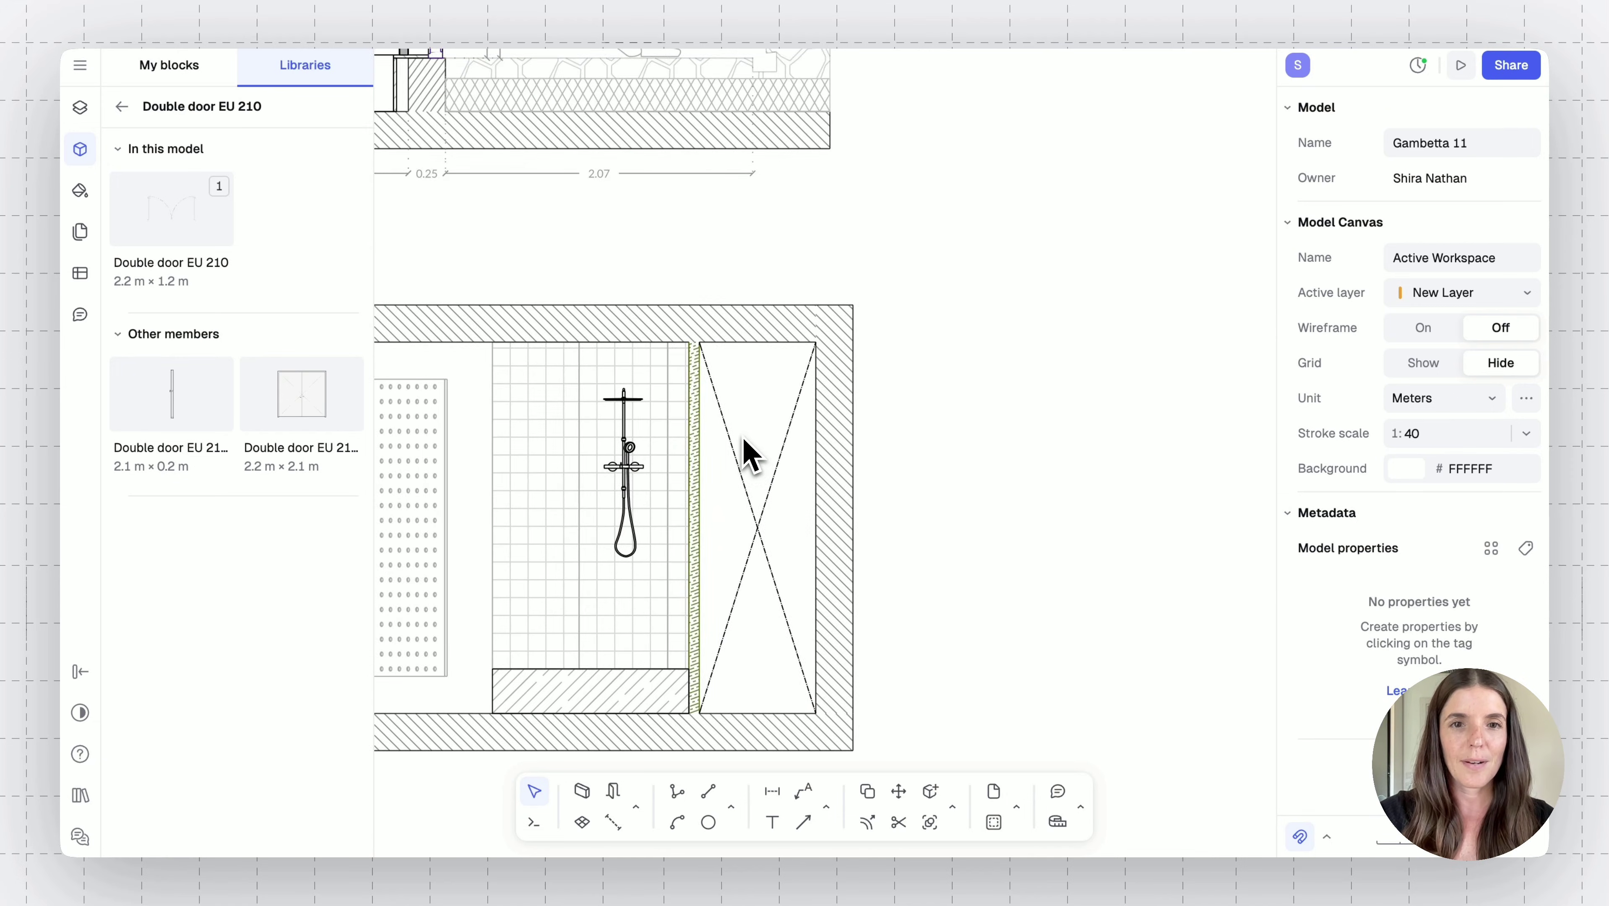
scroll(749, 454, "down", 1)
left_click(609, 447)
key("c")
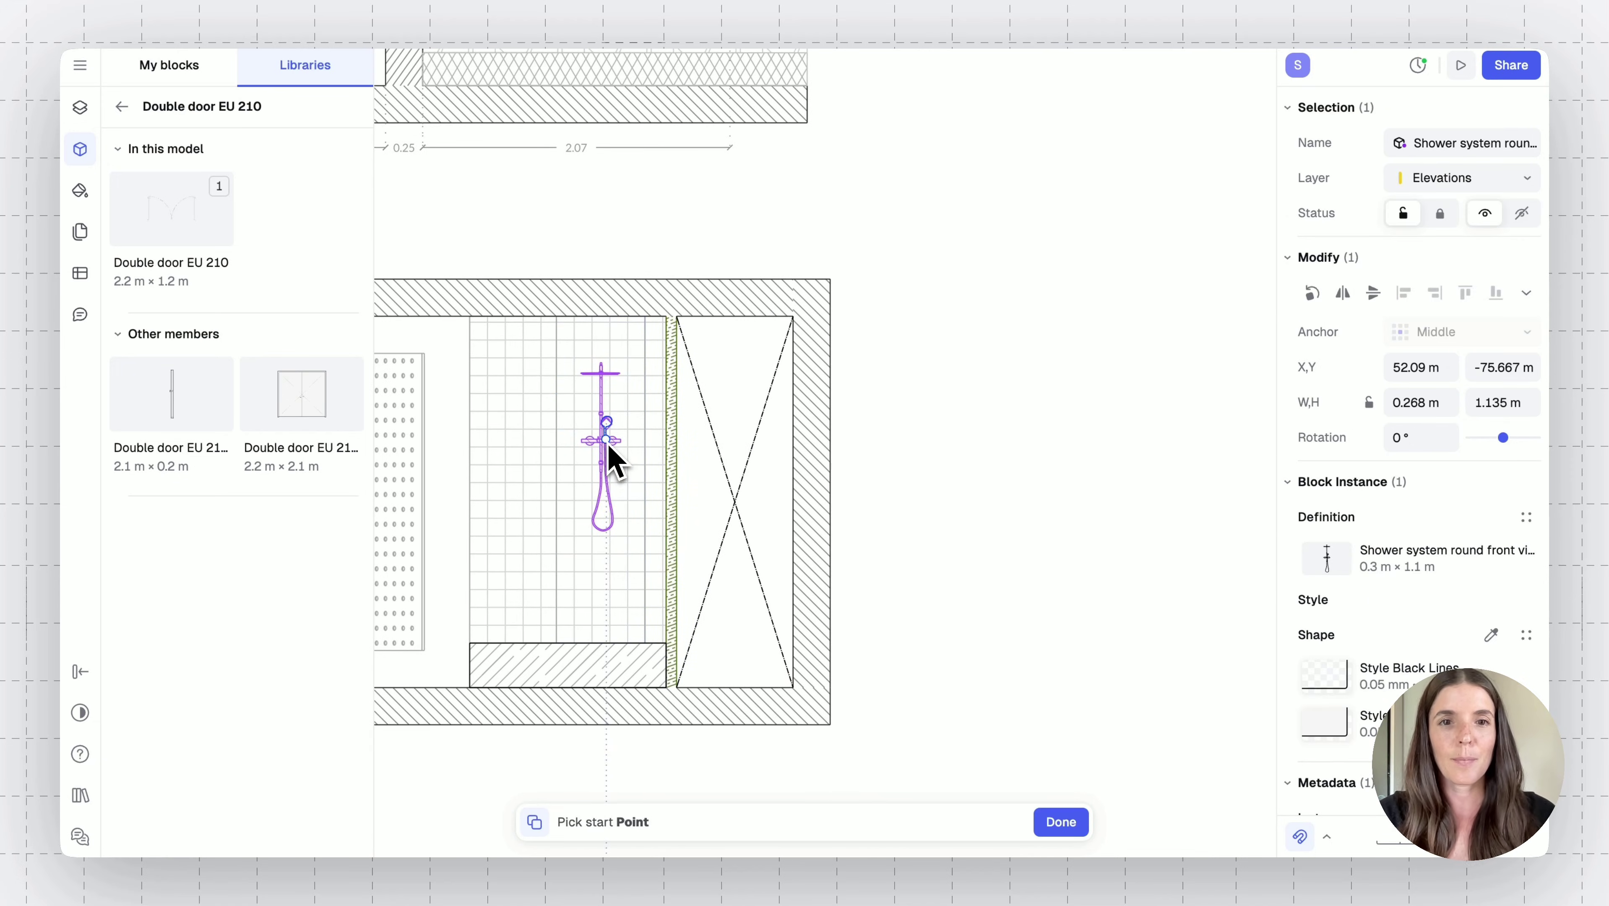
left_click(609, 444)
left_click(995, 484)
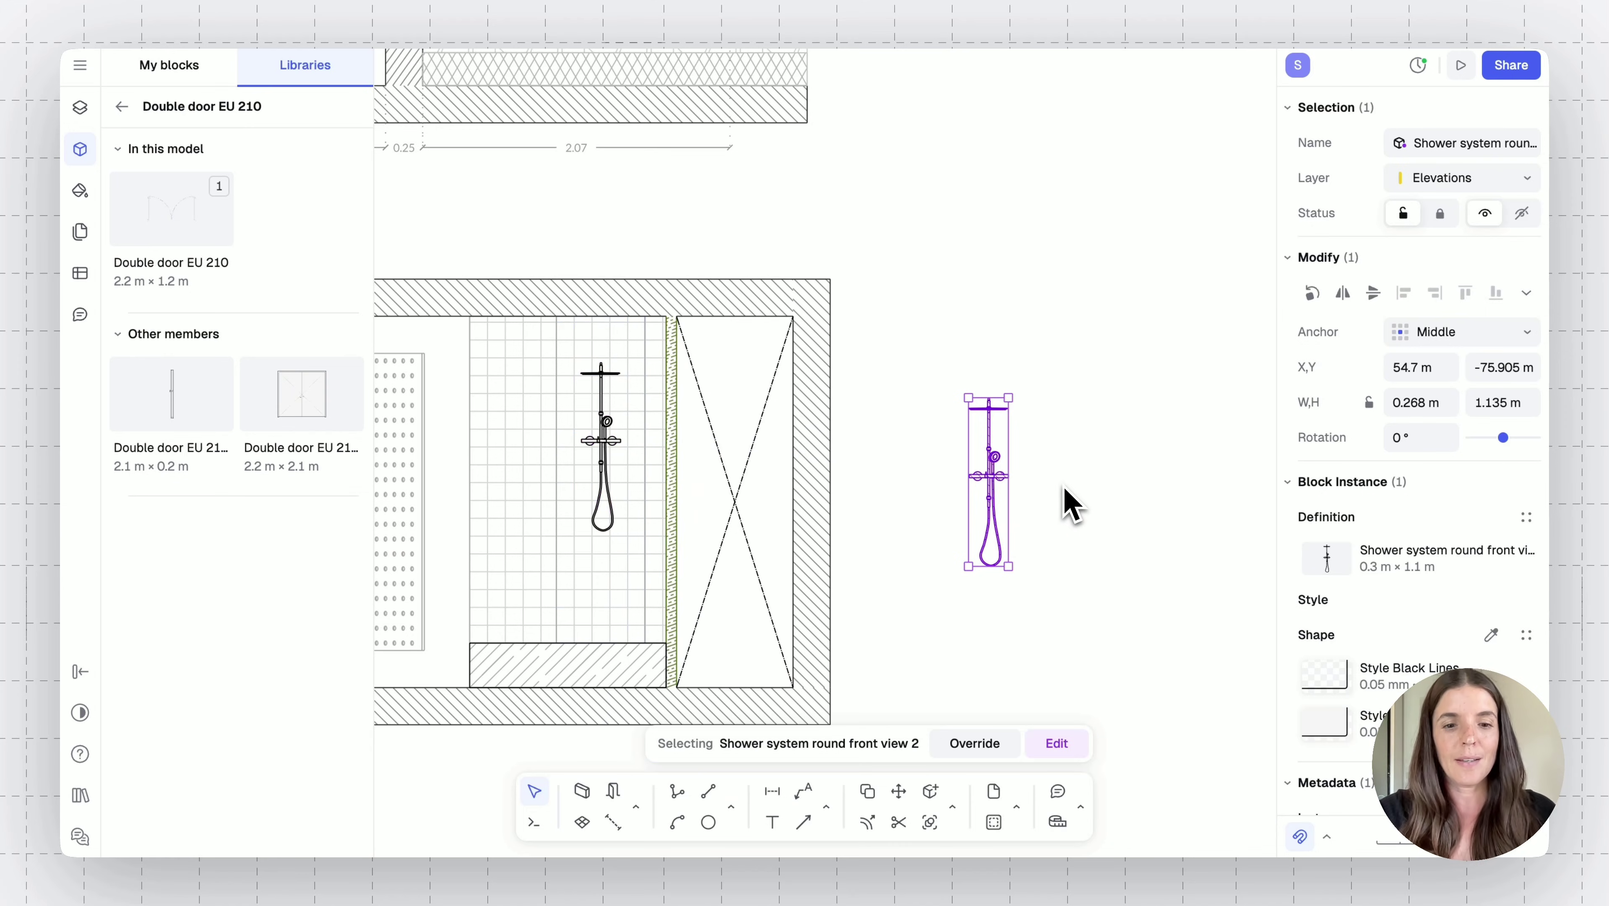
key("c")
left_click(990, 480)
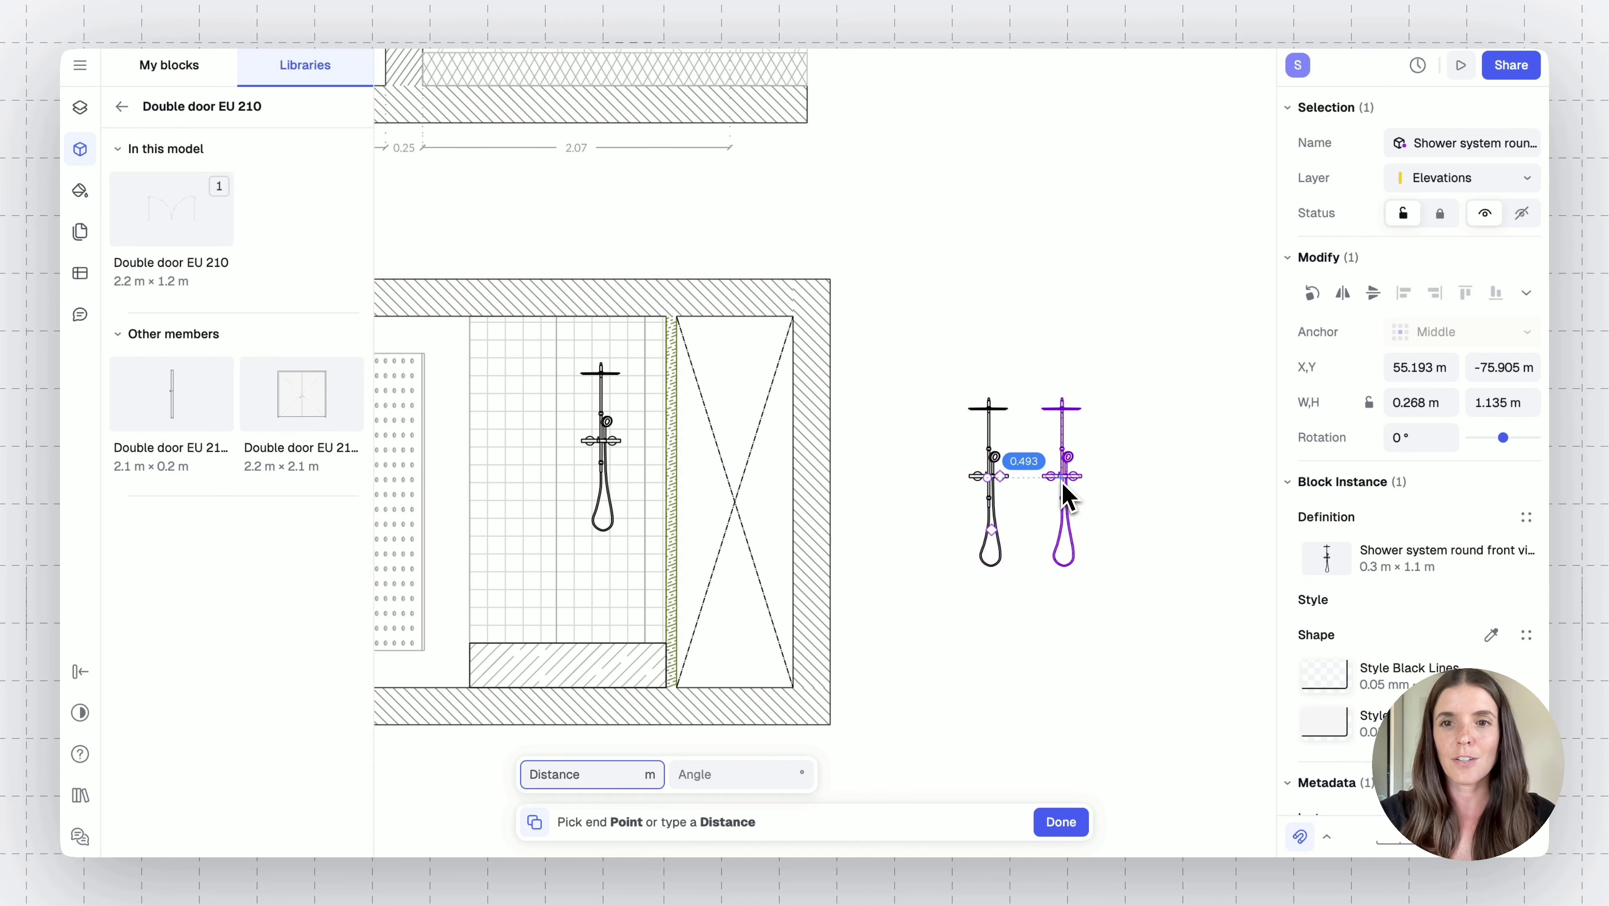
left_click(1137, 483)
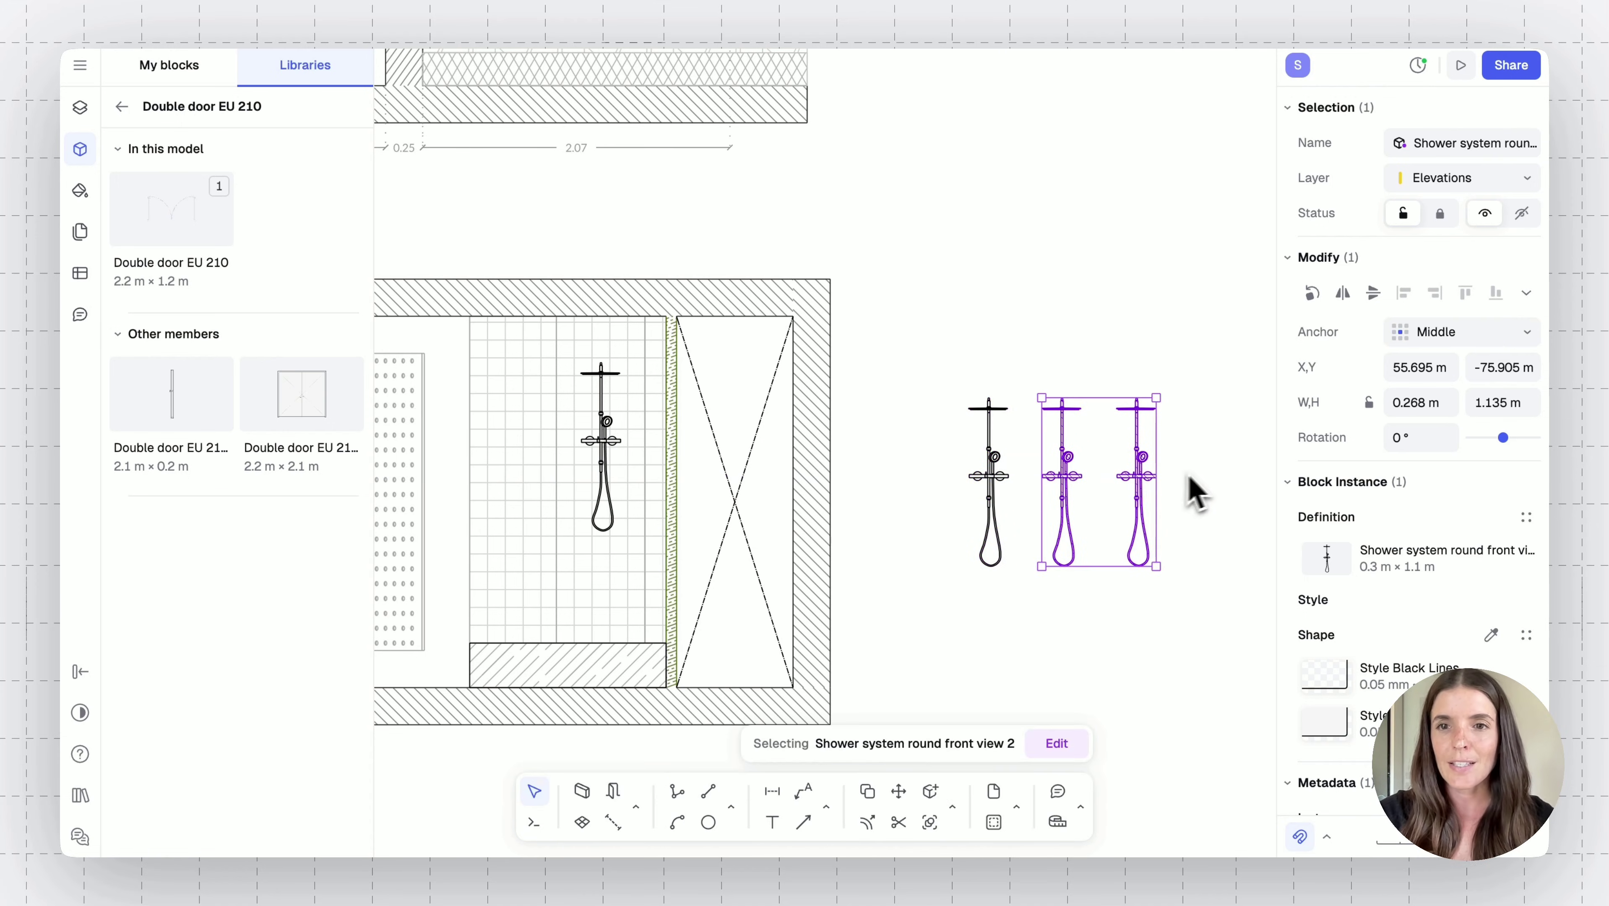
left_click(1211, 485)
Swap the rightmost copy to the side-view Shower system round variant
left_click(1155, 498)
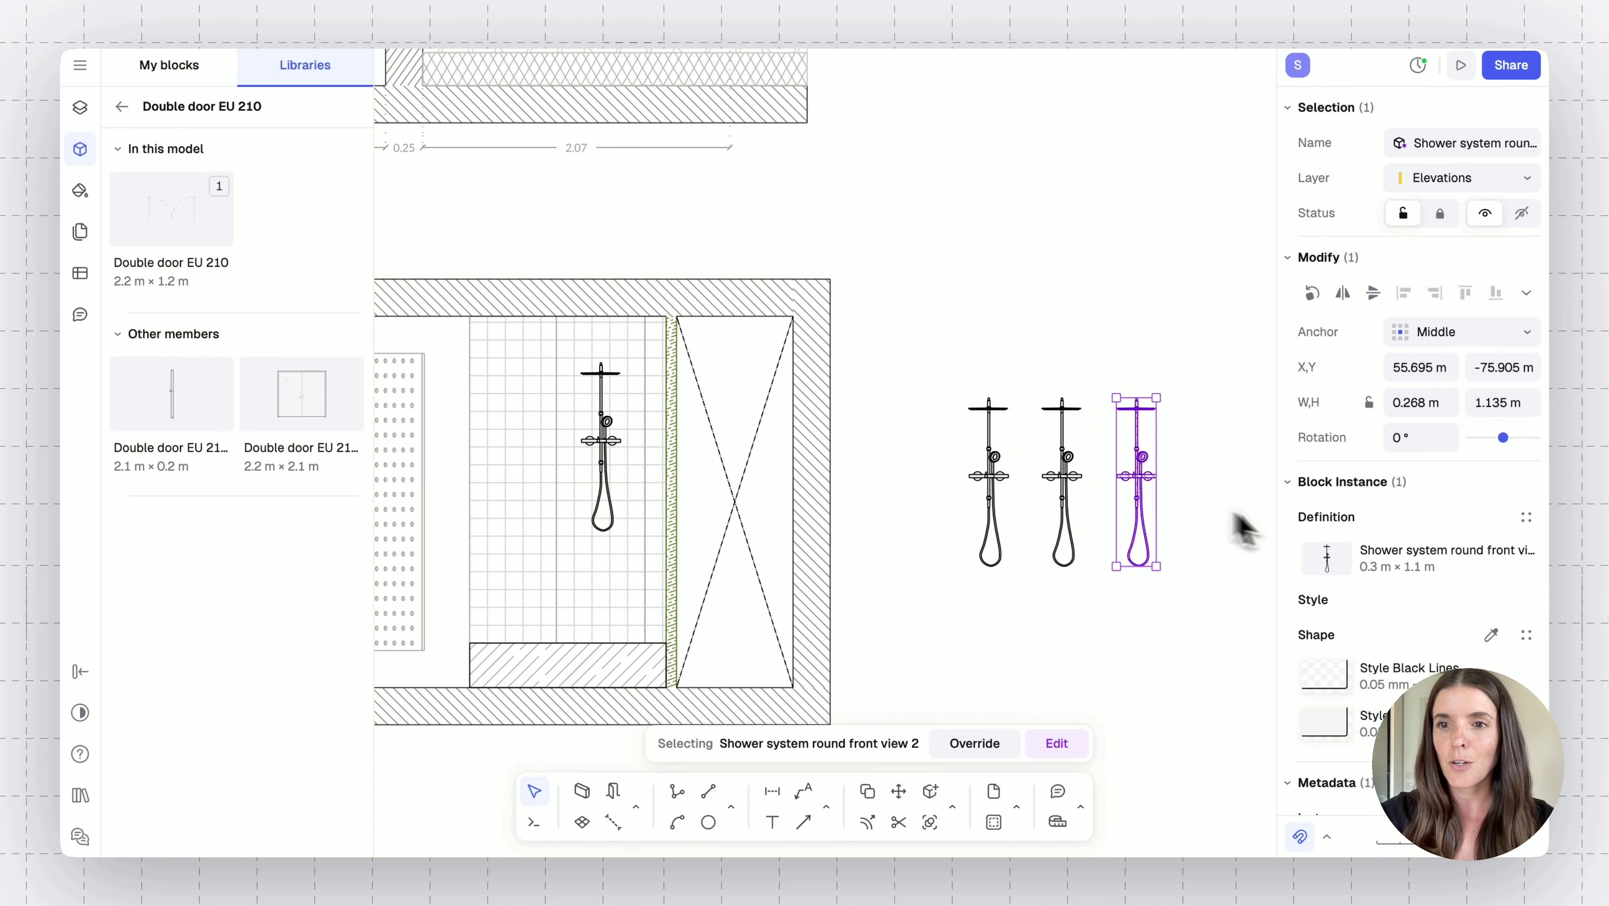
left_click(1409, 565)
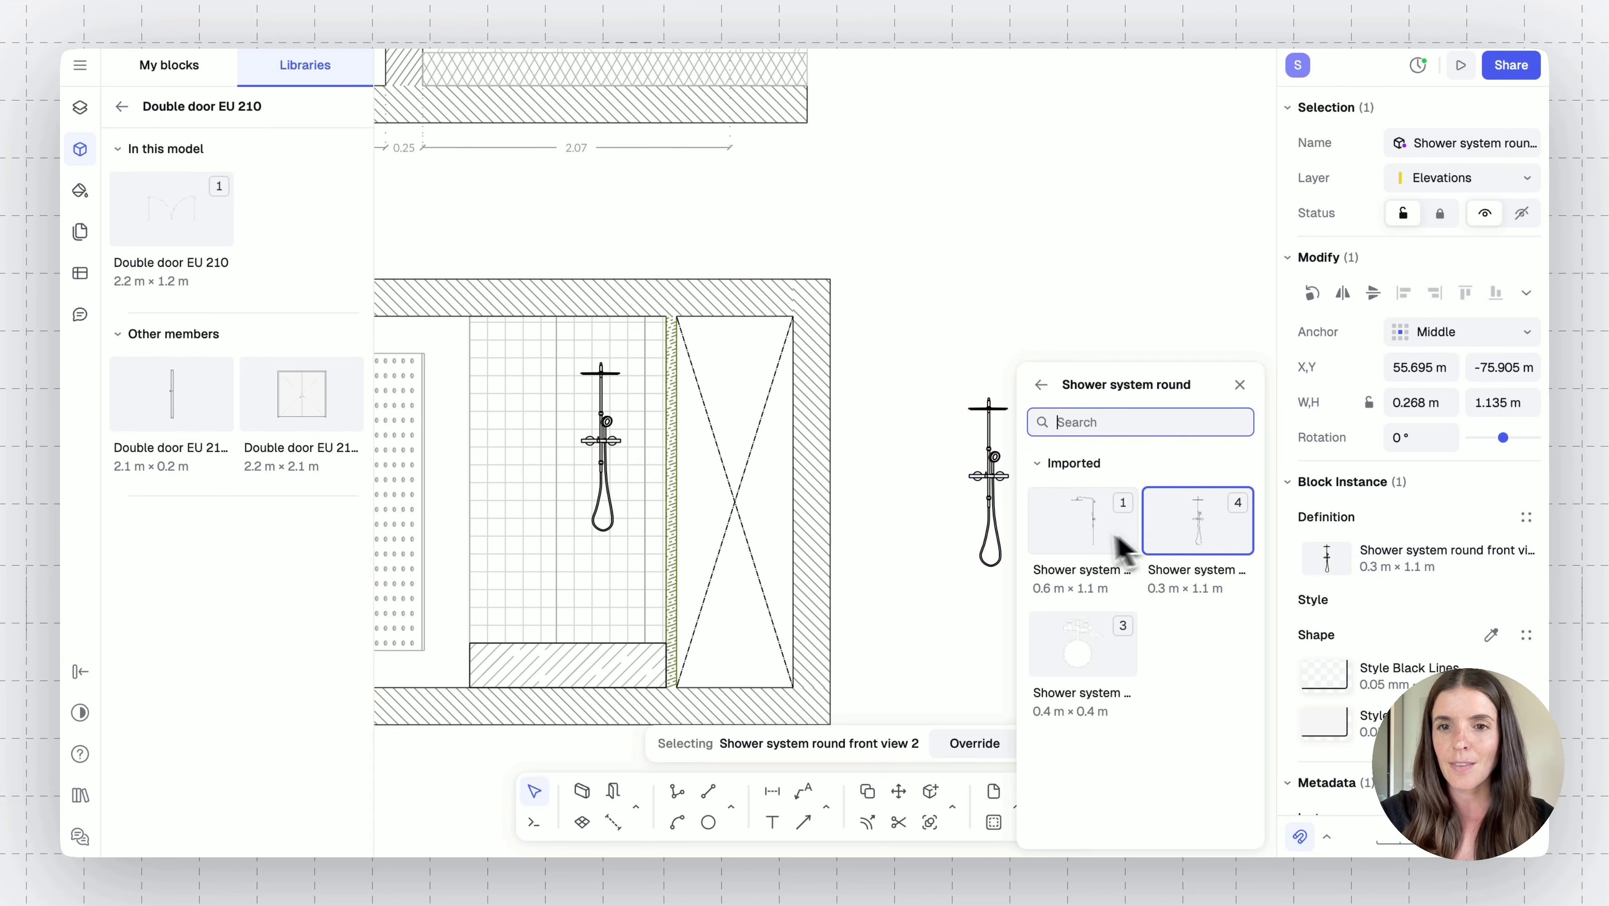
left_click(1080, 534)
left_click(1168, 297)
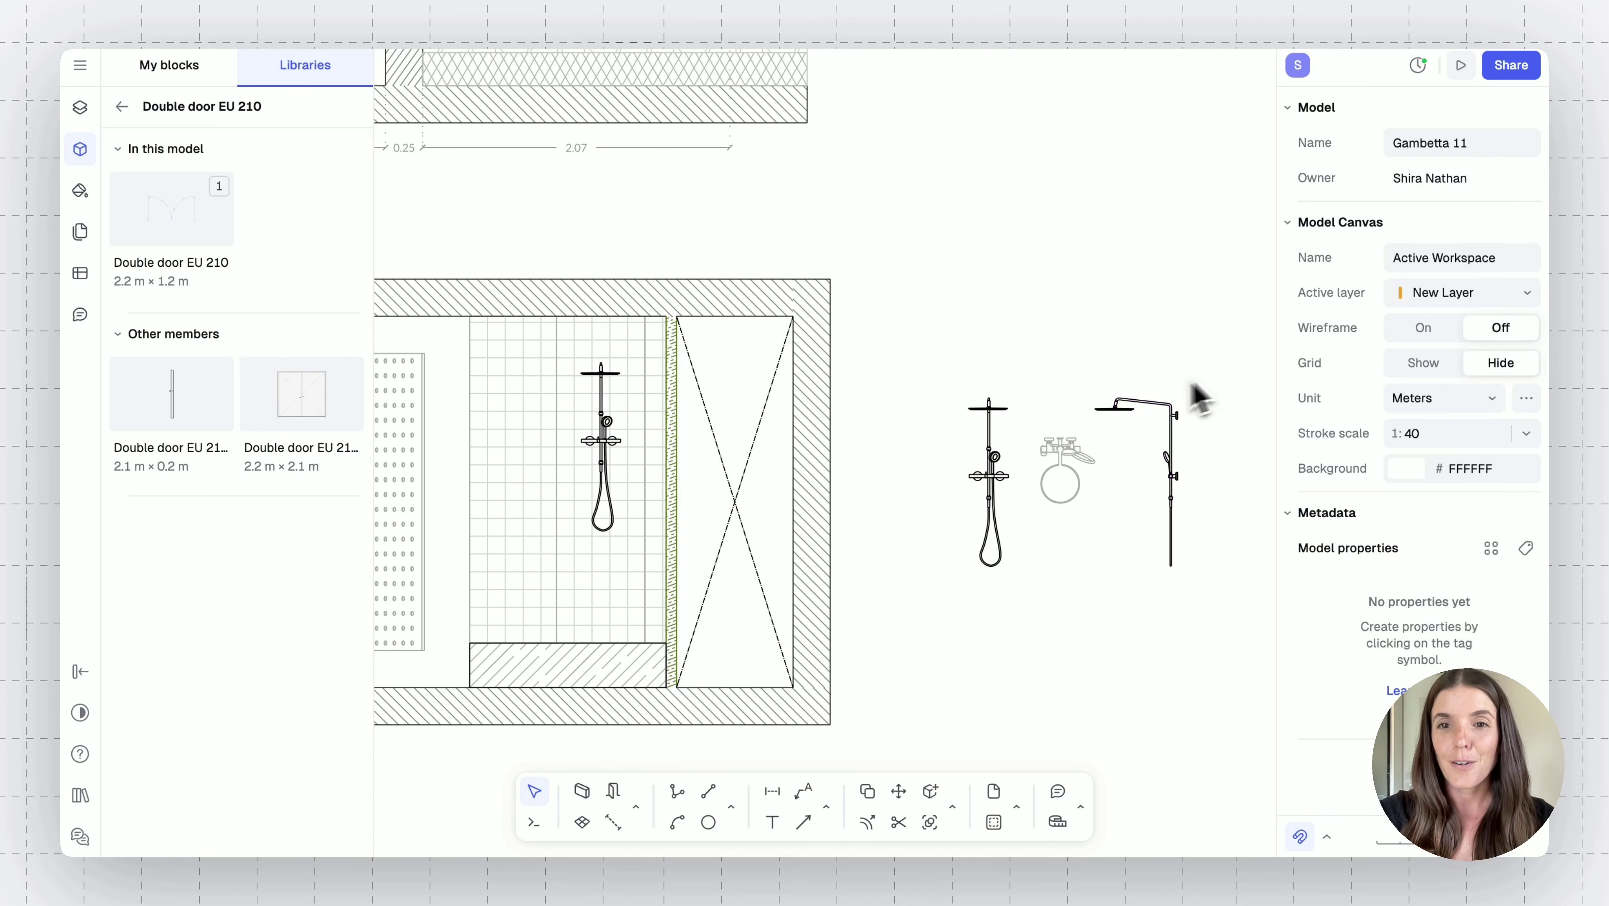
Delete the three shower test blocks and return to the floor plan
left_click_drag(1209, 375, 943, 545)
key("Delete")
scroll(946, 552, "down", 5, "ctrl")
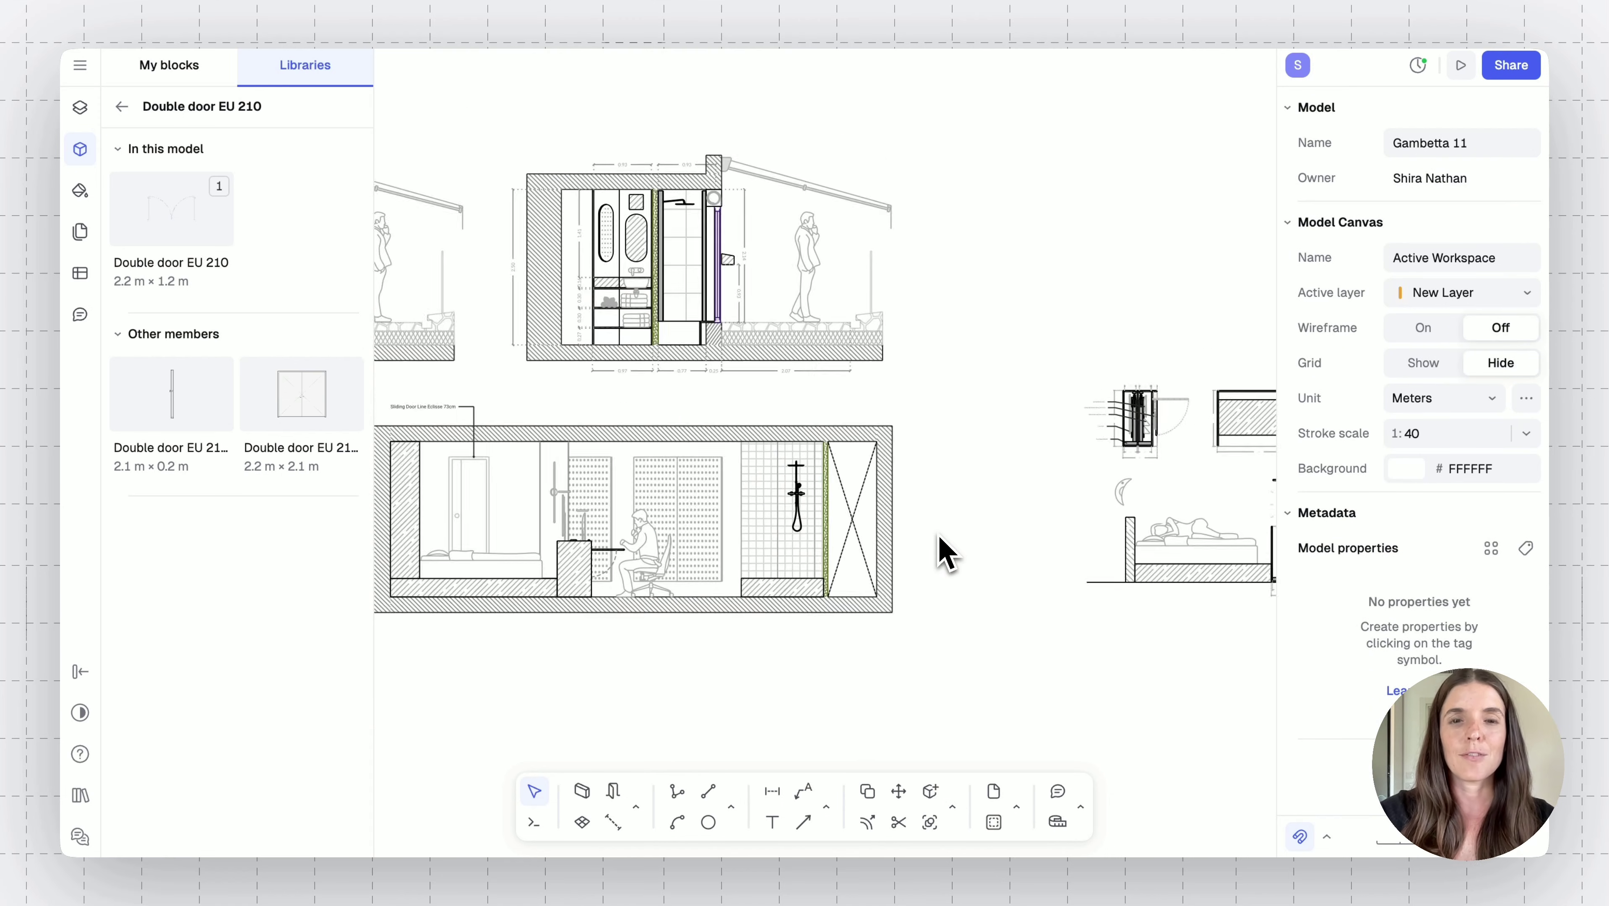
scroll(945, 552, "up", 5)
scroll(946, 552, "up", 10)
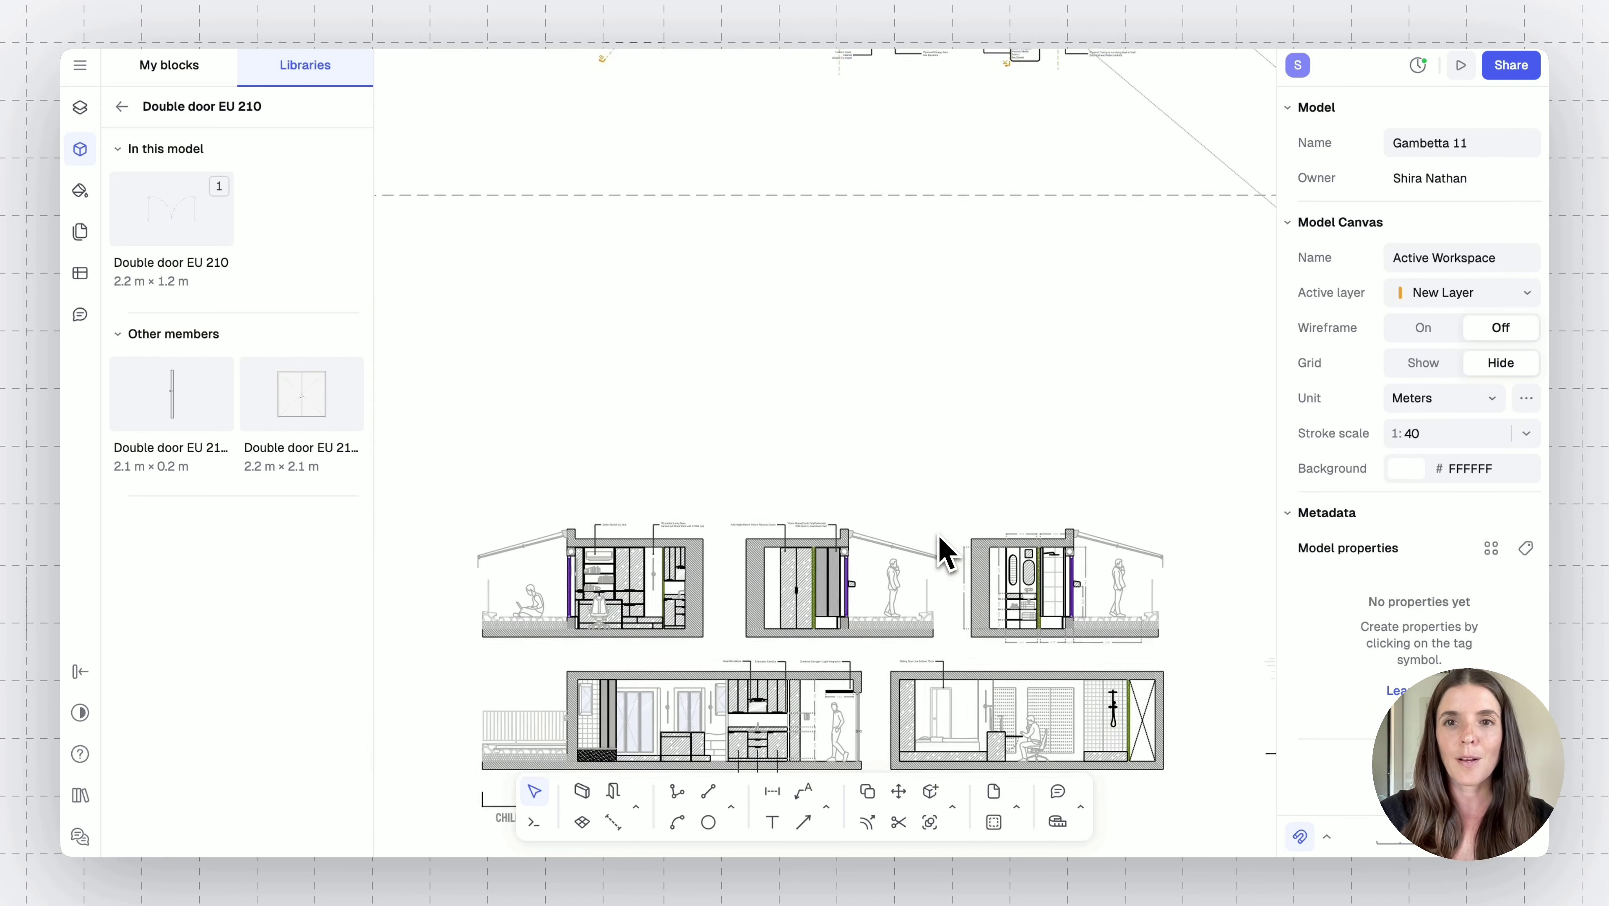
scroll(925, 564, "down", 5, "ctrl")
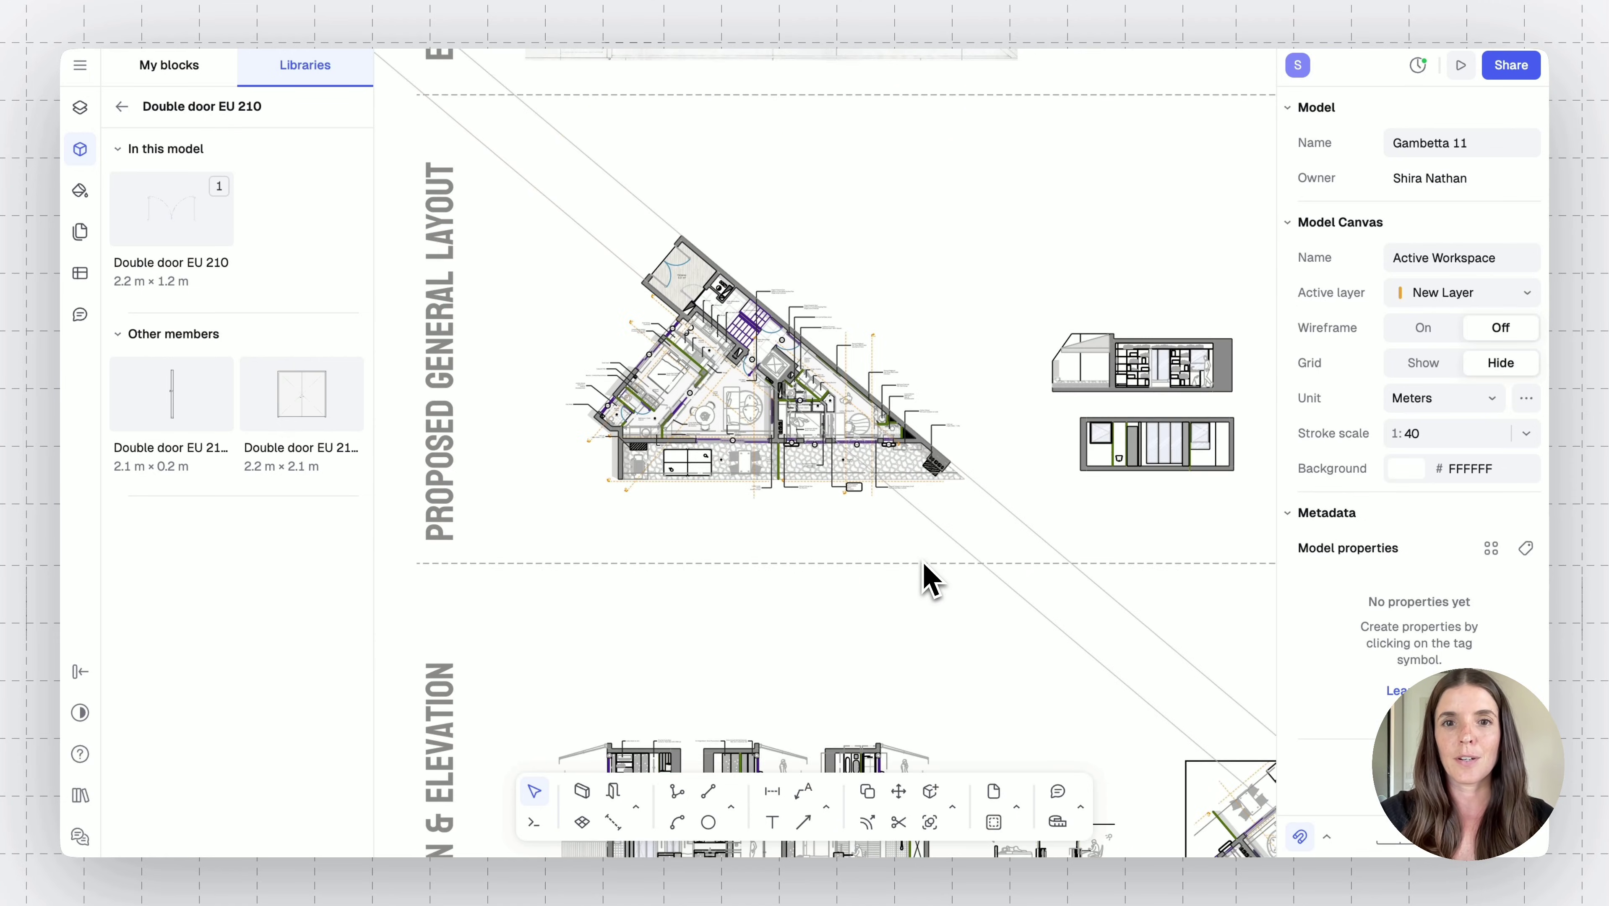
scroll(925, 563, "down", 5)
scroll(925, 565, "left", 10)
scroll(926, 565, "up", 2)
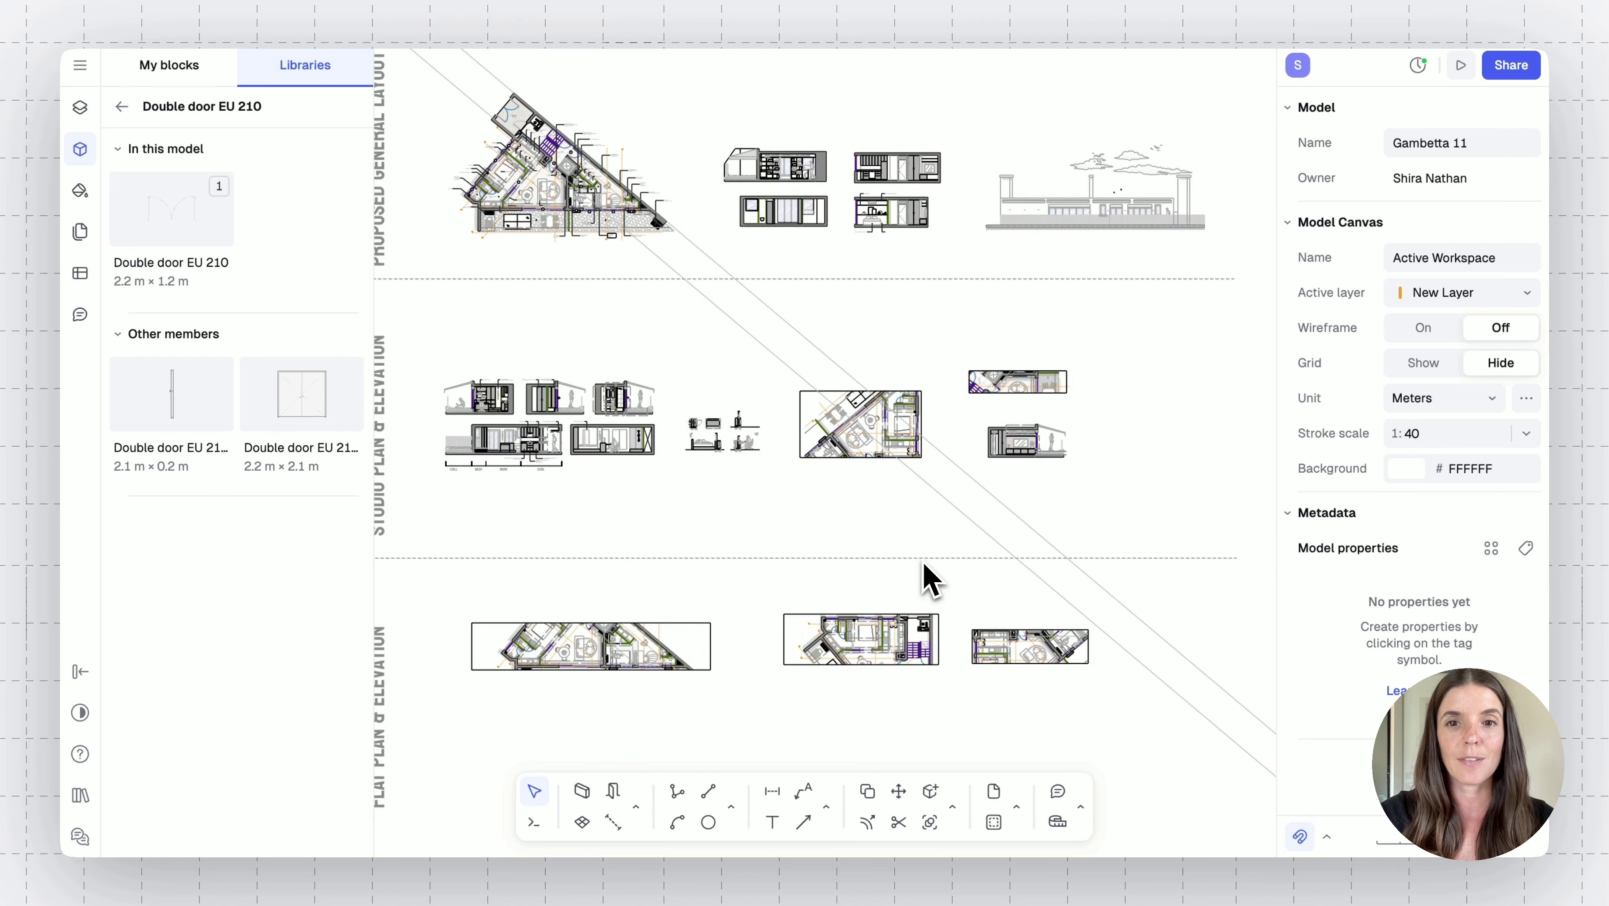
scroll(811, 448, "up", 15, "ctrl")
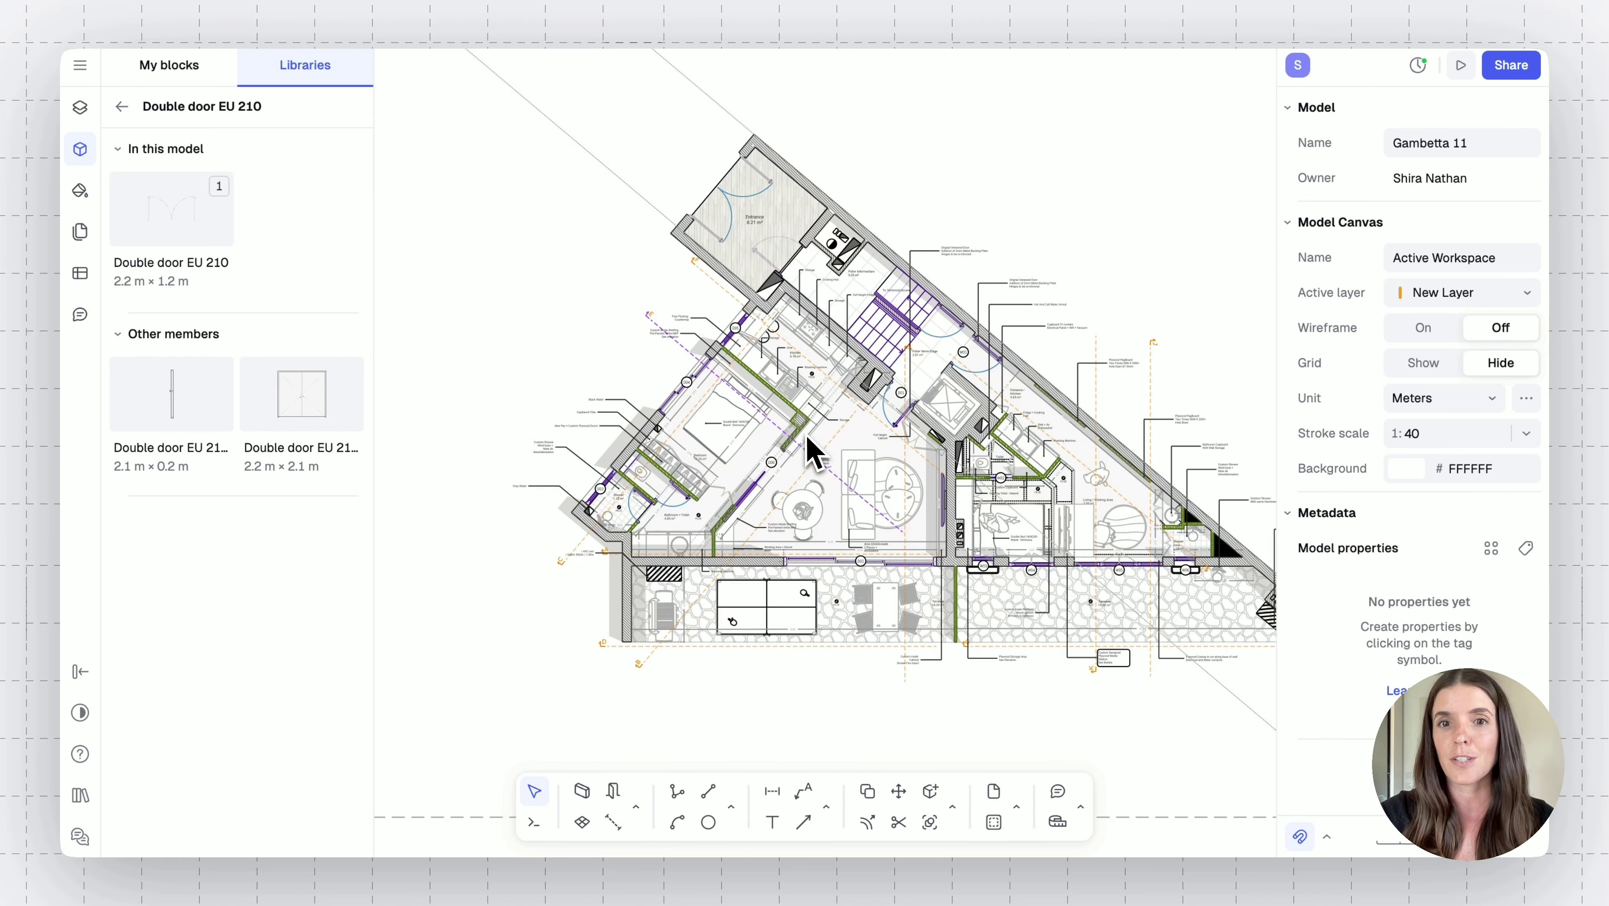
scroll(807, 438, "down", 10, "ctrl")
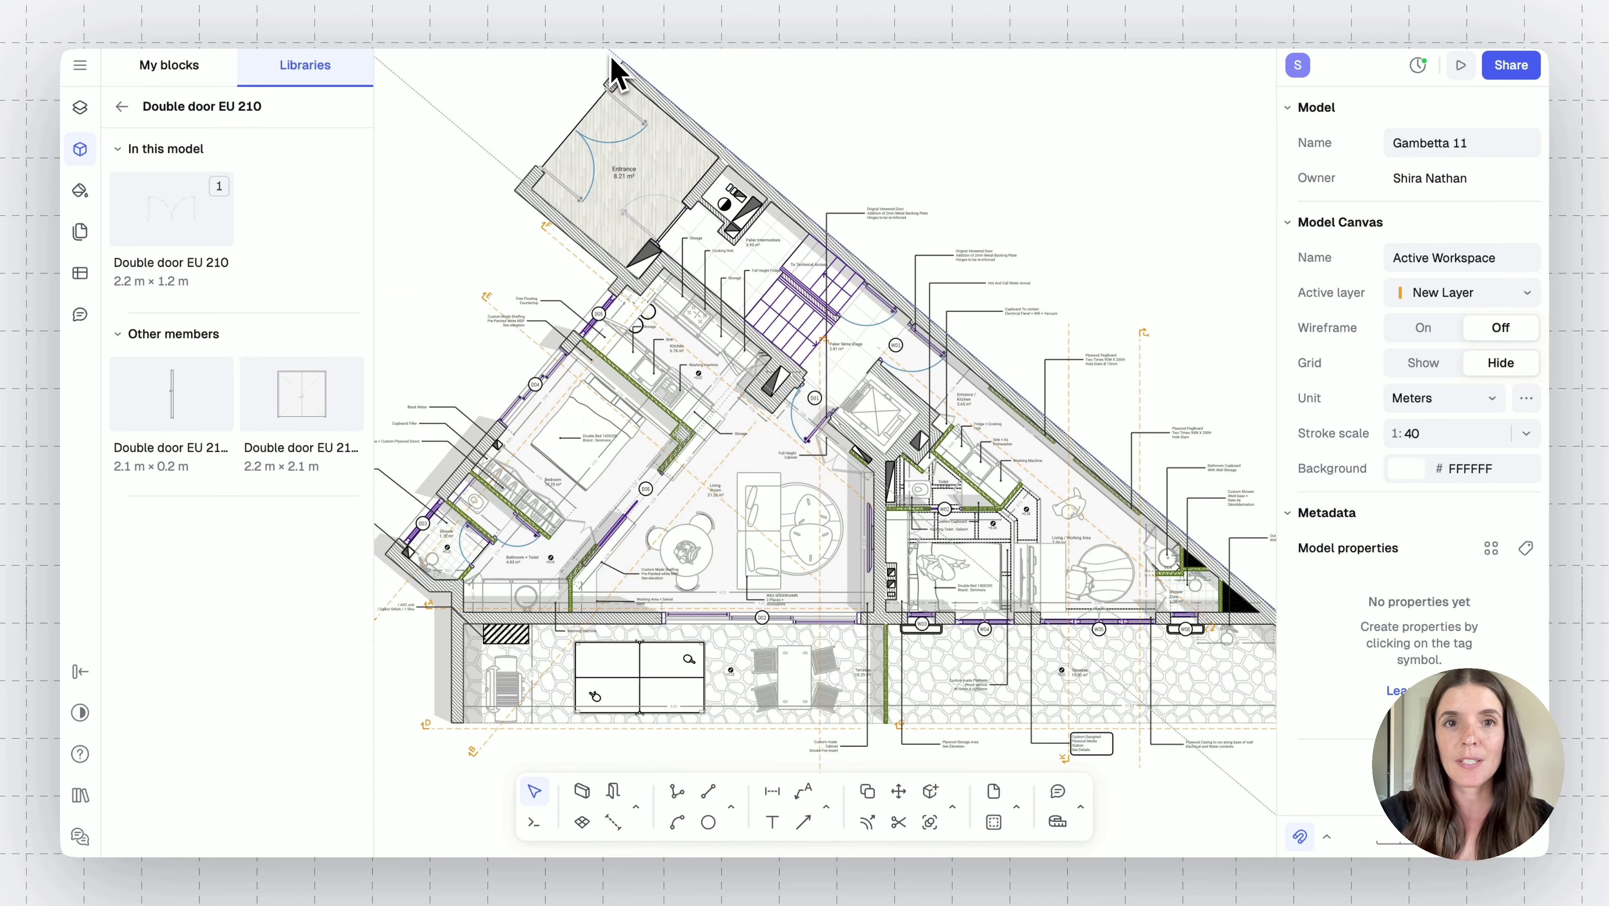
Delete the diagonal guideline crossing the floor plan
left_click(613, 60)
left_click(606, 63)
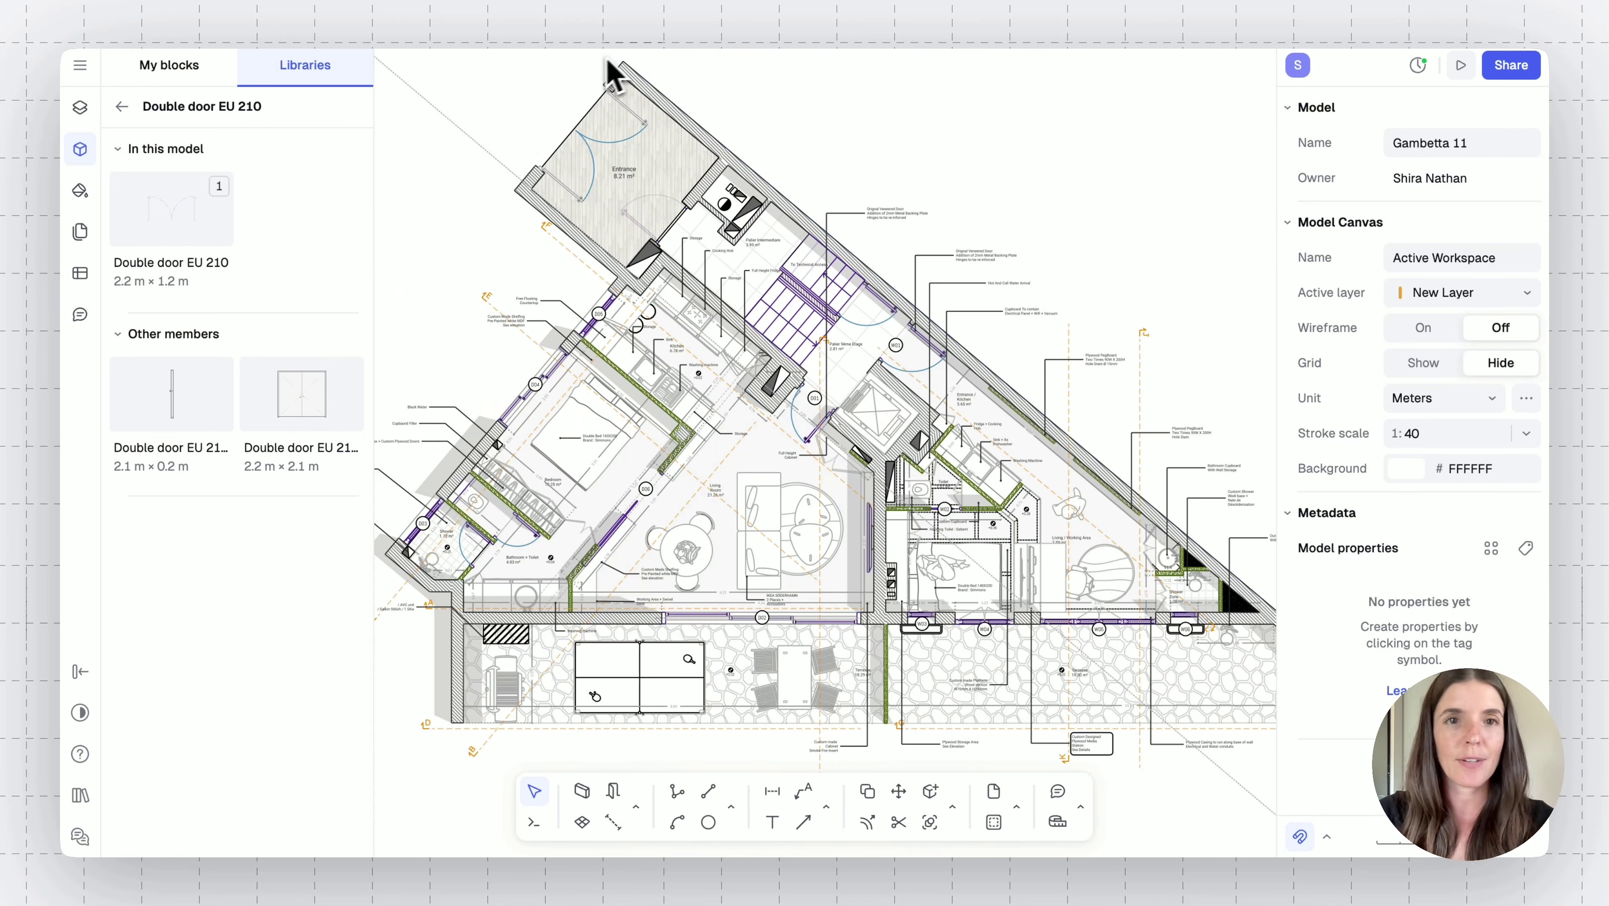
left_click(478, 147)
key("Delete")
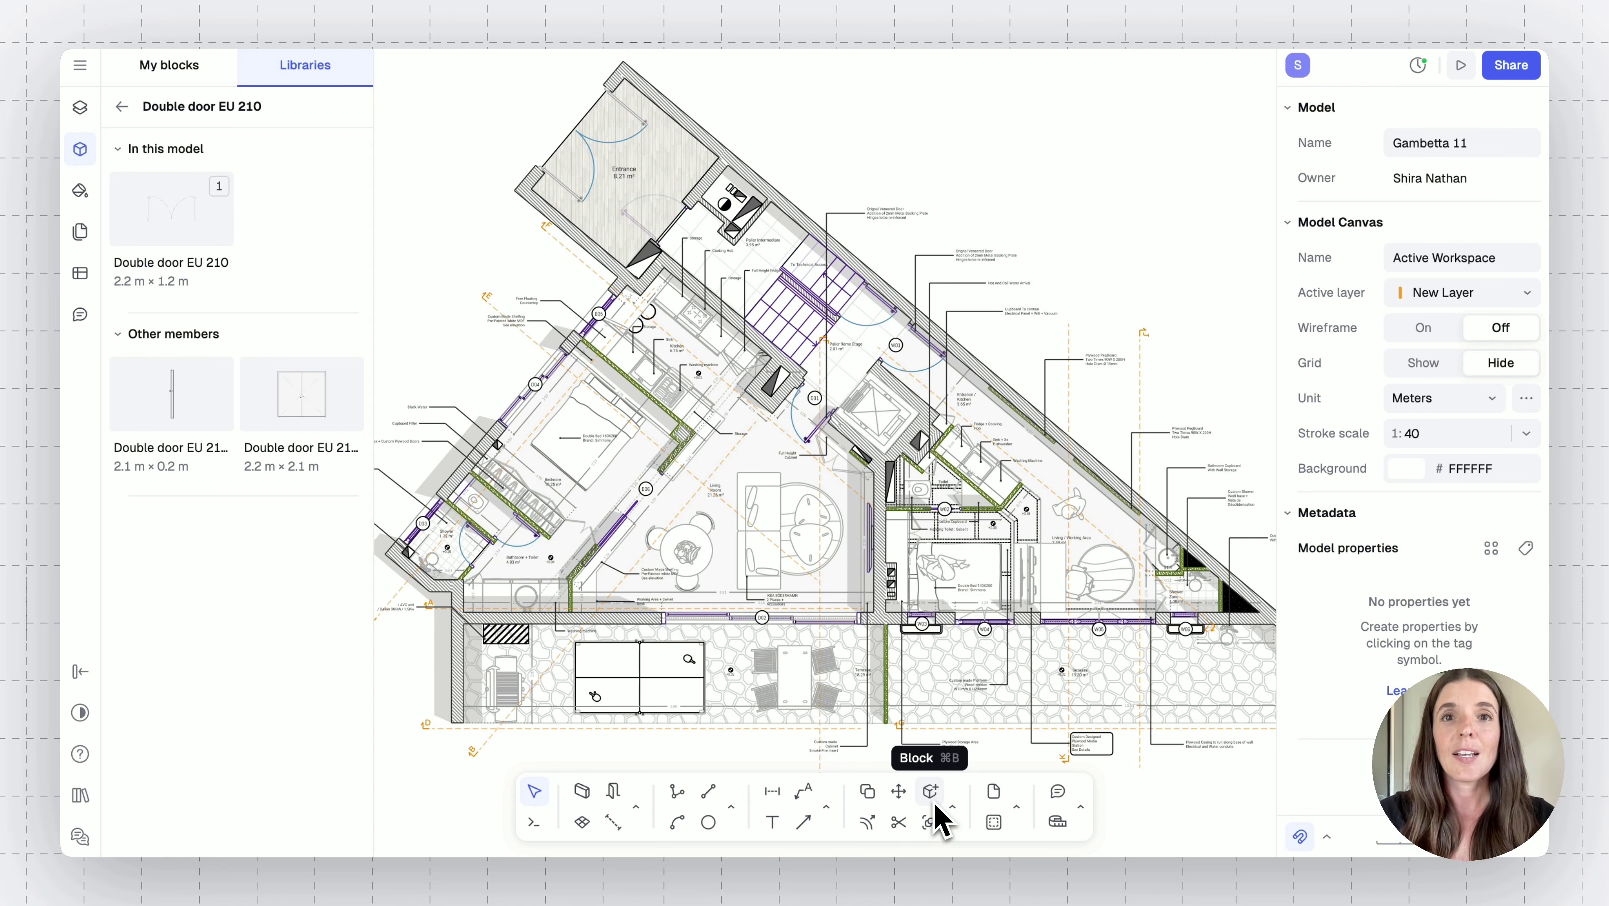
Pan and zoom to the Entrance room showing 8.21 m² and its double door
scroll(597, 415, "up", 5)
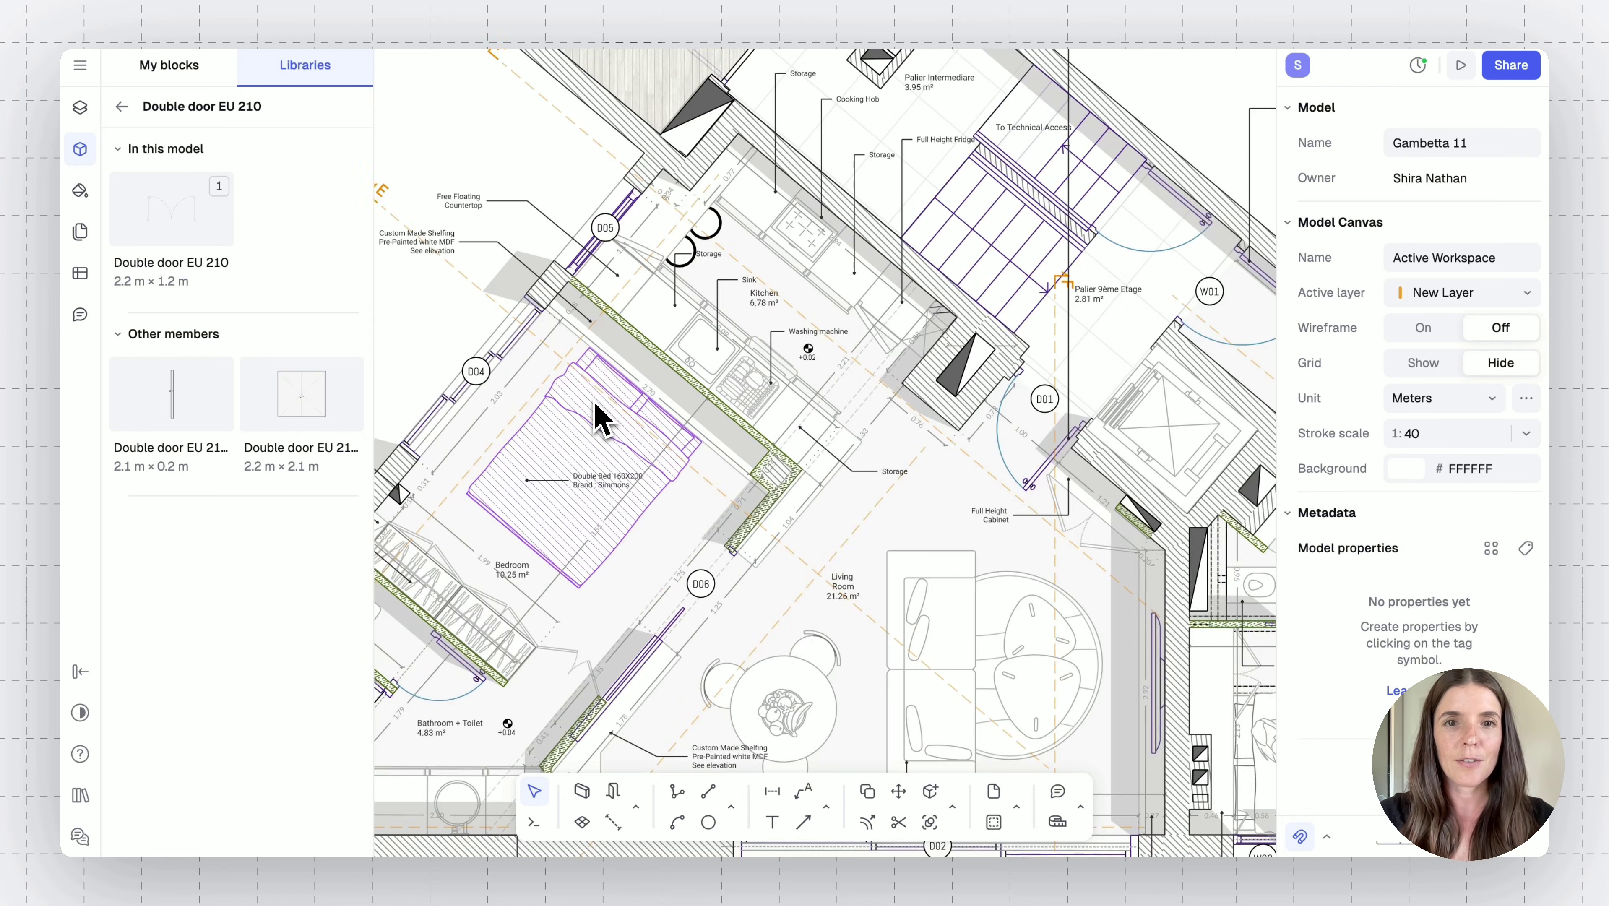
scroll(596, 416, "left", 5)
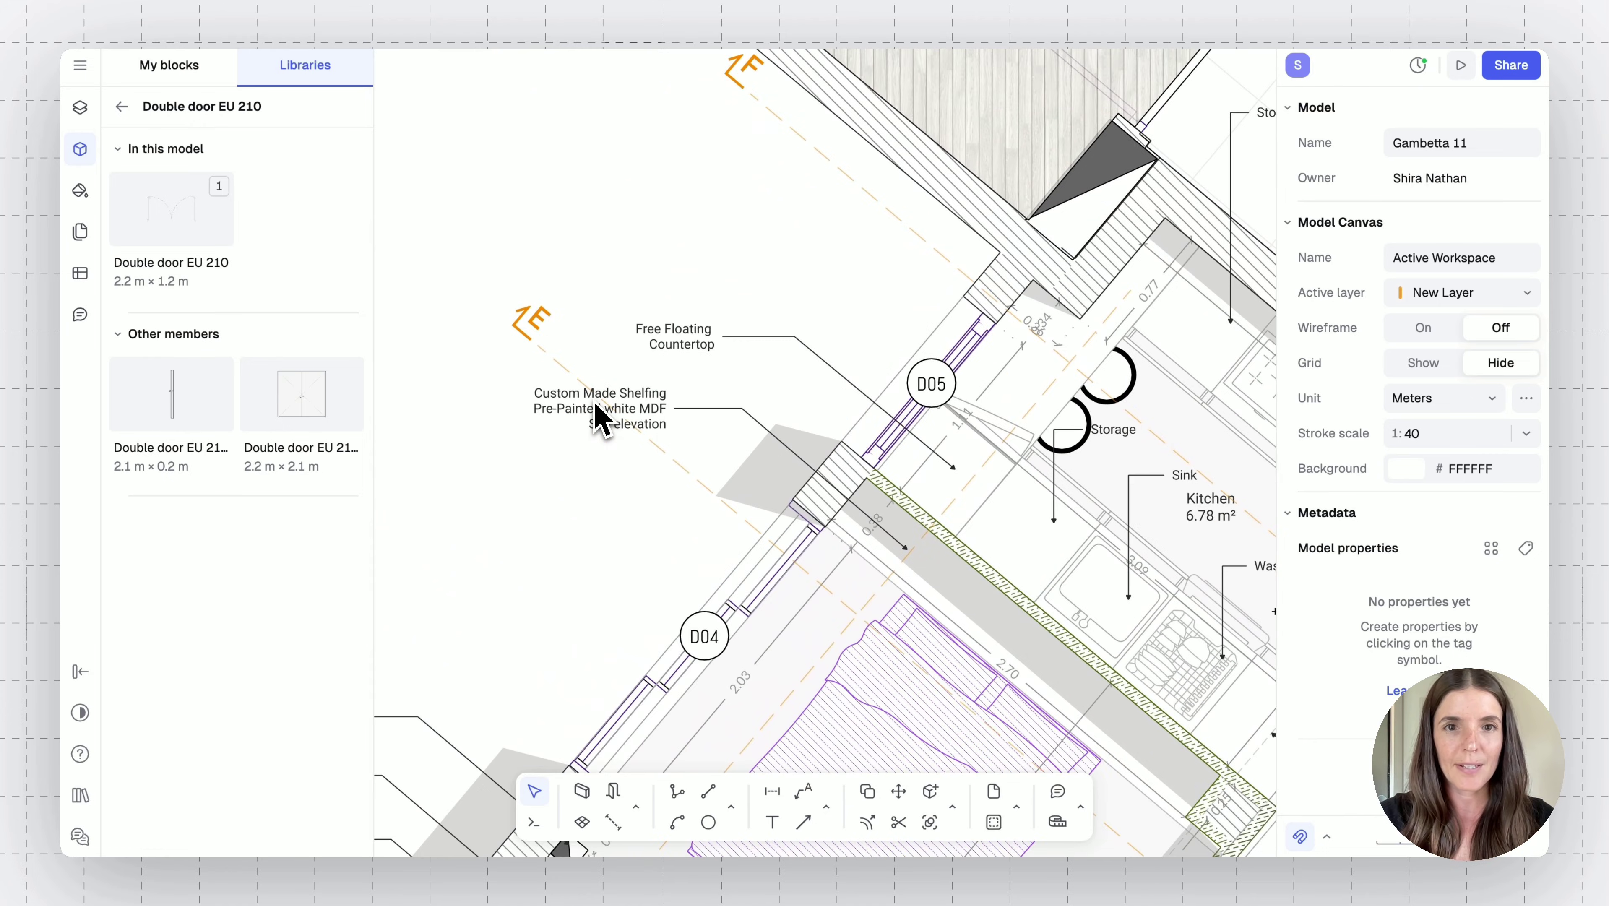
scroll(596, 416, "up", 3)
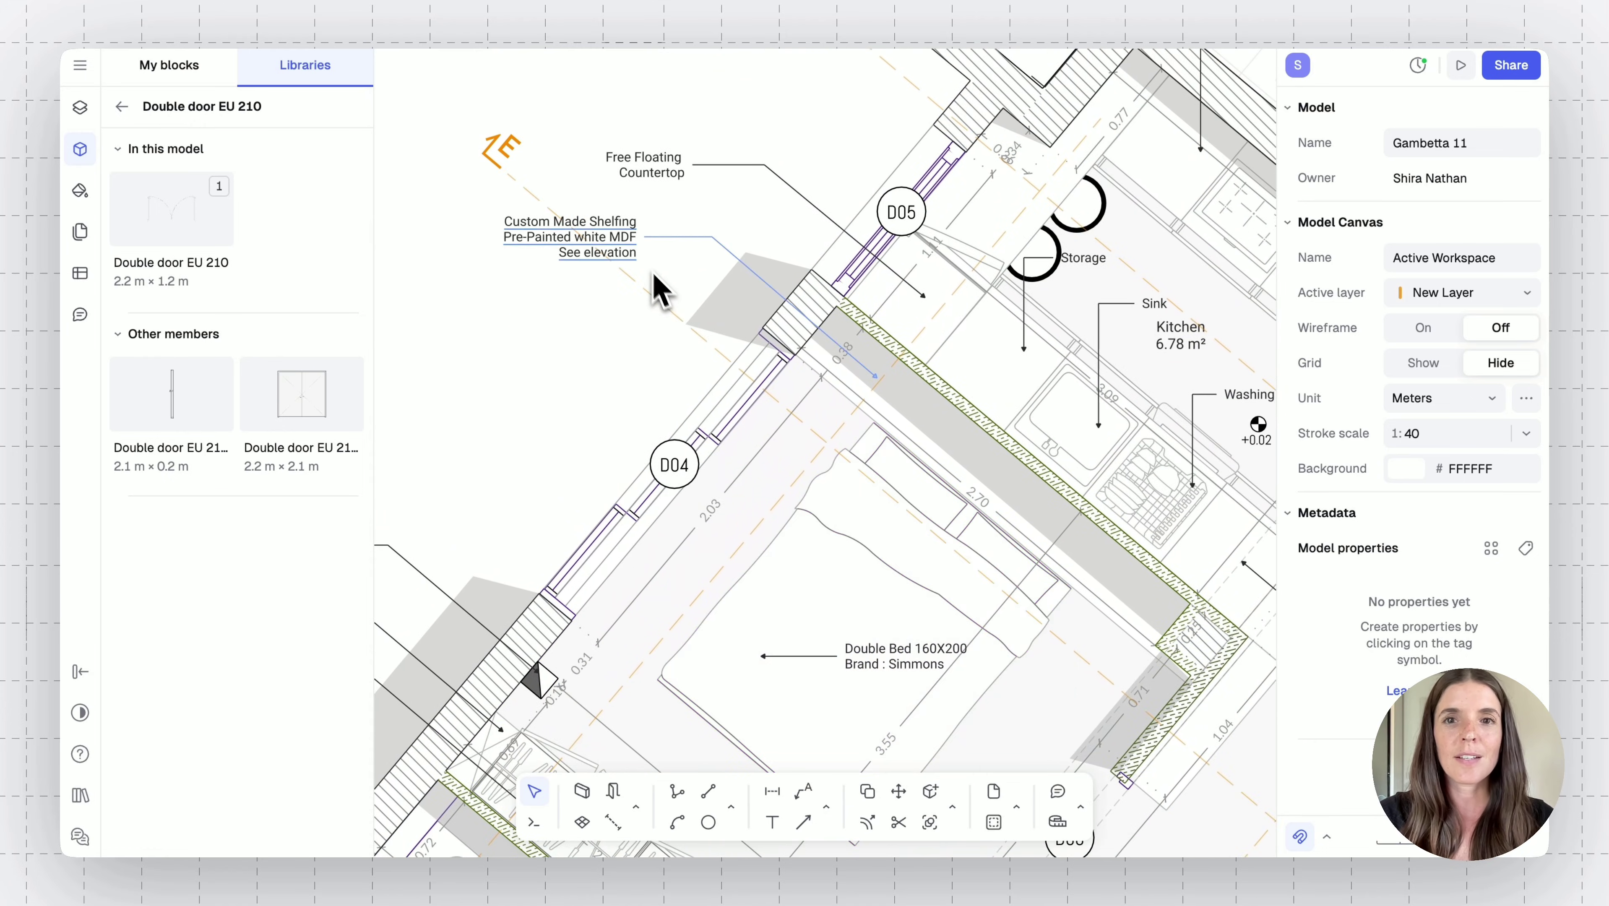
scroll(532, 442, "down", 5)
scroll(532, 442, "left", 3)
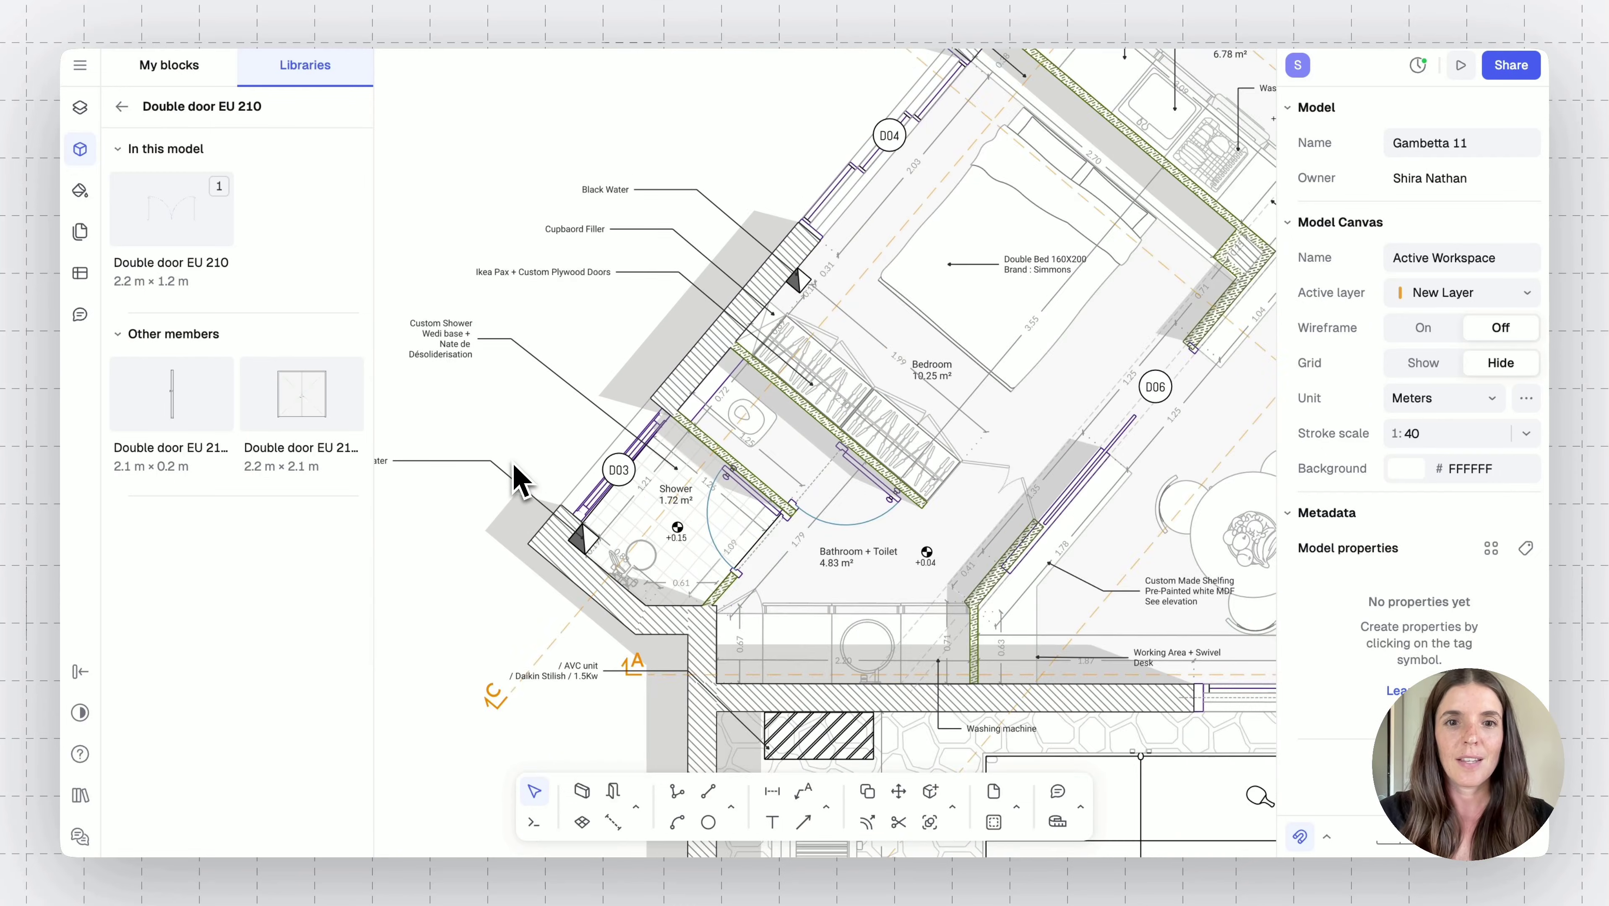
scroll(522, 482, "right", 10)
scroll(521, 483, "up", 4)
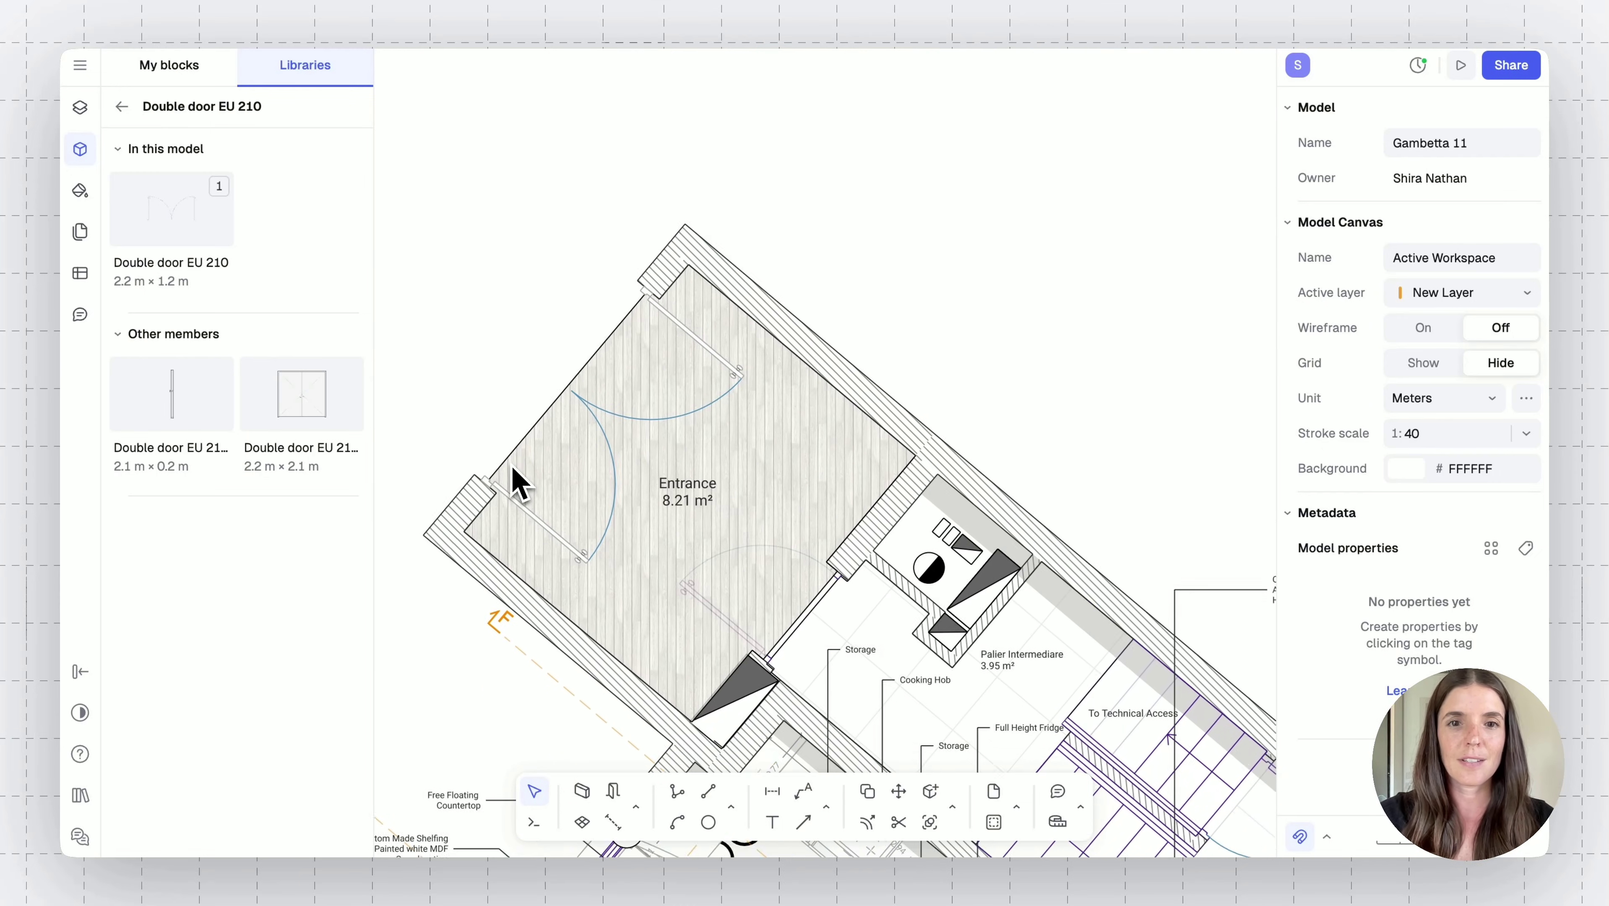
scroll(519, 485, "down", 1)
scroll(519, 486, "left", 1)
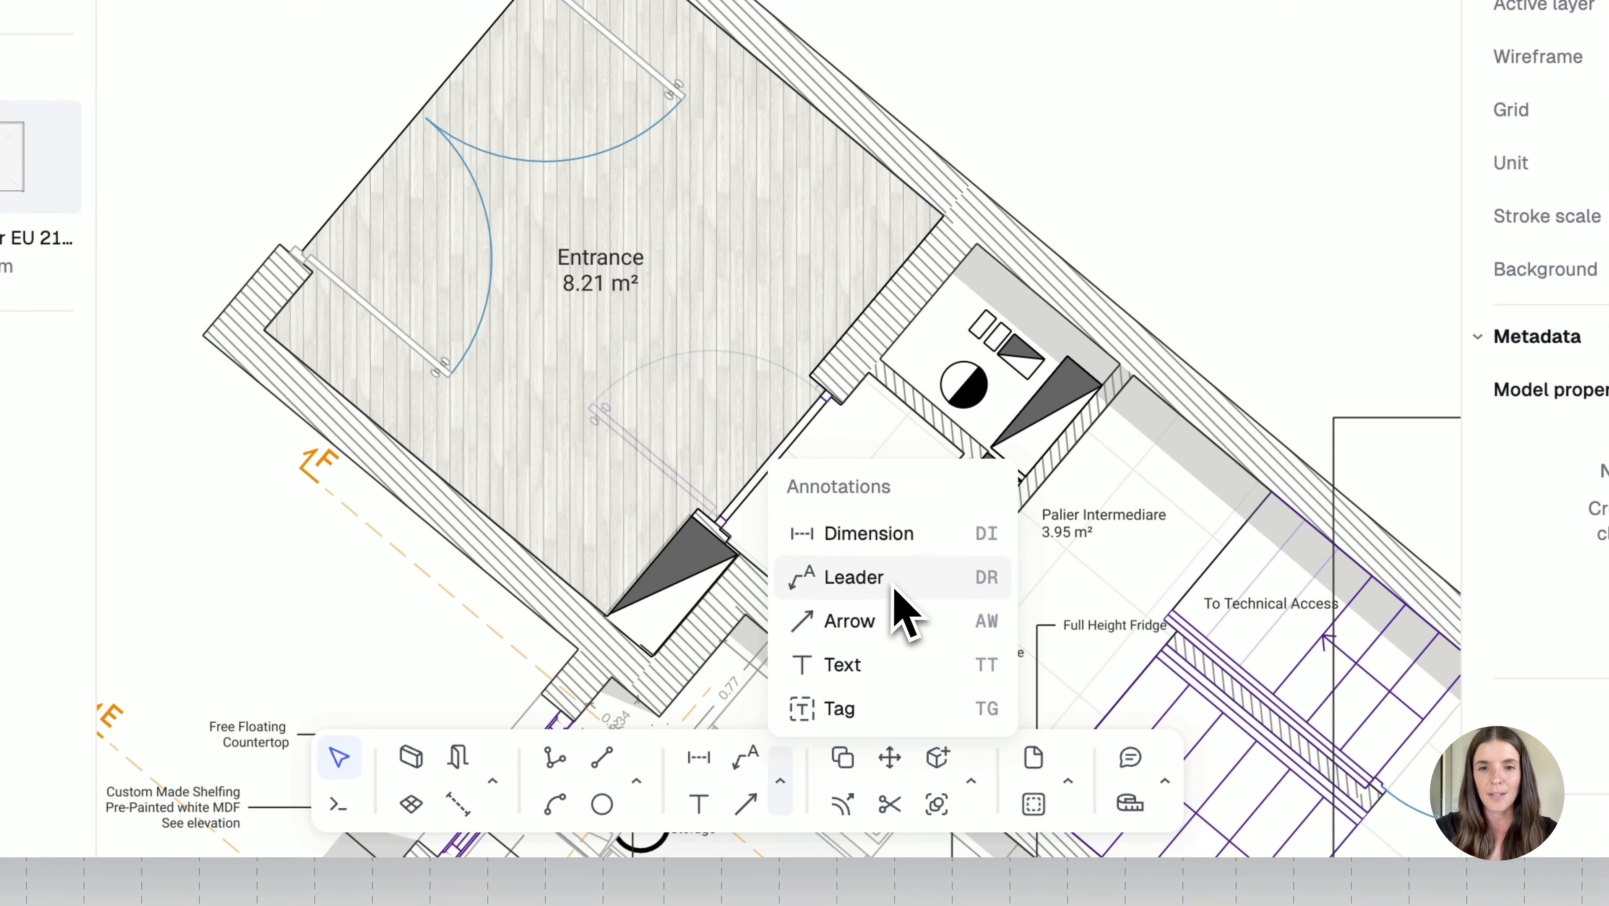
Start a Dimension and bring up the Select style list of annotation styles
left_click(879, 546)
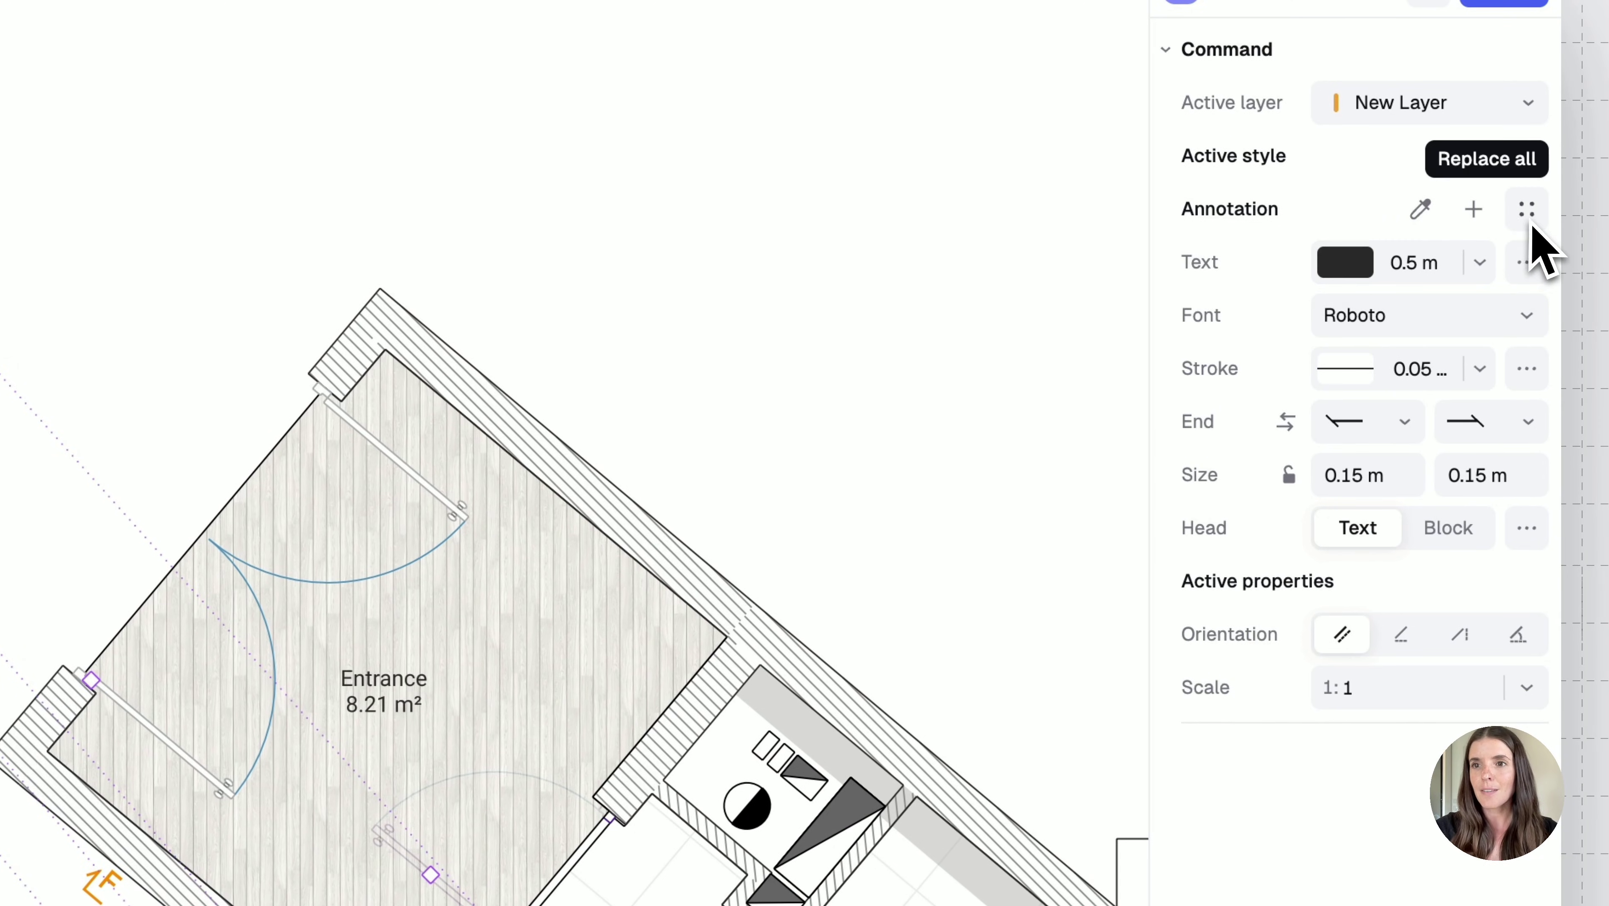
left_click(1526, 209)
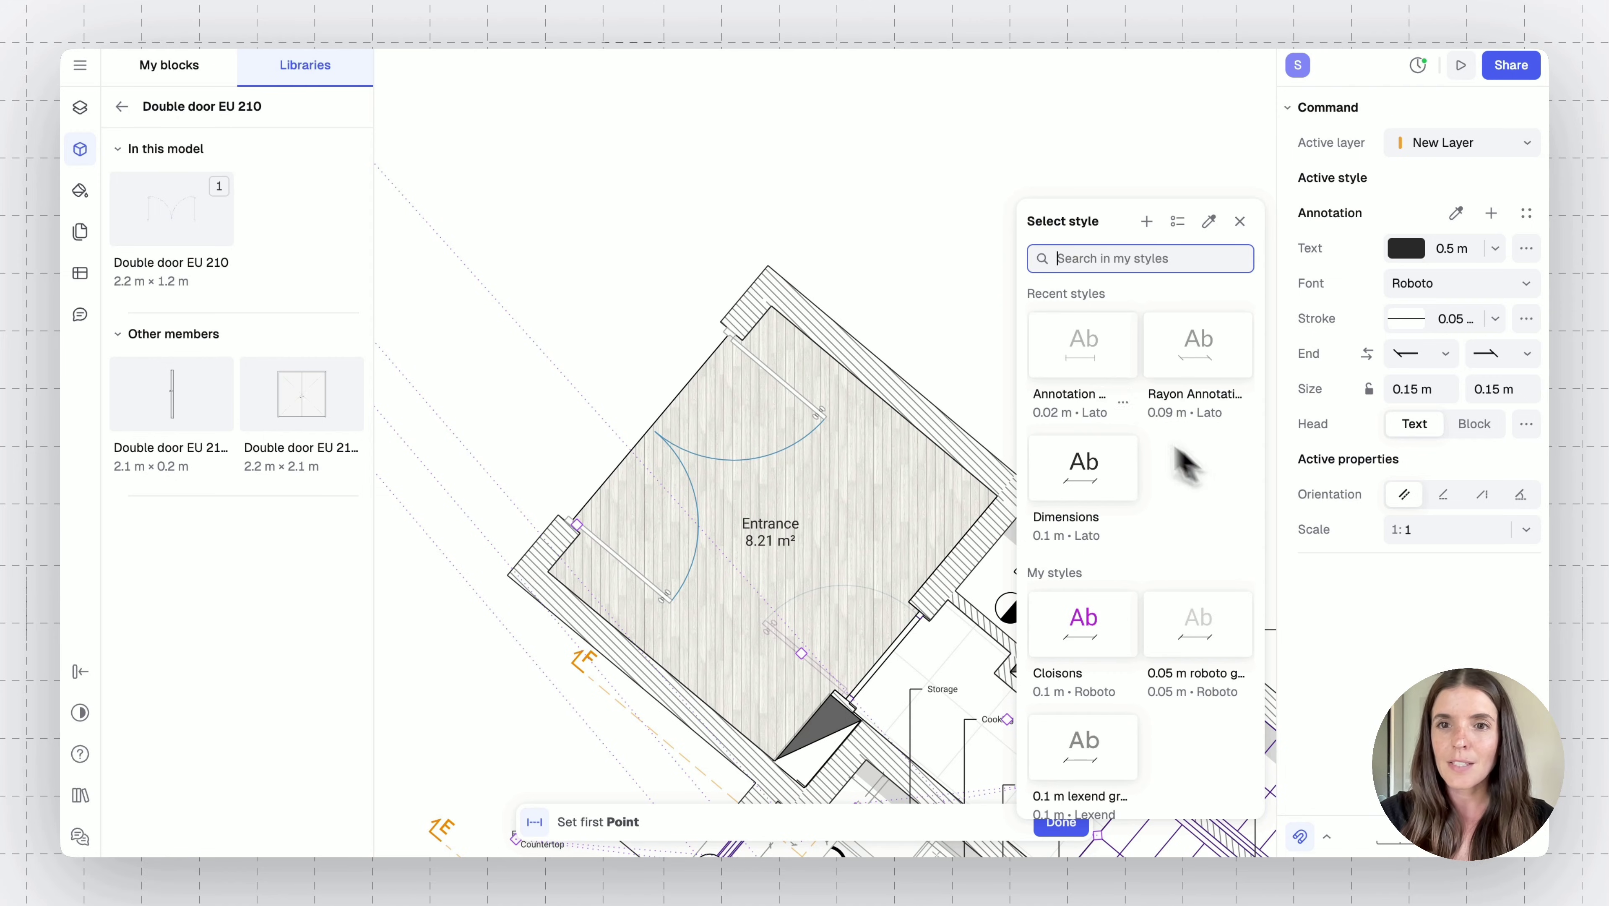
Dimension the Entrance's upper-left wall as a 0.643, 2.200 and 0.689 chain
left_click(768, 266)
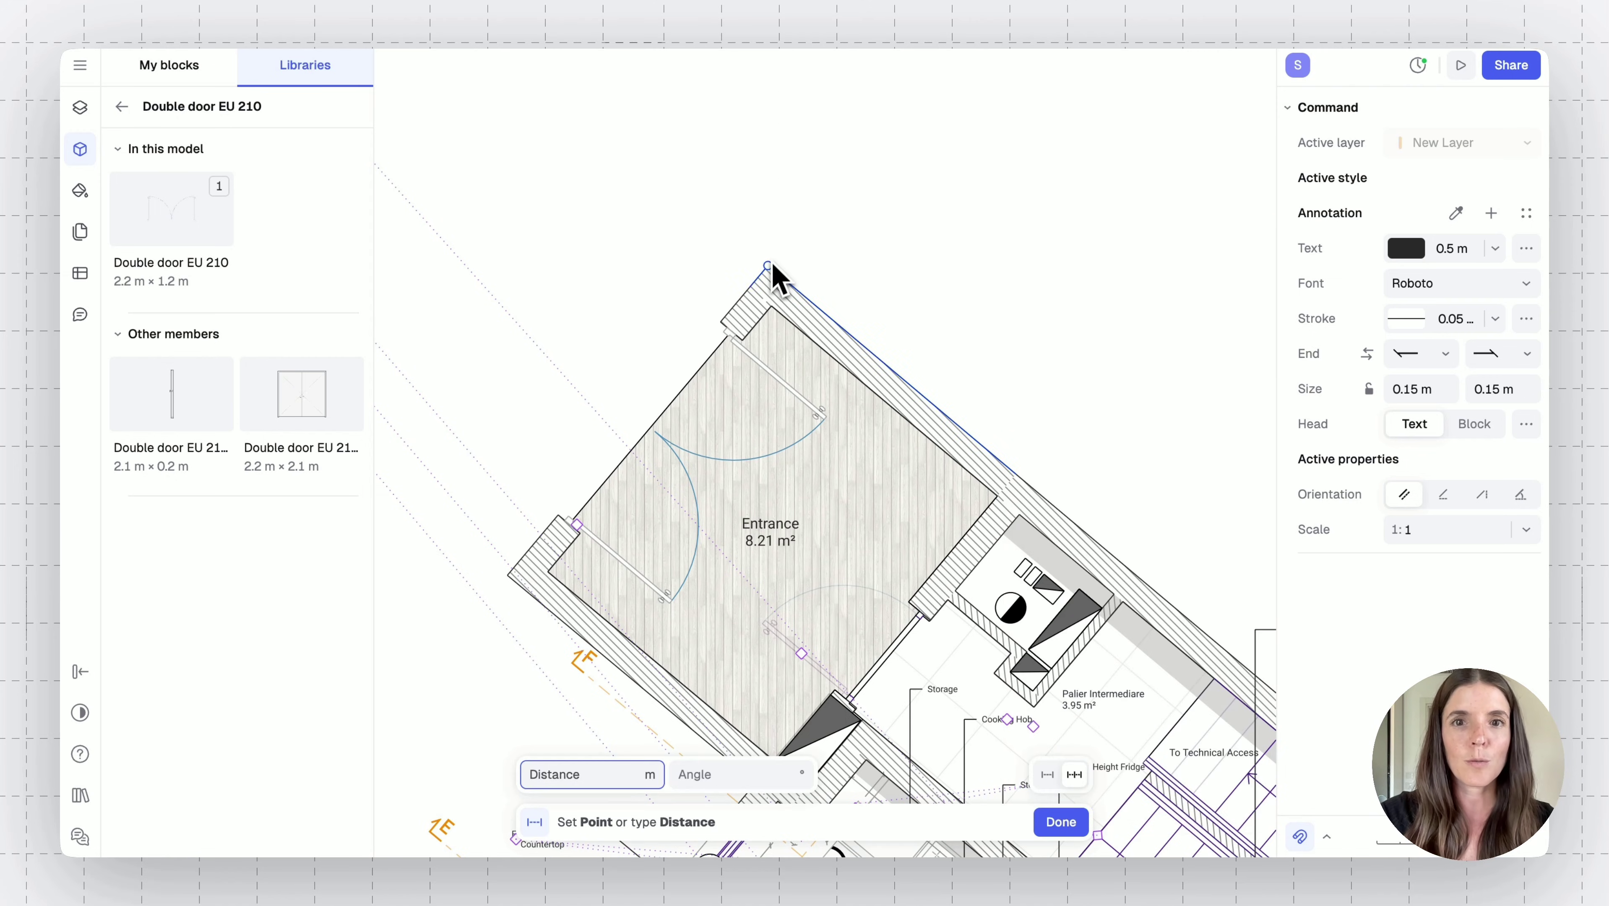
left_click(722, 323)
left_click(665, 297)
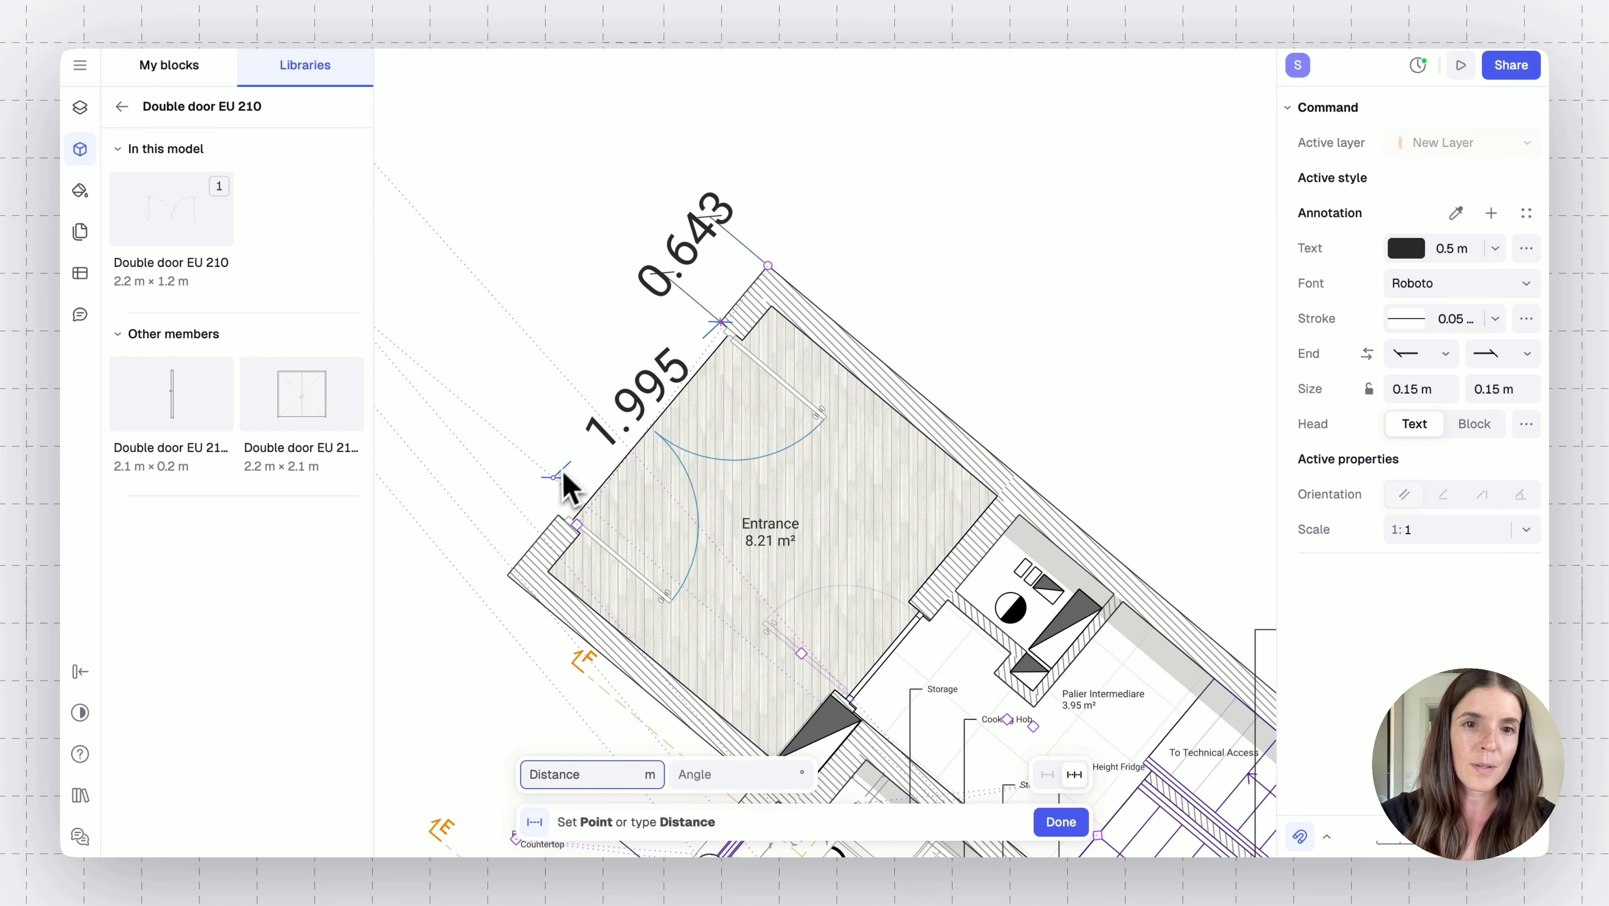
left_click(557, 516)
left_click(511, 476)
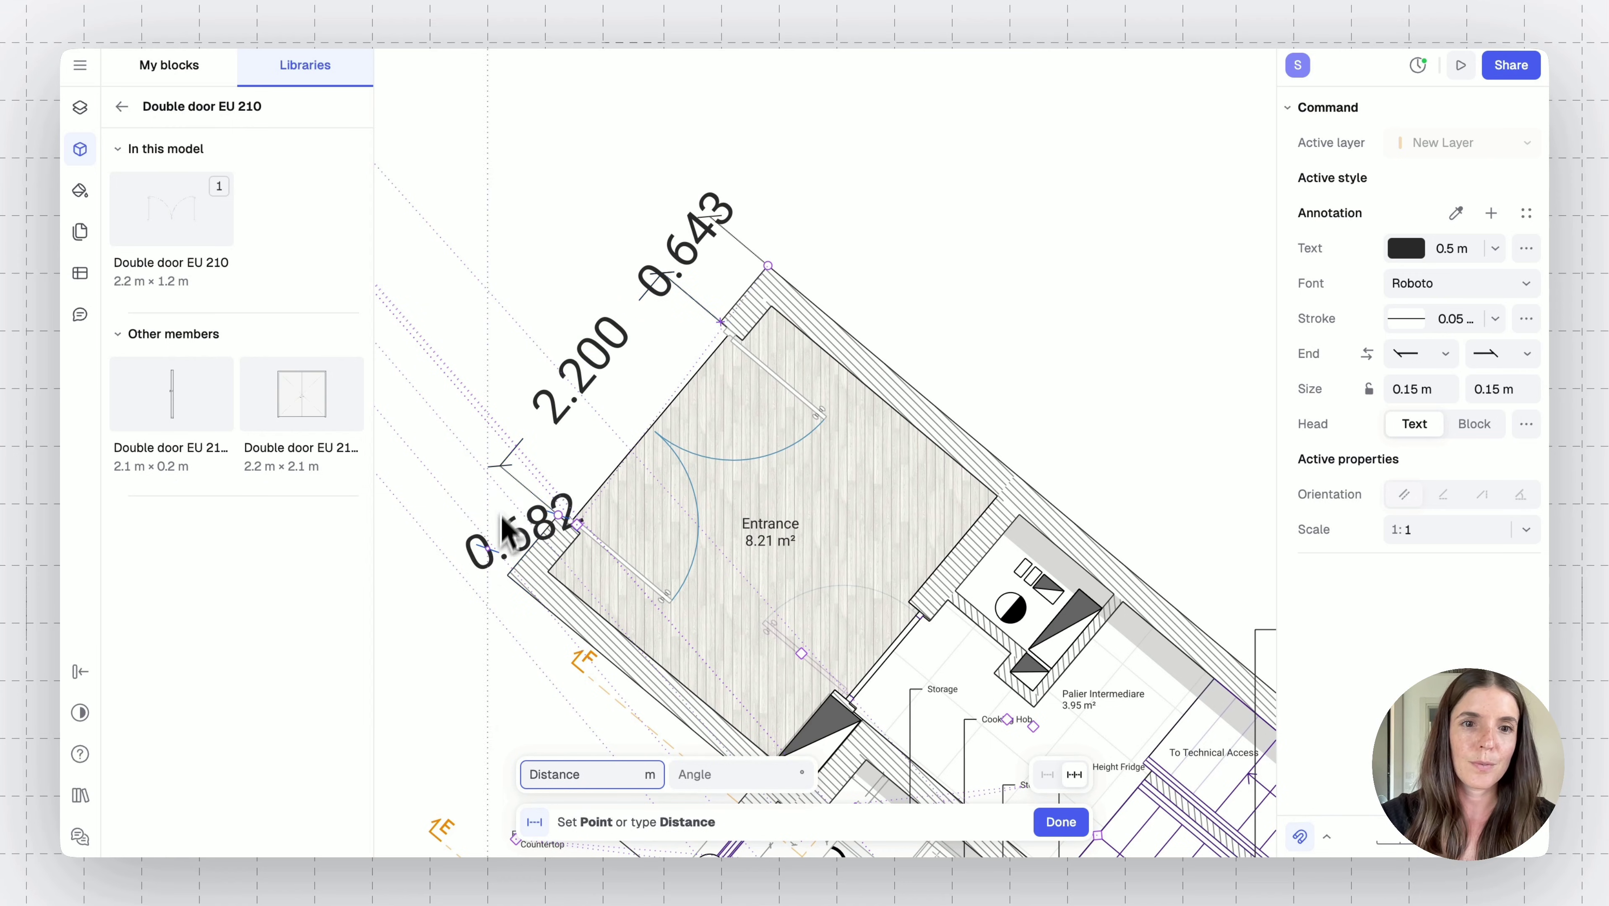
left_click(508, 576)
left_click(454, 544)
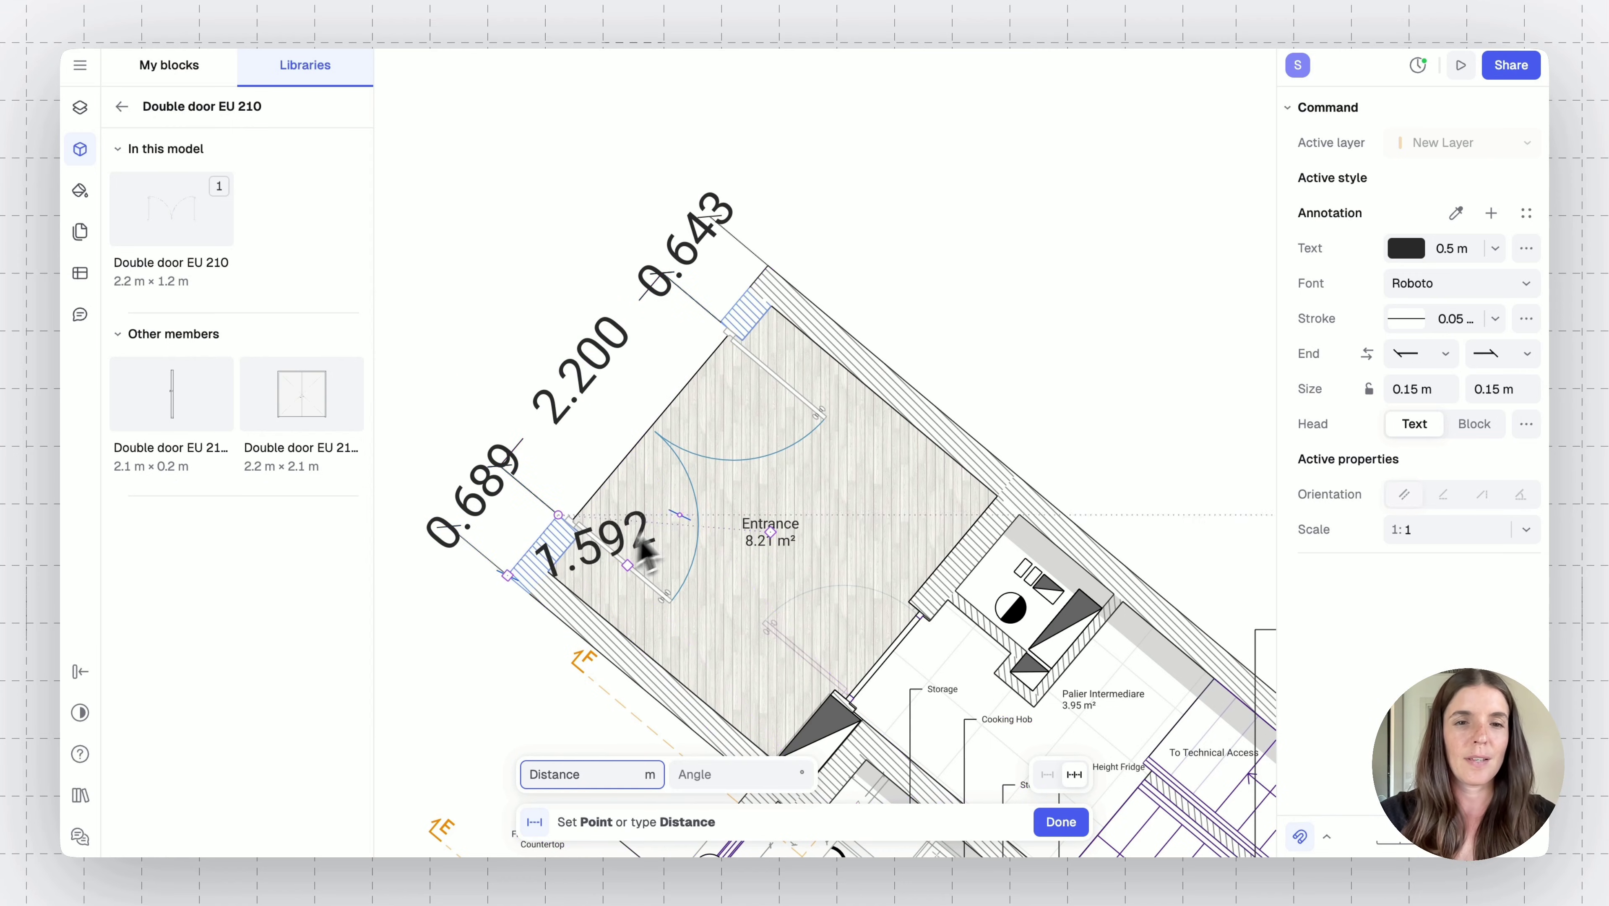
key("Escape")
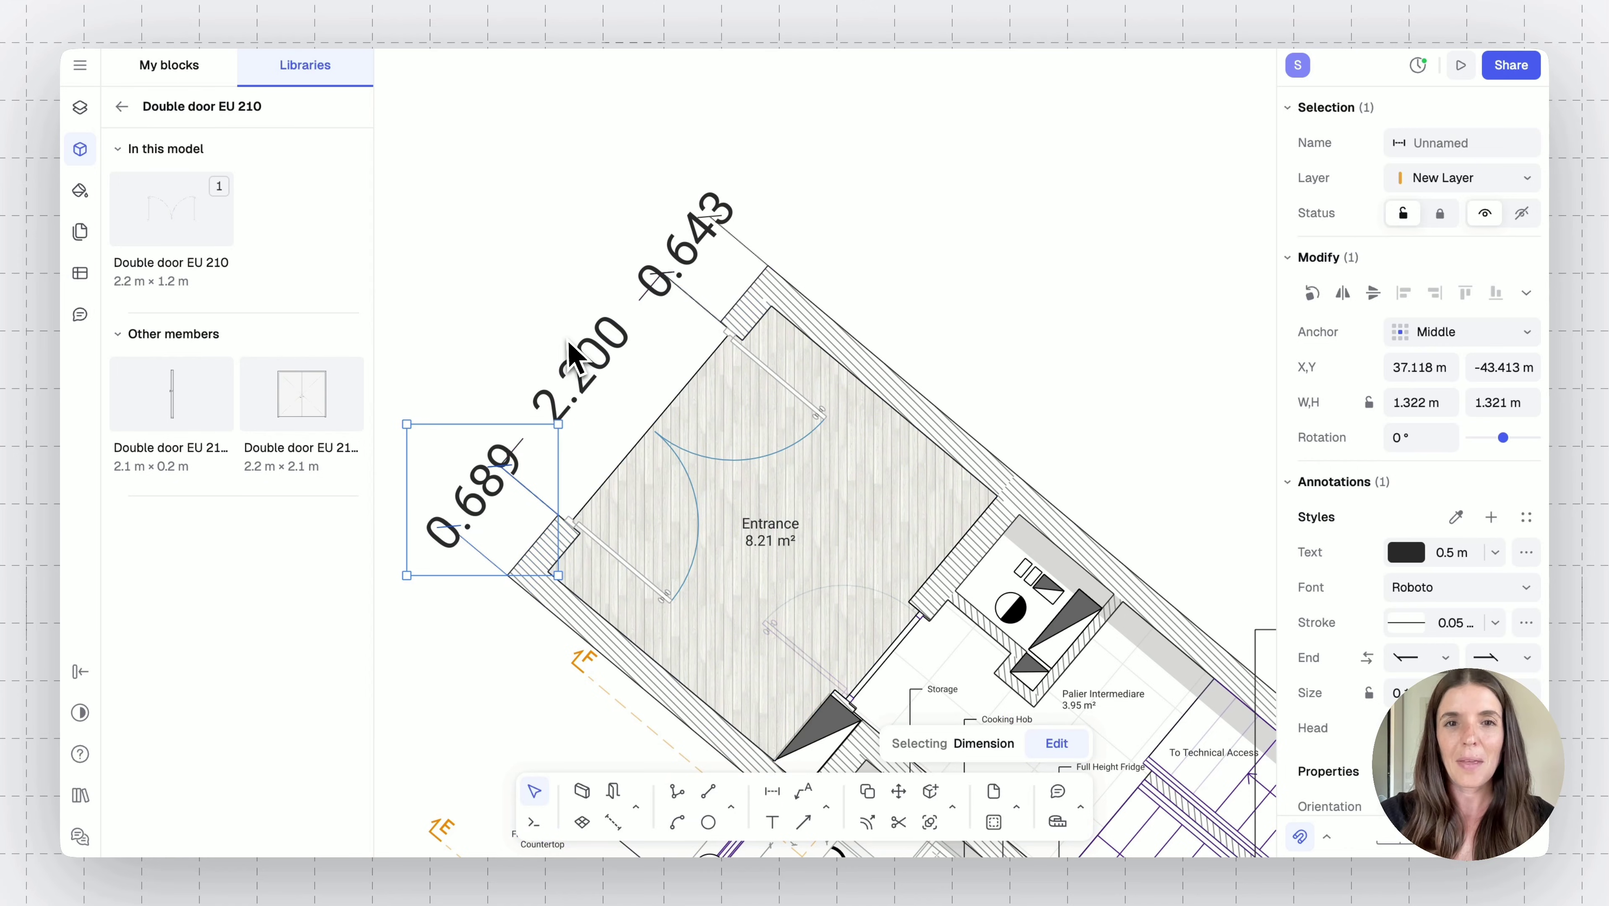
Select the three chained dimensions together and bring up their actions menu
left_click(589, 365, "shift")
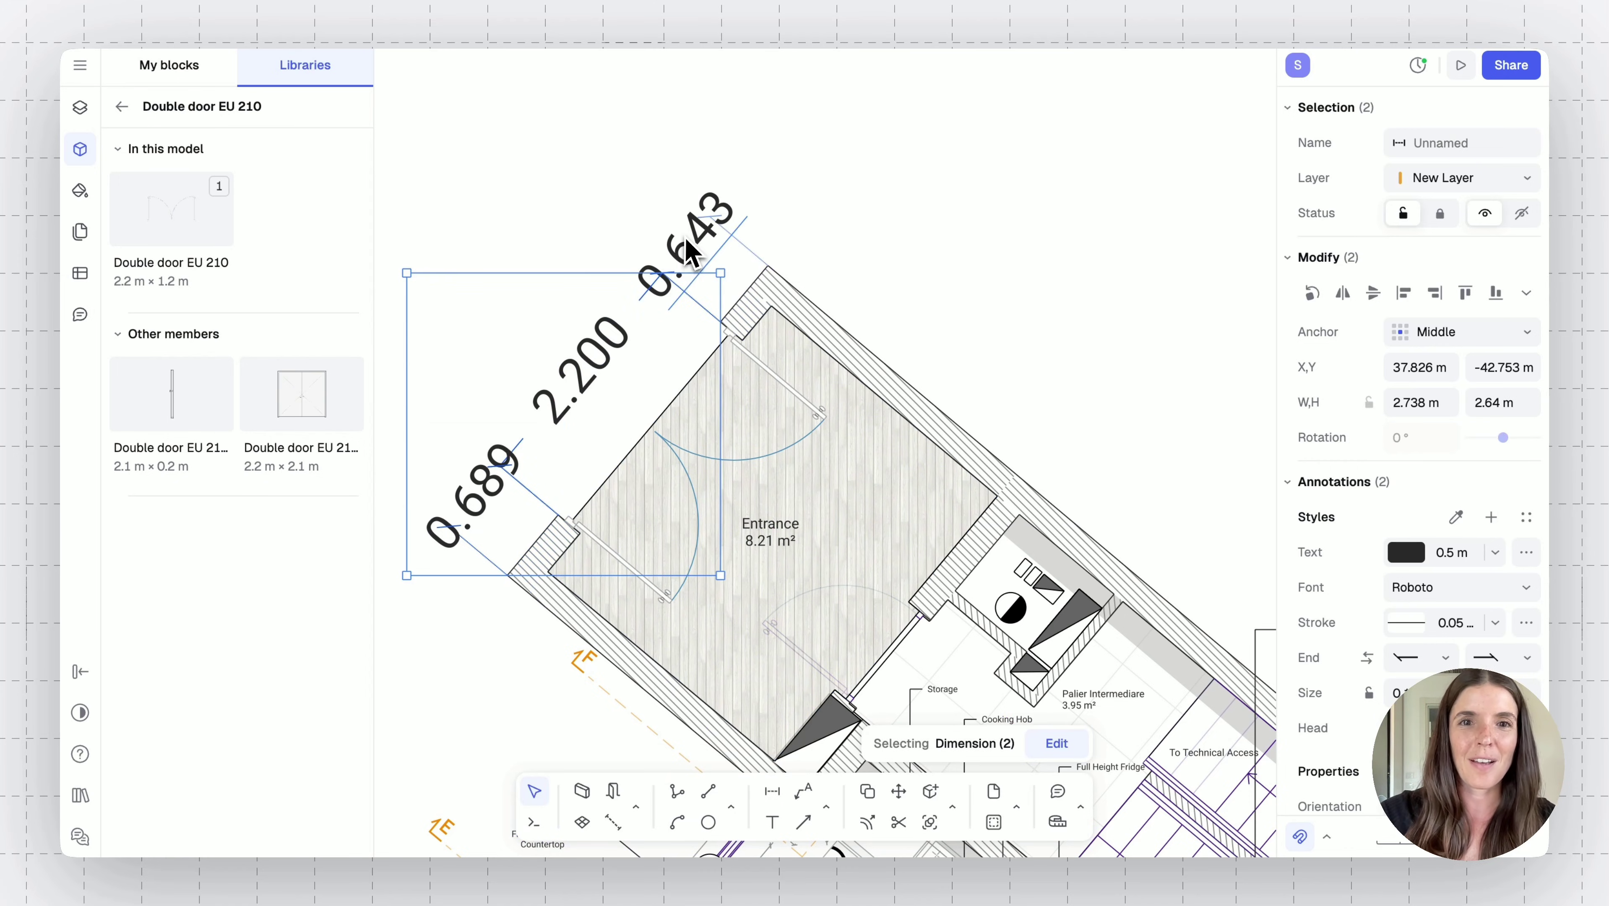
left_click(692, 253, "shift")
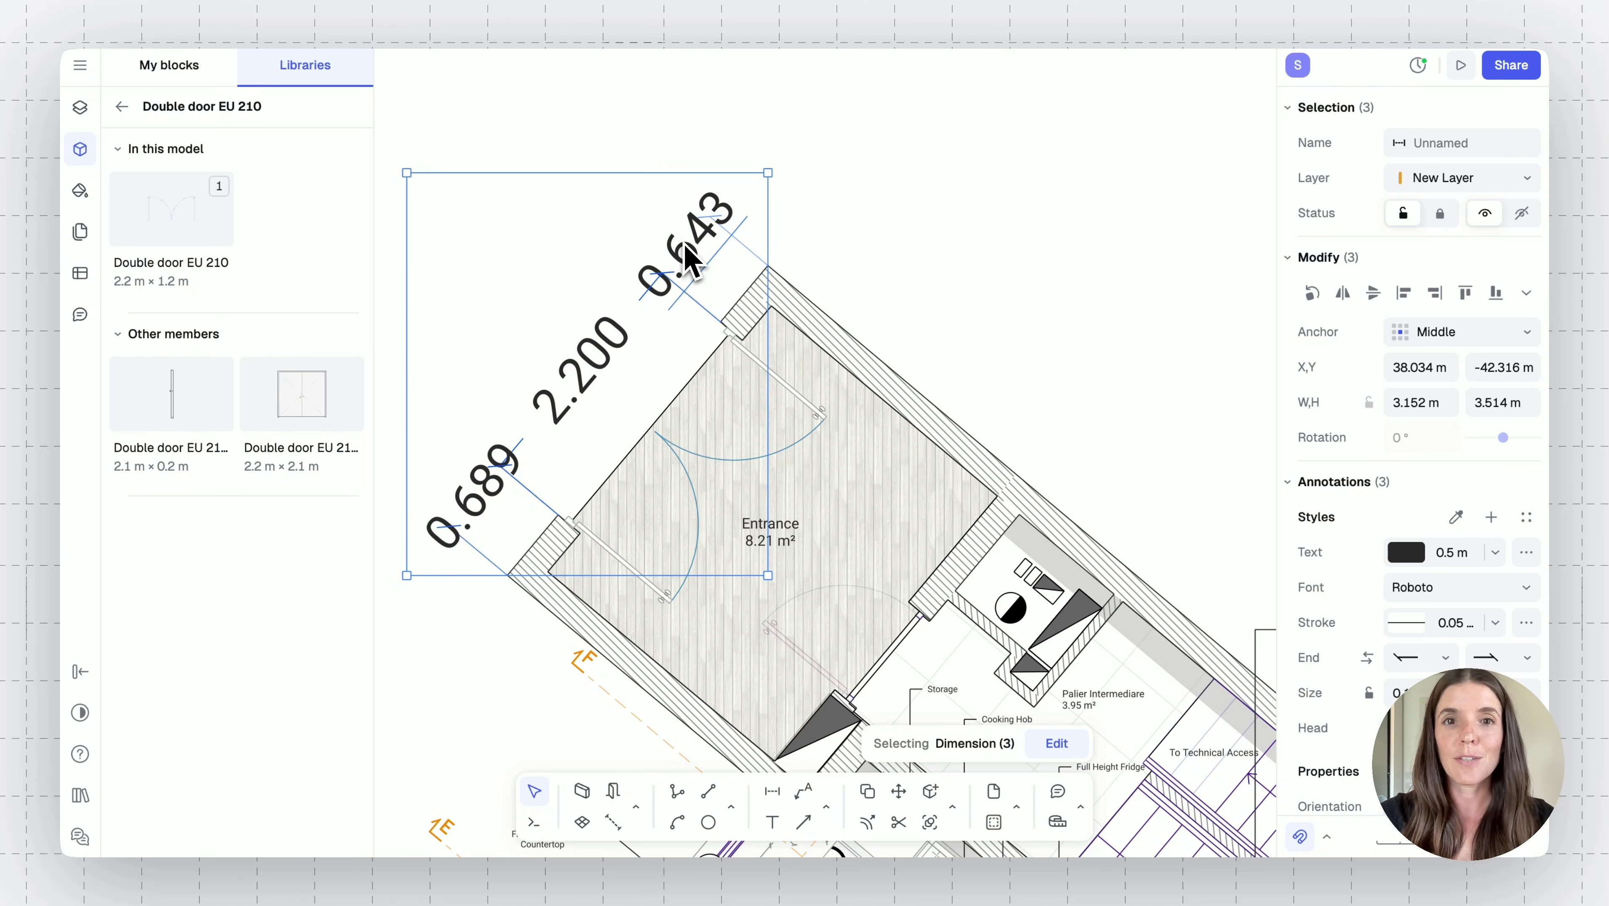
right_click(685, 243)
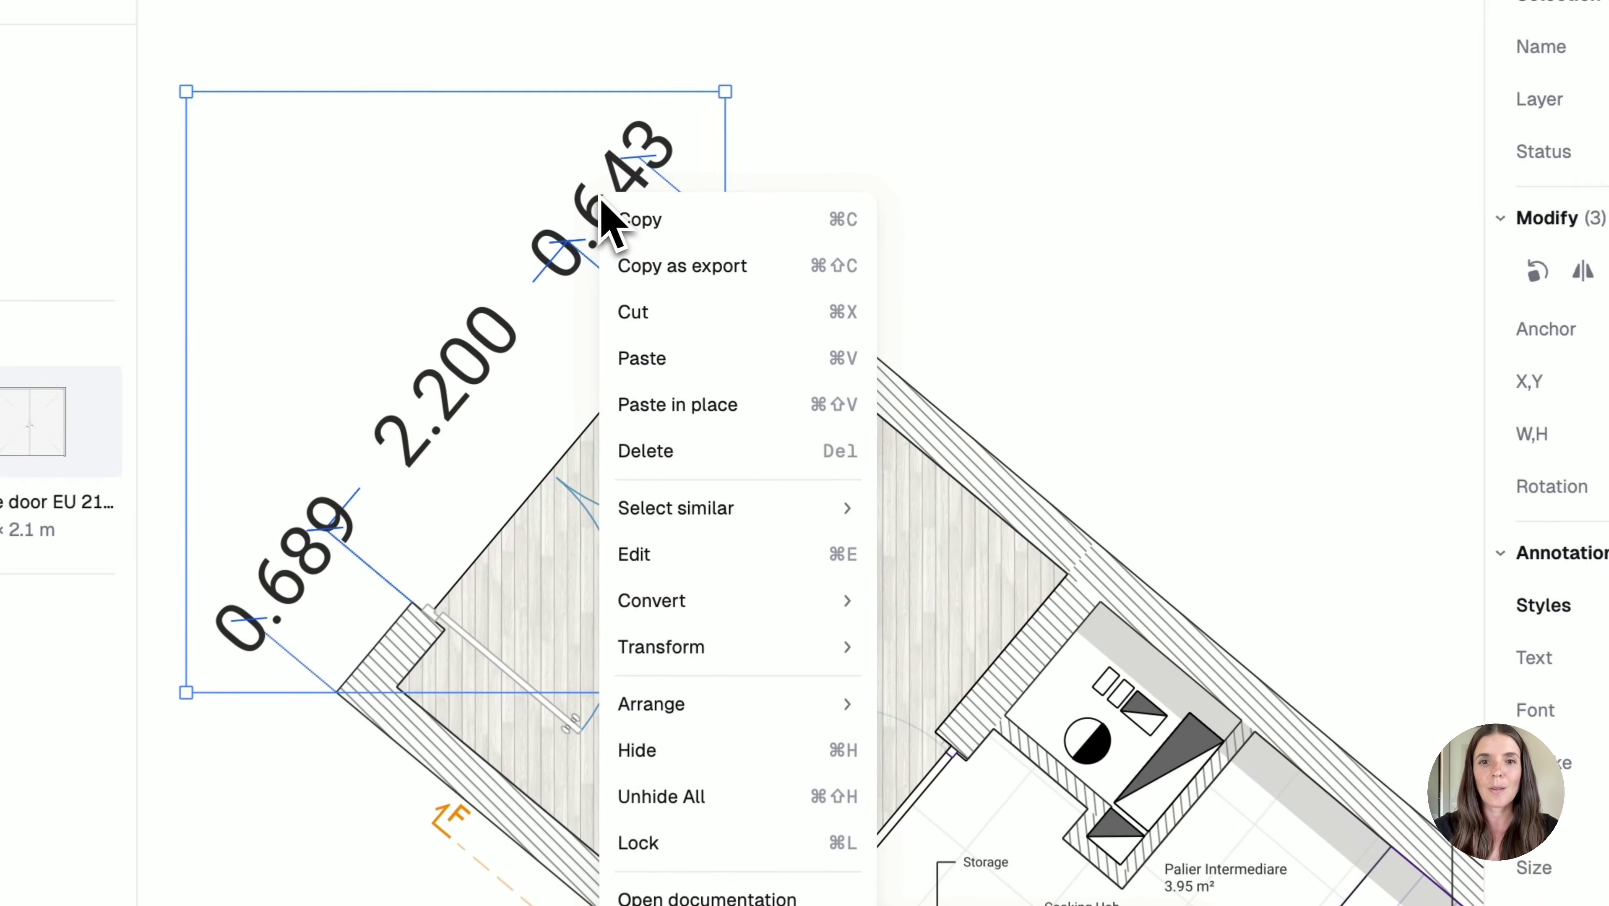
mouse_move(777, 456)
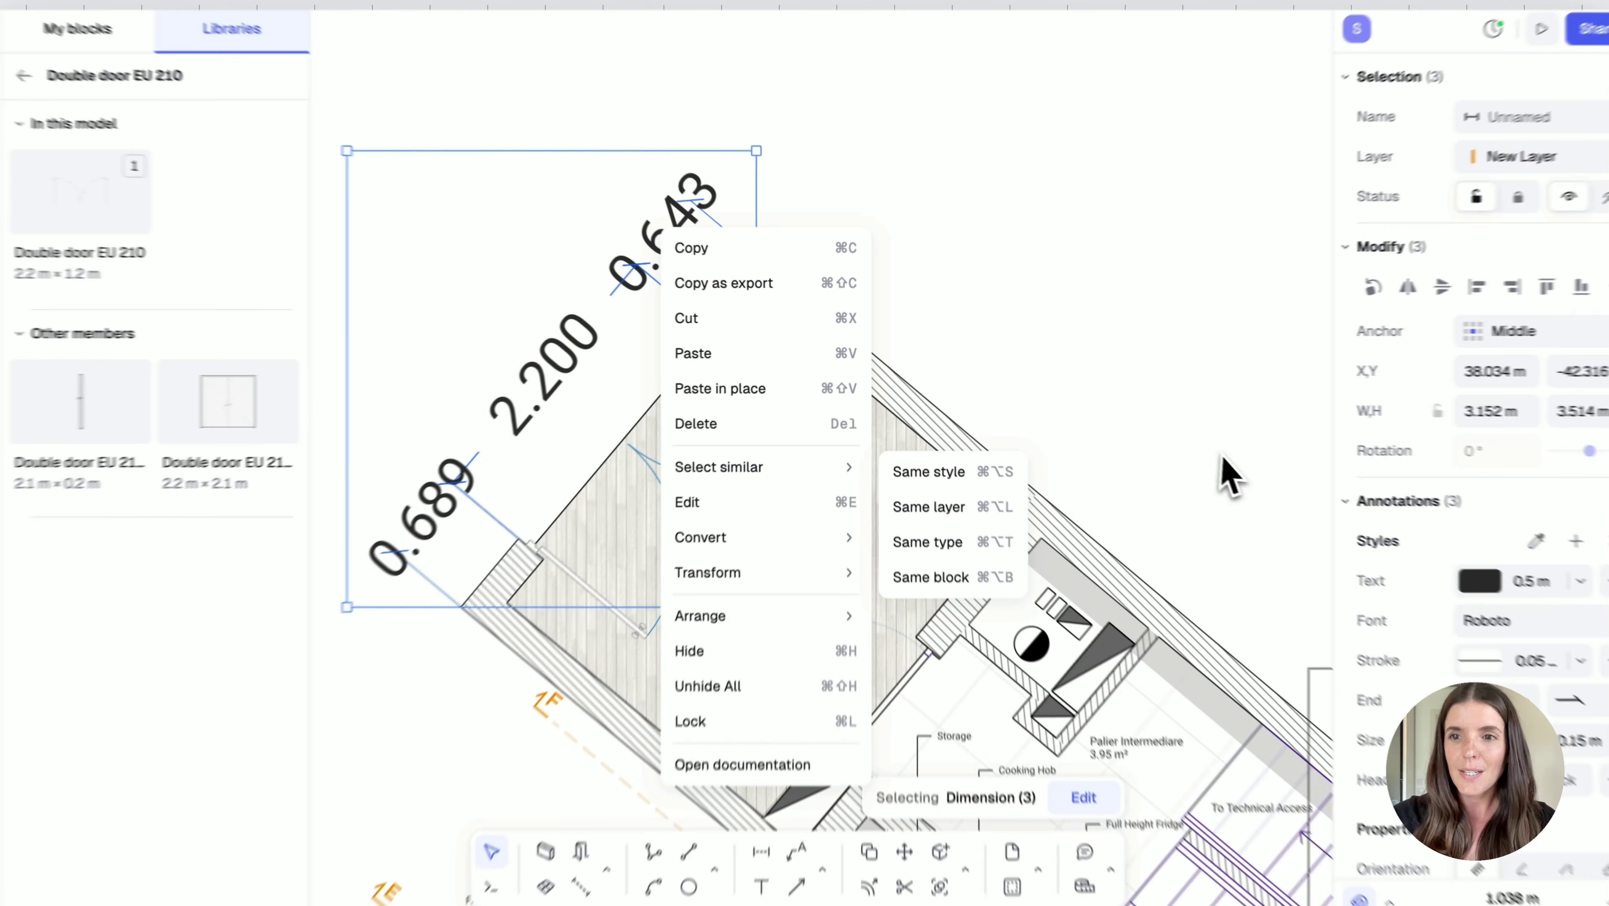
Give the selected dimensions red 0.1 m text and red dimension lines
left_click(1408, 556)
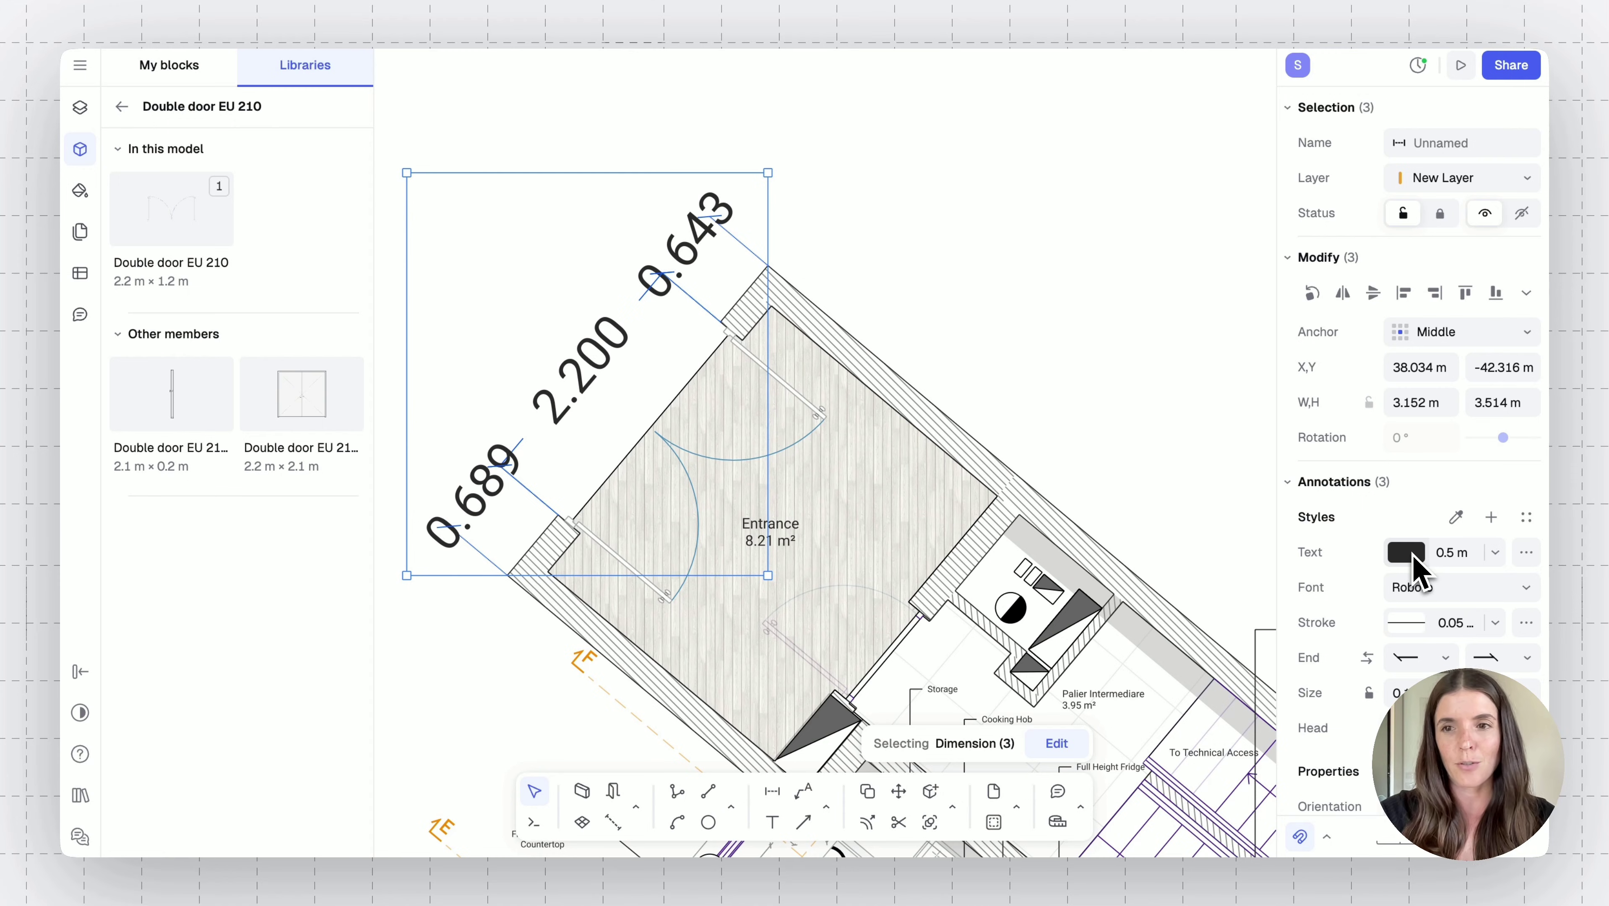
left_click(1412, 555)
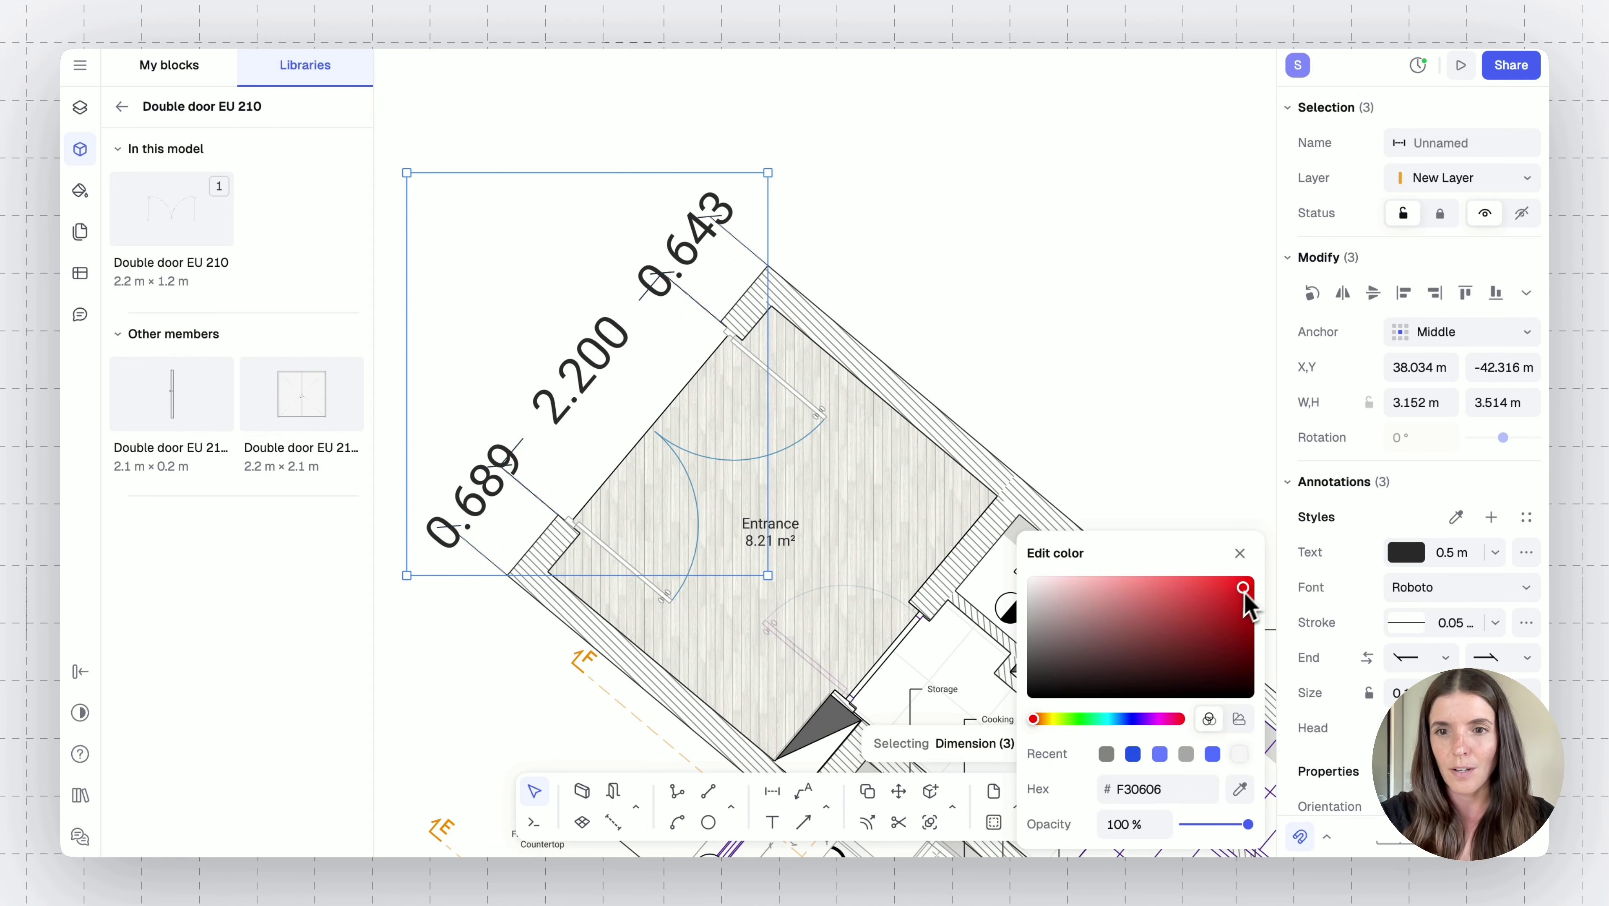
left_click_drag(1255, 559, 1255, 561)
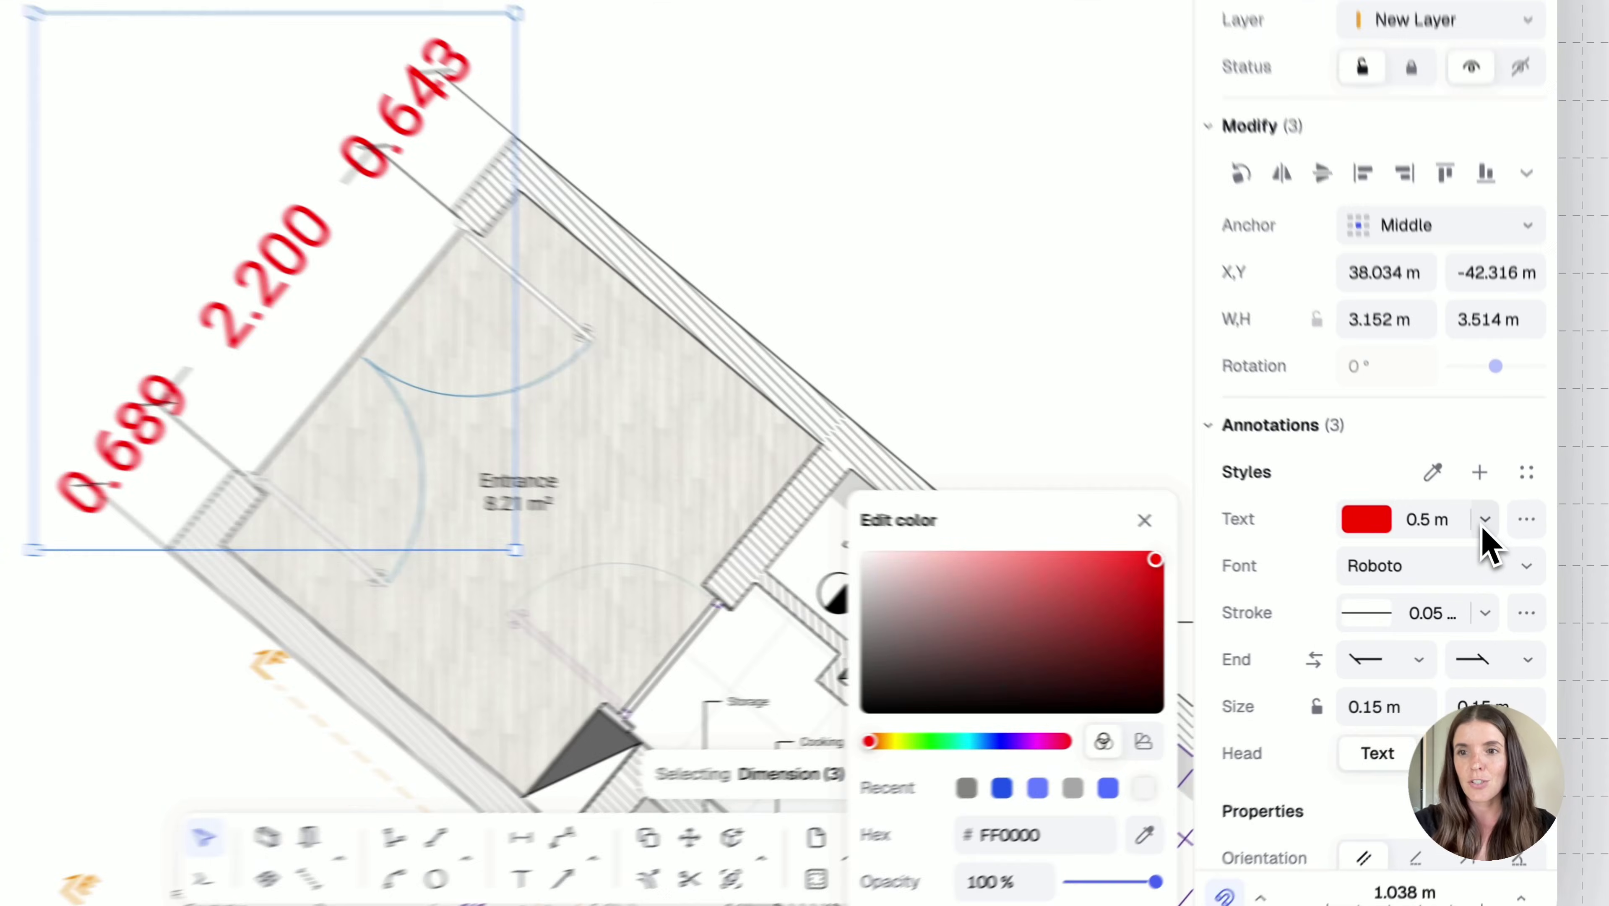
left_click(1496, 552)
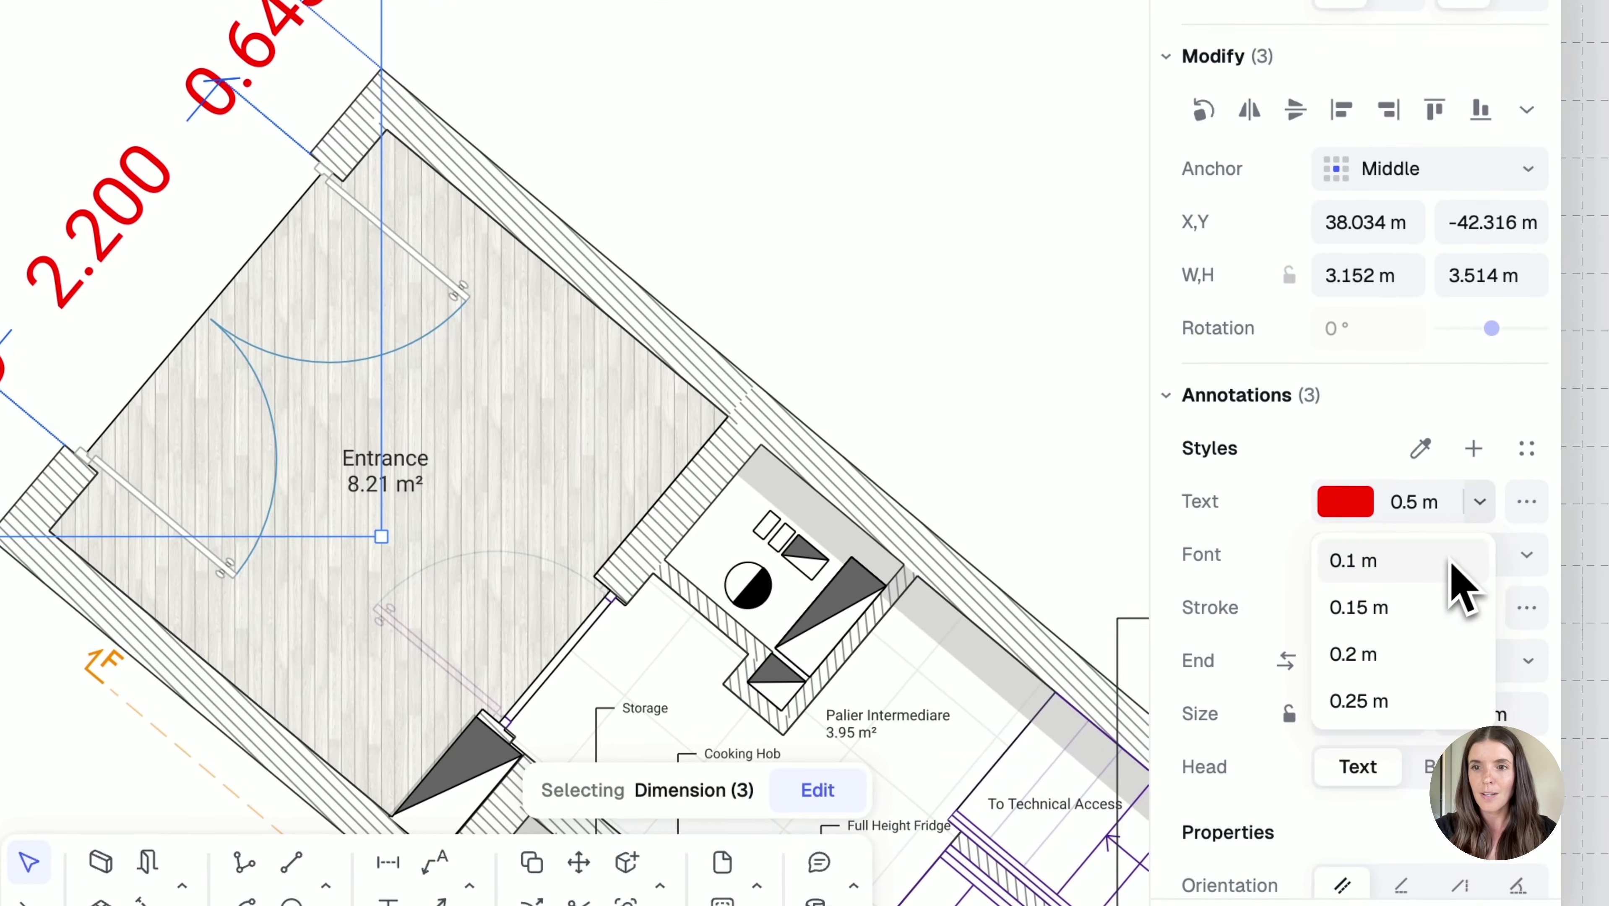
left_click(1451, 563)
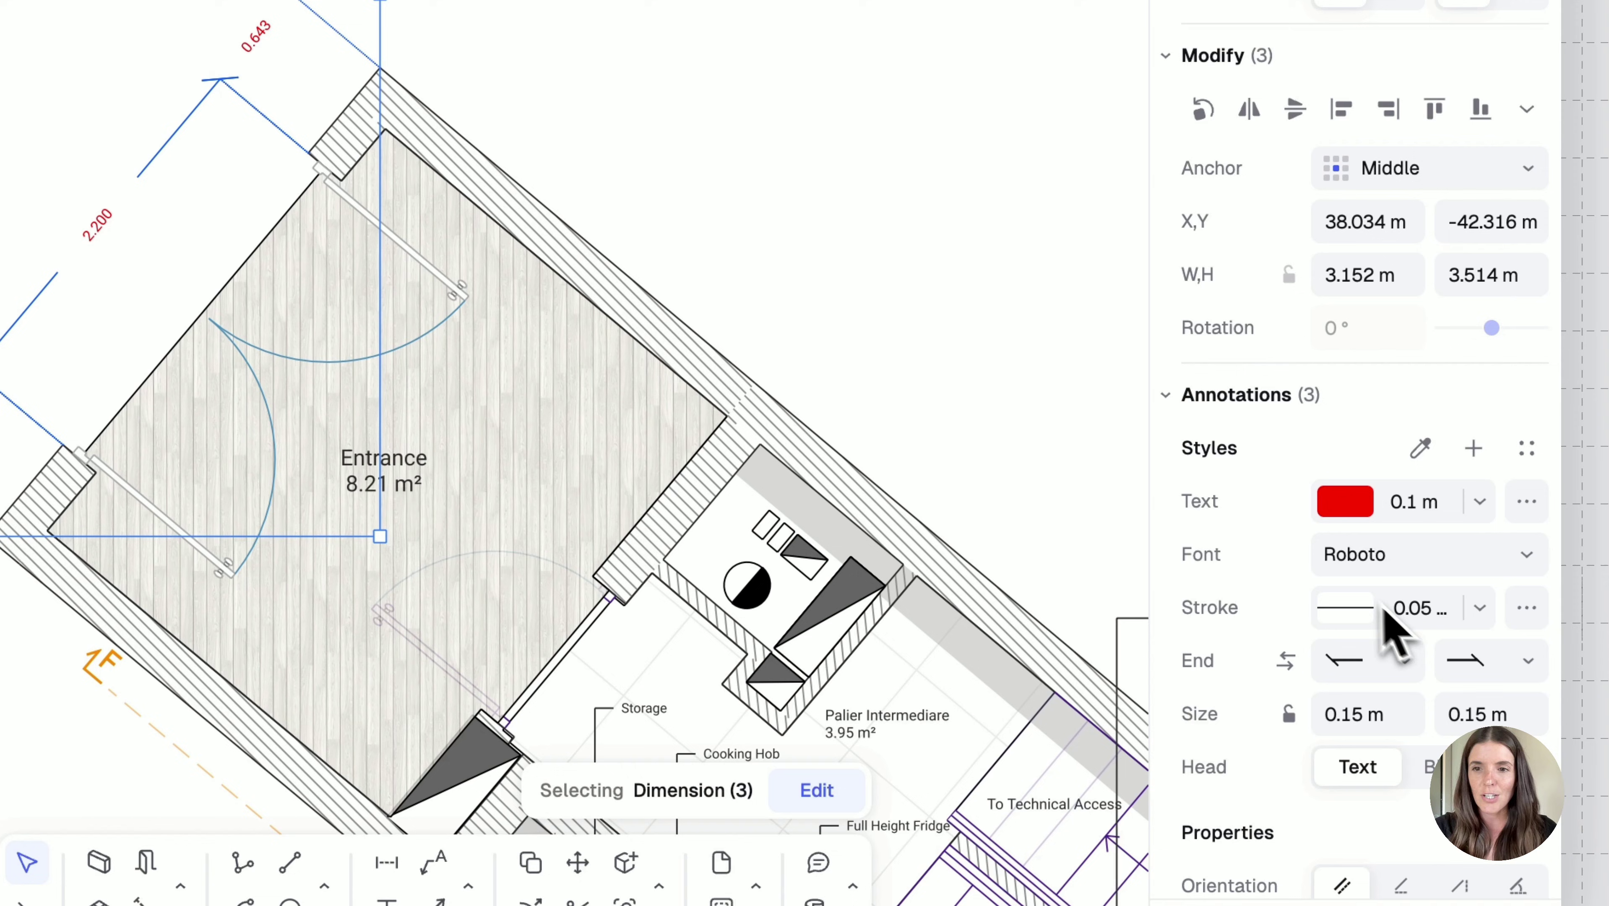
left_click(1347, 621)
mouse_move(1185, 557)
left_mouse_down()
mouse_move(1282, 424)
mouse_move(1297, 432)
left_mouse_up()
left_click(1405, 661)
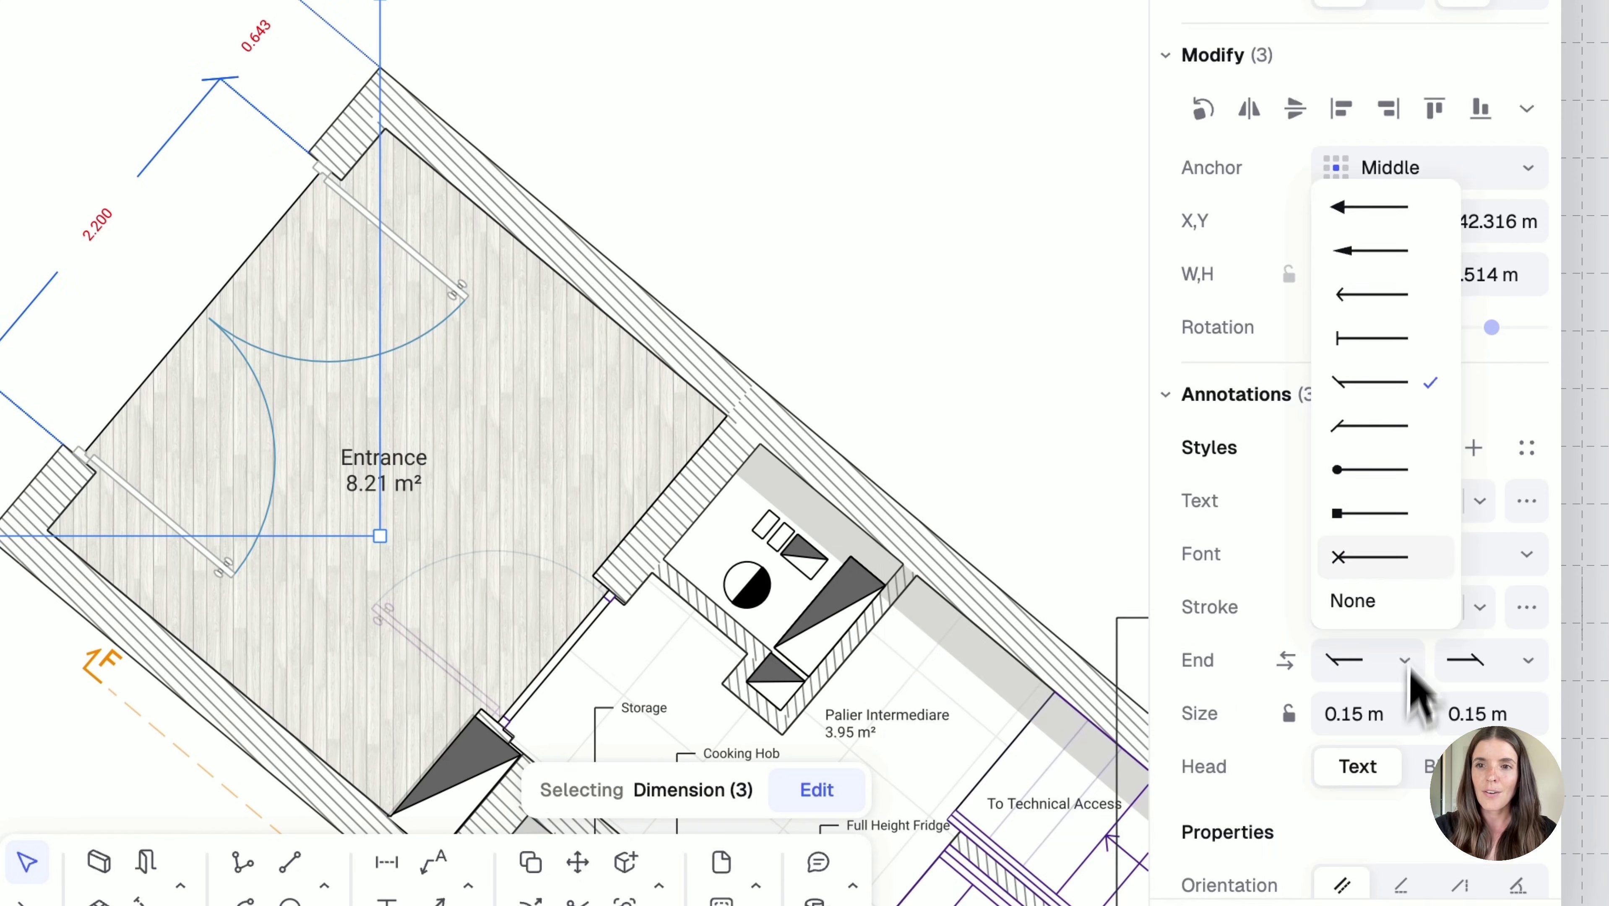
left_click(1405, 662)
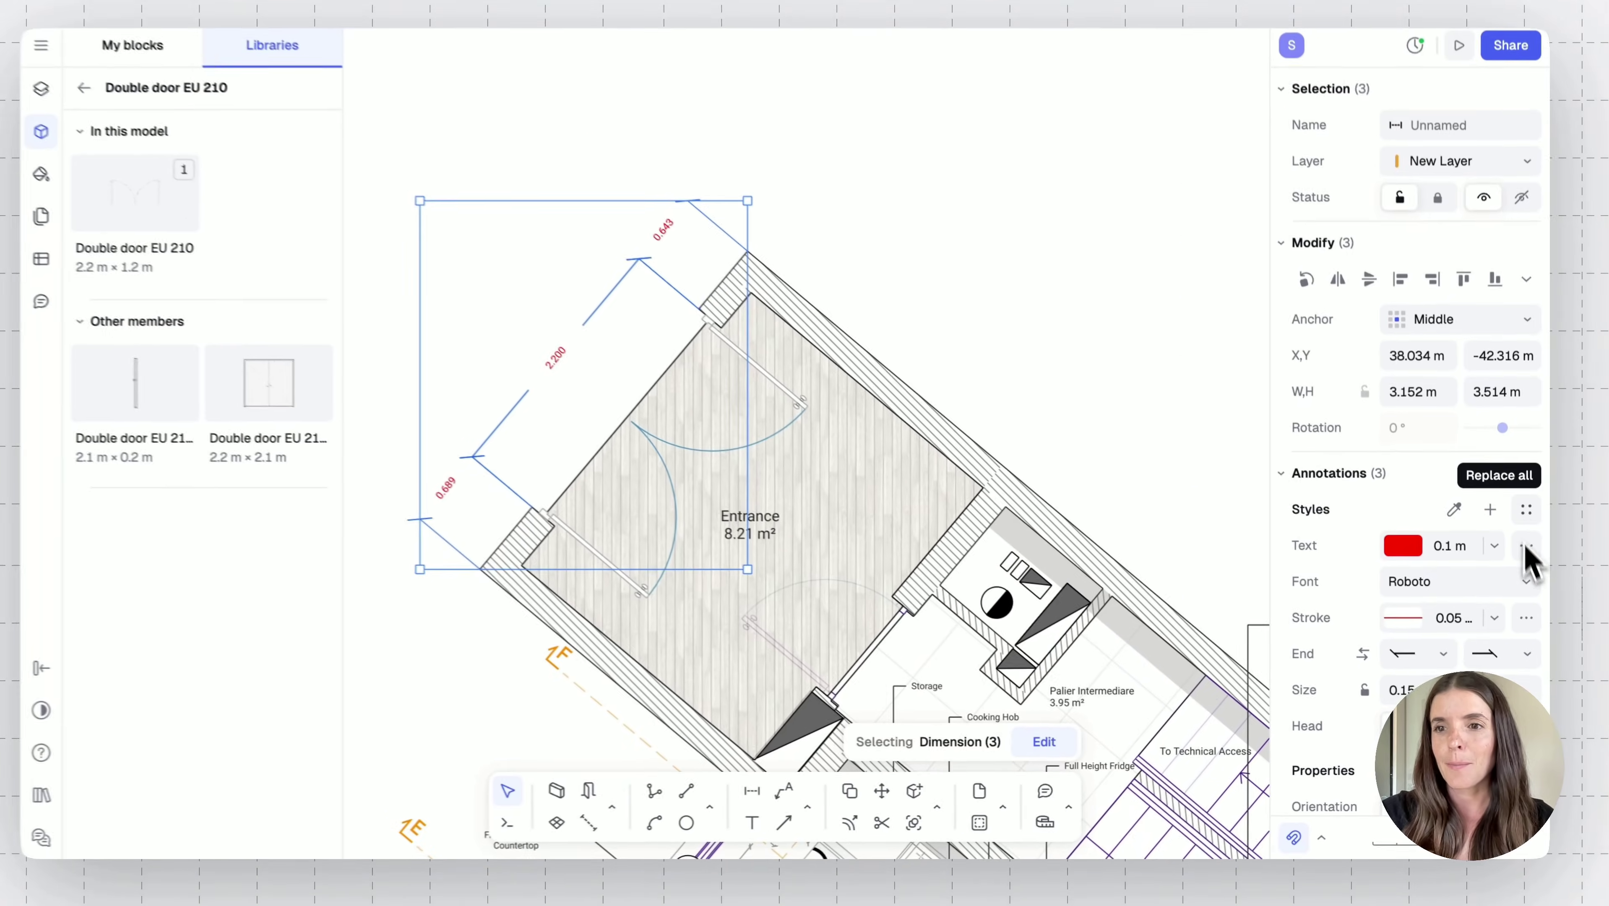
Apply the saved Cloisons style to the three dimensions, then deselect them
left_click(1527, 519)
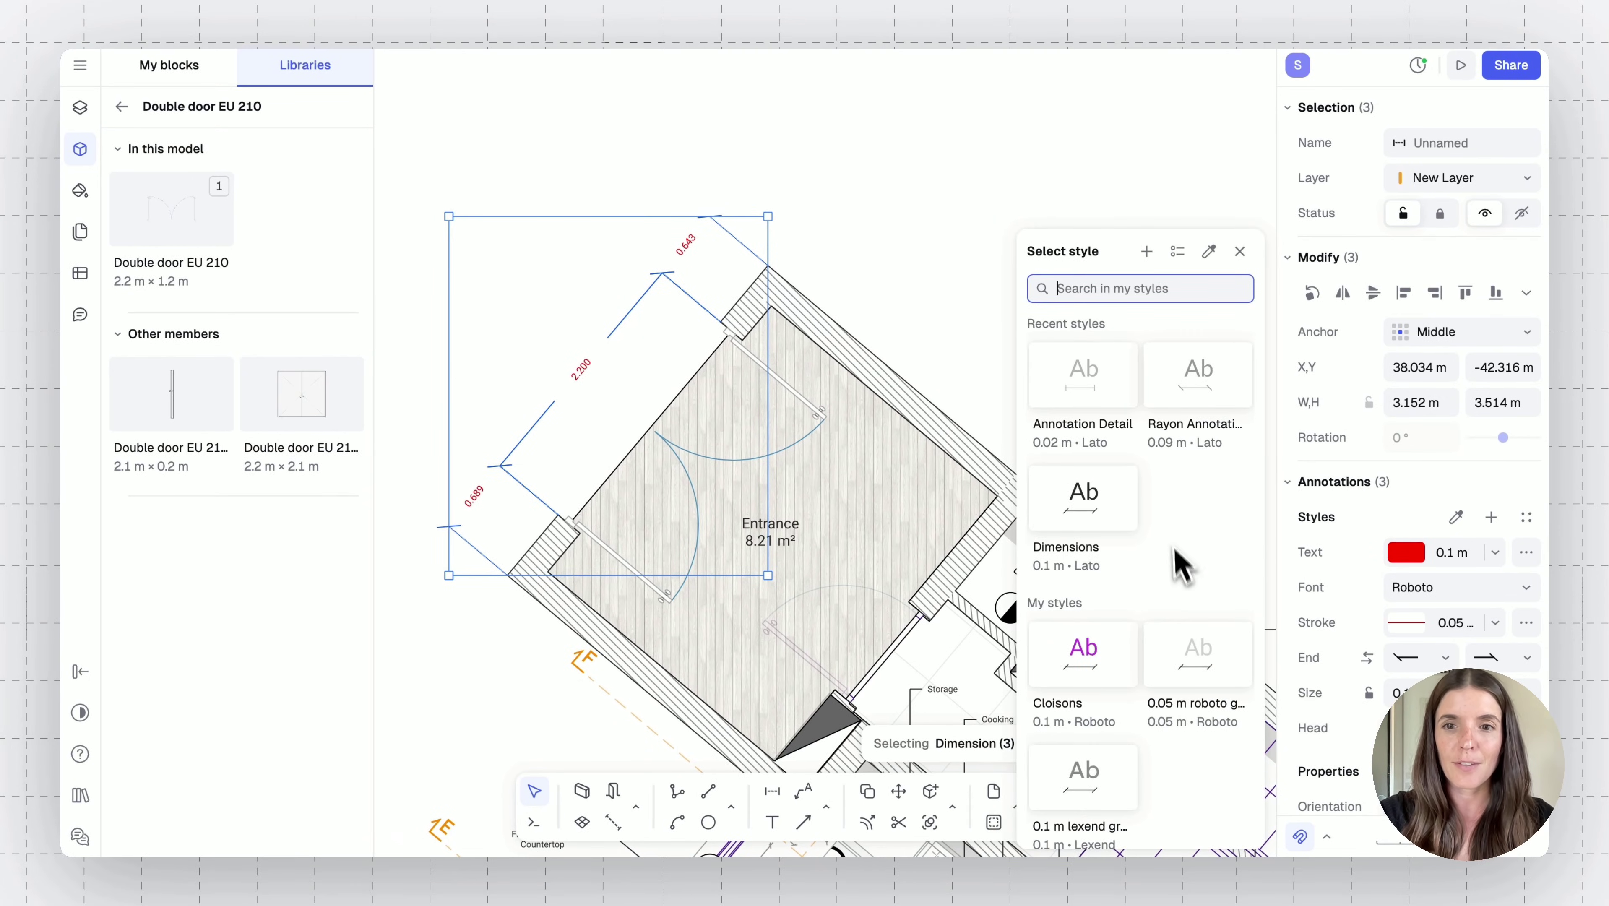
left_click(1084, 650)
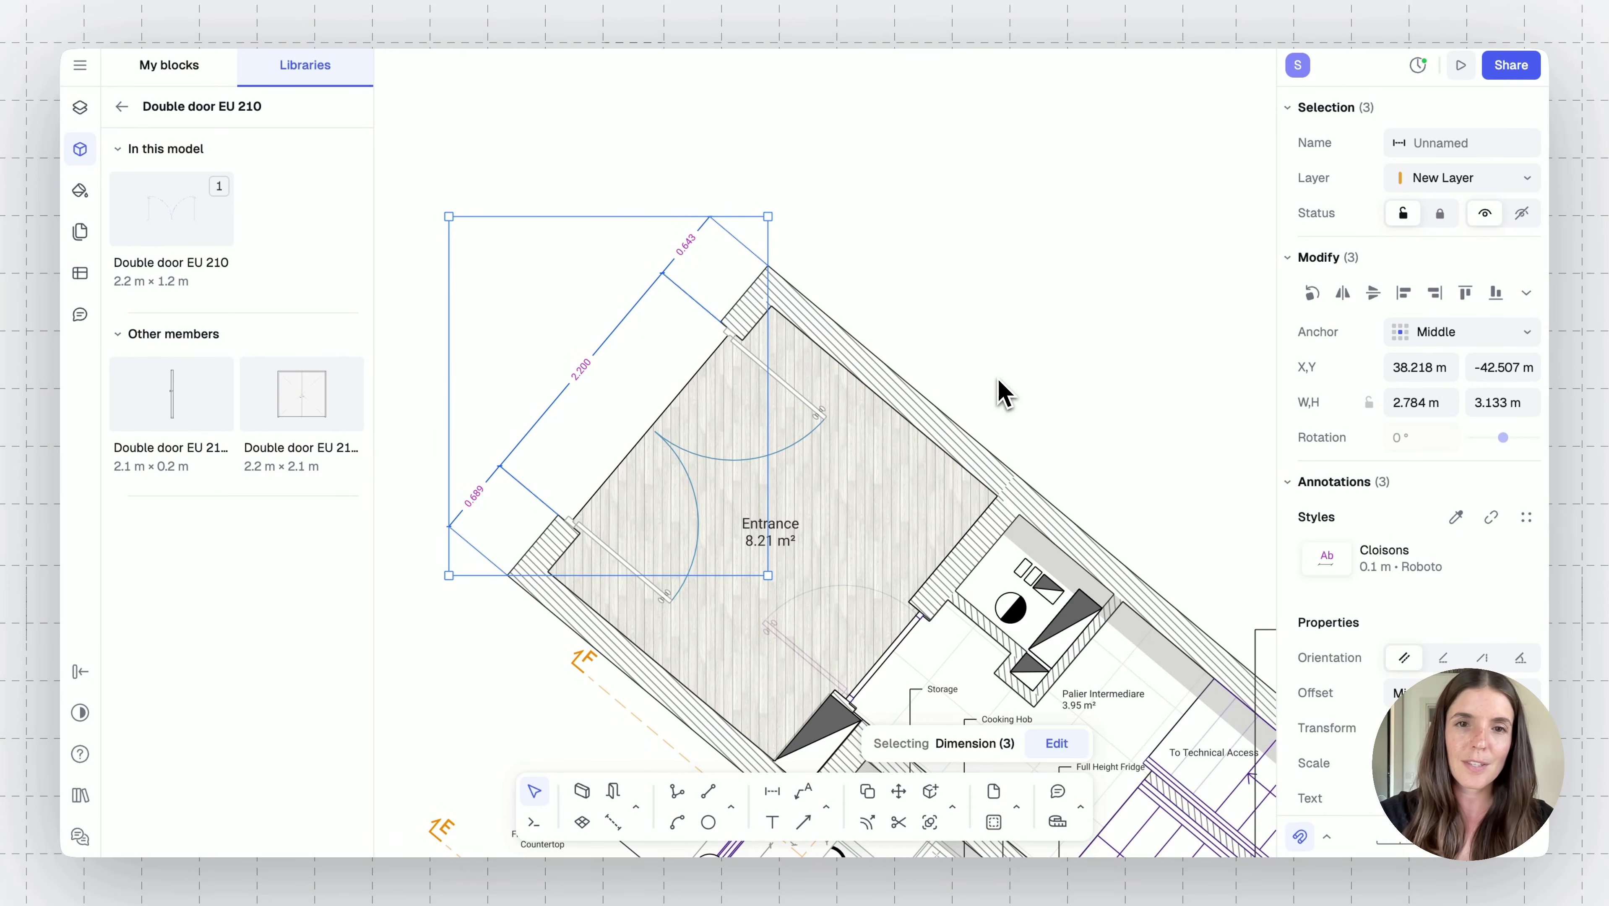
left_click(1003, 393)
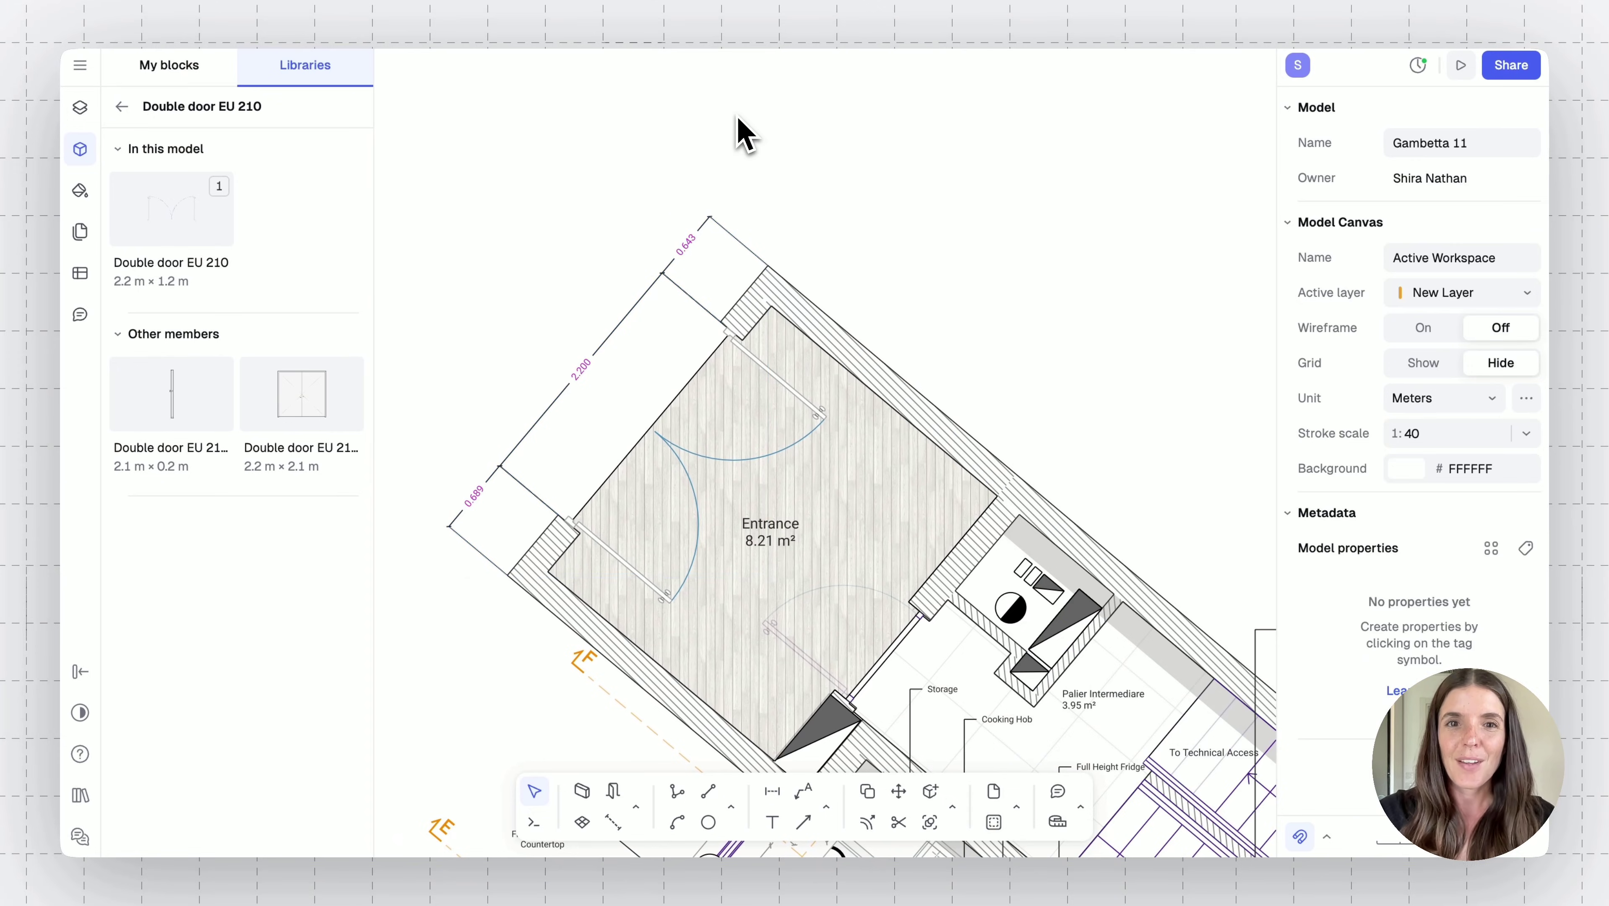
Edit the Cloisons style through the 0.643 dimension, setting its text colour to blue 516FFF
left_click(694, 263)
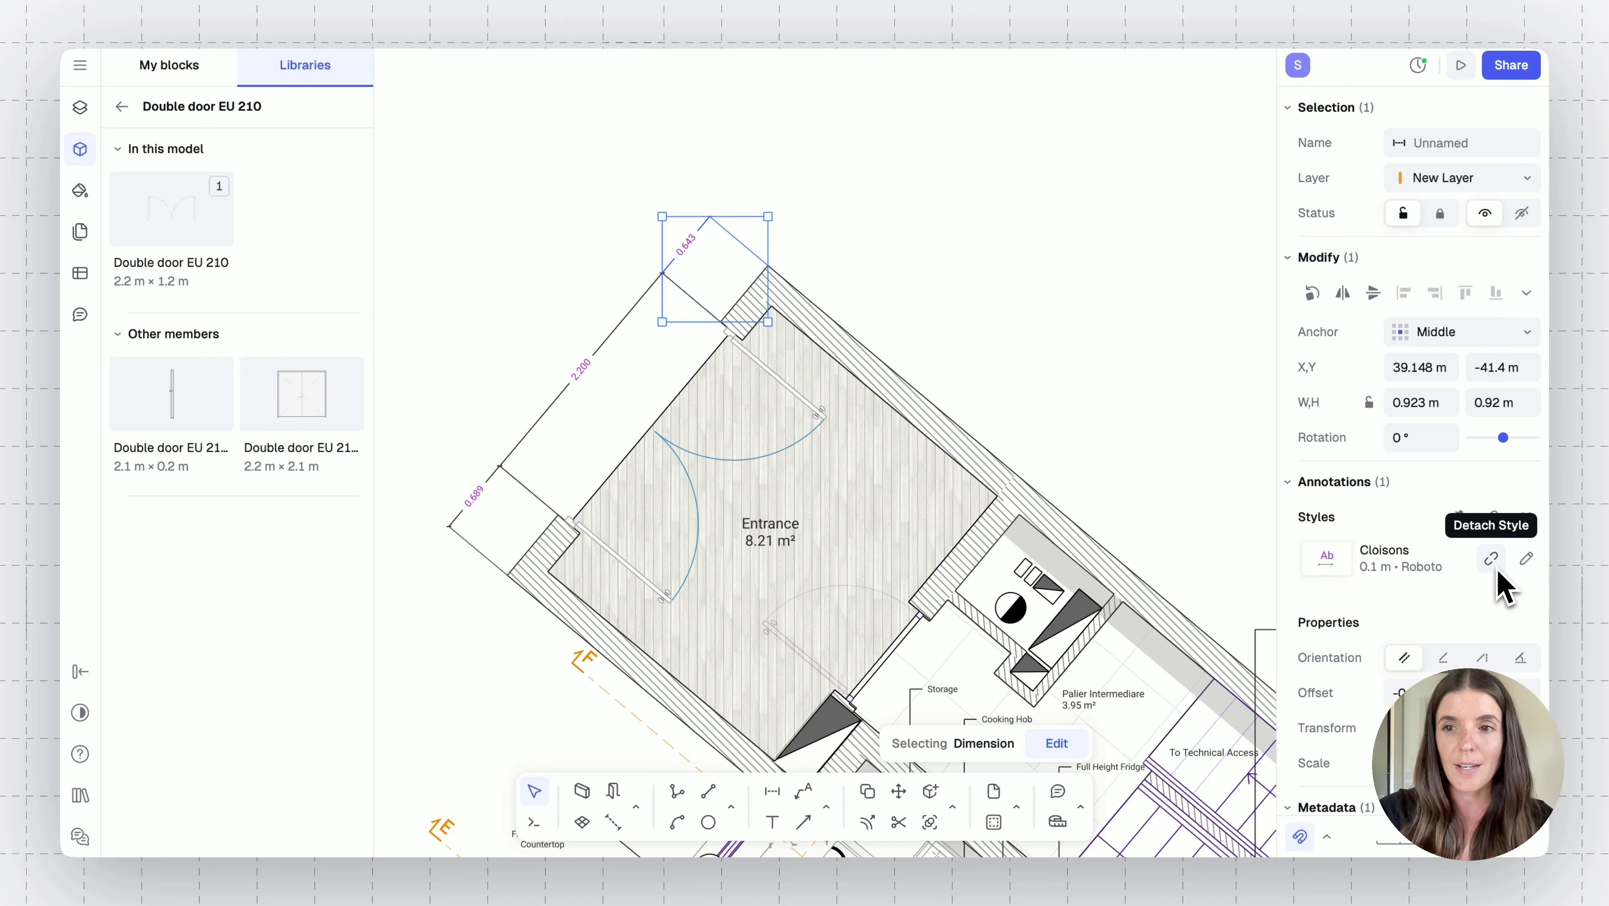
left_click(1526, 561)
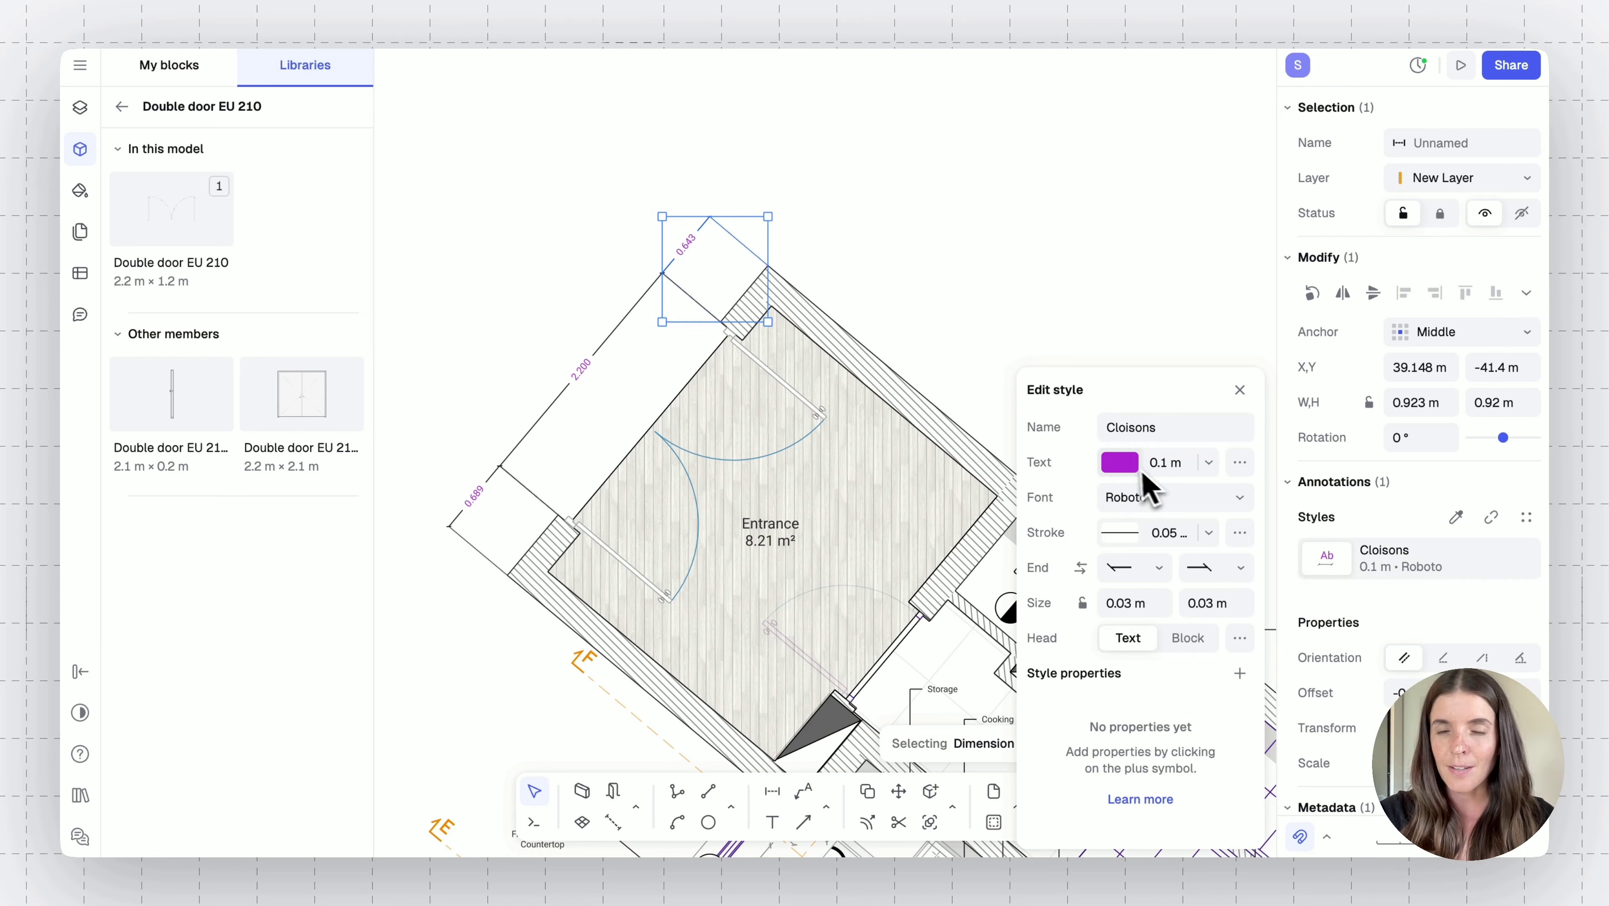
left_click(1121, 464)
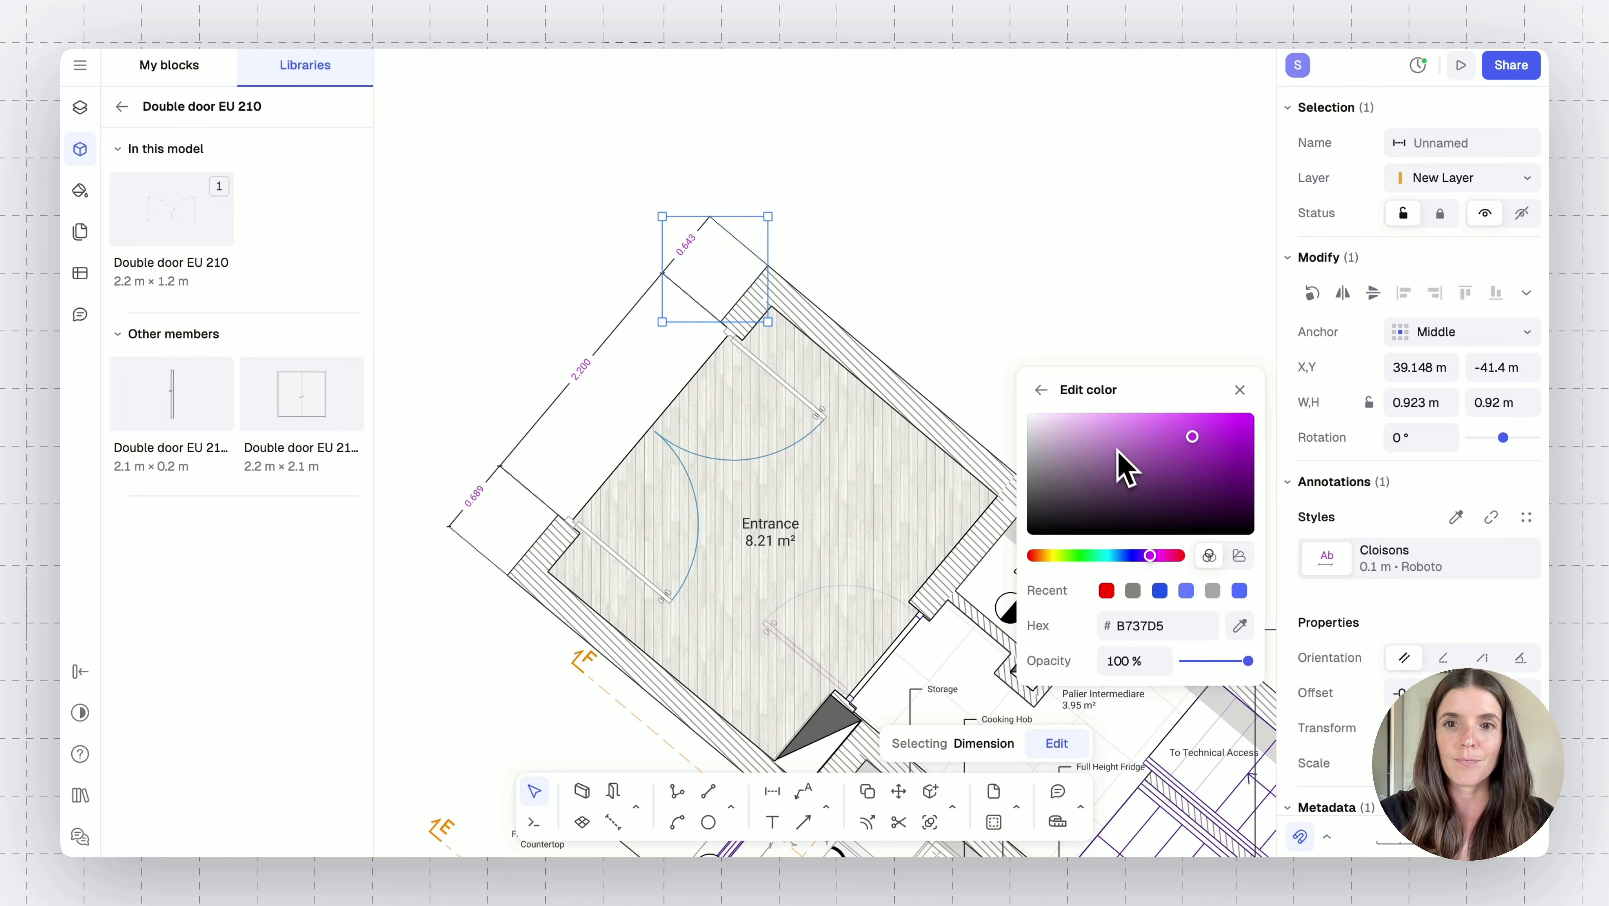
left_click_drag(1149, 555, 1134, 556)
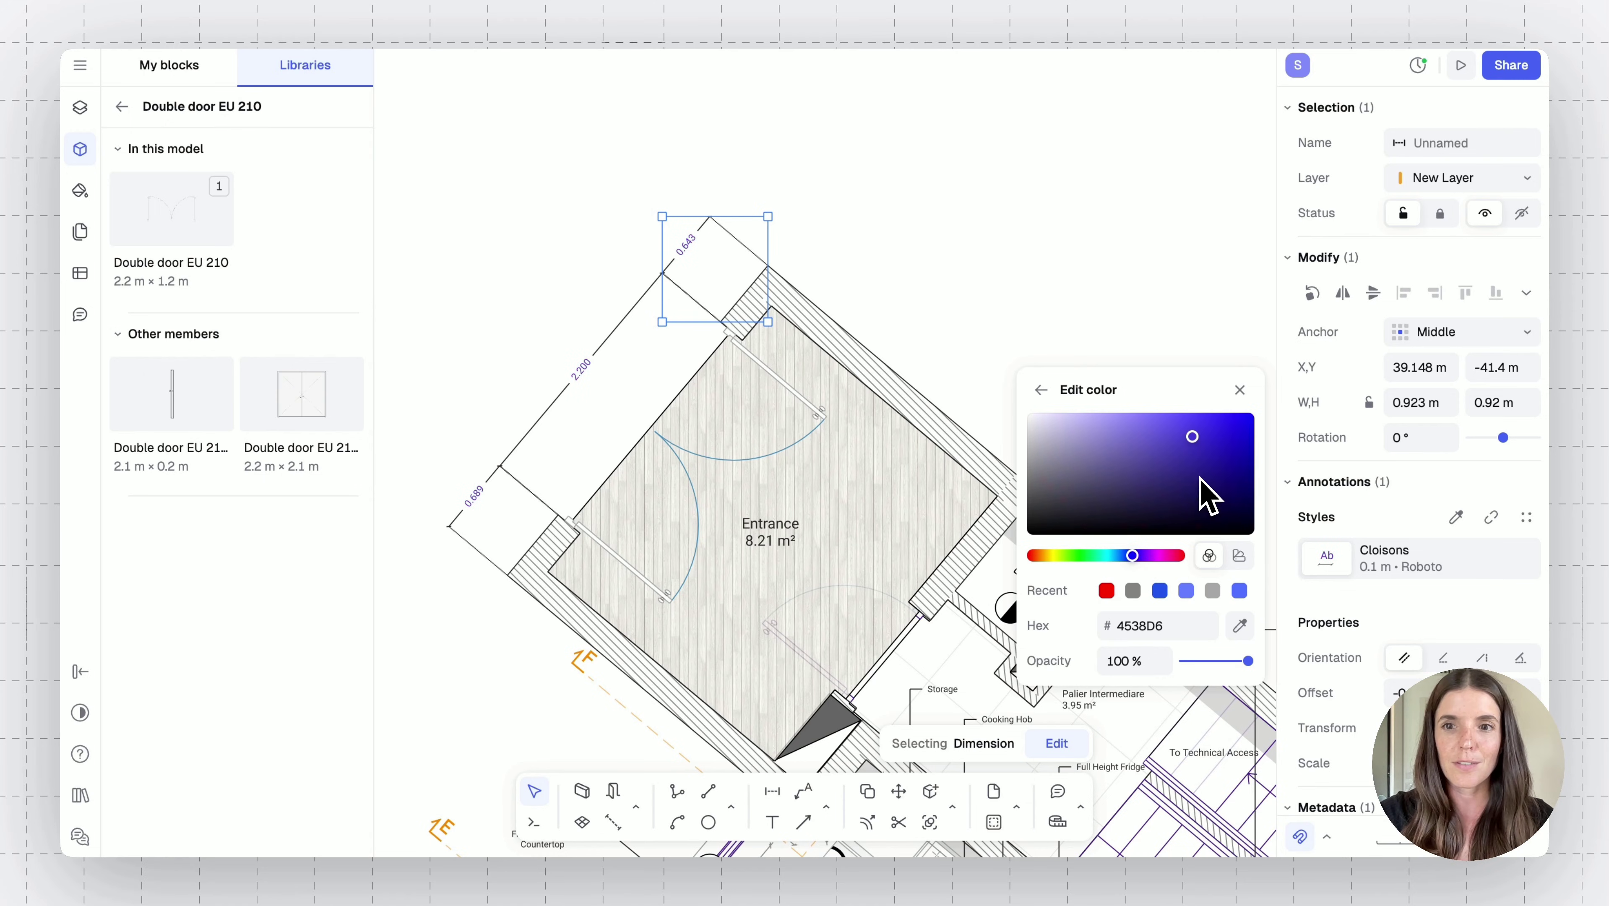
left_click(1240, 592)
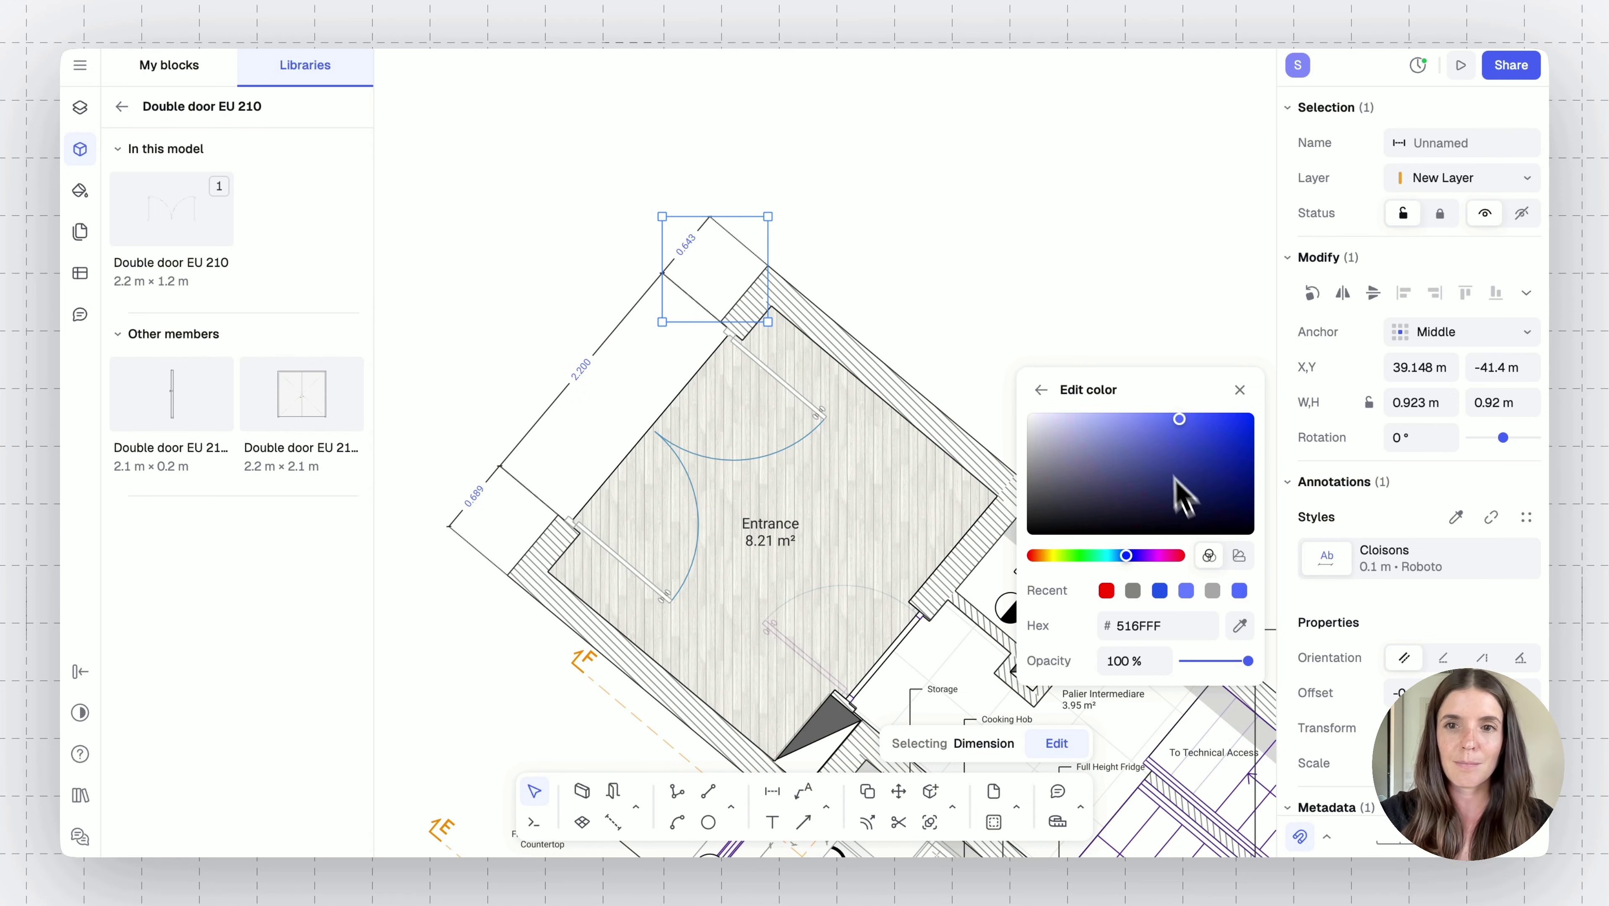
left_click(884, 274)
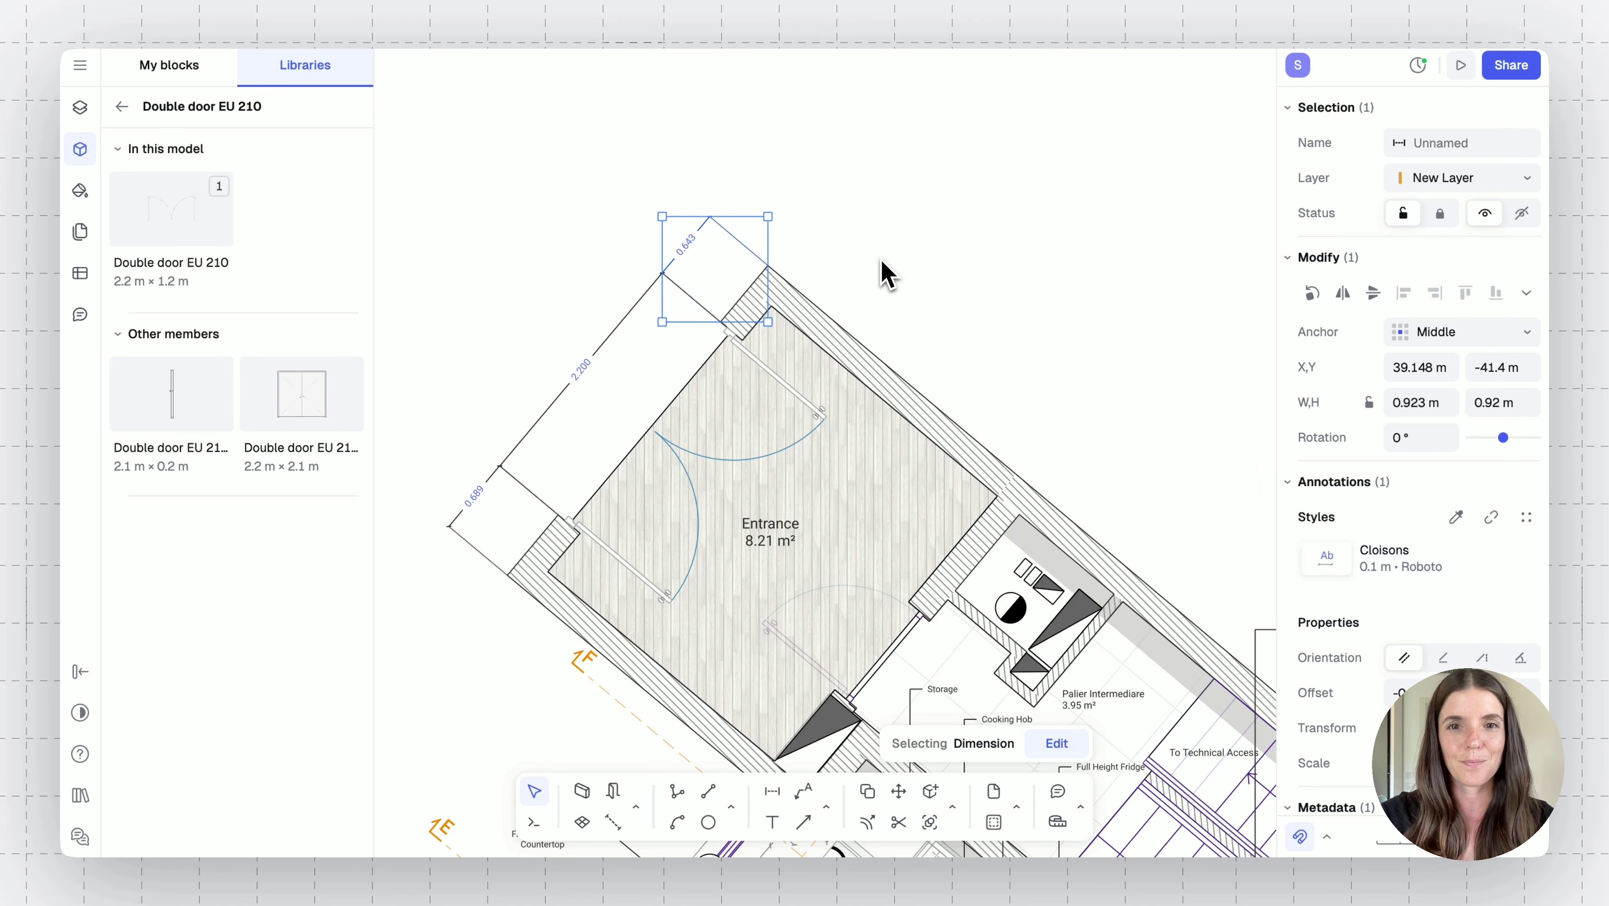
Add a leader from the entrance door, bending above the outer wall
left_click(884, 274)
left_click(804, 793)
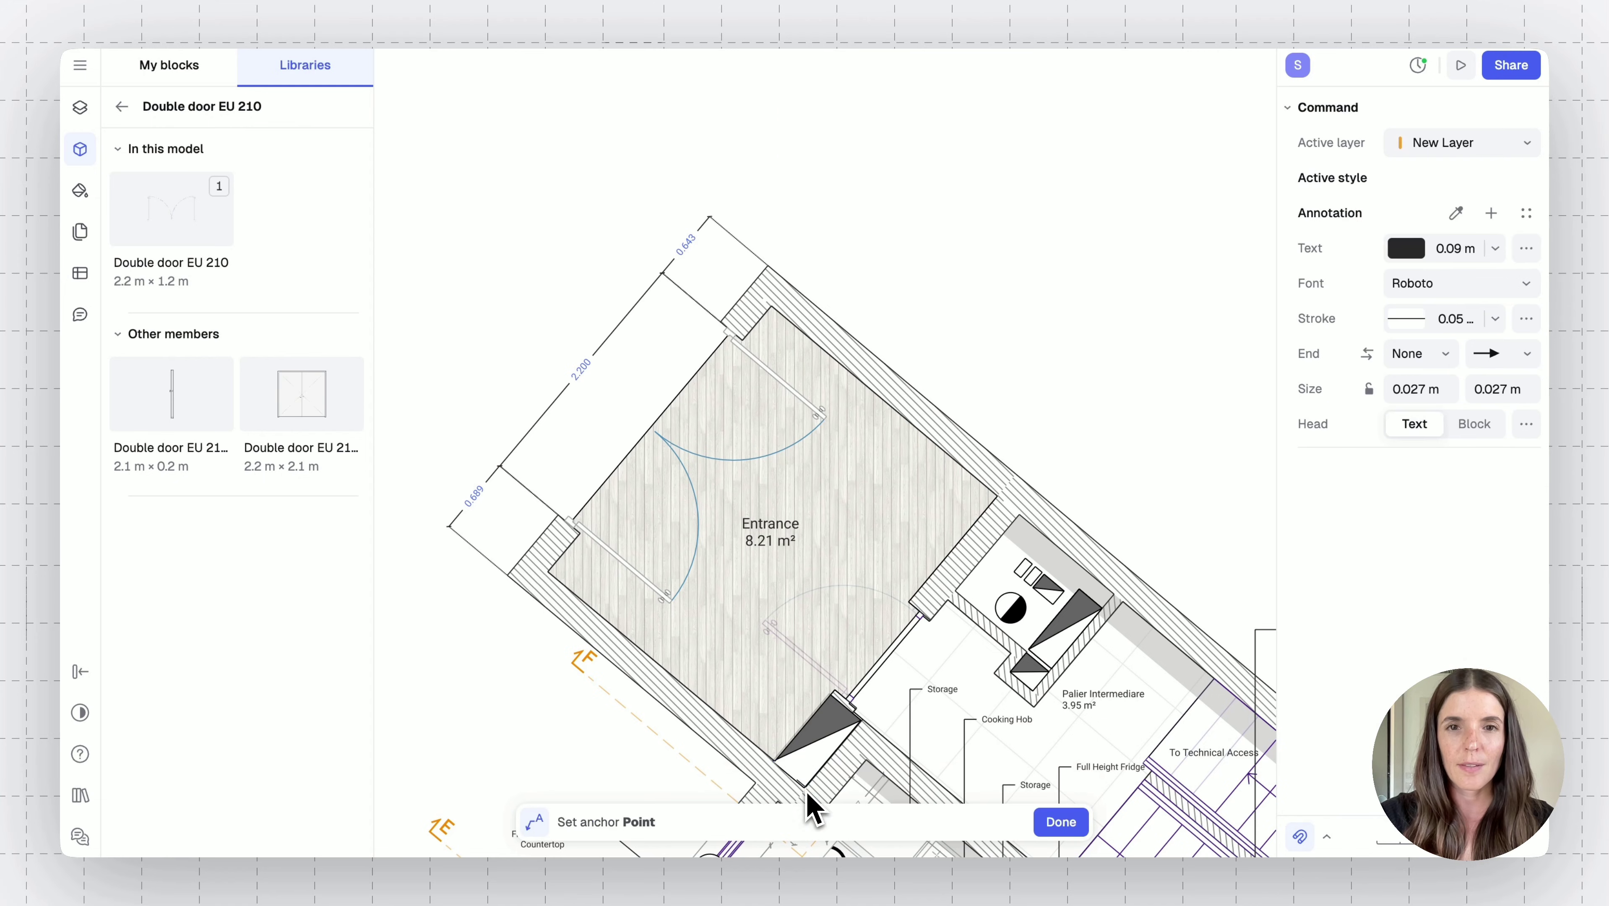
left_click(747, 381)
left_click(801, 196)
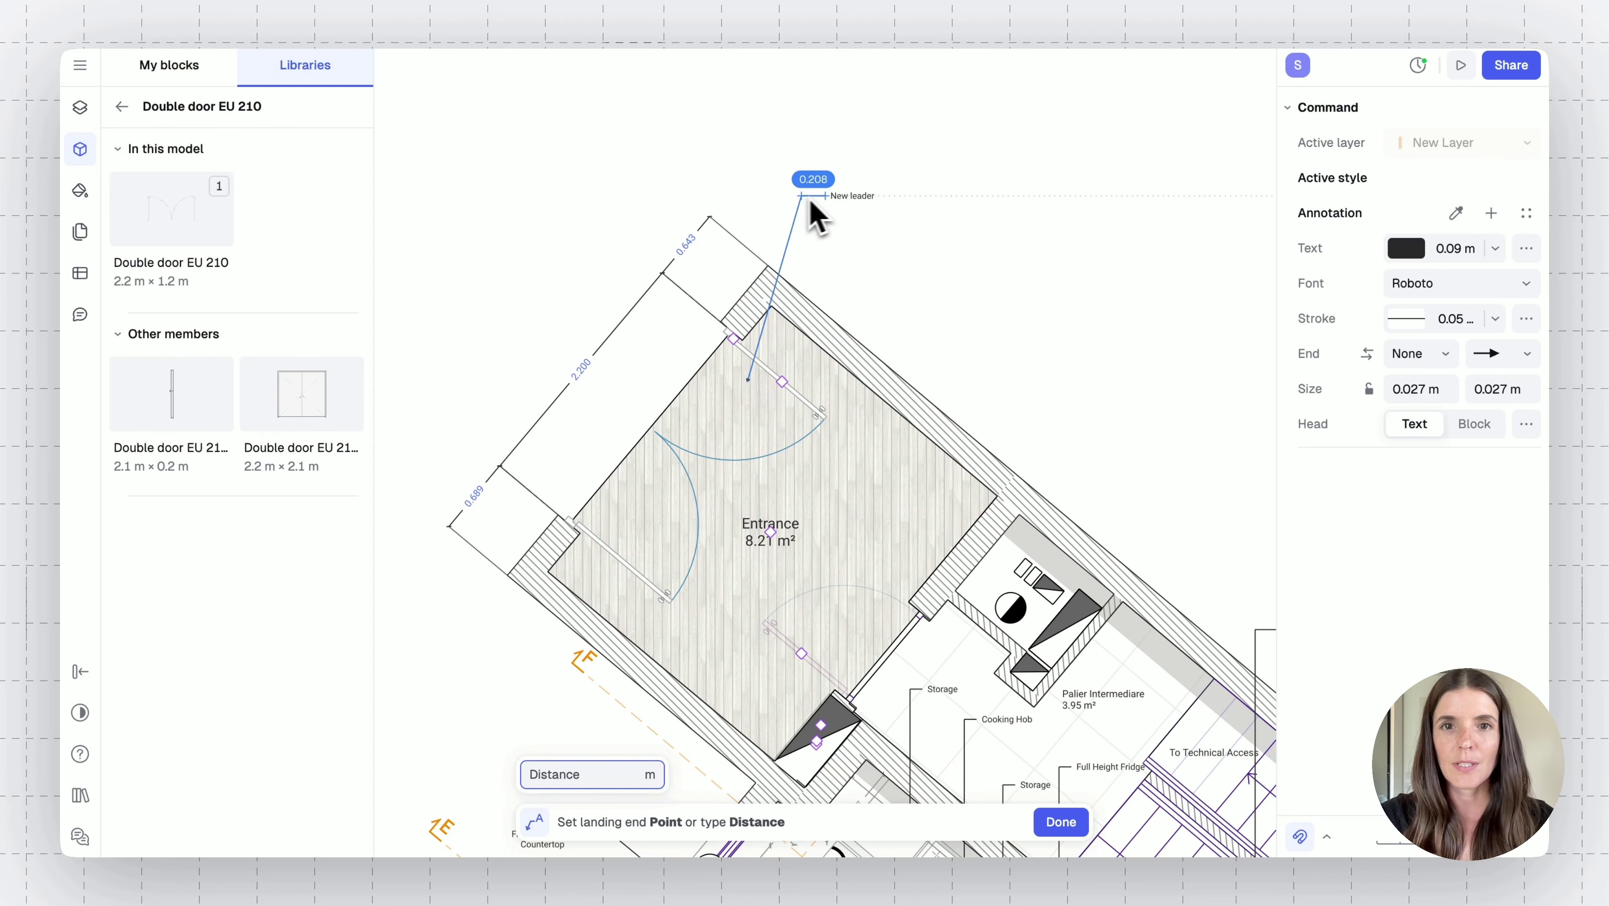
left_click(848, 197)
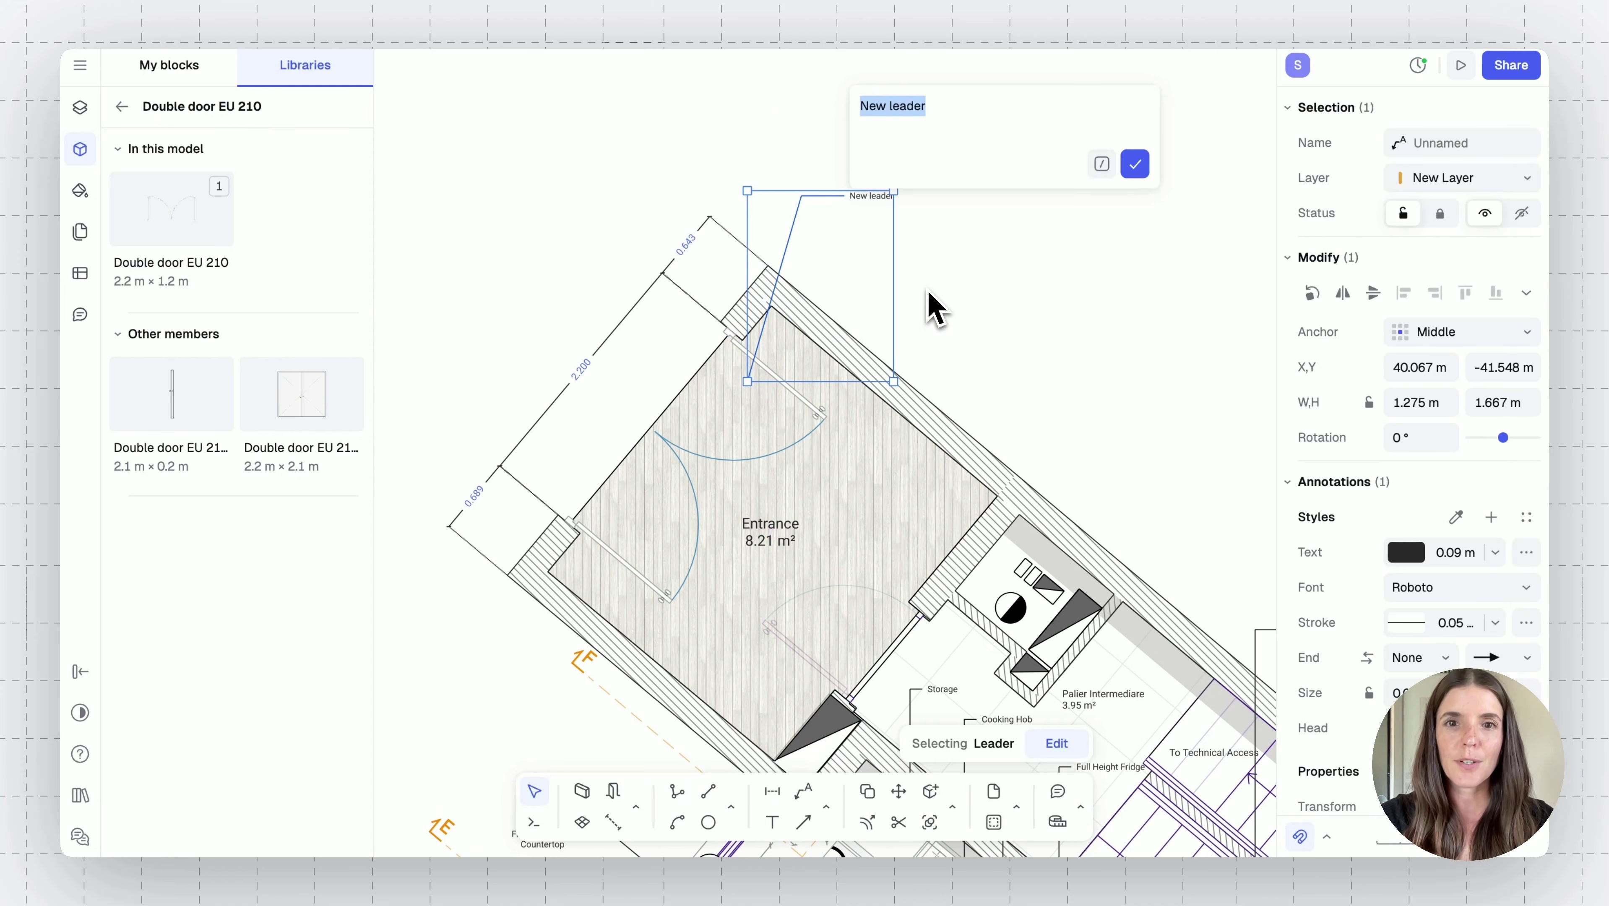
left_click(933, 310)
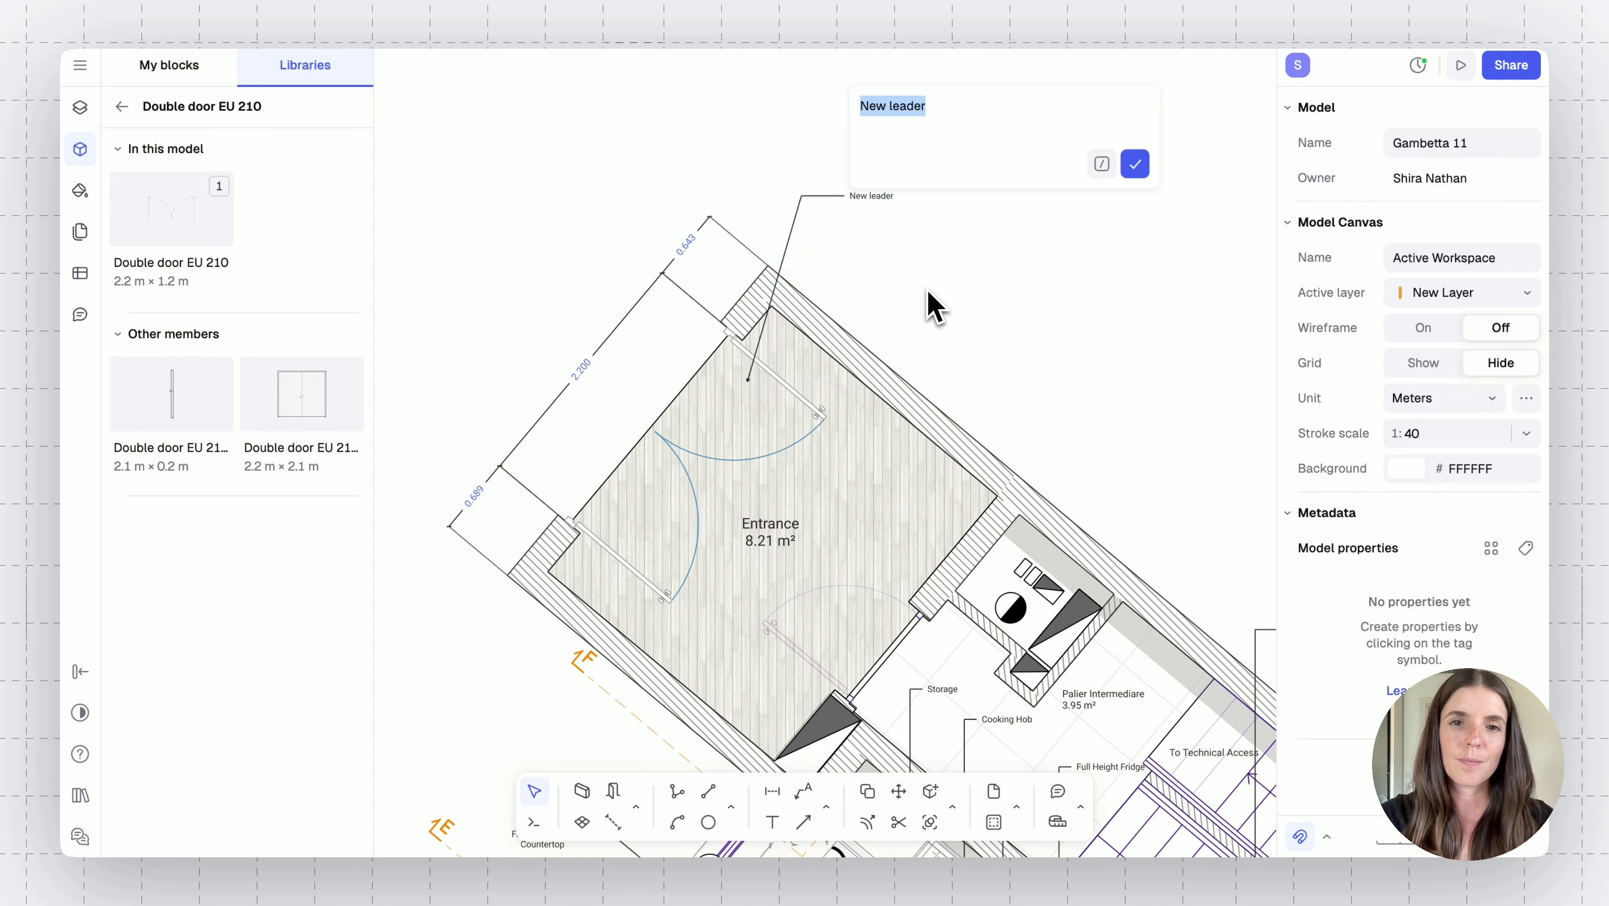
Finish the 'Entrance door' text and place a 'New Building addition' label beside the Entrance
left_click(785, 825)
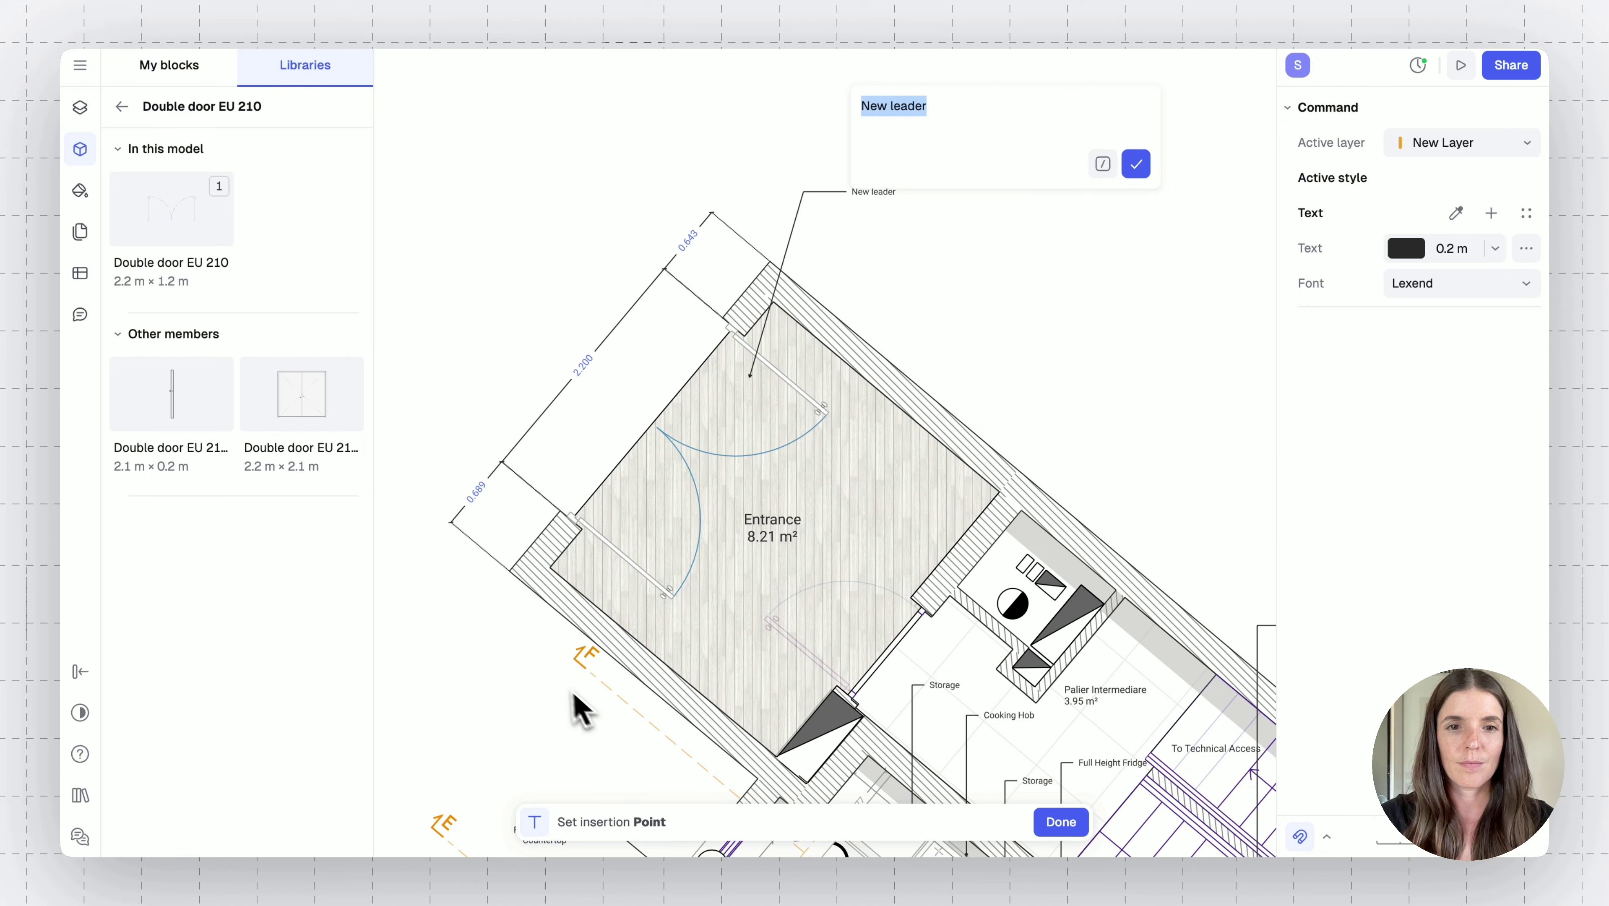
scroll(552, 672, "down", 3)
scroll(552, 672, "left", 2)
left_click(530, 632)
left_click_drag(563, 632, 523, 581)
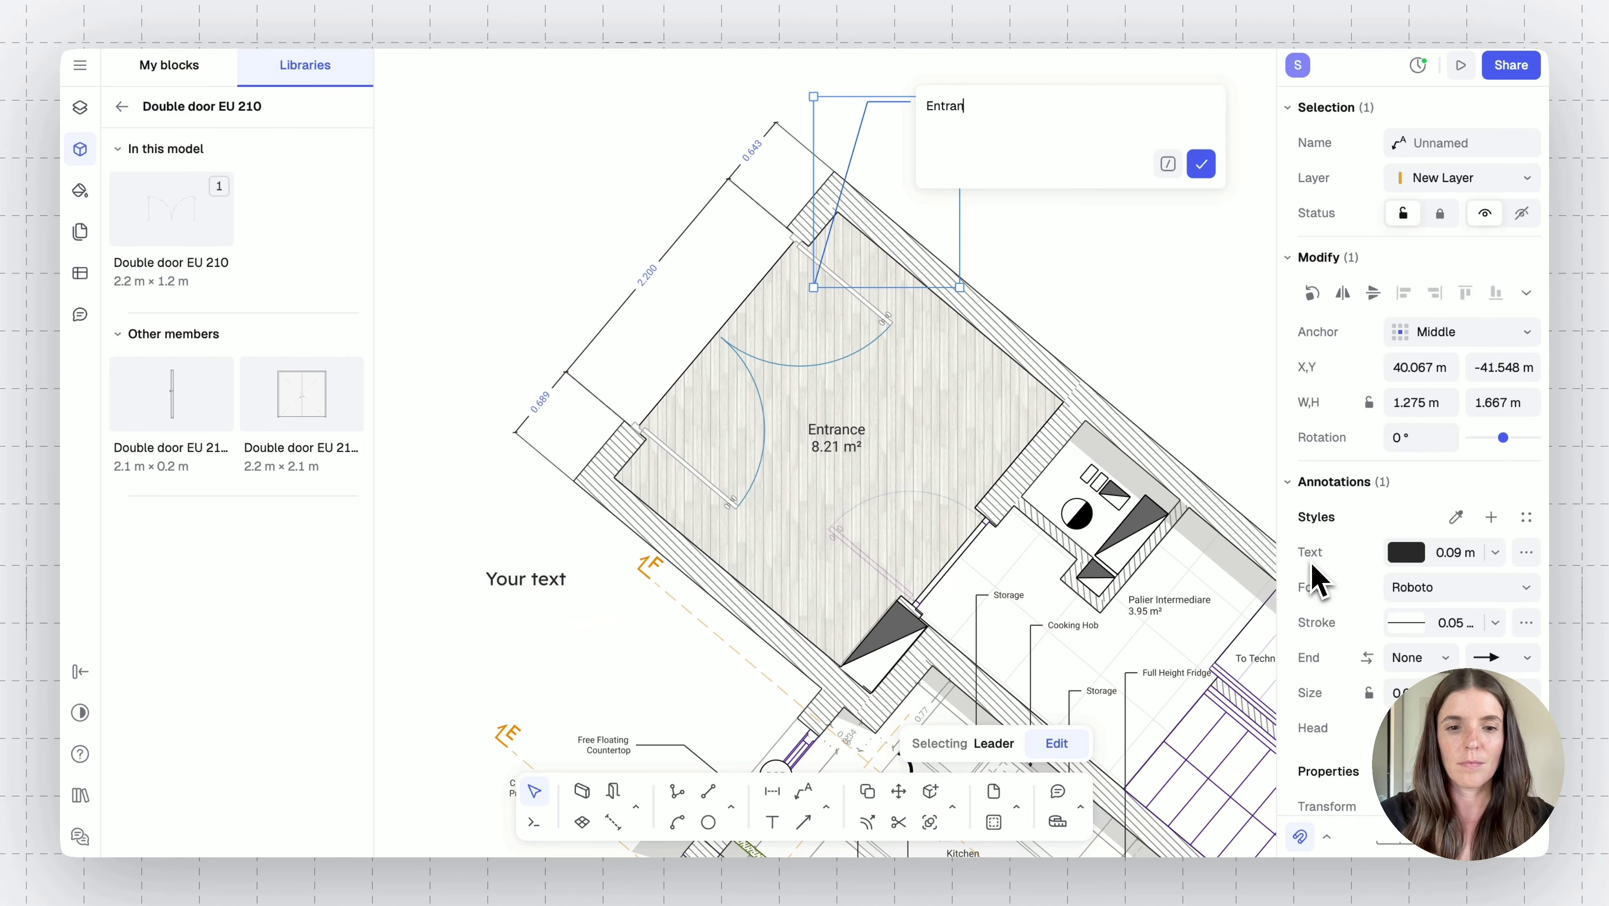
type("nce door")
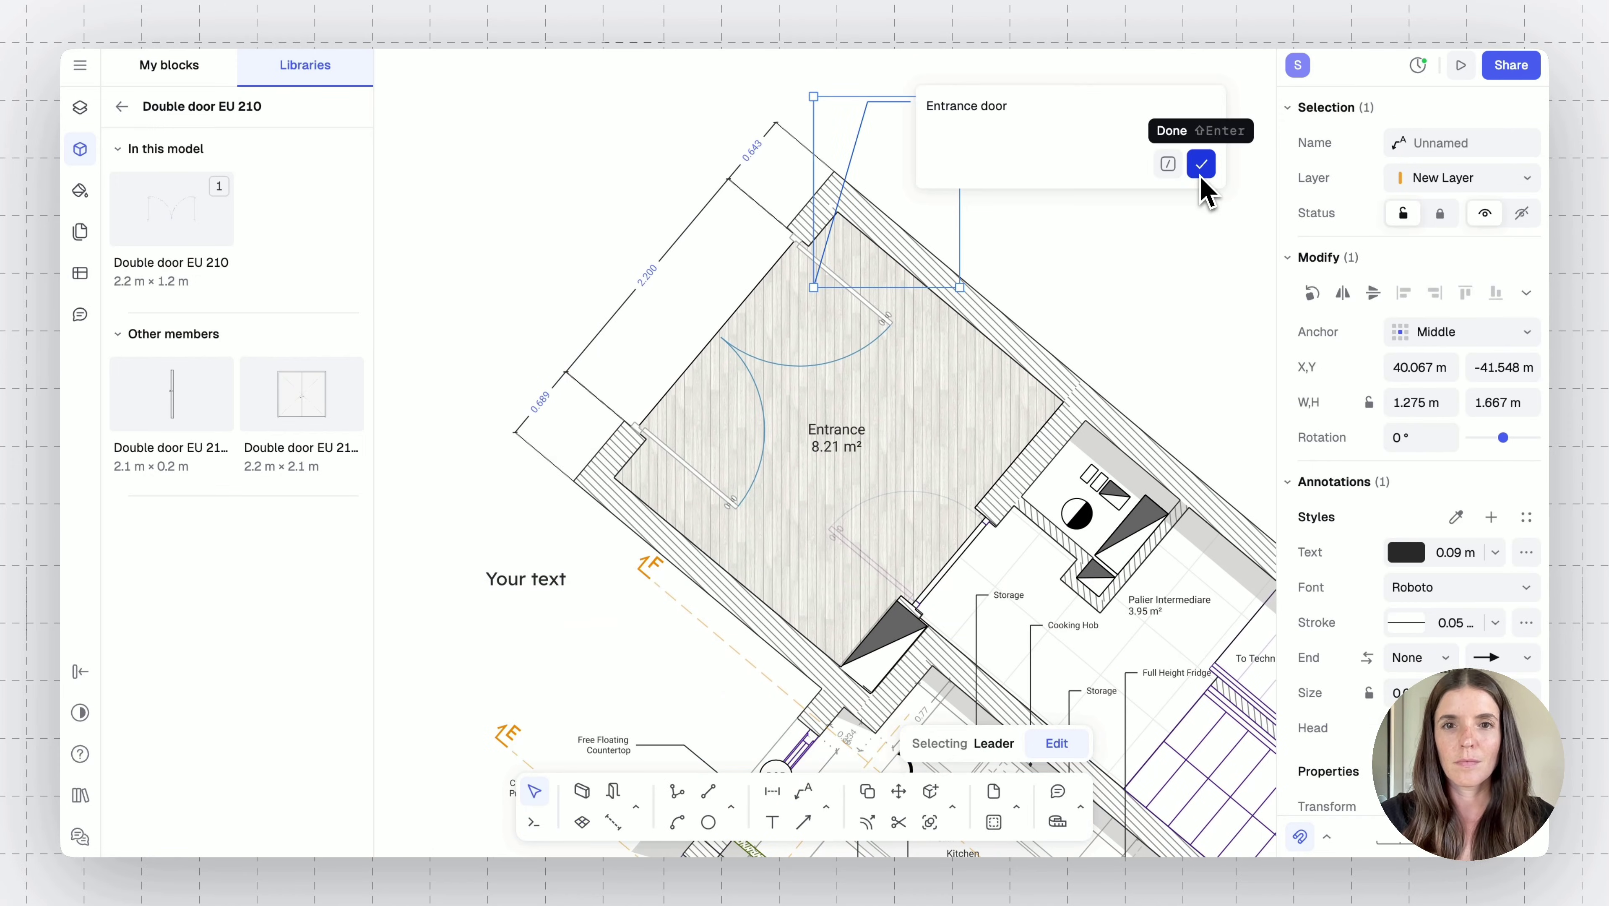
type("New Building addition")
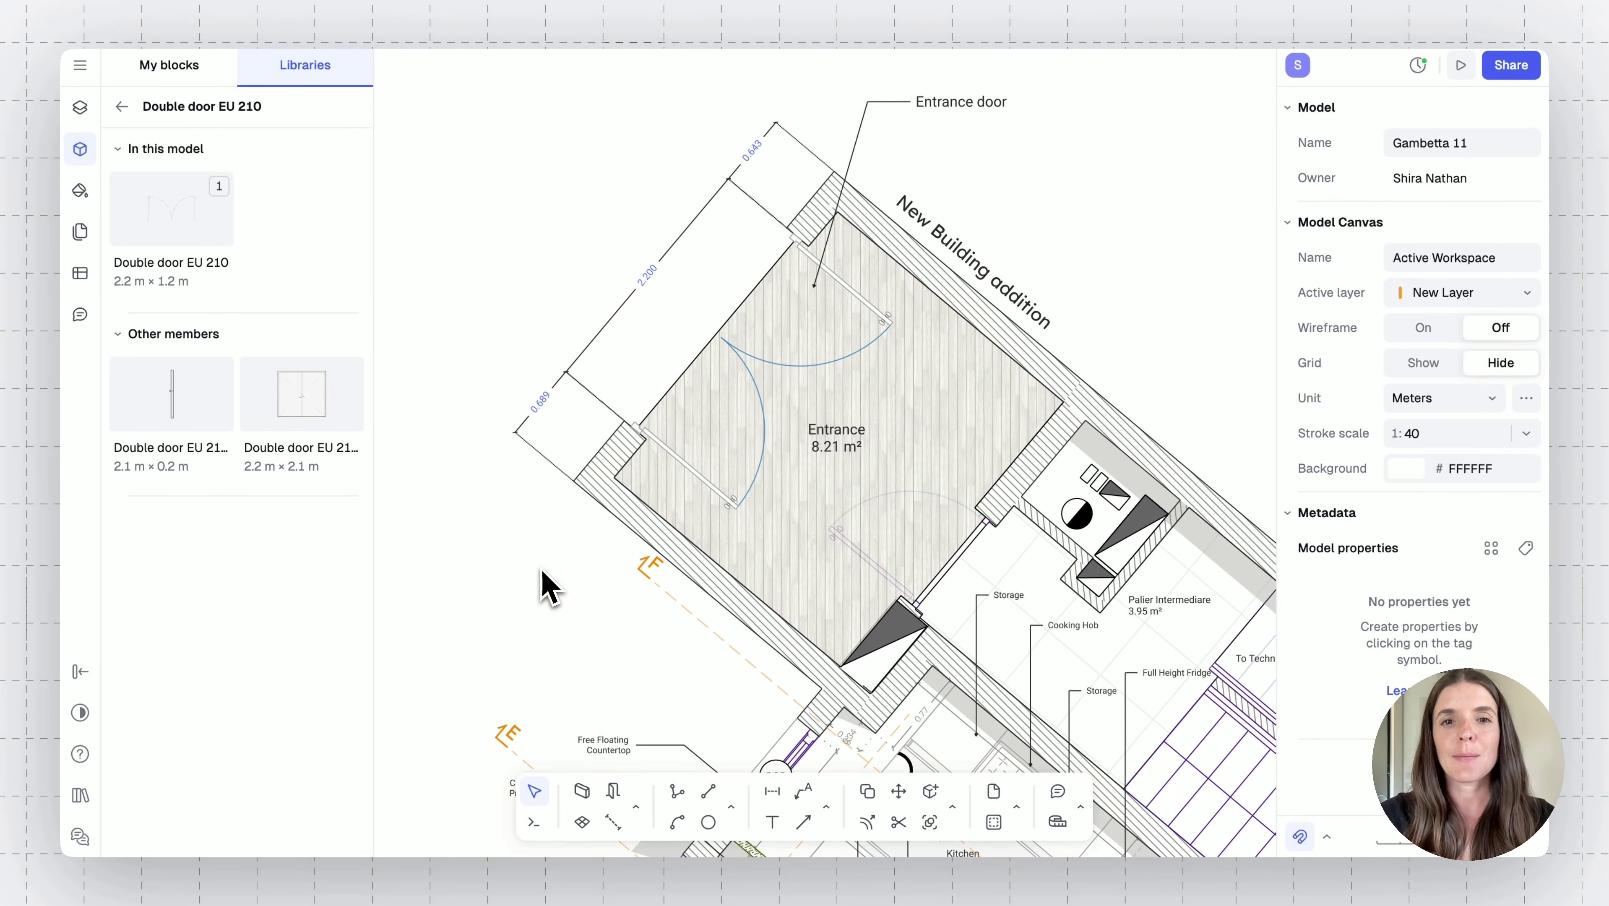
Zoom out and pan across the Existing, Proposed, Studio and Flat plan and elevation sheets
scroll(534, 587, "down", 5)
scroll(542, 572, "down", 5)
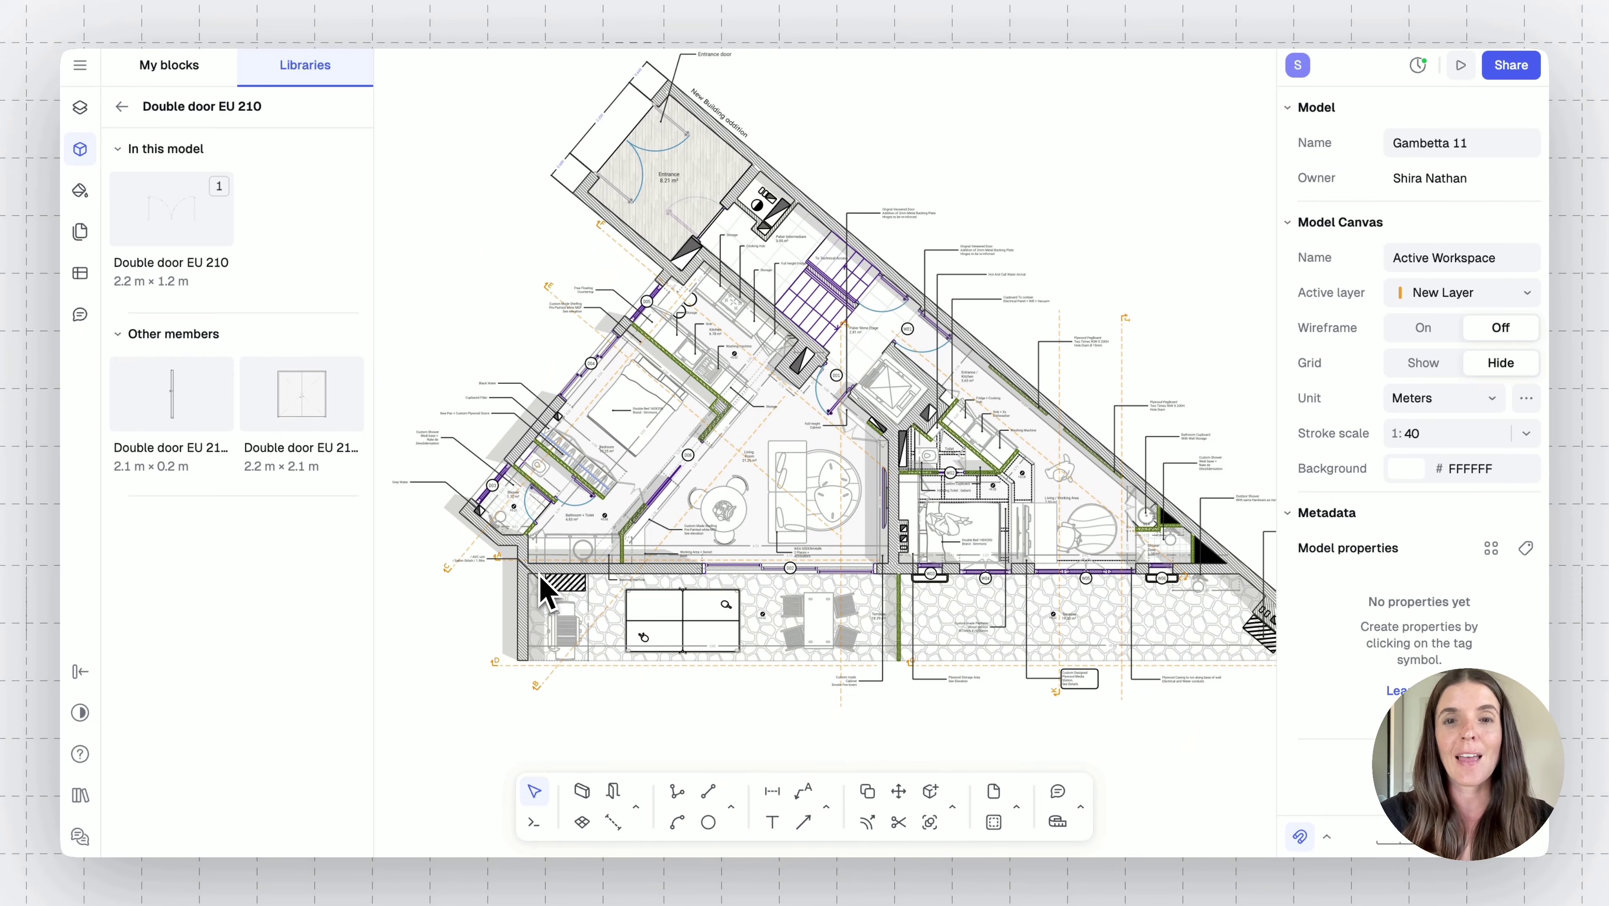
scroll(541, 589, "up", 2)
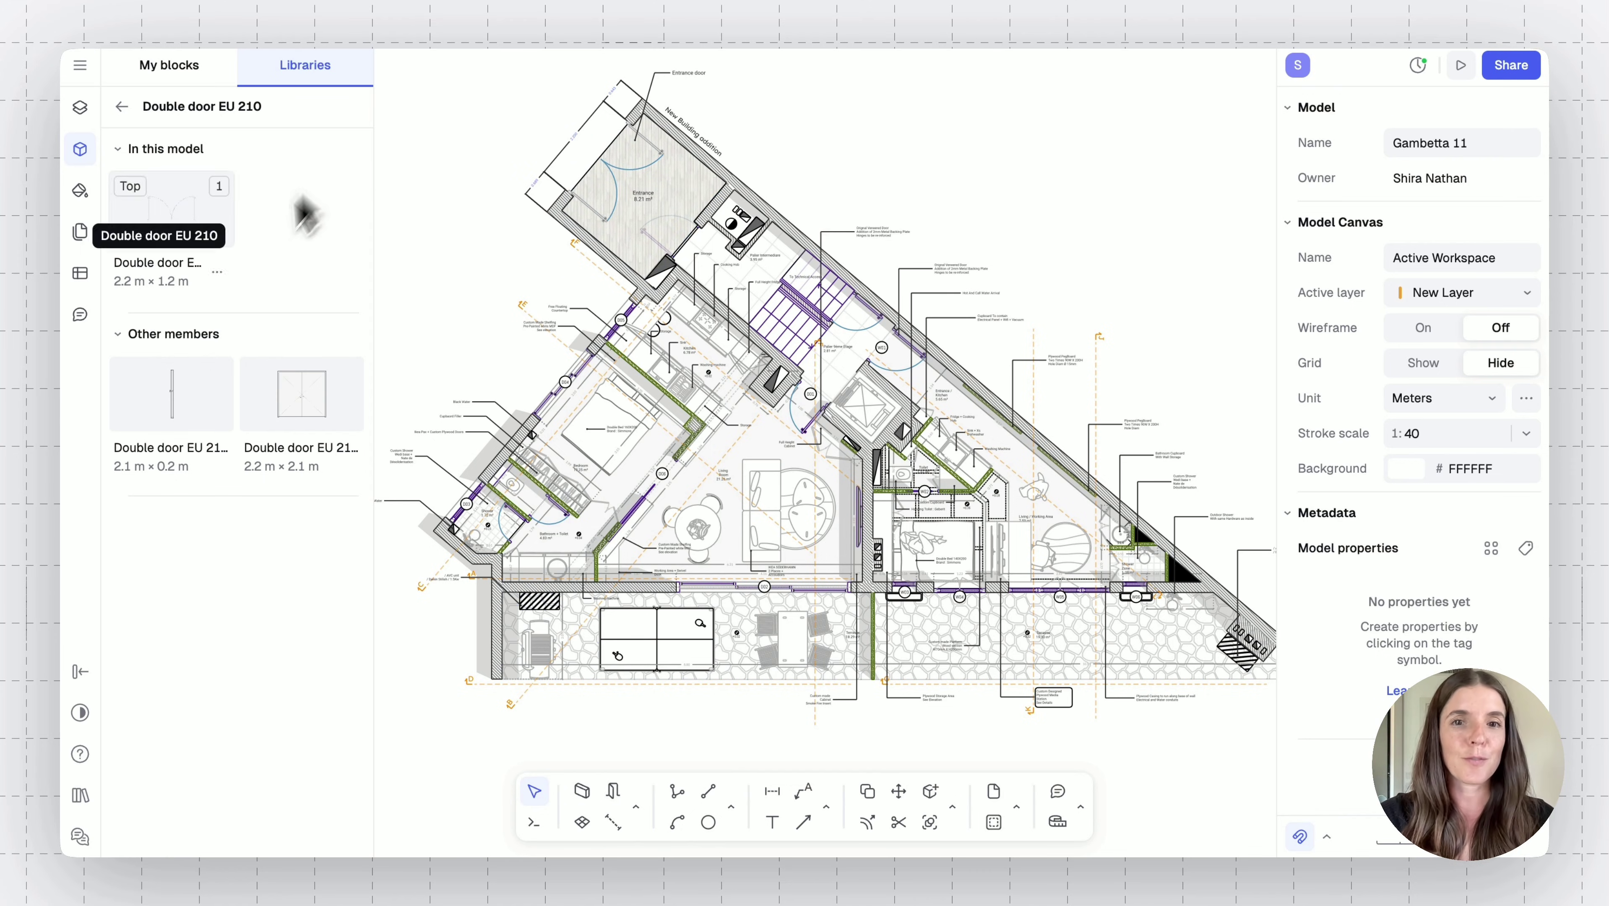
scroll(712, 518, "down", 5)
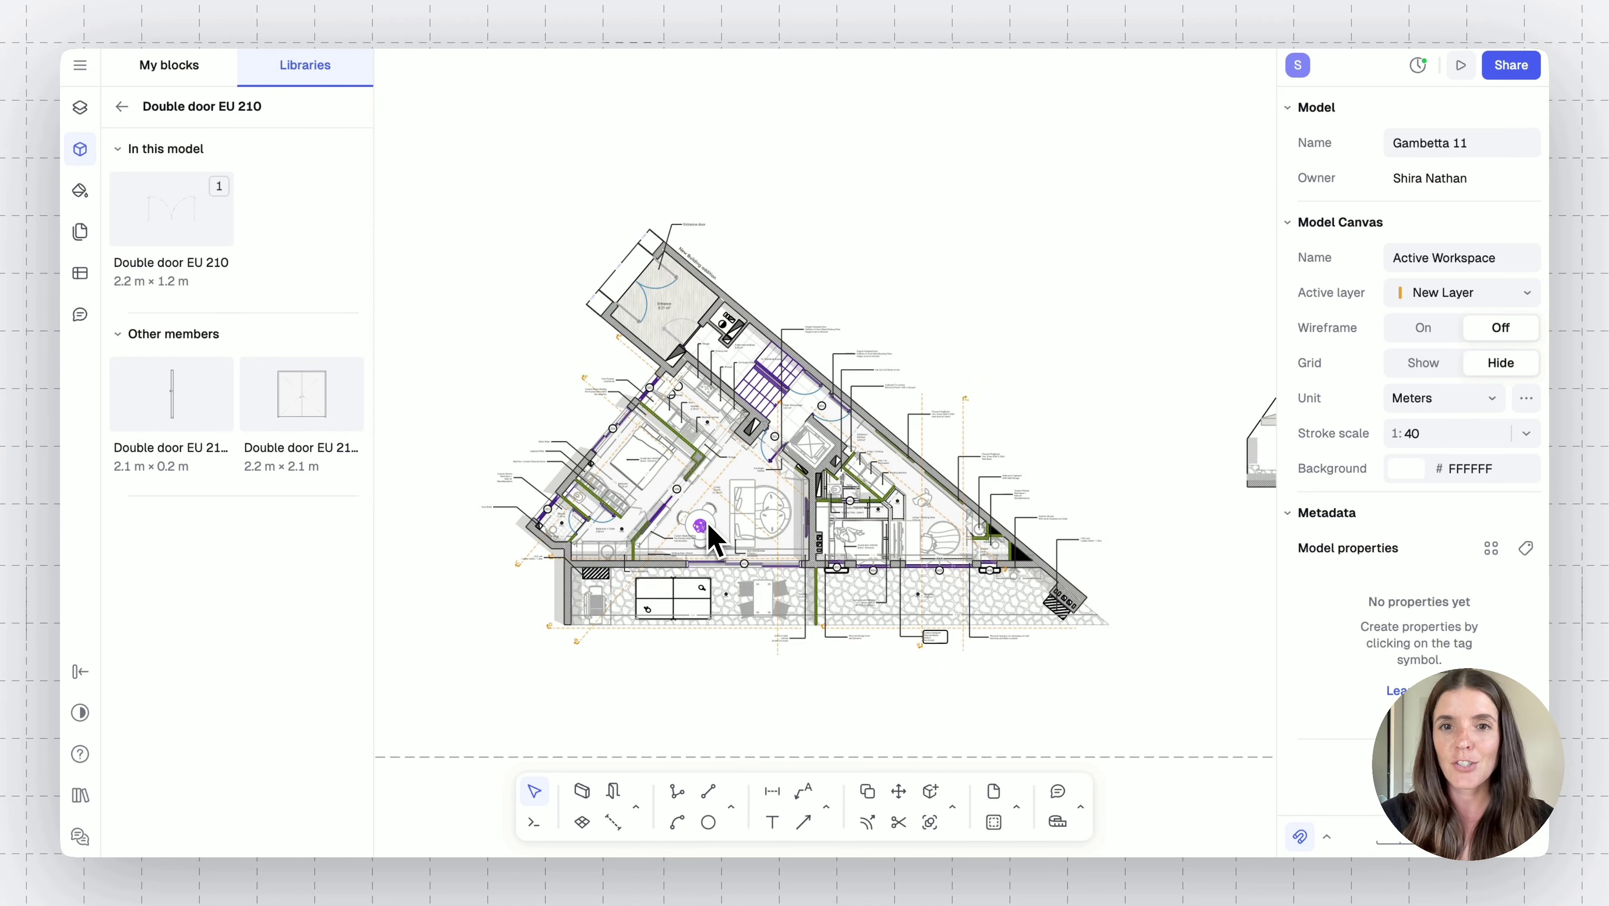
scroll(710, 530, "down", 6)
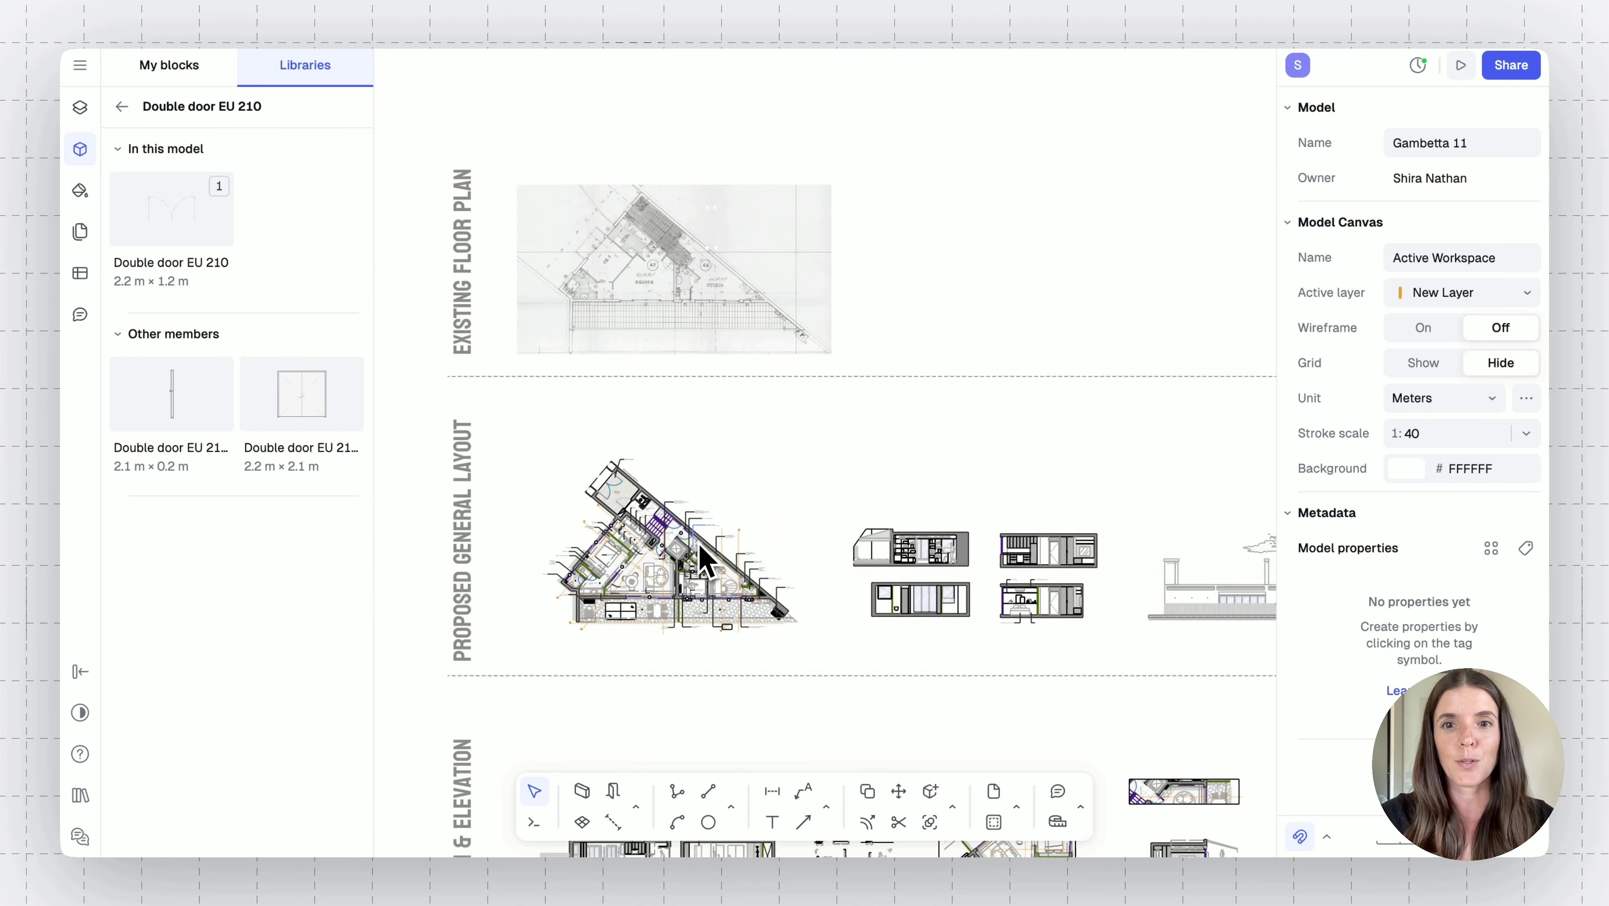
scroll(706, 567, "down", 2)
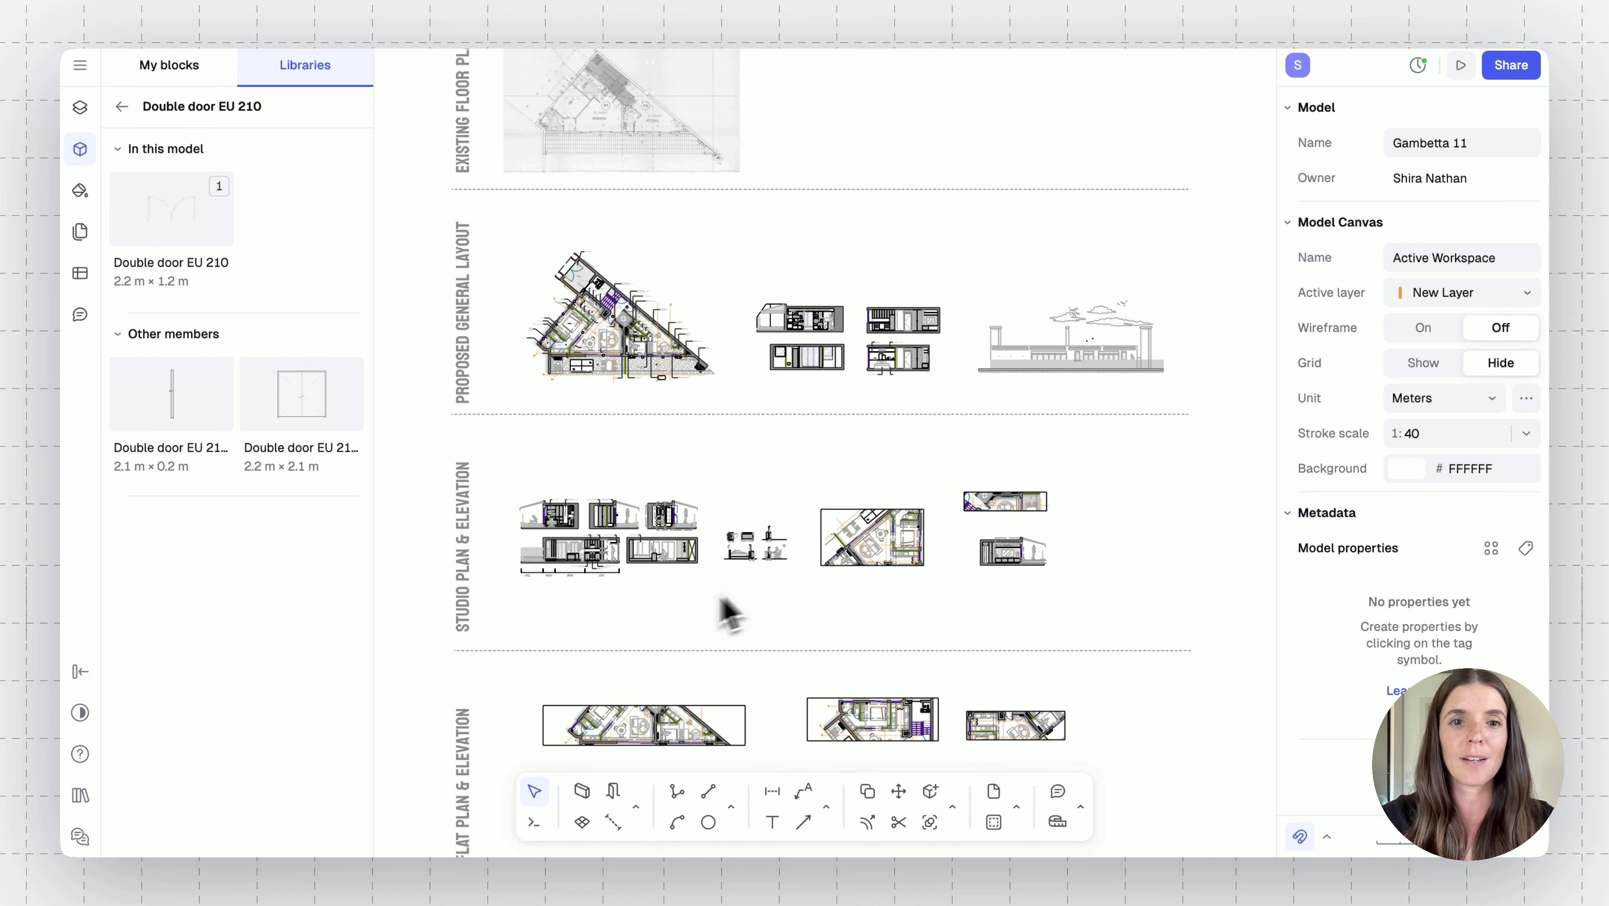
scroll(599, 615, "up", 8)
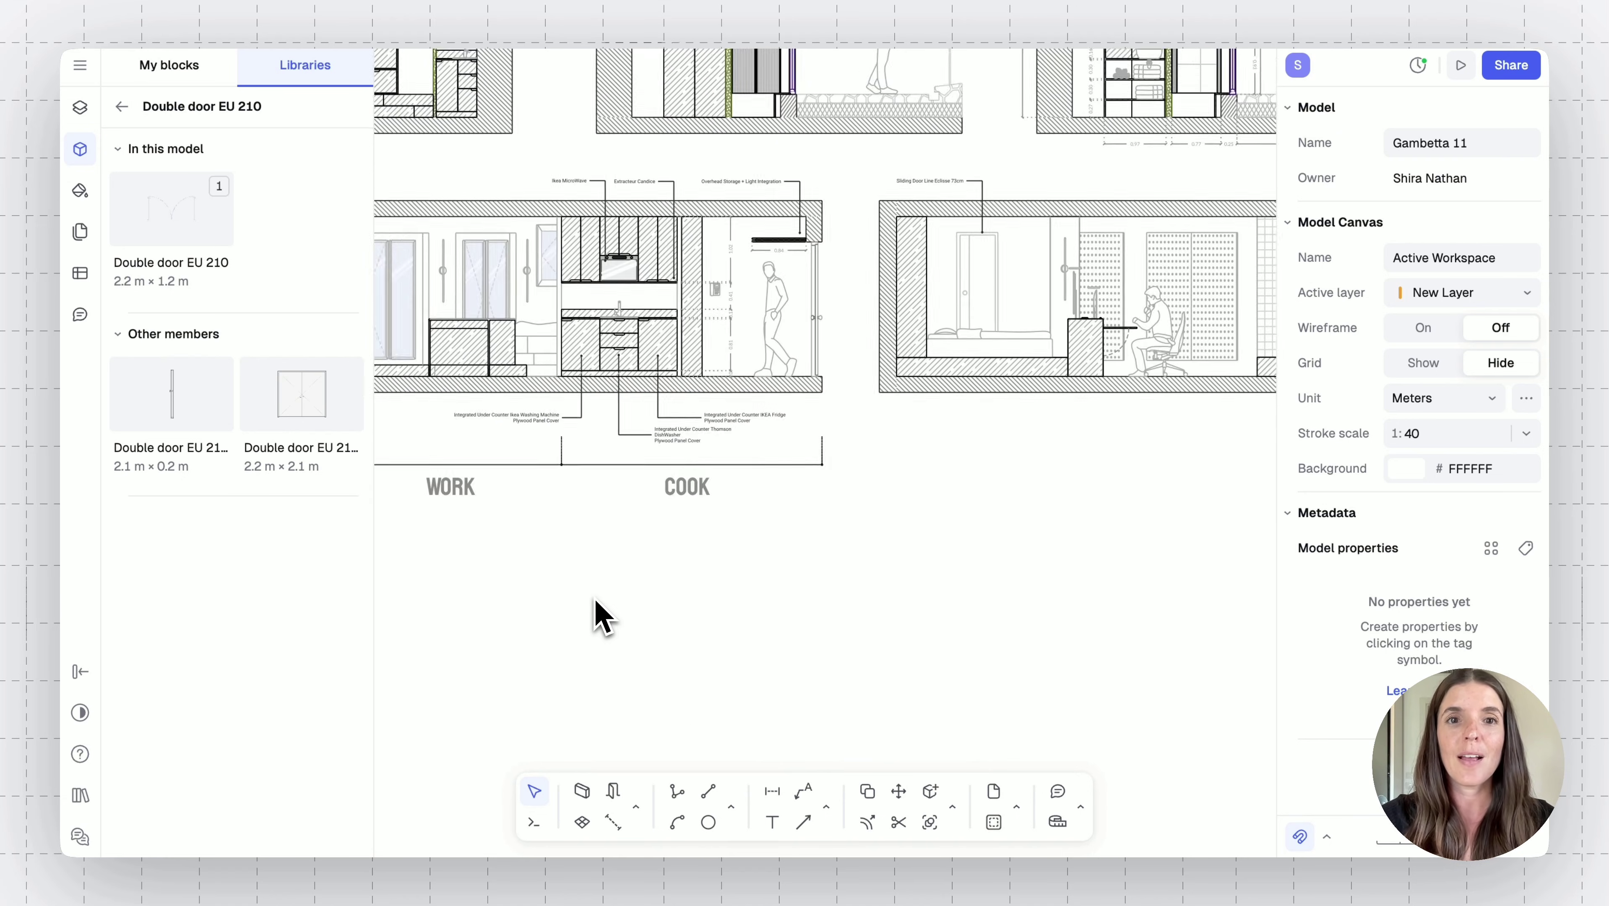
scroll(599, 615, "right", 10)
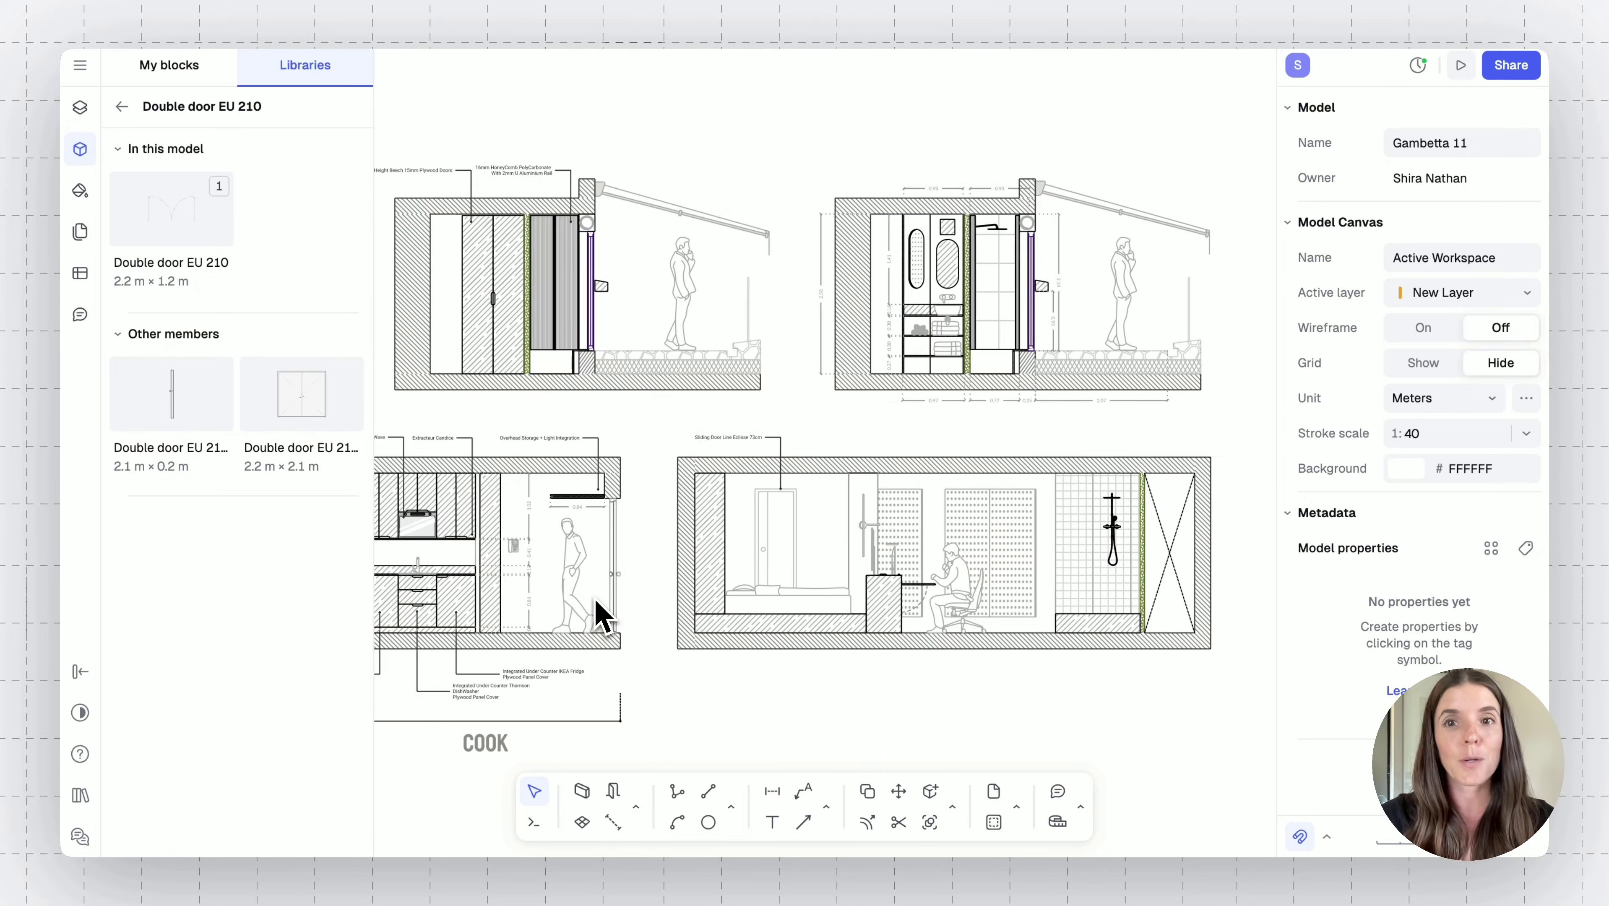
scroll(599, 615, "right", 15)
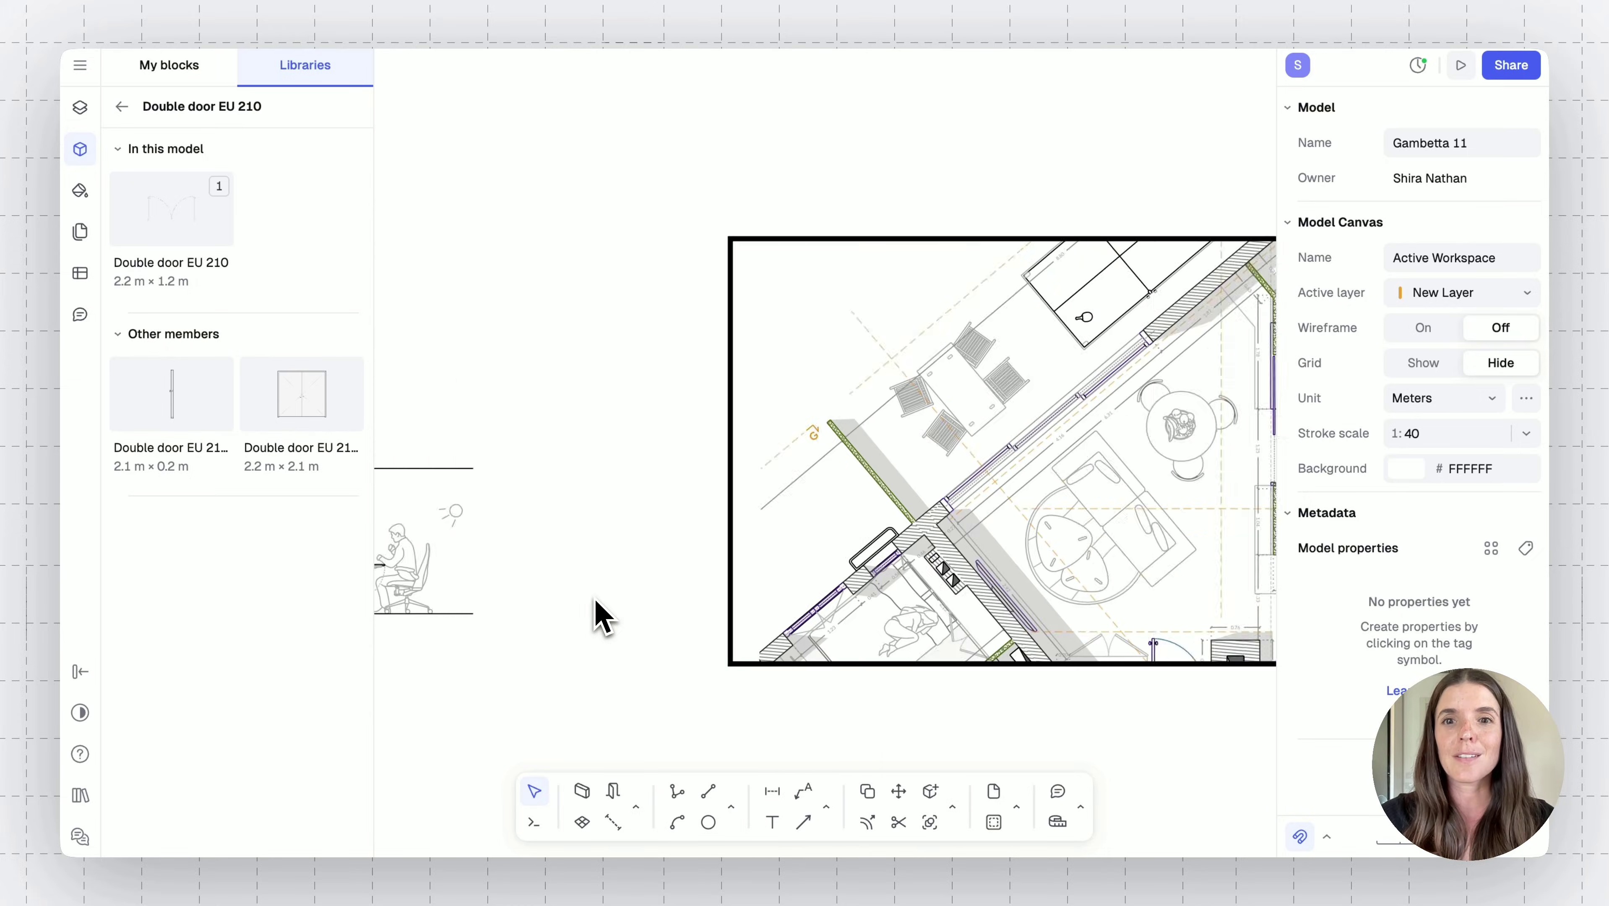